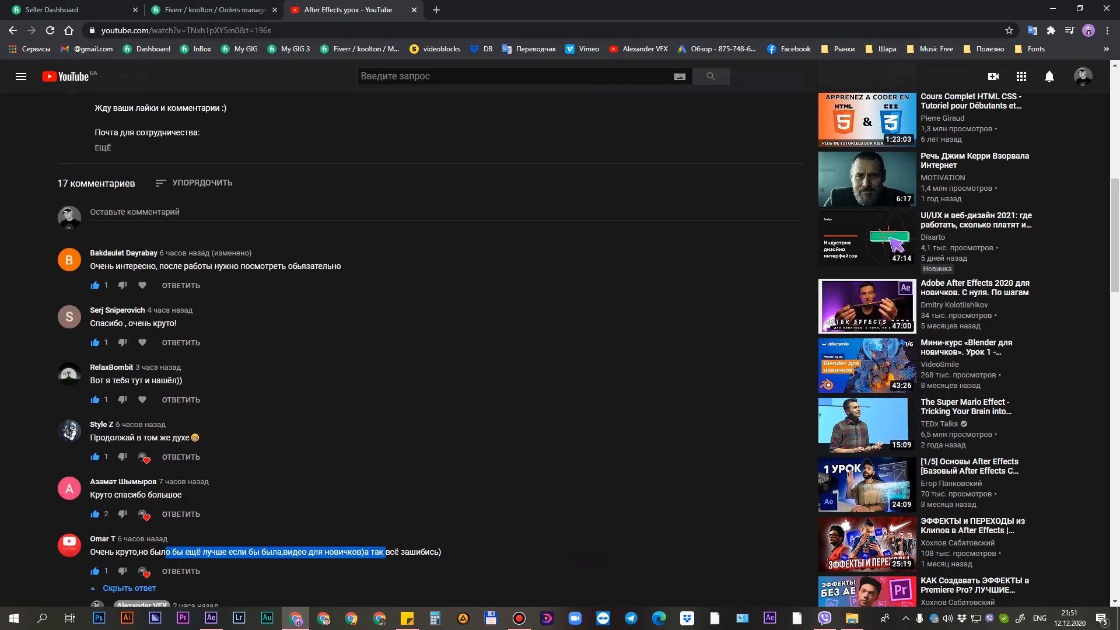
# Examine the YouTube comment asking for a beginner-level video
pyautogui.moveTo(410, 377); pyautogui.dragTo(90, 377)
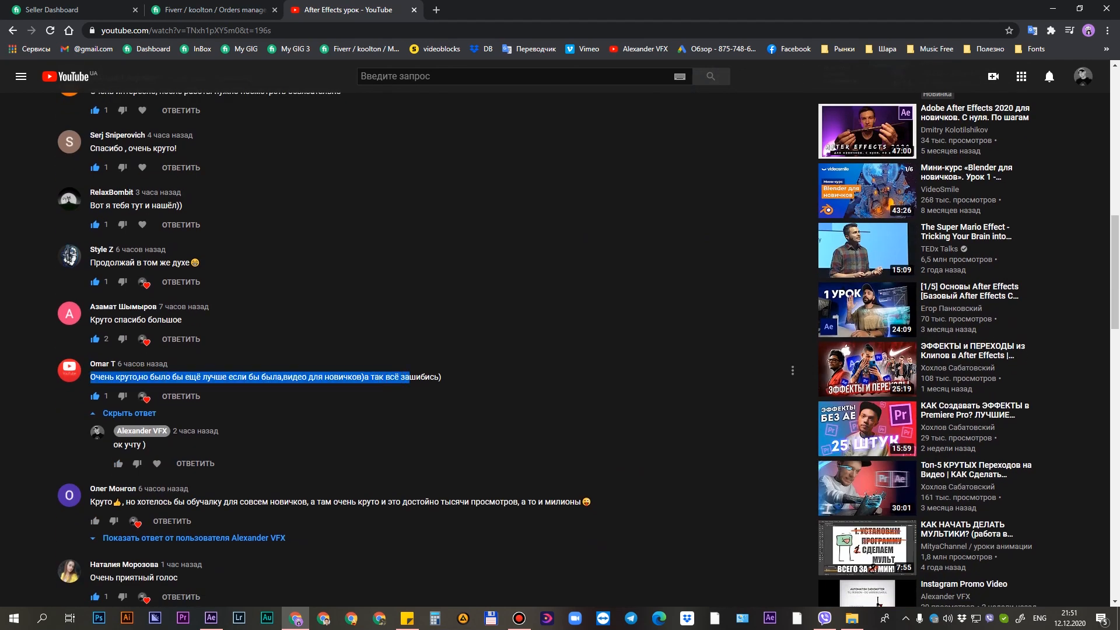
pyautogui.scroll(11, 90, 377)
# Switch to the Fiverr order page and examine the delivery messages, revision request and order amount
pyautogui.hotkey('ctrl', 'shift', 'Tab')
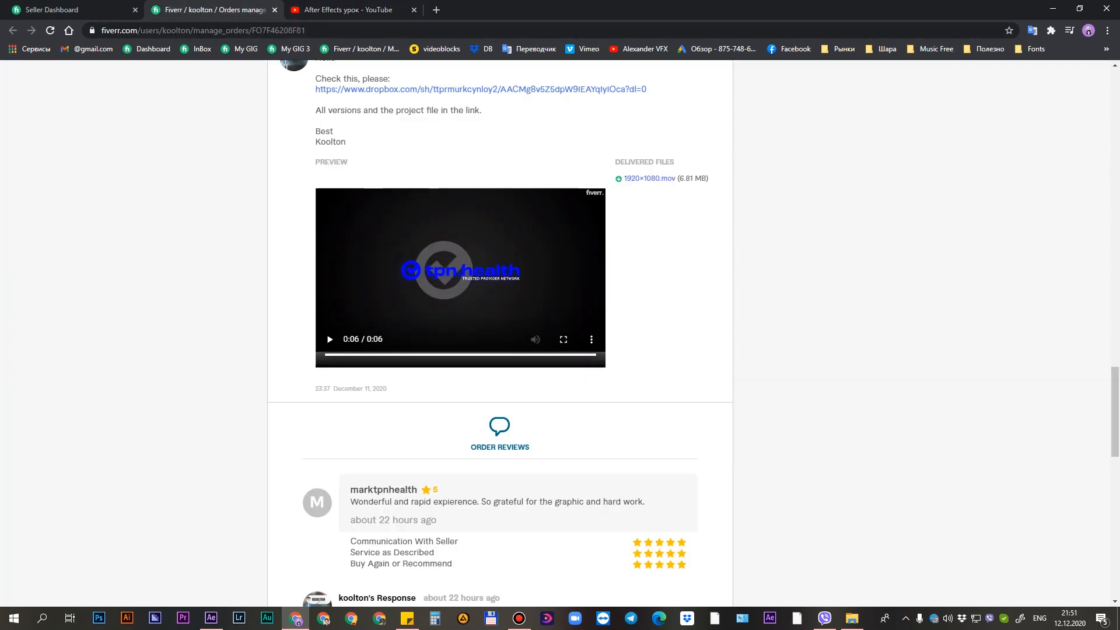
pyautogui.scroll(10, 500, 333)
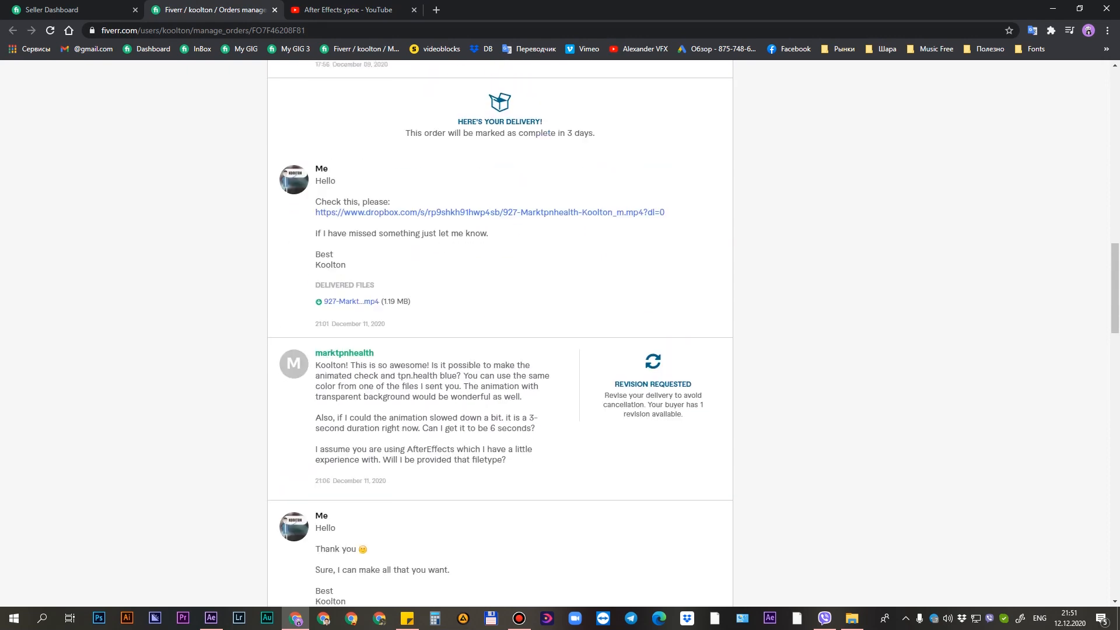
pyautogui.scroll(3, 500, 332)
pyautogui.scroll(-4, 500, 332)
pyautogui.scroll(1, 500, 332)
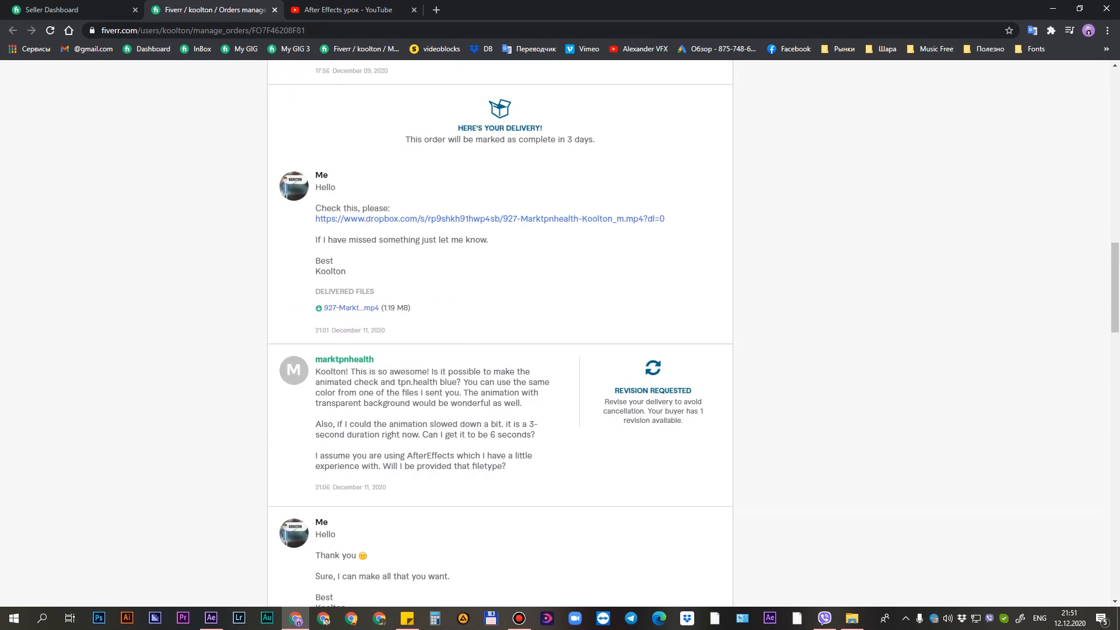
pyautogui.scroll(18, 500, 333)
pyautogui.moveTo(682, 305); pyautogui.dragTo(707, 305)
pyautogui.scroll(-2, 707, 305)
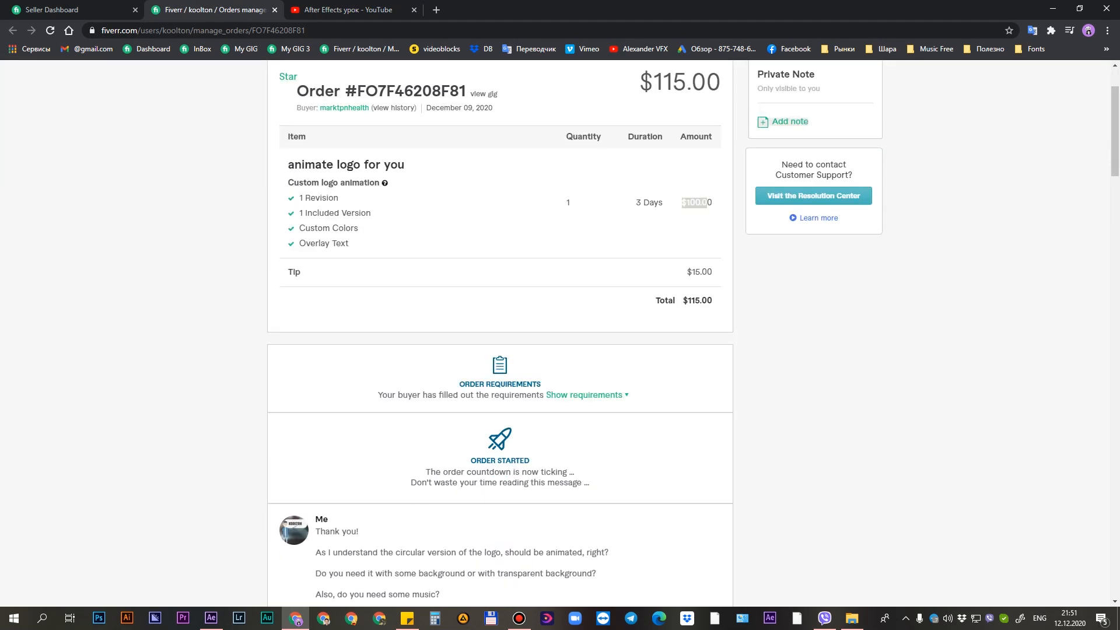
# Play the delivered logo animation preview and examine the buyer's review and tip
pyautogui.scroll(-15, 500, 333)
pyautogui.click(329, 339)
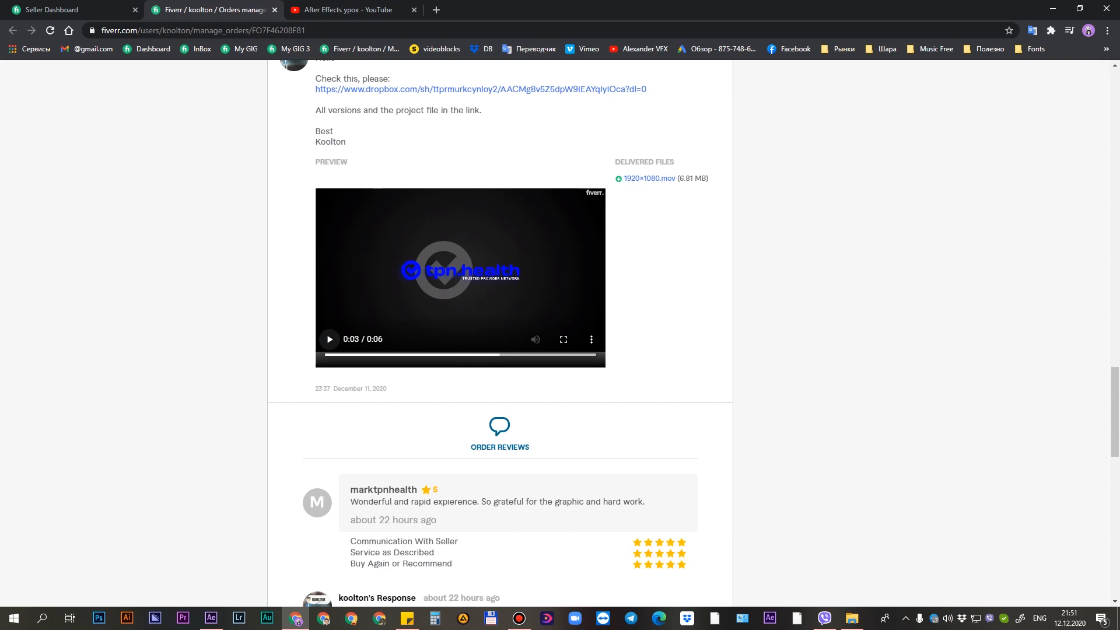
pyautogui.scroll(-7, 500, 333)
pyautogui.scroll(4, 500, 332)
pyautogui.moveTo(385, 326); pyautogui.dragTo(615, 327)
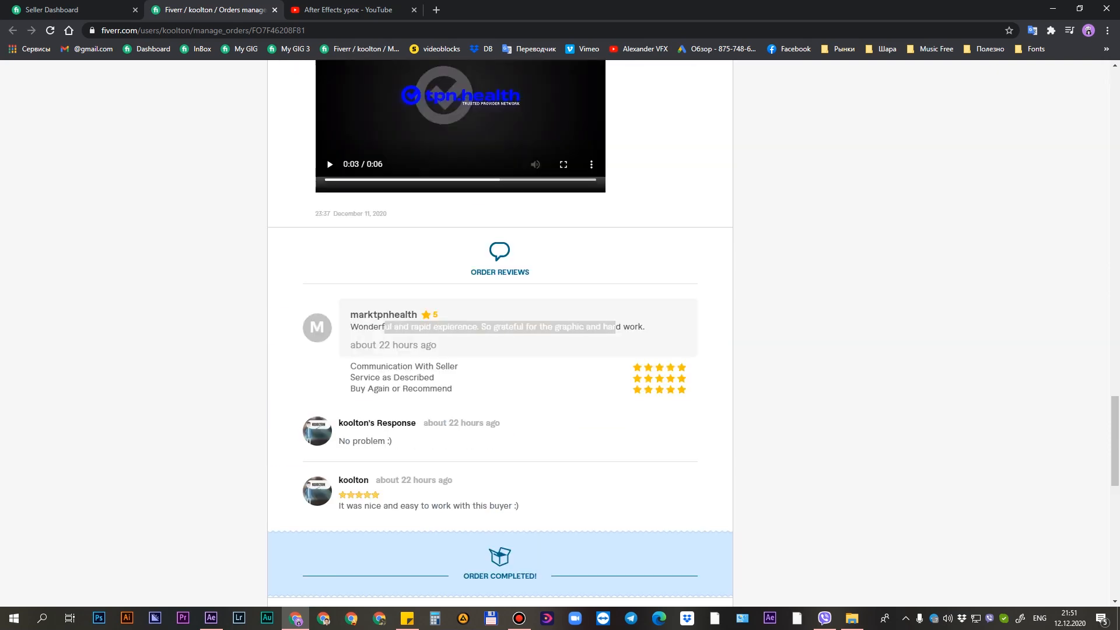
pyautogui.scroll(-9, 614, 326)
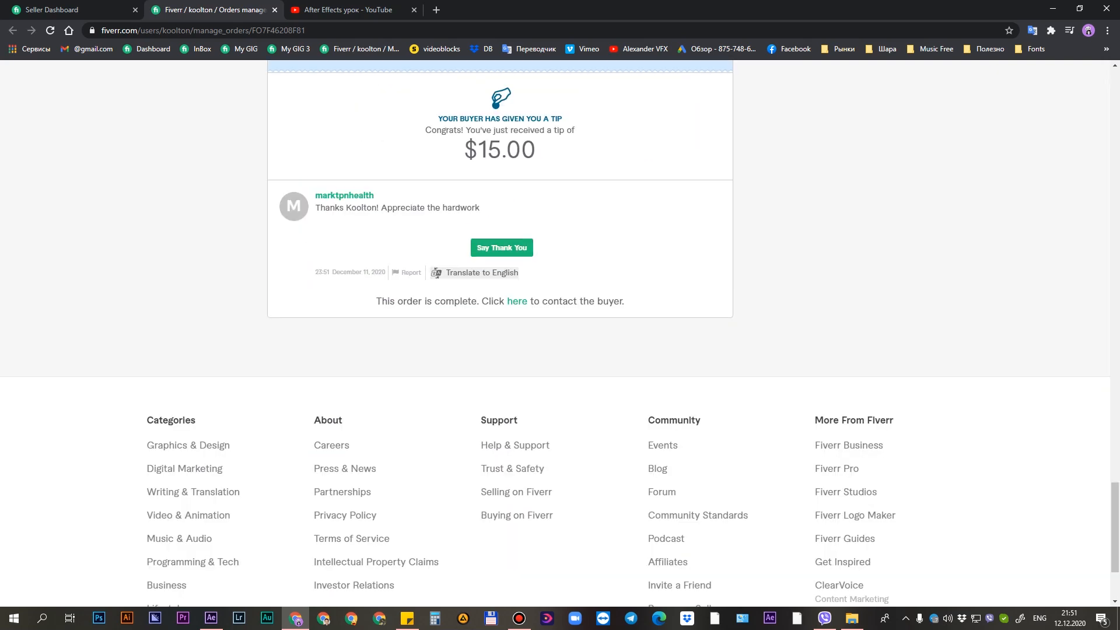
pyautogui.doubleClick(507, 150)
pyautogui.scroll(3, 506, 149)
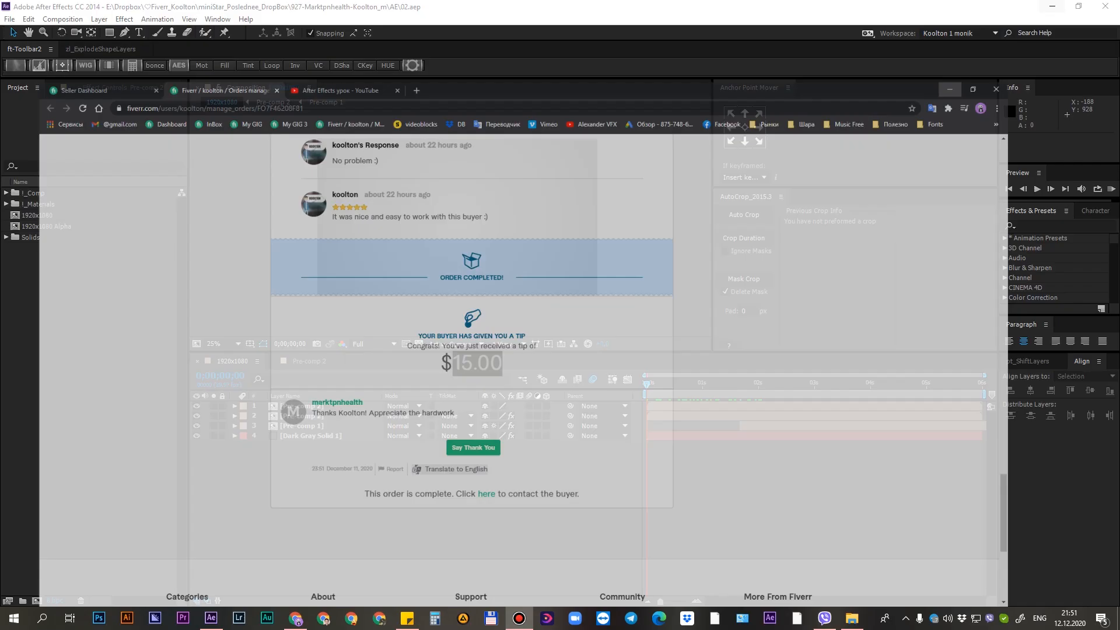
# Switch to After Effects and preview the 1920x1080 composition
pyautogui.press('space')
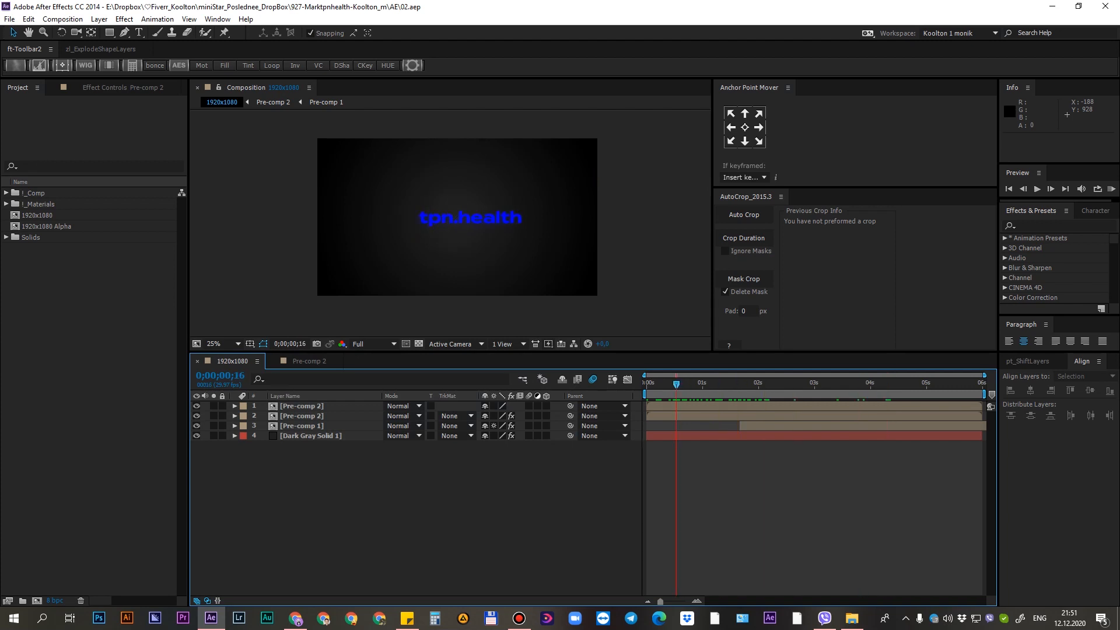
# Create a new composition named Comp 1 at 1920 x 1080 px with the aspect ratio unlocked
pyautogui.hotkey('ctrl', '0')
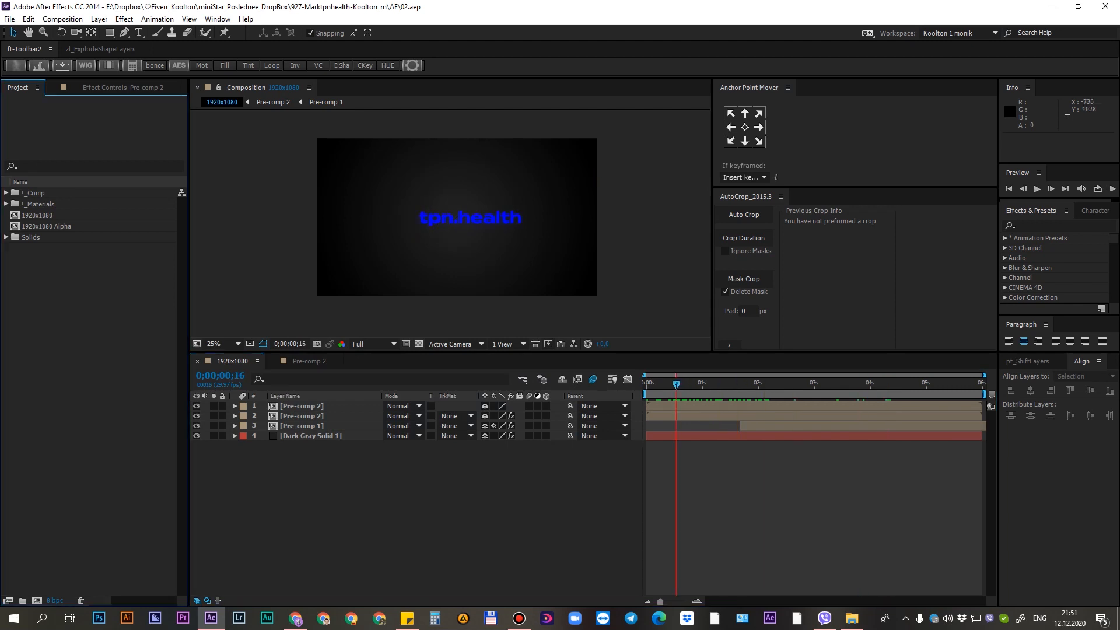
pyautogui.hotkey('ctrl', 'n')
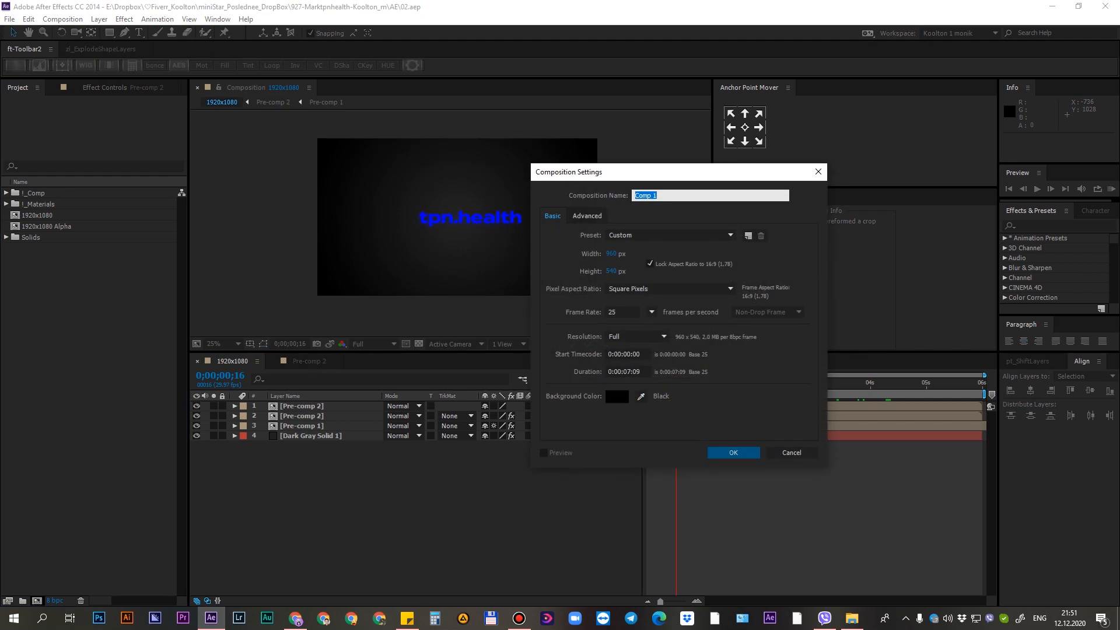
pyautogui.click(649, 264)
pyautogui.click(611, 254)
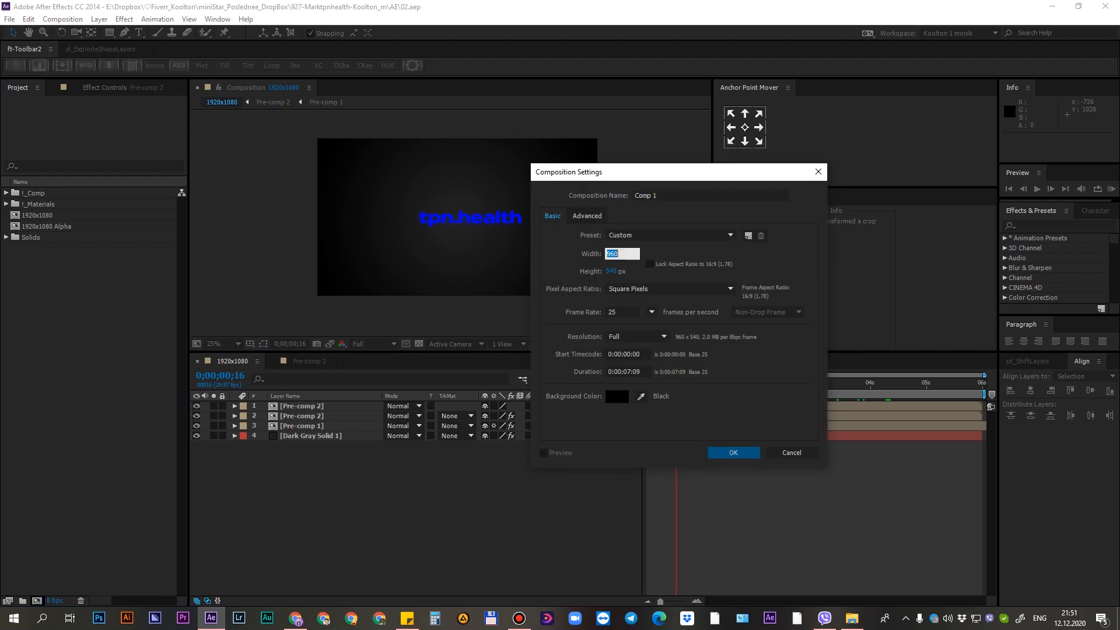
pyautogui.write('1920')
pyautogui.press('Tab')
pyautogui.write('1080')
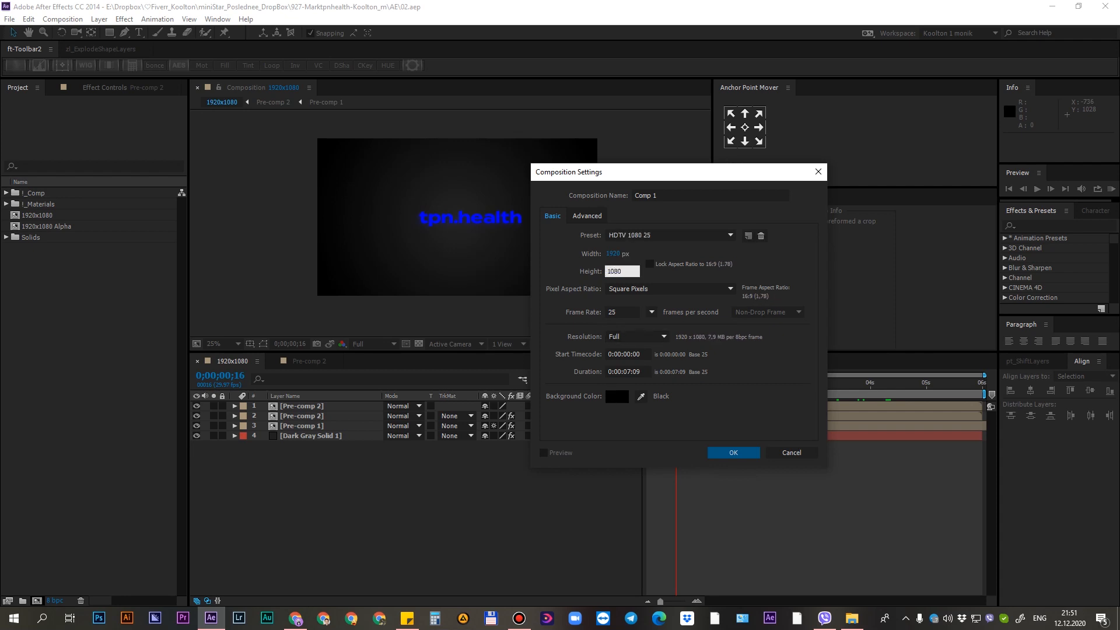
pyautogui.press('Return')
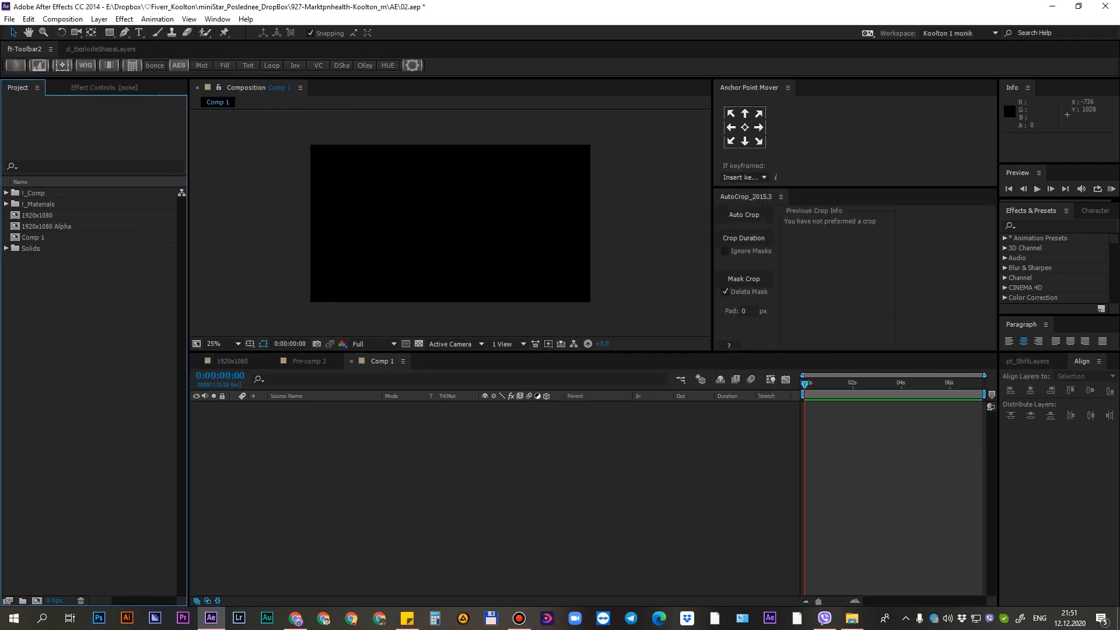
# Add all five Illustrator layers from the !_Materials folder to the Comp 1 timeline
pyautogui.click(6, 204)
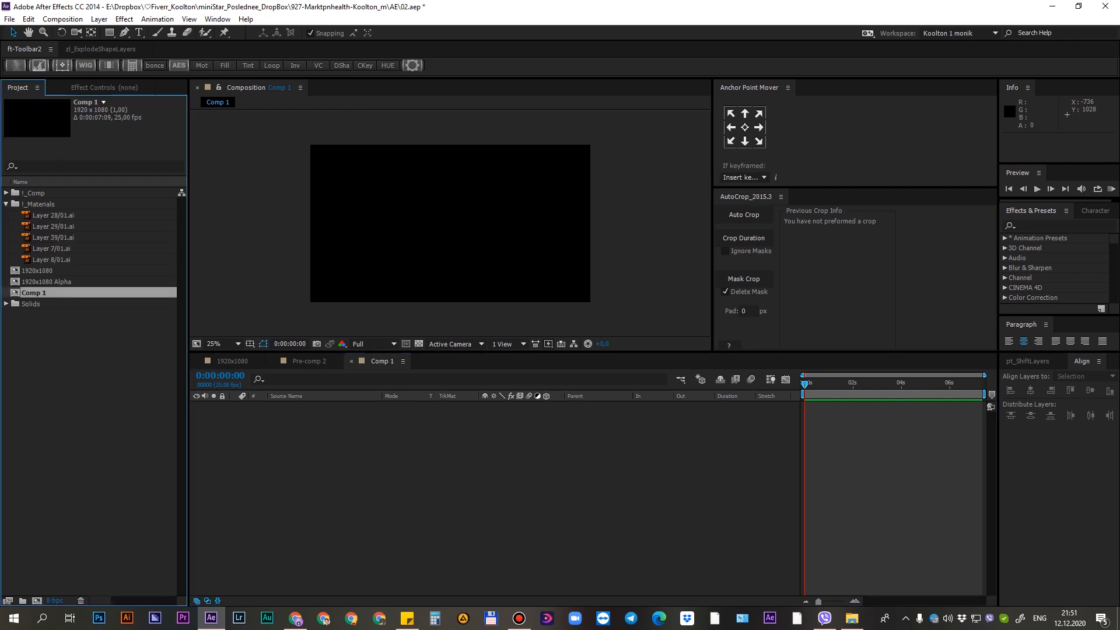
pyautogui.click(56, 214)
pyautogui.keyDown('shift'); pyautogui.click(51, 259); pyautogui.keyUp('shift')
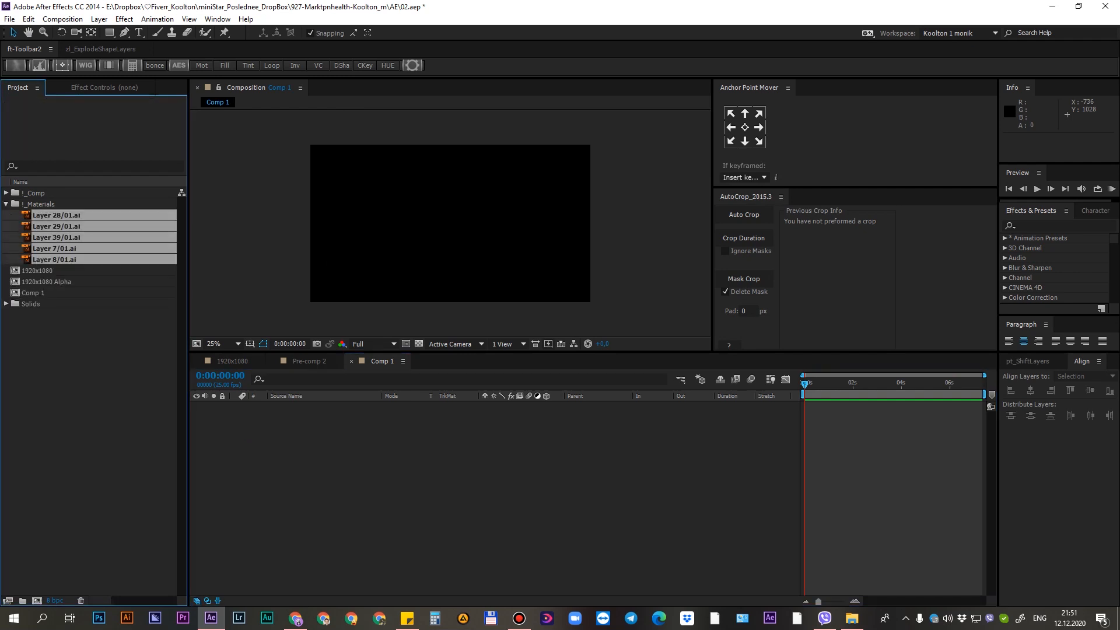
pyautogui.moveTo(51, 259); pyautogui.dragTo(431, 425)
pyautogui.click(395, 508)
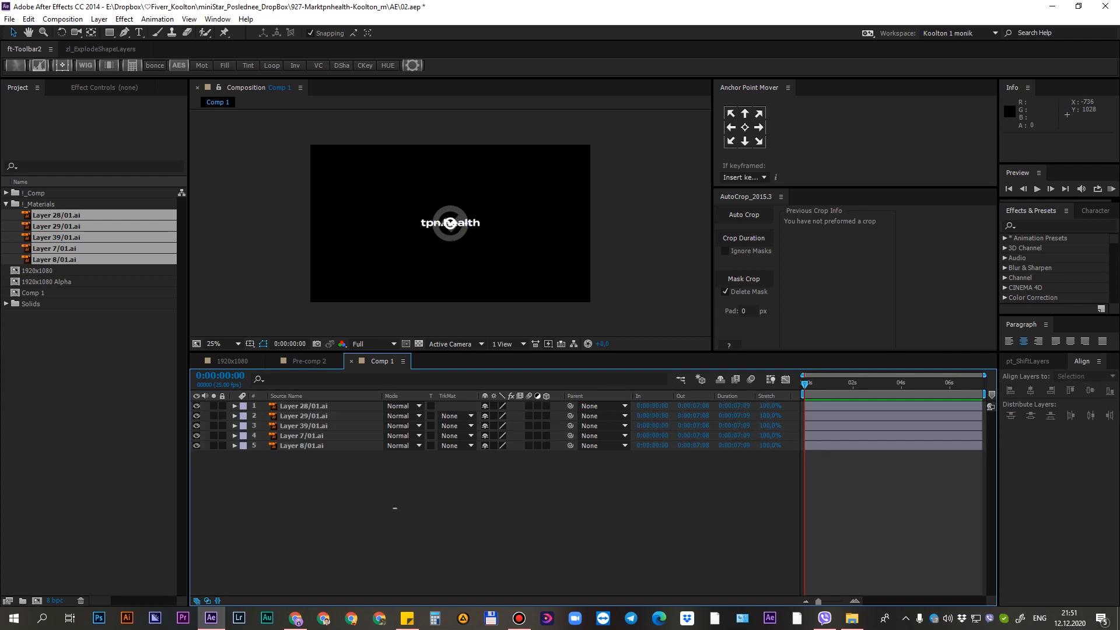
# Delete all layers from Comp 1 and collapse the !_Materials folder
pyautogui.hotkey('ctrl', 'a')
pyautogui.press('Delete')
pyautogui.click(41, 204)
pyautogui.click(6, 204)
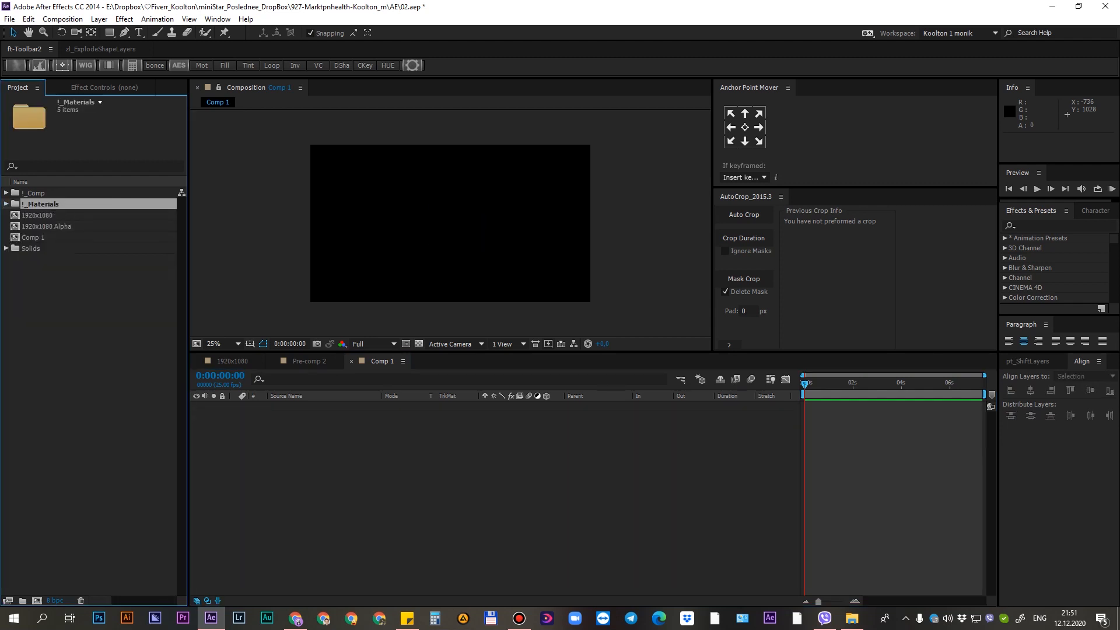
pyautogui.hotkey('alt', 'Tab')
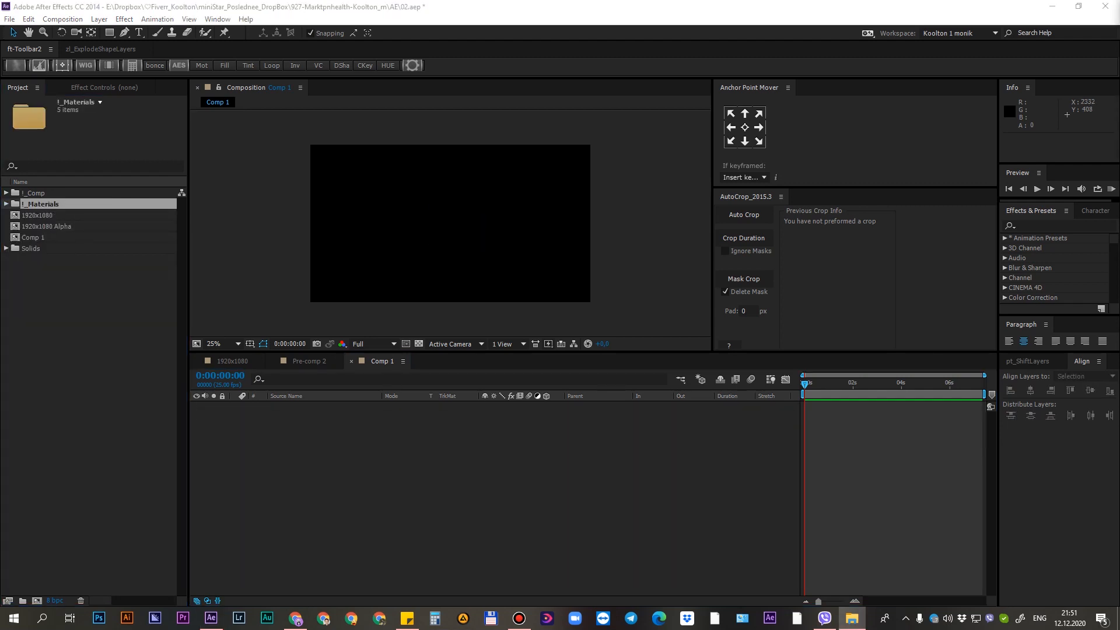
pyautogui.press('super+Left')
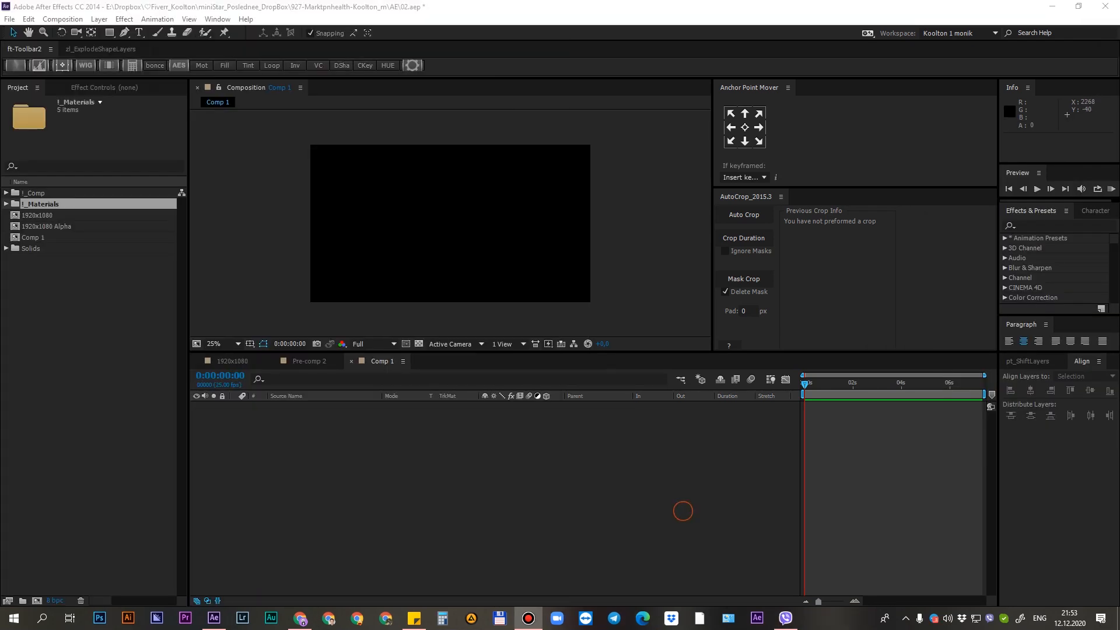
# Hide the In, Out, Duration, Stretch and transfer-mode columns in the Comp 1 timeline
pyautogui.click(683, 511)
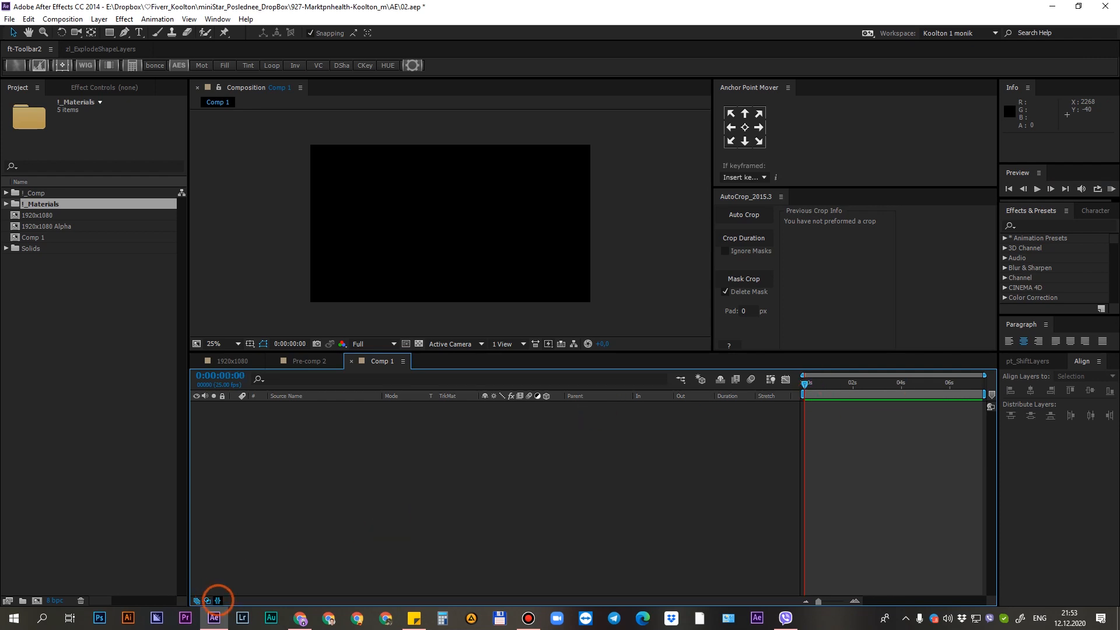
pyautogui.click(218, 600)
pyautogui.click(207, 600)
pyautogui.click(119, 344)
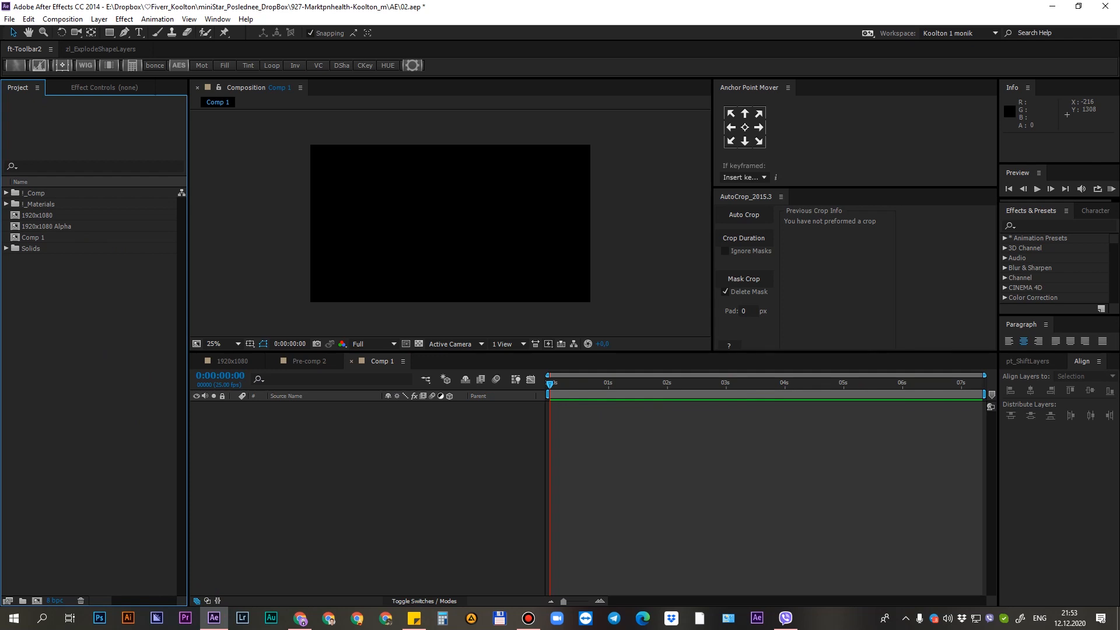
# Open the 927 project's Materials folder in File Explorer and select the Illustrator file 01
pyautogui.press('super+e')
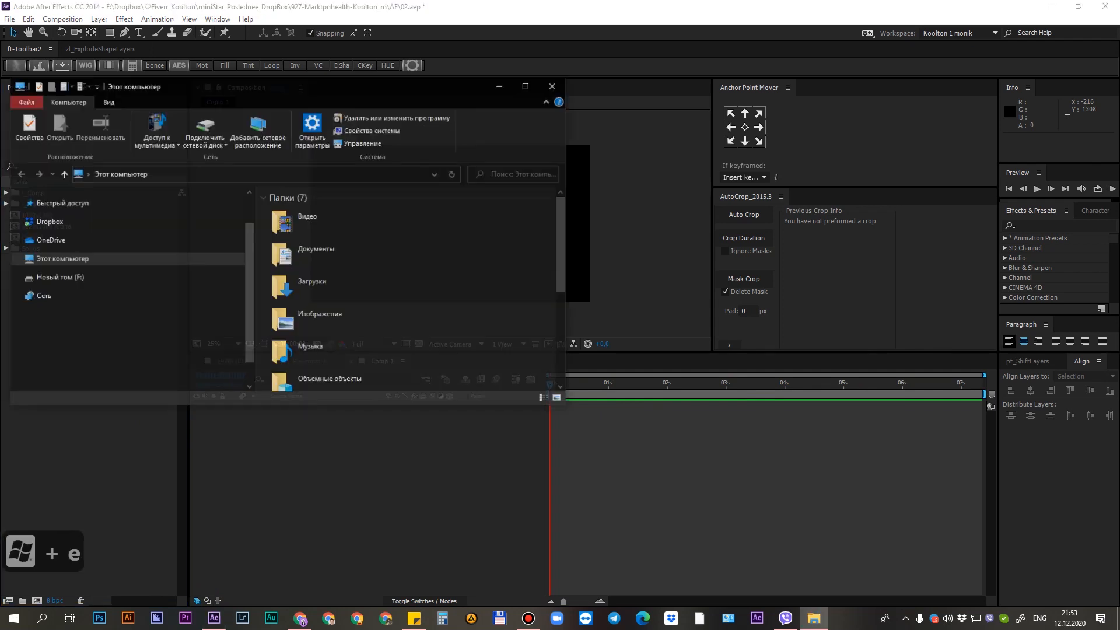
pyautogui.click(88, 306)
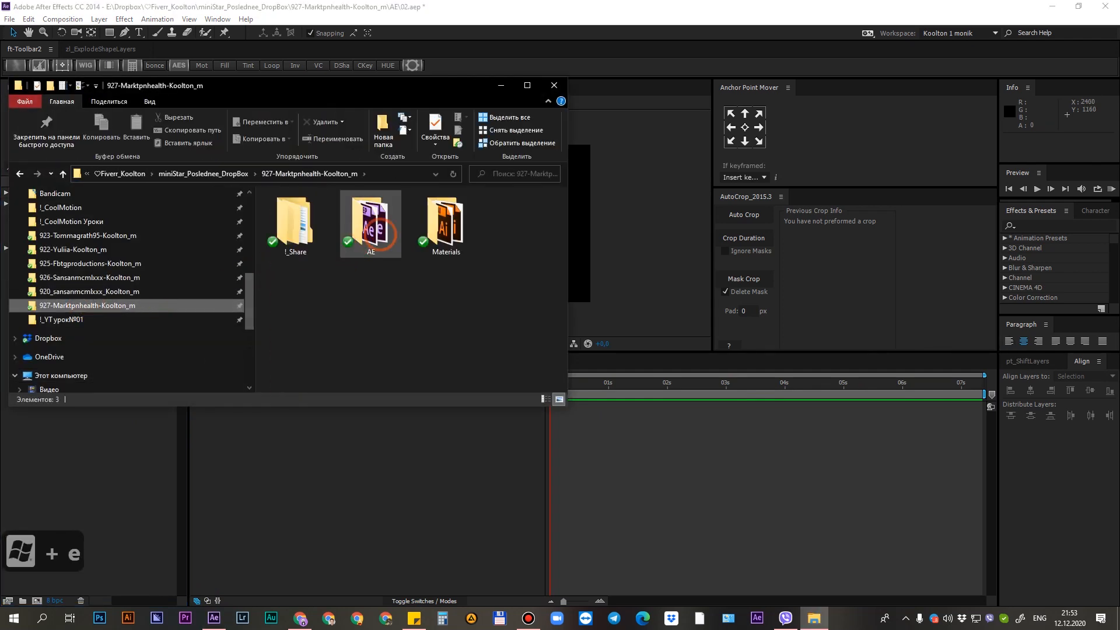
pyautogui.click(394, 239)
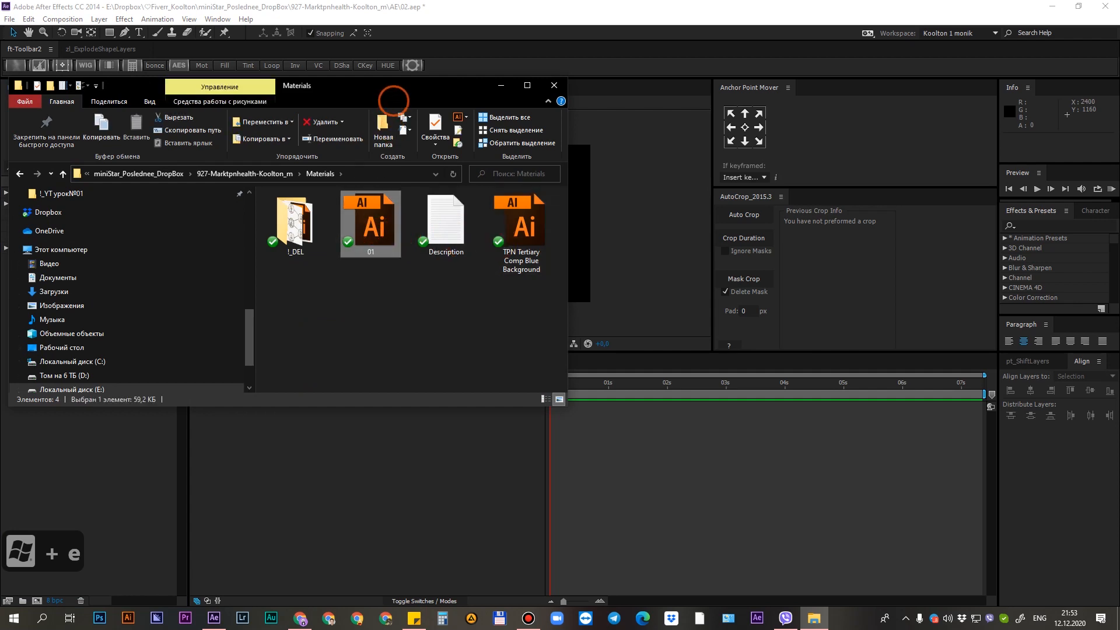
pyautogui.moveTo(375, 86); pyautogui.dragTo(723, 128)
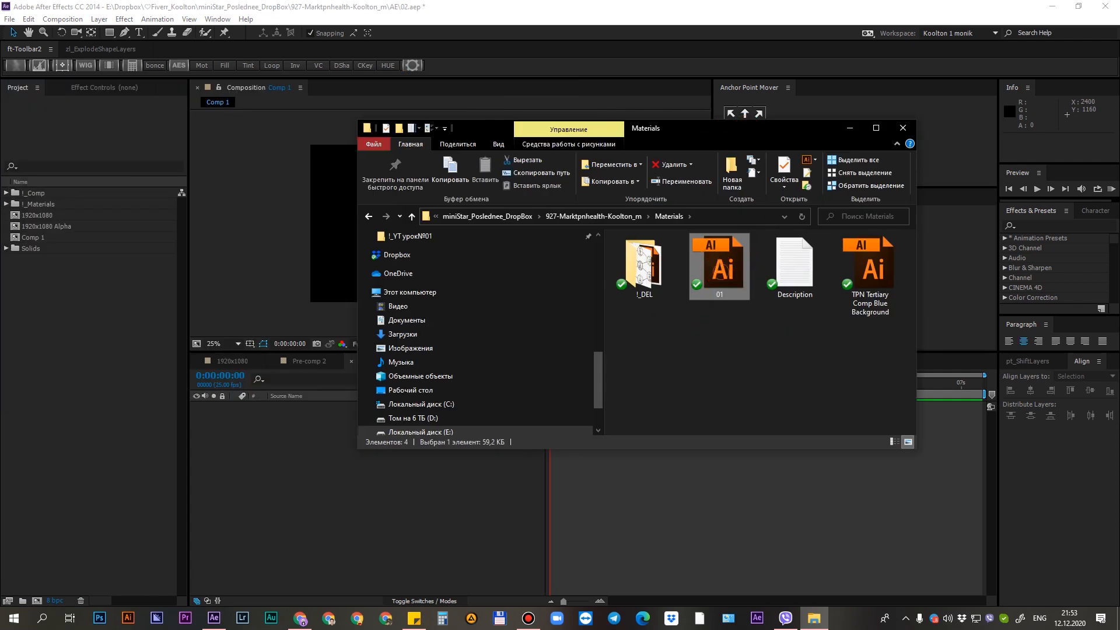
# Import 01.ai into the project as a Composition with footage dimensions set to Layer Size
pyautogui.moveTo(720, 268); pyautogui.dragTo(126, 359)
pyautogui.click(849, 128)
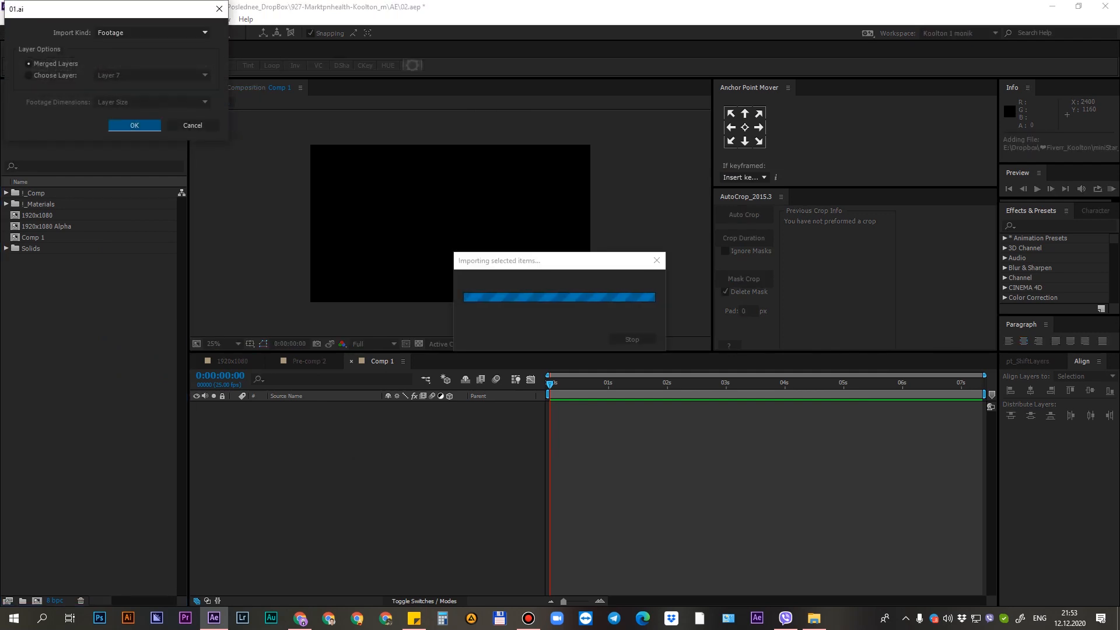
pyautogui.click(134, 33)
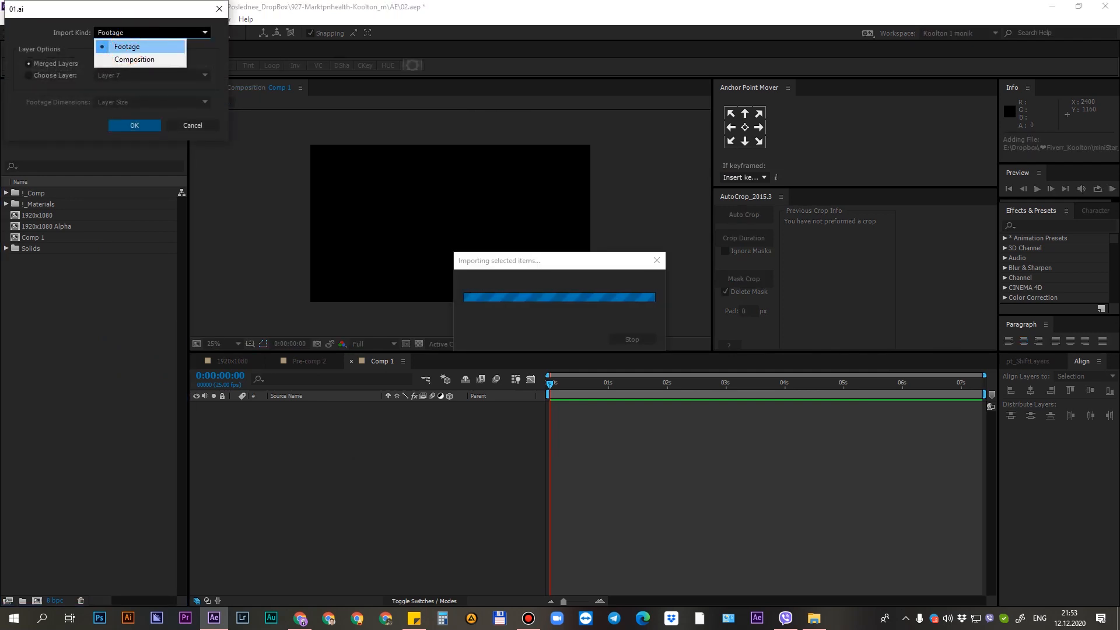
pyautogui.click(133, 59)
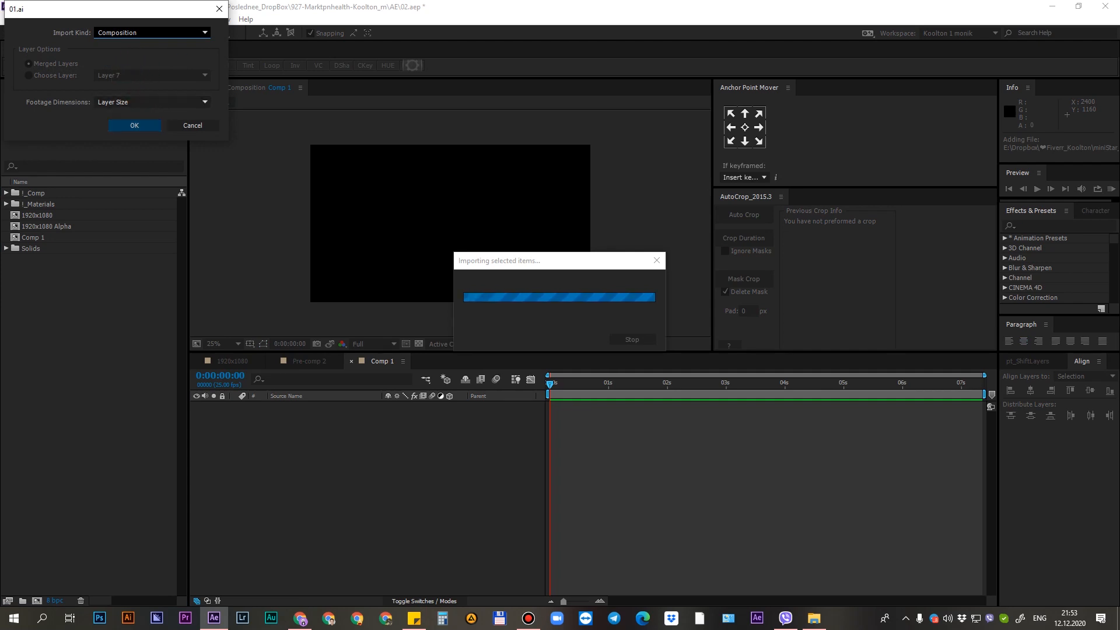
pyautogui.click(134, 125)
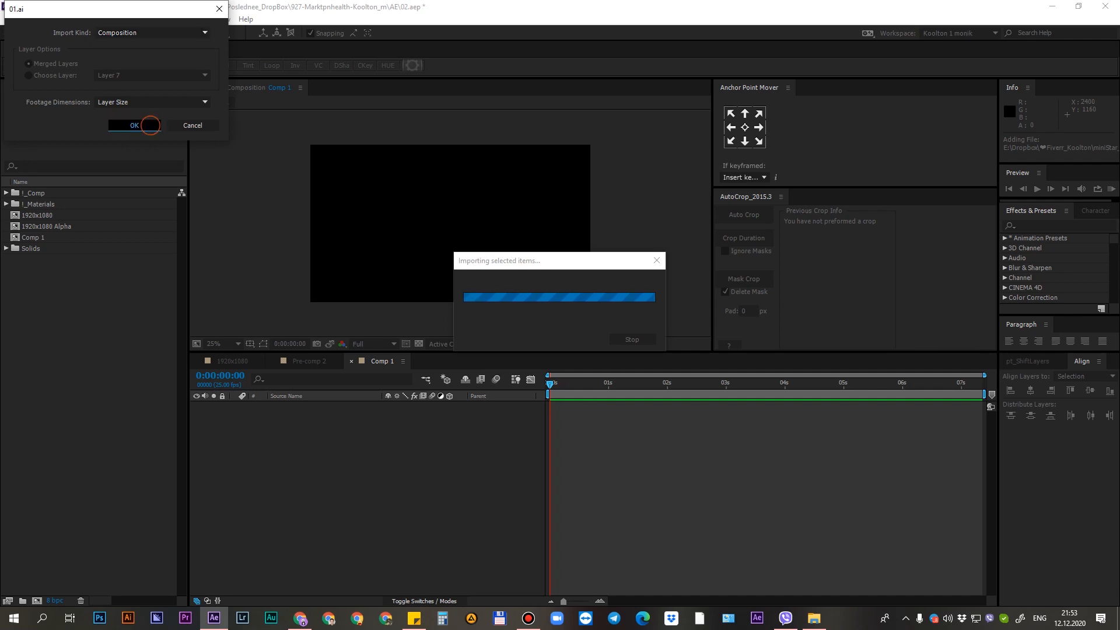
# Group the imported 01 composition and 01 Layers folder into a new project folder named !_AI
pyautogui.click(95, 194)
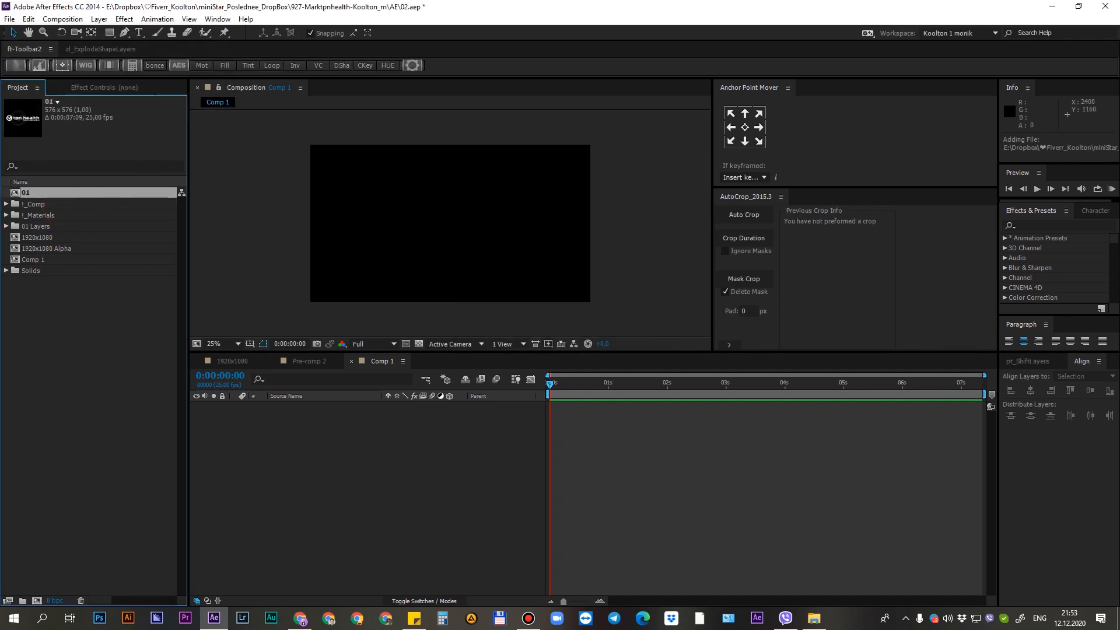
pyautogui.keyDown('ctrl'); pyautogui.click(64, 226); pyautogui.keyUp('ctrl')
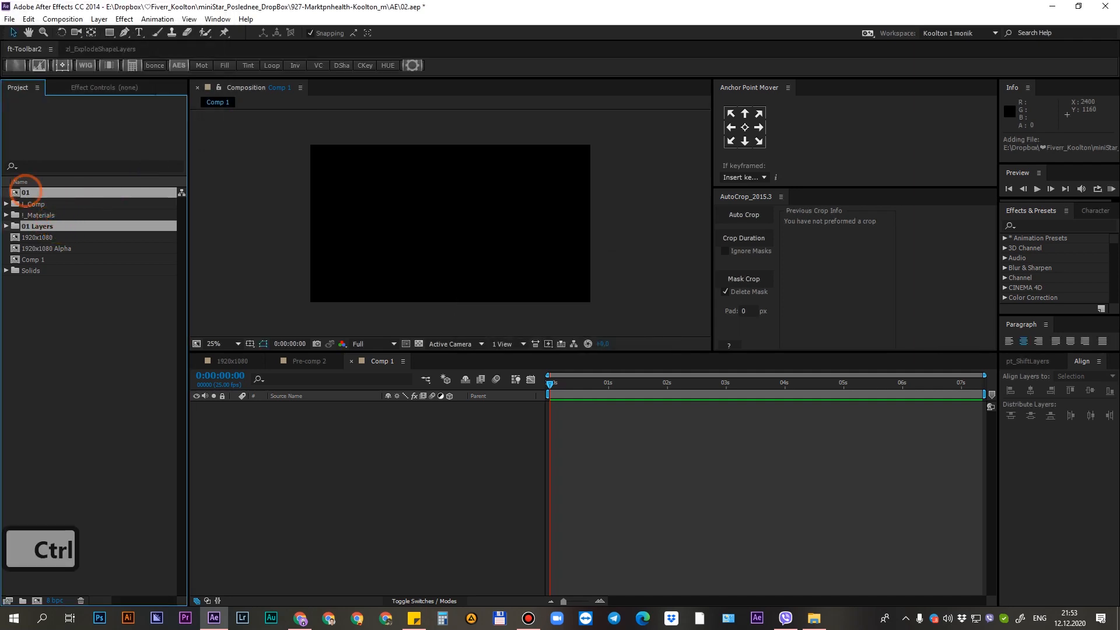
pyautogui.moveTo(25, 193); pyautogui.dragTo(23, 601)
pyautogui.write('!_')
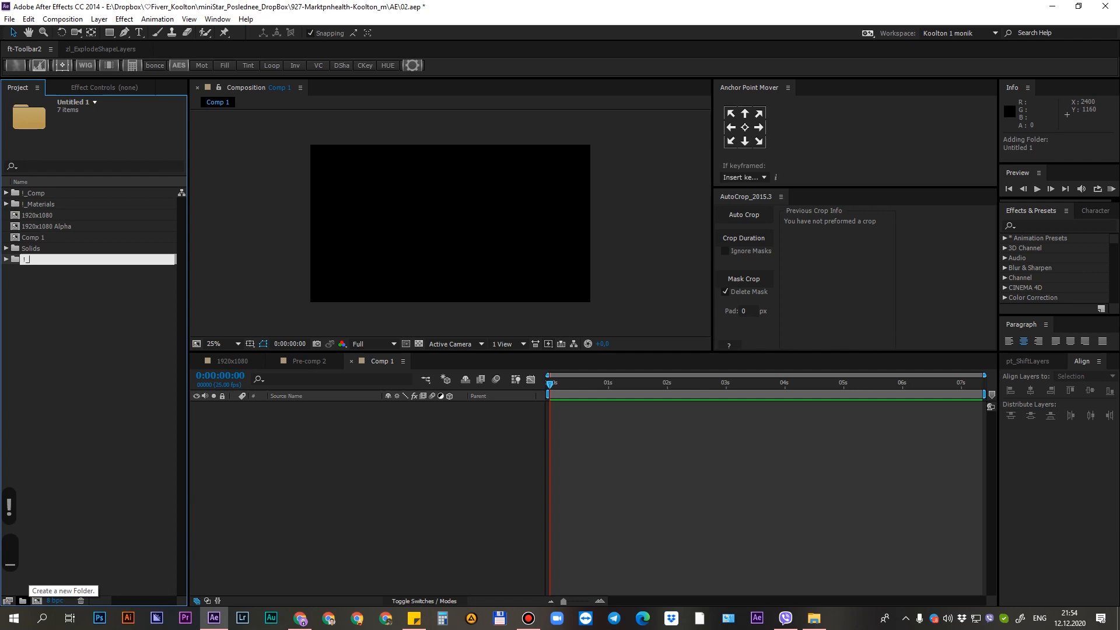
pyautogui.write('AI')
pyautogui.press('Return')
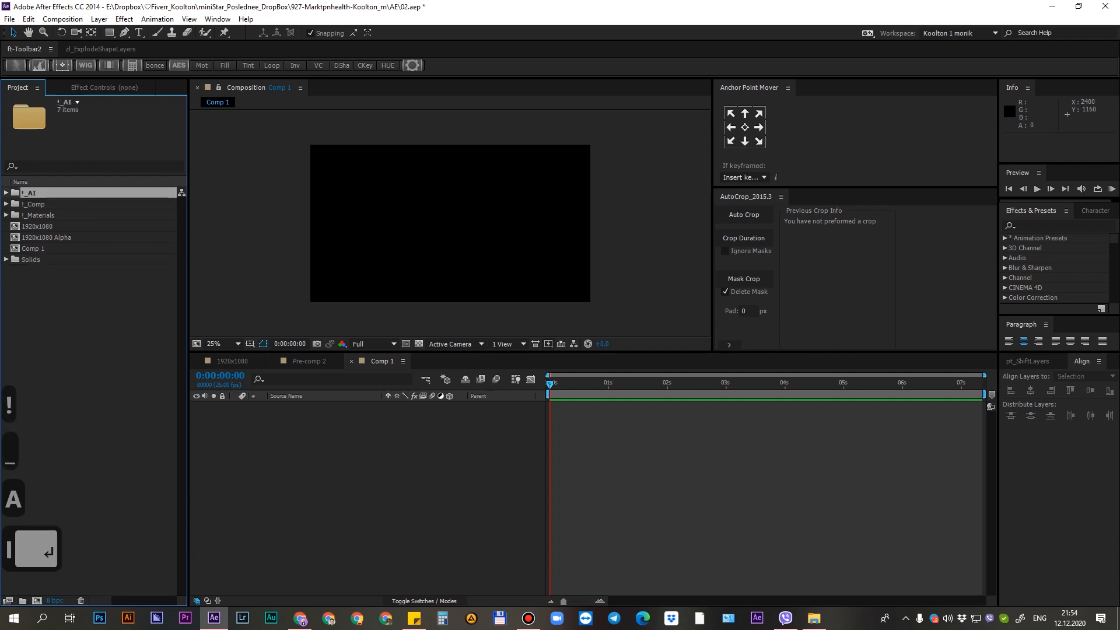
# Expand the !_AI project folder and open the 01 composition inside it
pyautogui.click(6, 193)
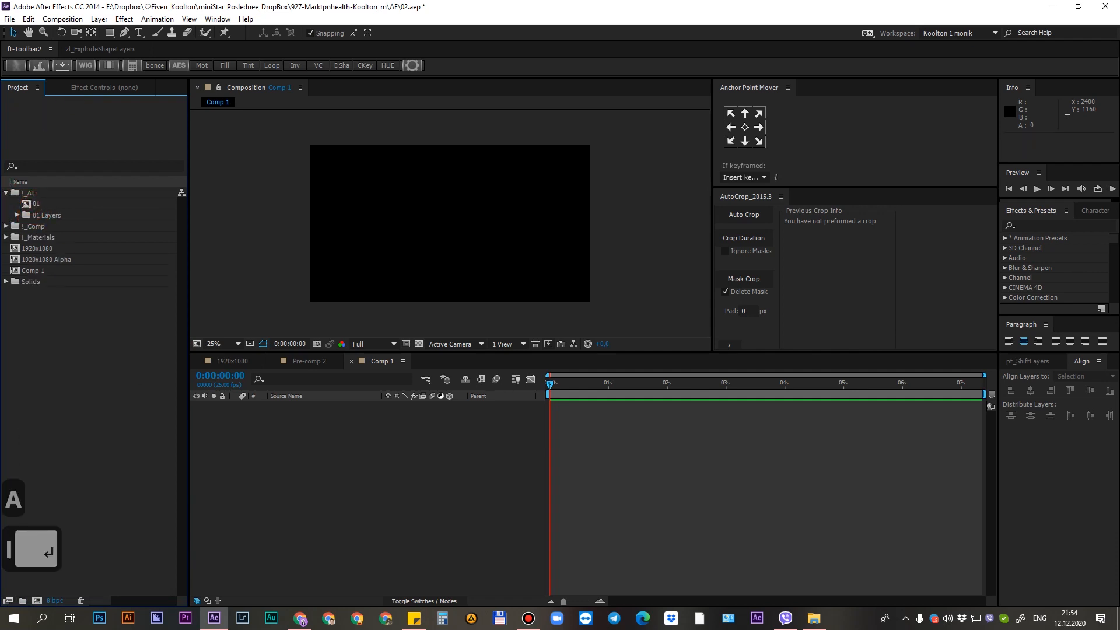
pyautogui.doubleClick(32, 205)
pyautogui.click(548, 34)
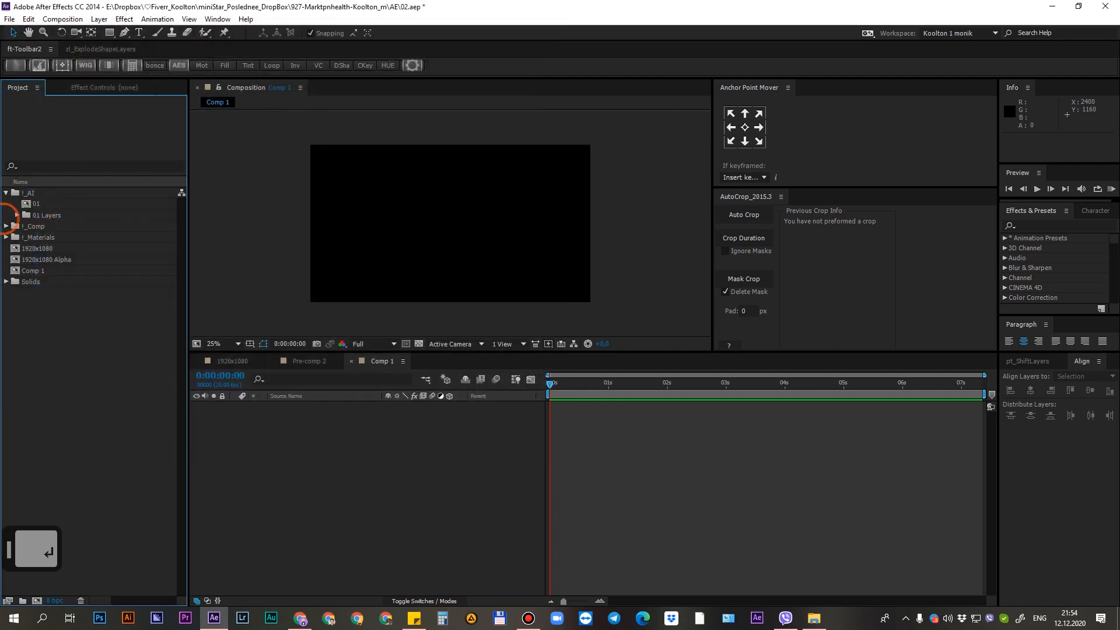
pyautogui.doubleClick(100, 379)
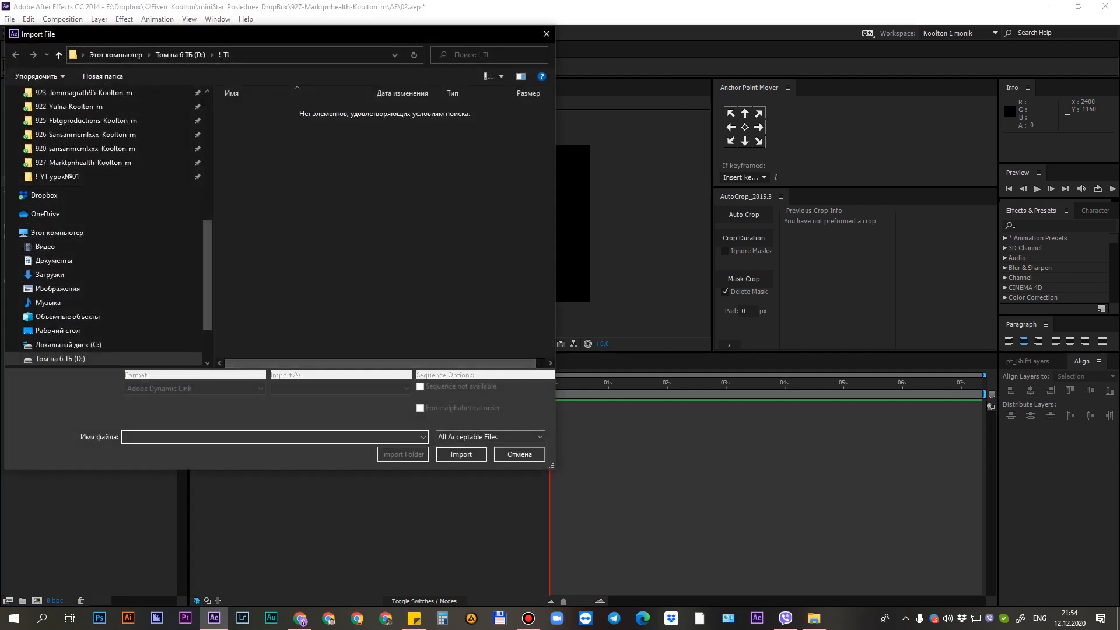
pyautogui.click(546, 33)
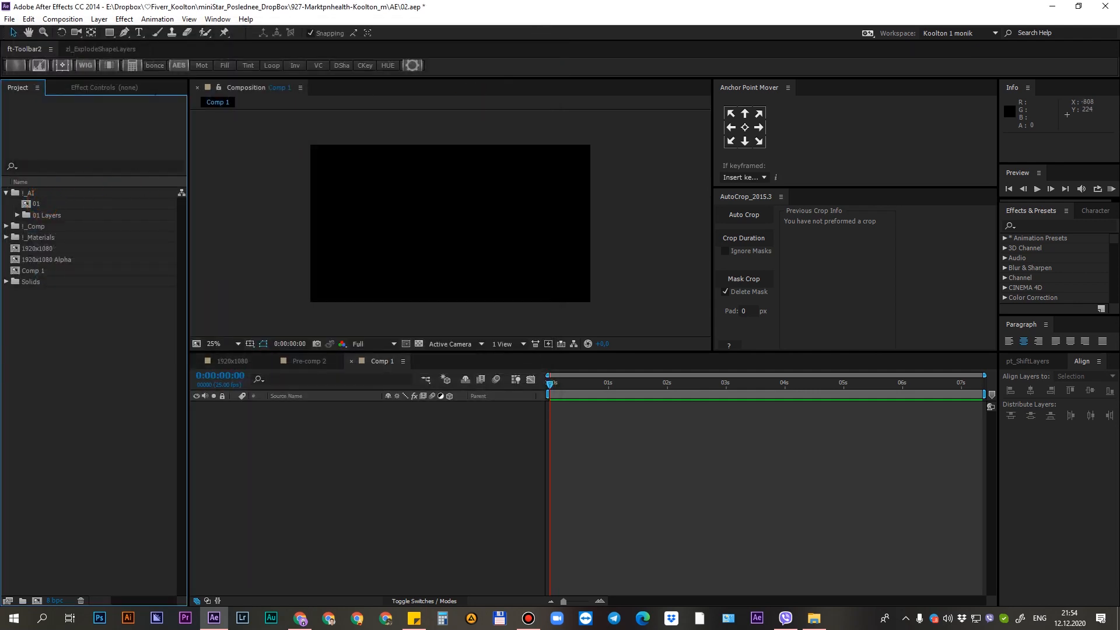
pyautogui.click(51, 203)
pyautogui.doubleClick(37, 204)
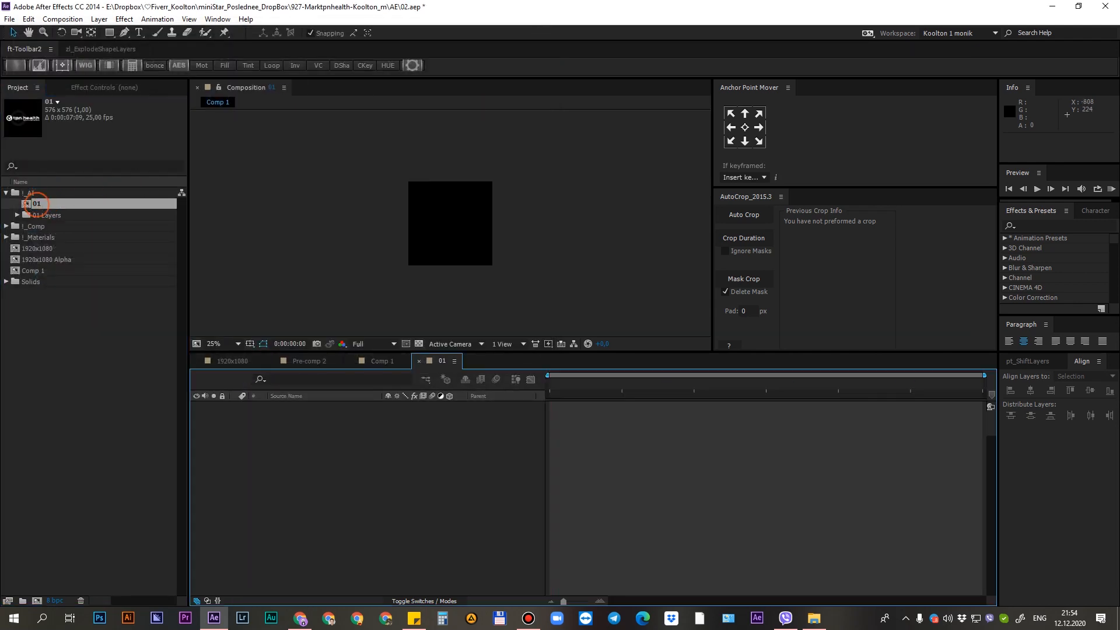
pyautogui.press('.')
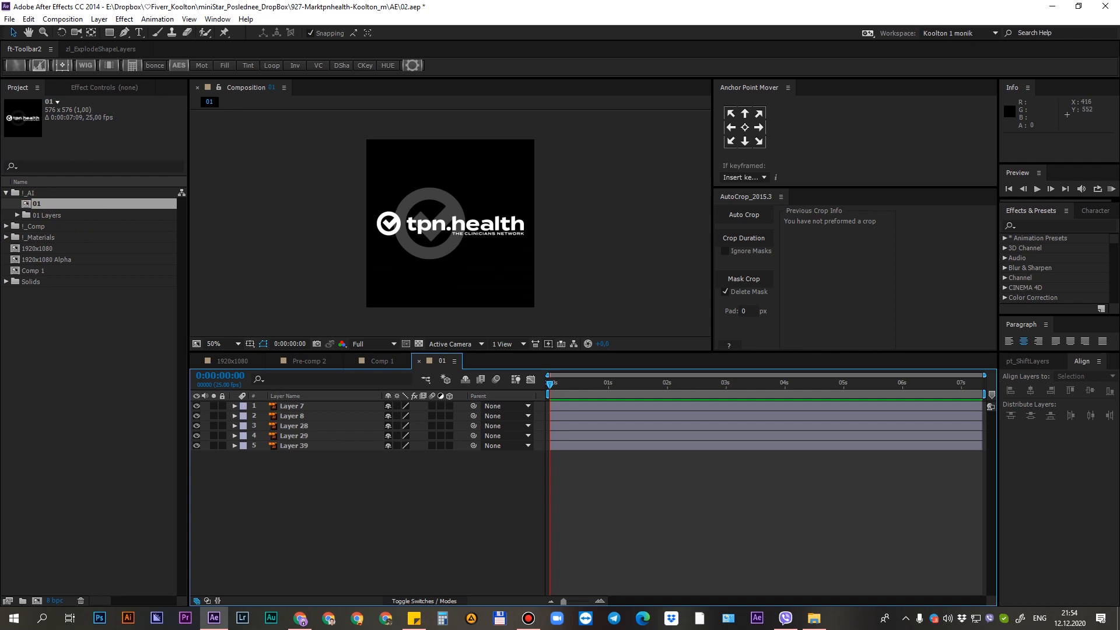
# Examine the separate logo layers of the 01 composition by selecting them on the canvas and in the layer list
pyautogui.press('.')
pyautogui.press(',')
pyautogui.moveTo(600, 156); pyautogui.dragTo(323, 296)
pyautogui.moveTo(634, 114); pyautogui.dragTo(367, 277)
pyautogui.moveTo(304, 131); pyautogui.dragTo(593, 294)
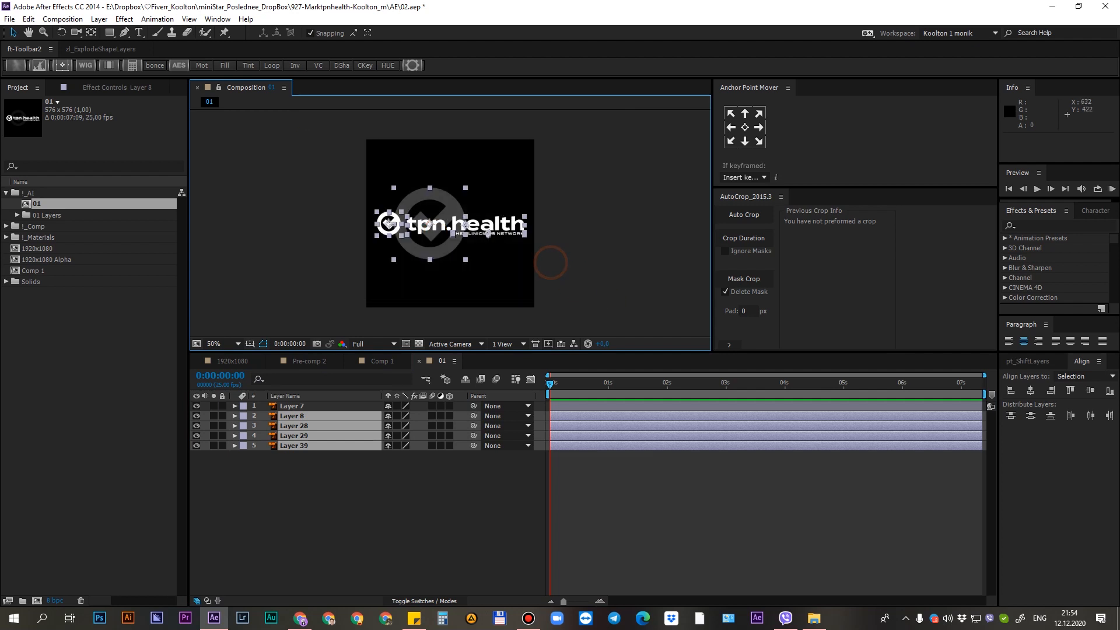
pyautogui.click(358, 497)
pyautogui.moveTo(366, 508); pyautogui.dragTo(254, 391)
pyautogui.click(328, 468)
pyautogui.moveTo(385, 515); pyautogui.dragTo(190, 362)
pyautogui.click(303, 484)
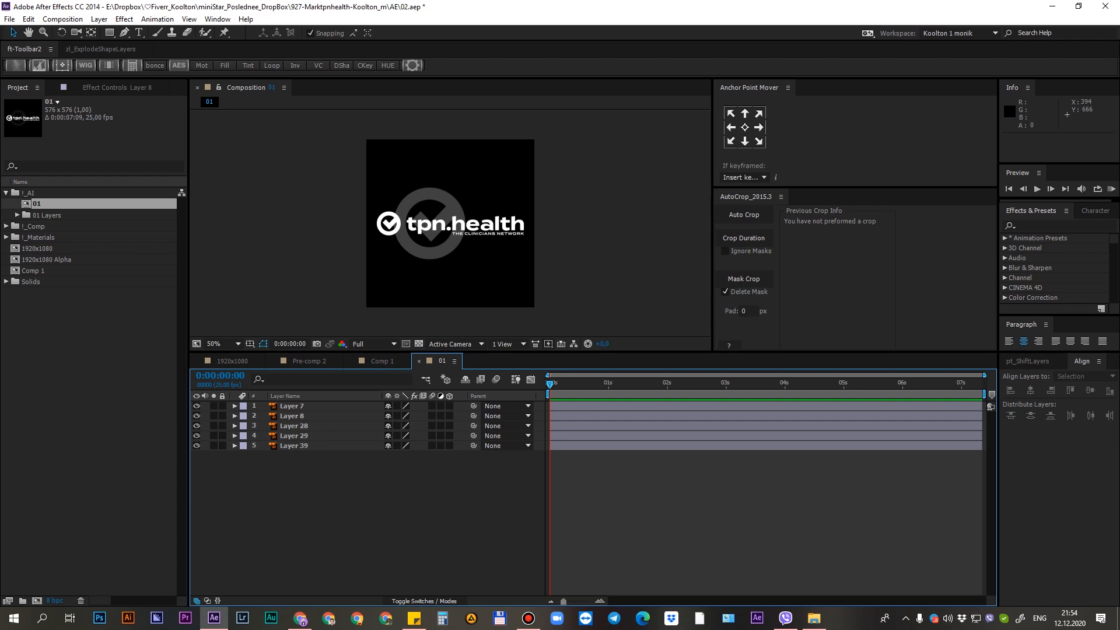
pyautogui.moveTo(370, 512); pyautogui.dragTo(220, 400)
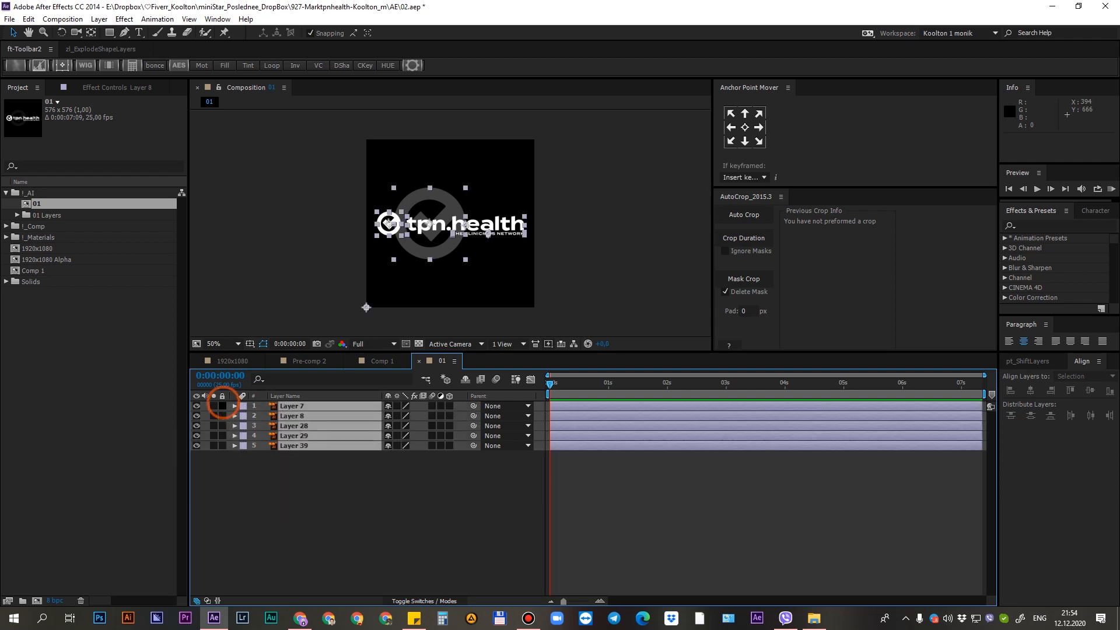
pyautogui.click(357, 490)
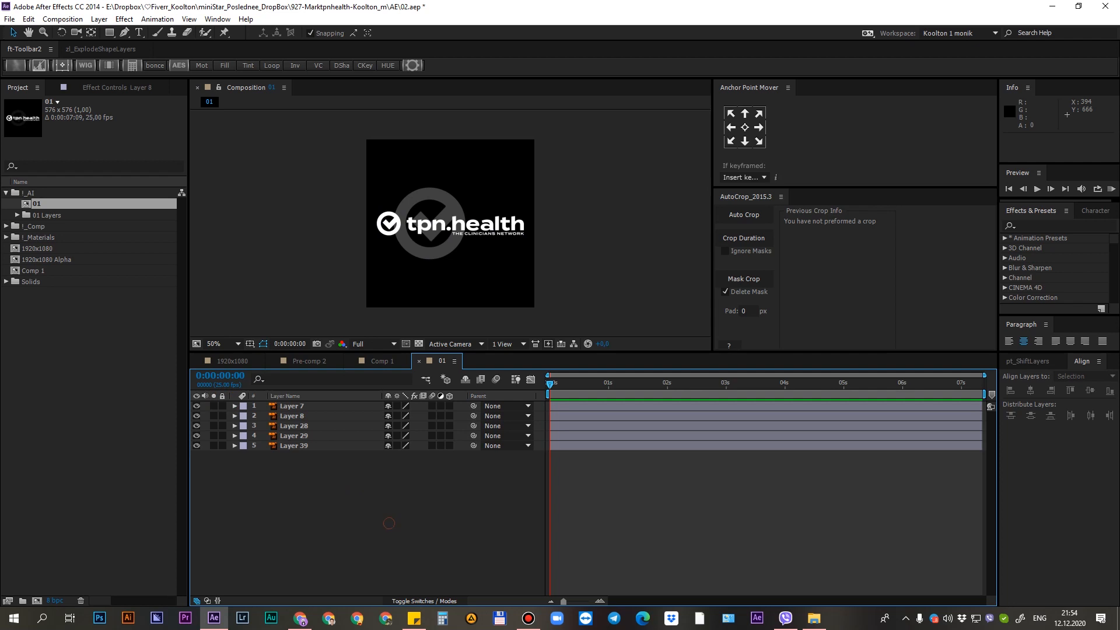
pyautogui.moveTo(389, 523); pyautogui.dragTo(286, 403)
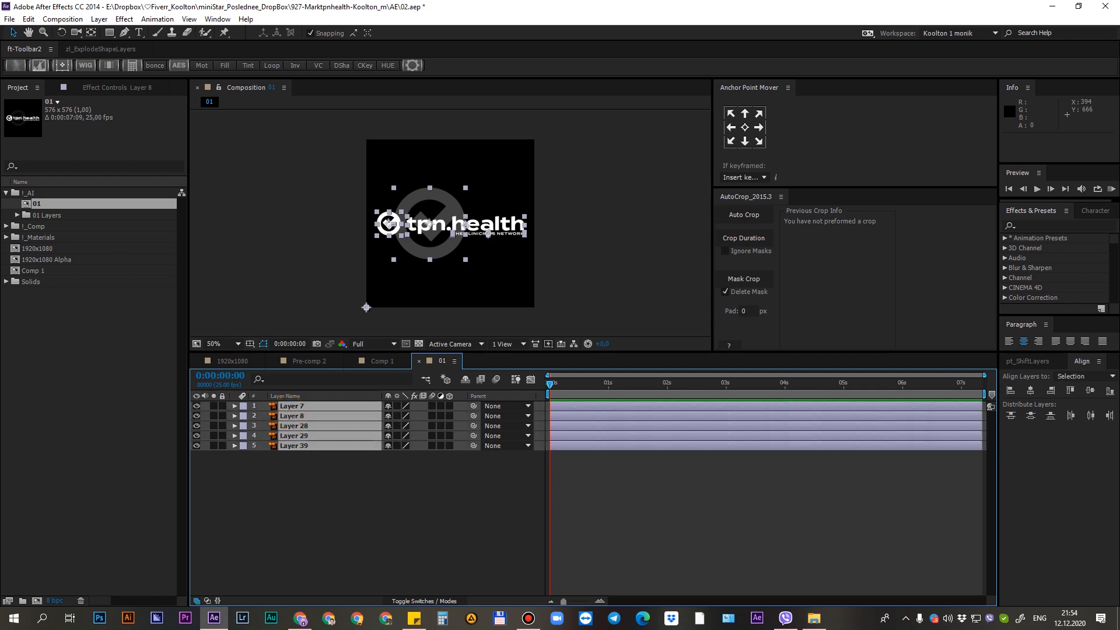
pyautogui.click(336, 488)
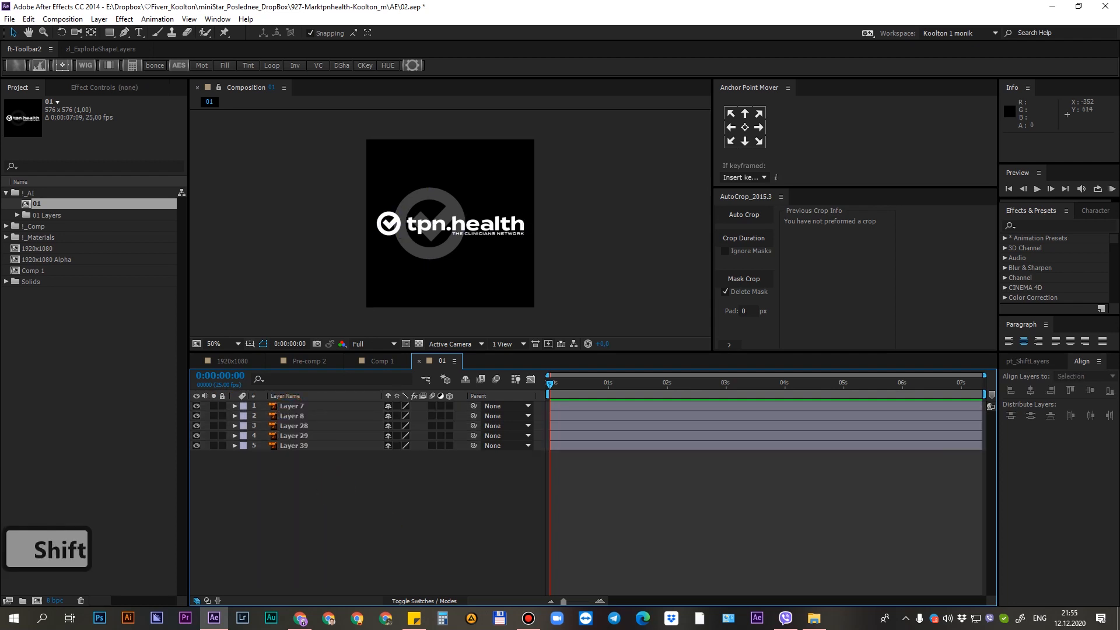
# Add a null object to the 01 composition and parent all five logo layers to it
pyautogui.hotkey('ctrl', 'alt', 'shift', 'y')
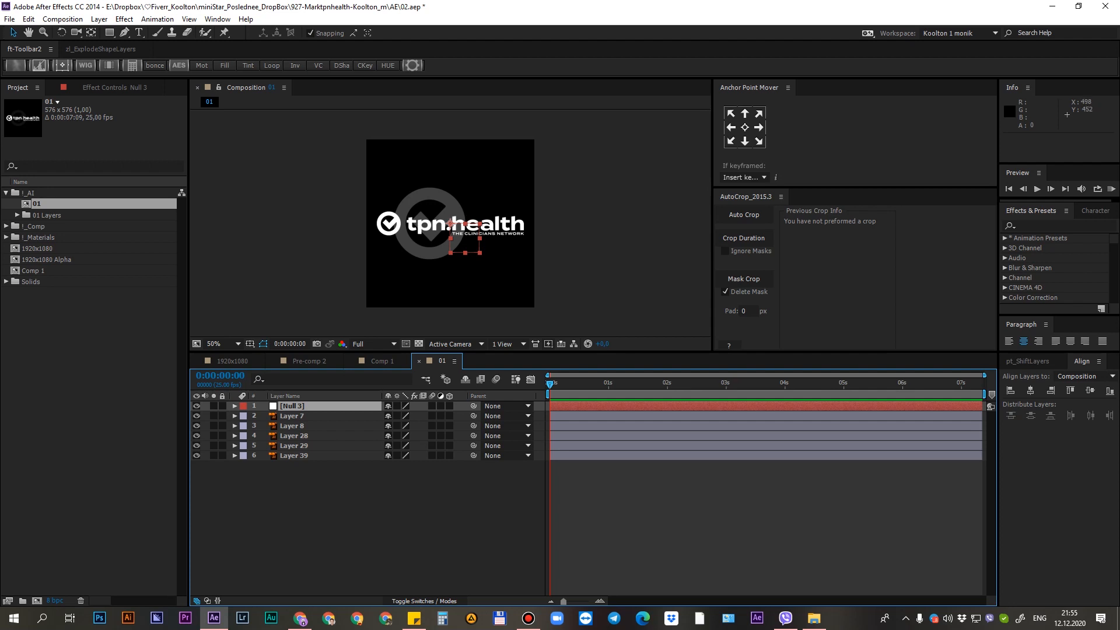
pyautogui.scroll(1, 512, 271)
pyautogui.moveTo(490, 264); pyautogui.dragTo(540, 323)
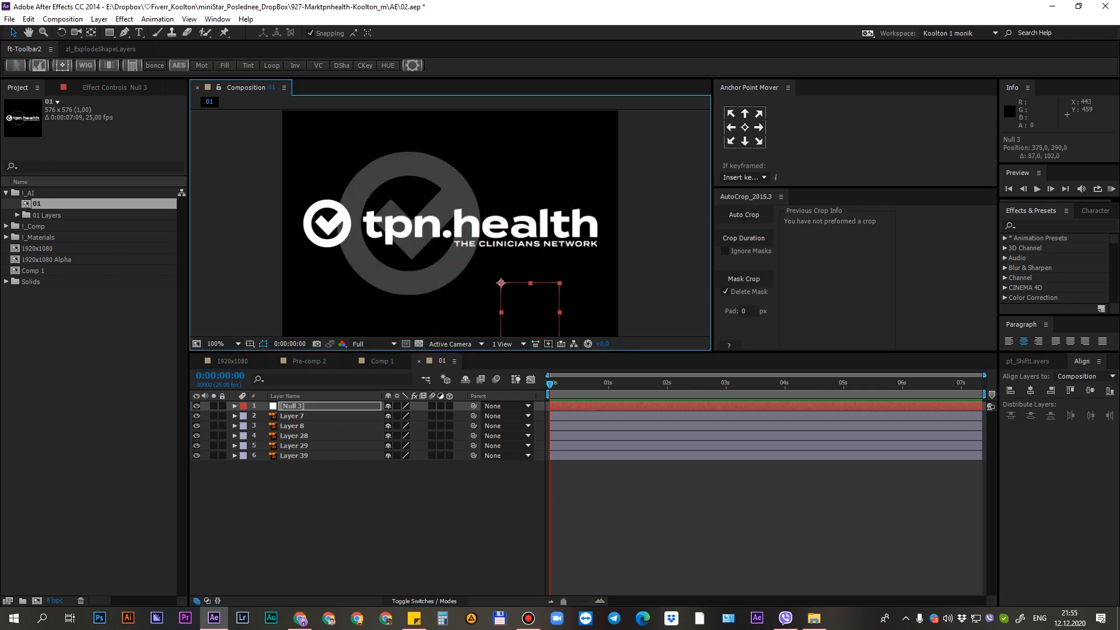
pyautogui.hotkey('ctrl', 'z')
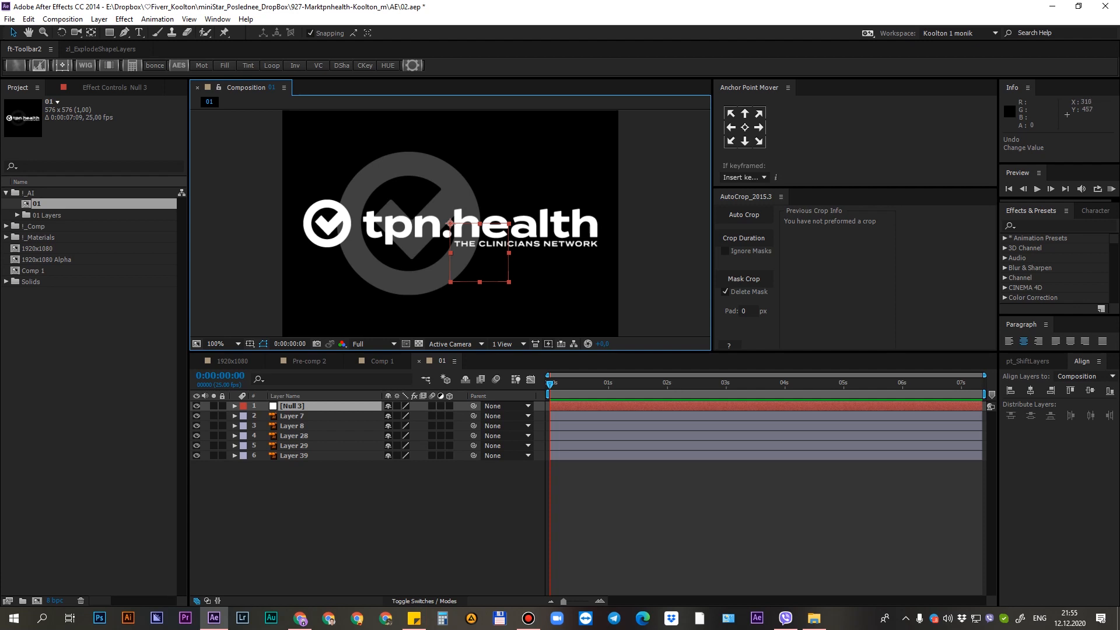
pyautogui.moveTo(373, 521); pyautogui.dragTo(280, 420)
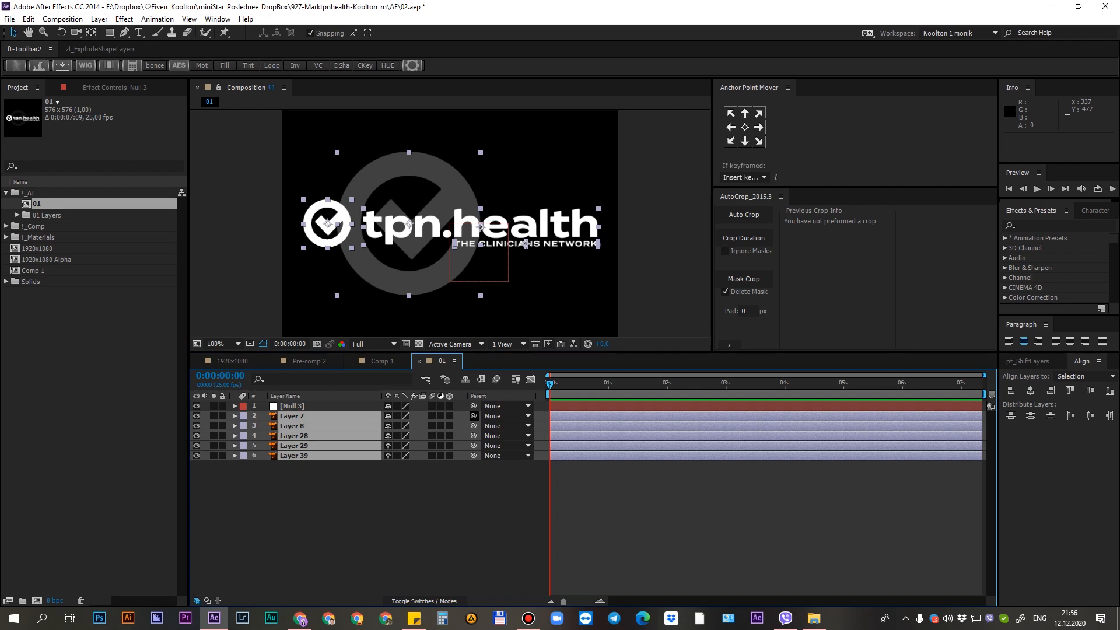
pyautogui.moveTo(474, 416); pyautogui.dragTo(304, 407)
# Try scaling up the null to check that the parented logo layers follow, and undo the scaling
pyautogui.click(288, 407)
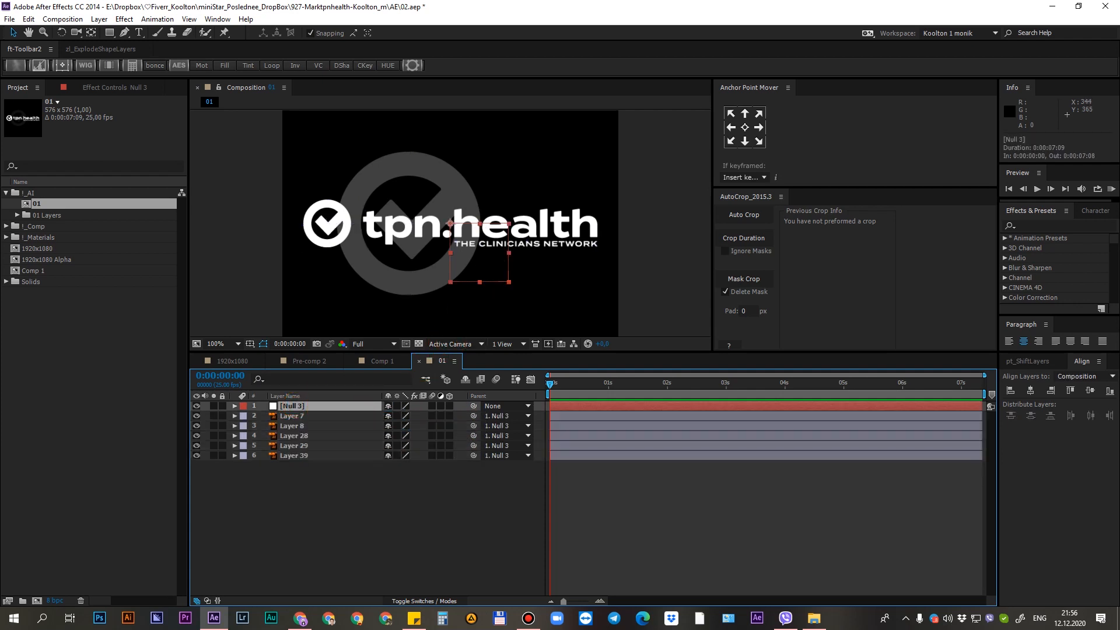
pyautogui.moveTo(483, 269); pyautogui.dragTo(525, 302)
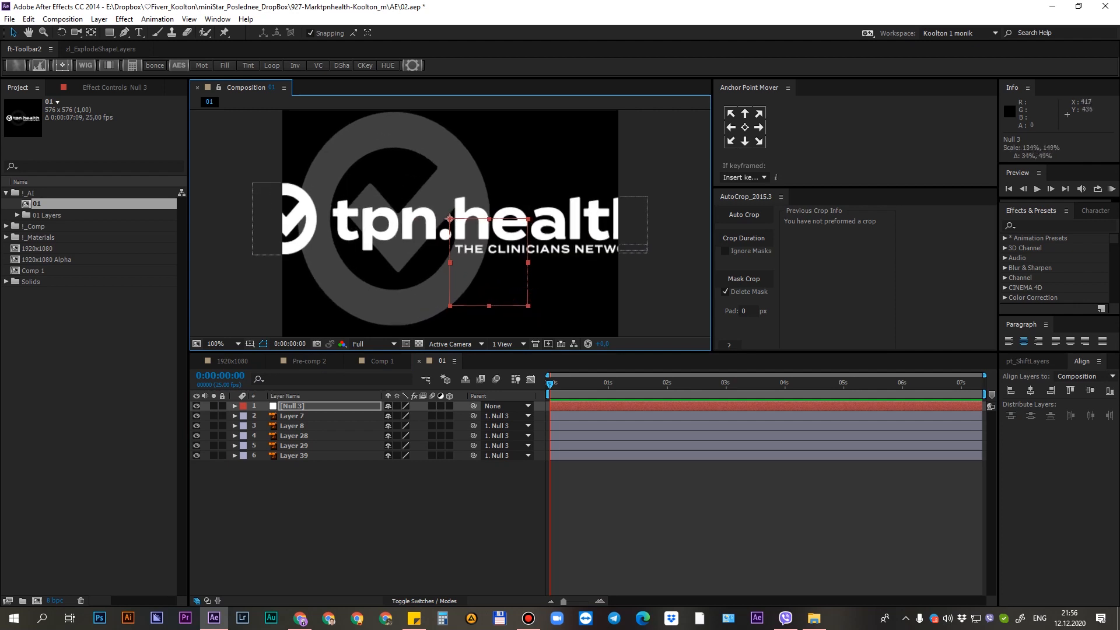
pyautogui.hotkey('ctrl', 'z')
pyautogui.hotkey('ctrl', 'z')
pyautogui.hotkey('ctrl', 'z')
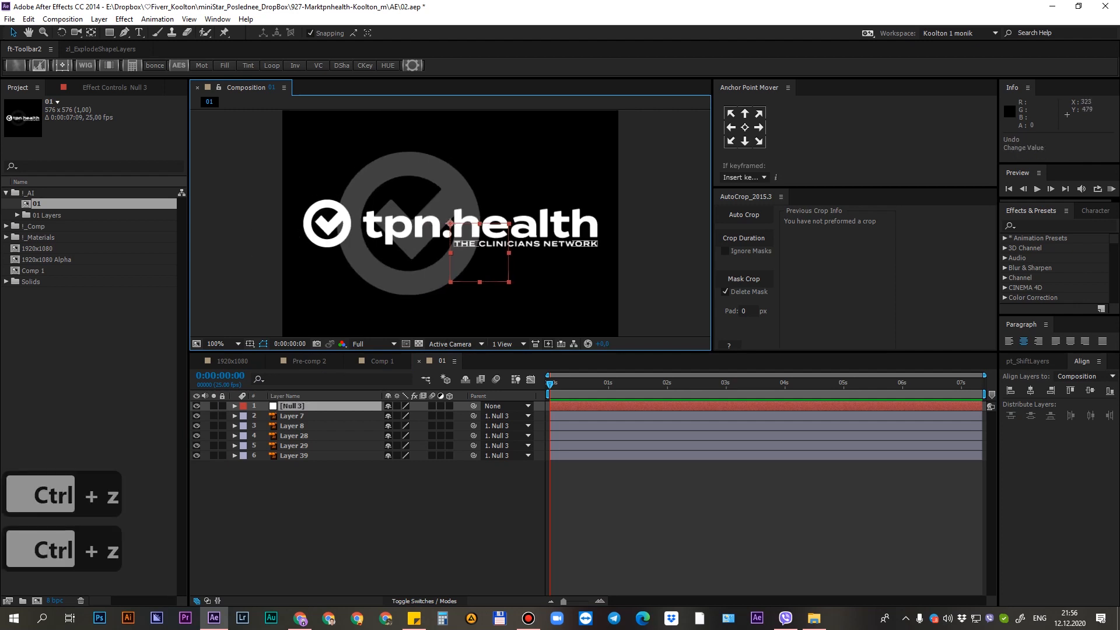
# Copy the null and the five logo layers from the 01 composition and paste them into Comp 1
pyautogui.click(295, 417)
pyautogui.click(295, 406)
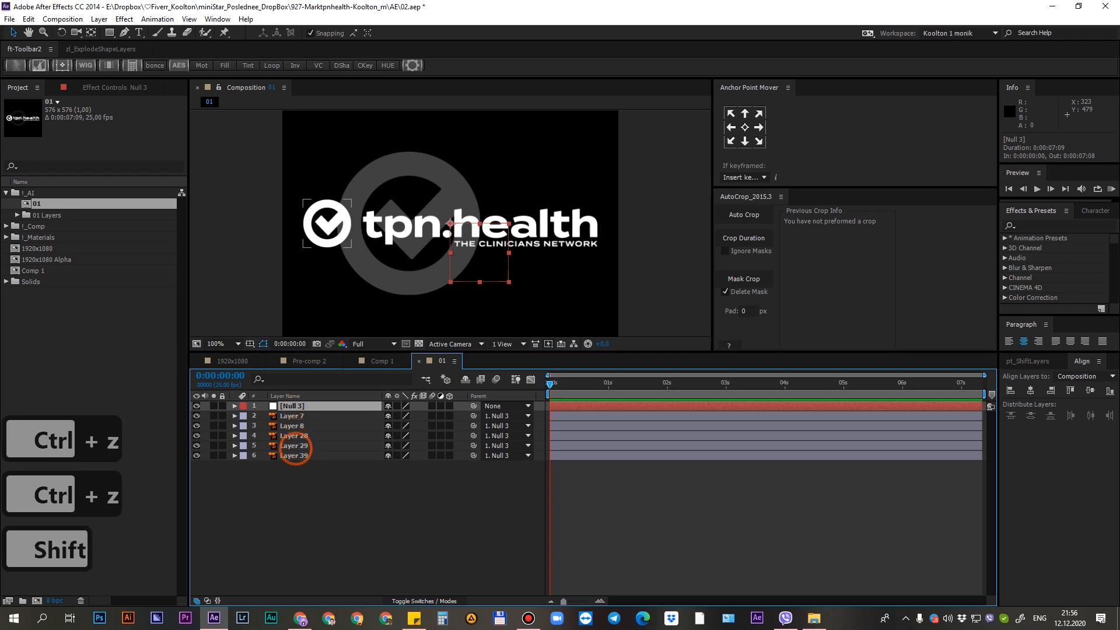
pyautogui.keyDown('shift'); pyautogui.click(295, 456); pyautogui.keyUp('shift')
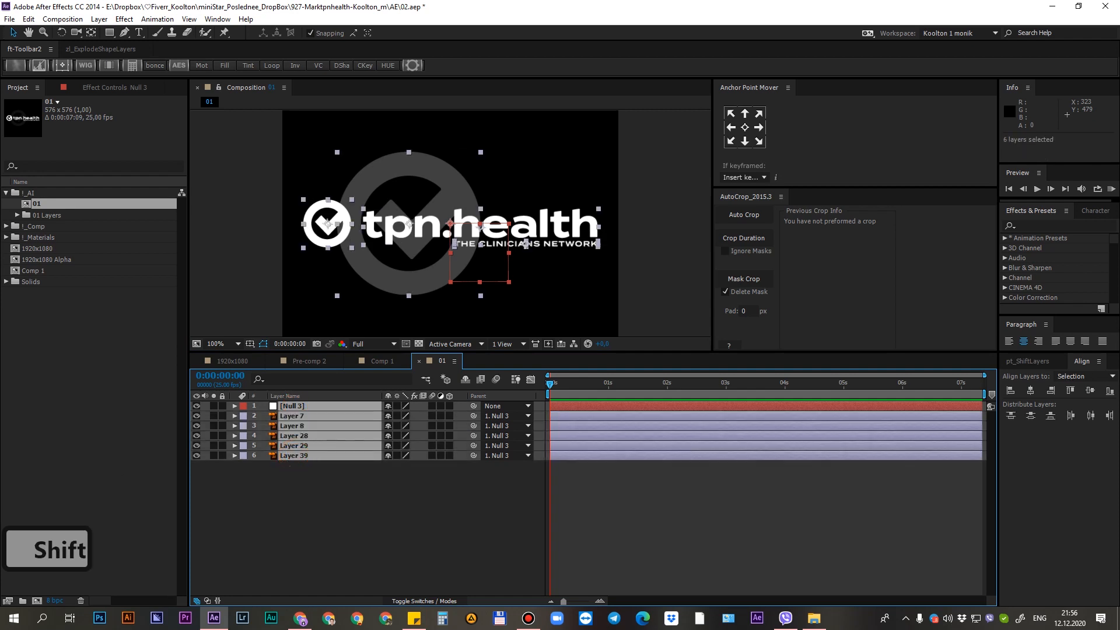
pyautogui.hotkey('ctrl', 'c')
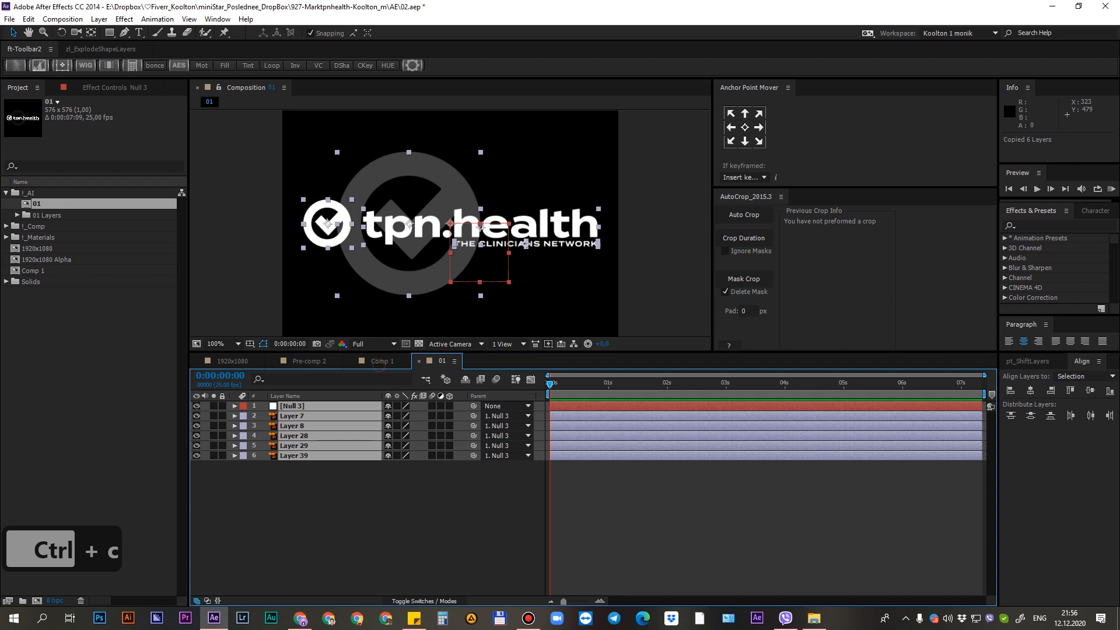
pyautogui.click(376, 362)
pyautogui.hotkey('ctrl', 'v')
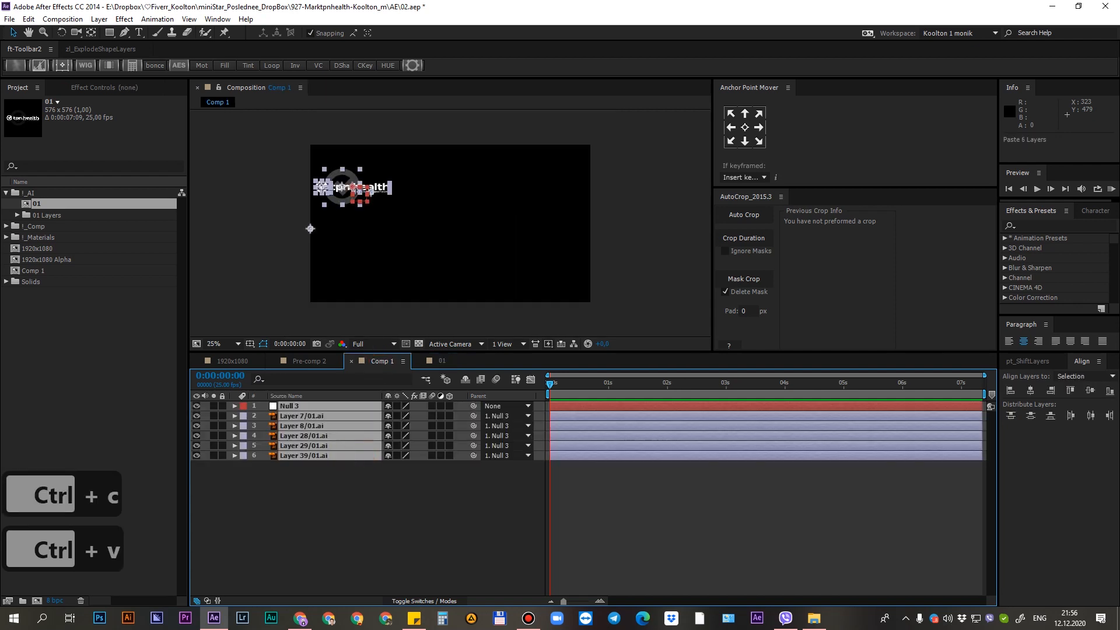
# Show the Title/Action Safe guides in the Comp 1 viewer
pyautogui.click(354, 475)
pyautogui.scroll(1, 338, 318)
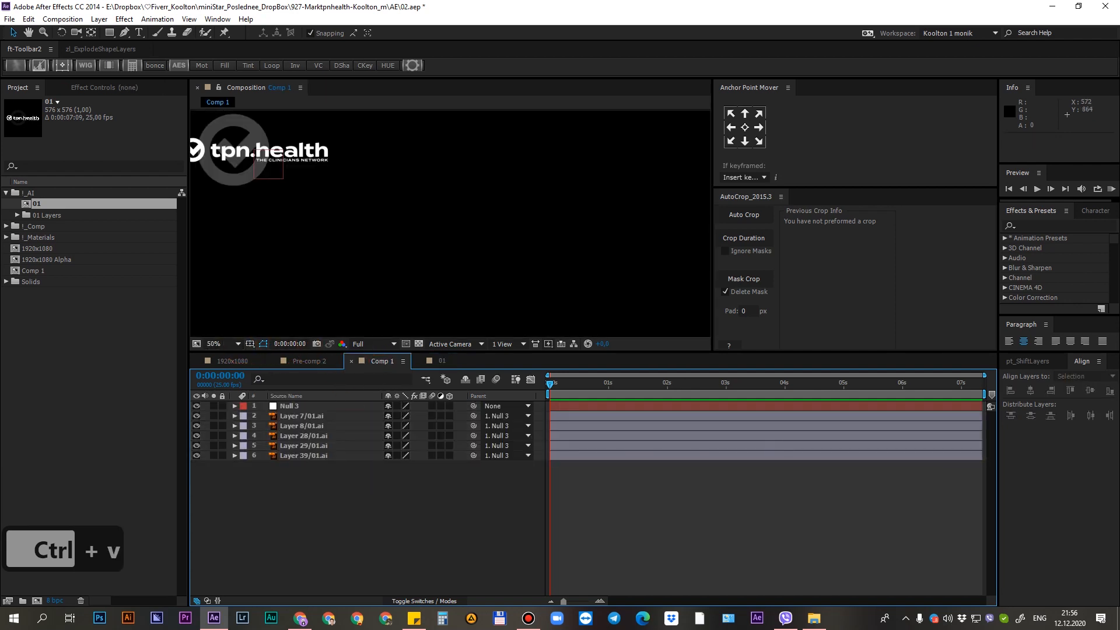
pyautogui.click(250, 344)
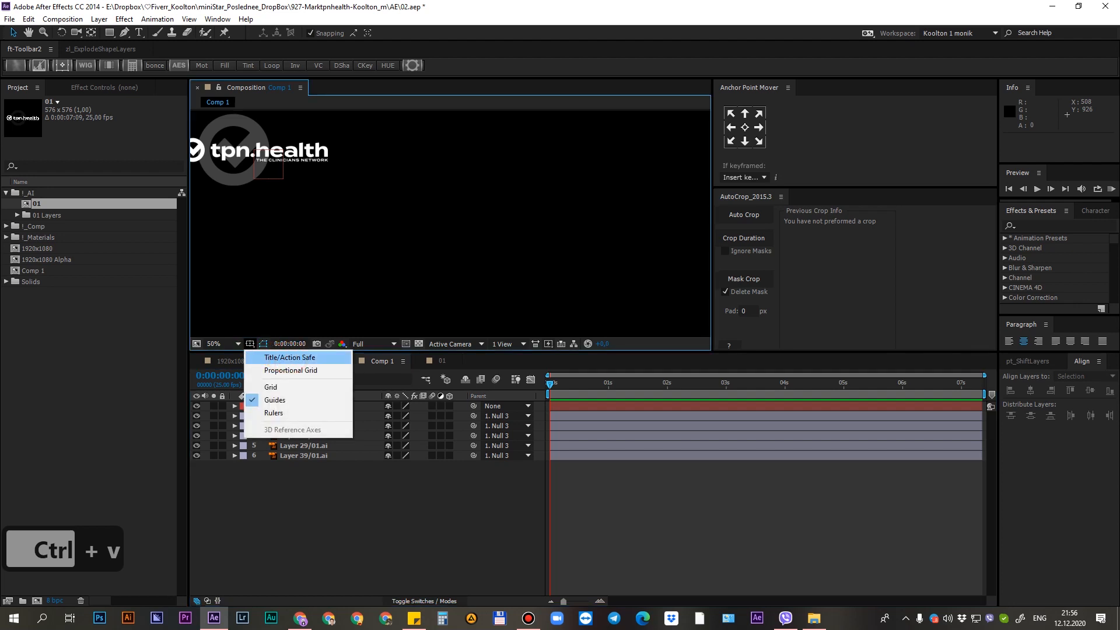
pyautogui.click(290, 357)
pyautogui.scroll(-1, 446, 228)
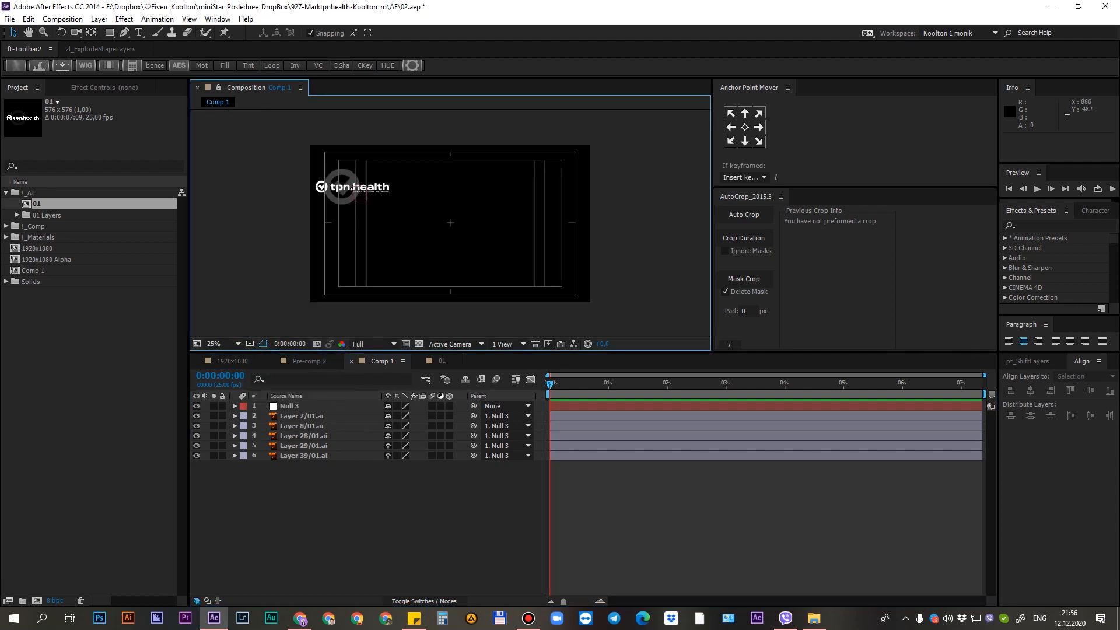
pyautogui.scroll(1, 453, 229)
# Move the null with the parented logo to the centre of Comp 1, at about 960, 540.5
pyautogui.click(289, 406)
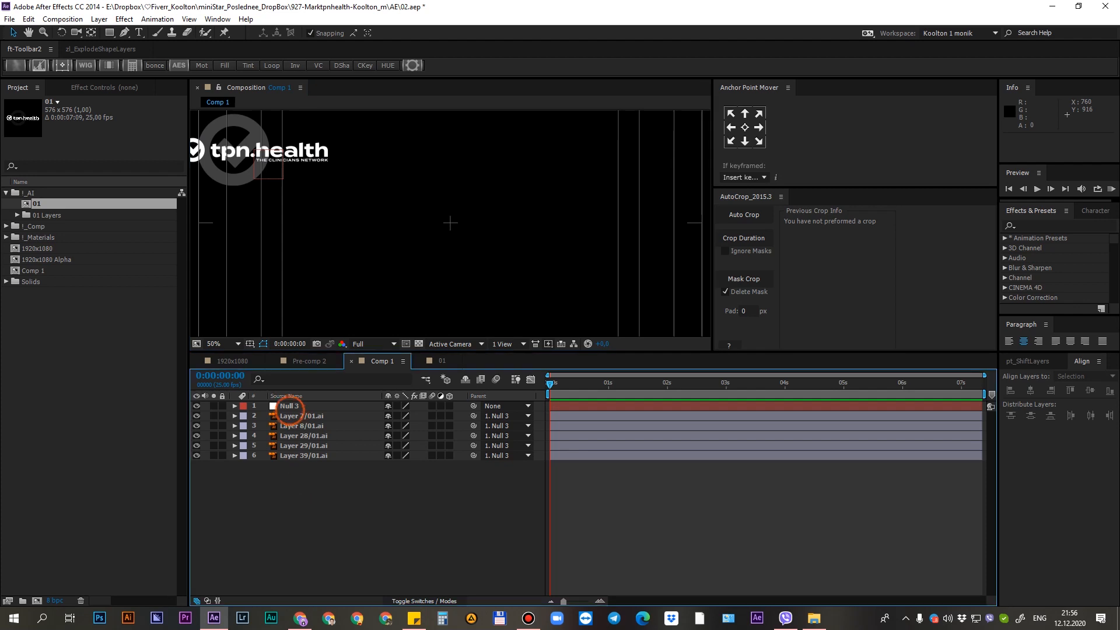
pyautogui.moveTo(268, 168); pyautogui.dragTo(467, 252)
pyautogui.scroll(3, 465, 240)
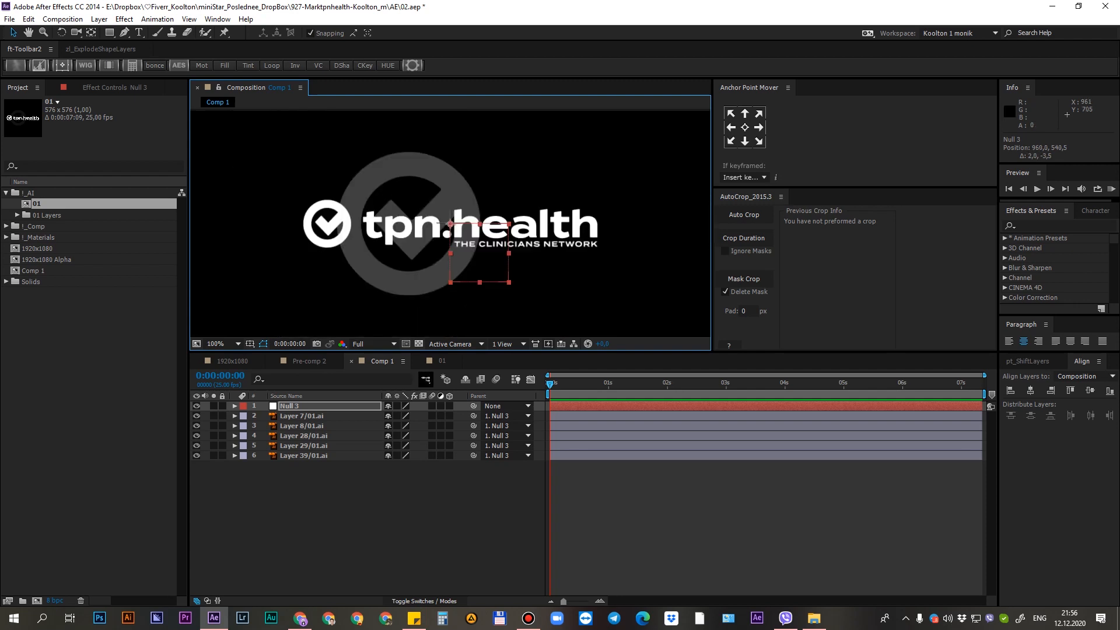
# Reveal the null's Scale property in Comp 1 and scale it up to about 1994%
pyautogui.click(295, 406)
pyautogui.press(',')
pyautogui.press(',')
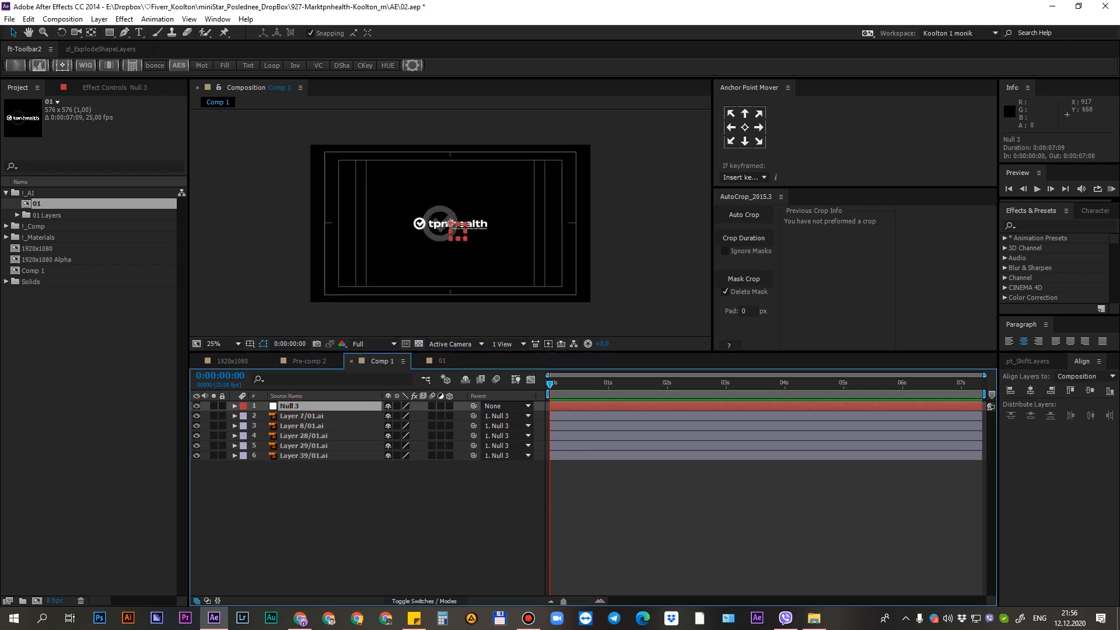
pyautogui.press('.')
pyautogui.press('s')
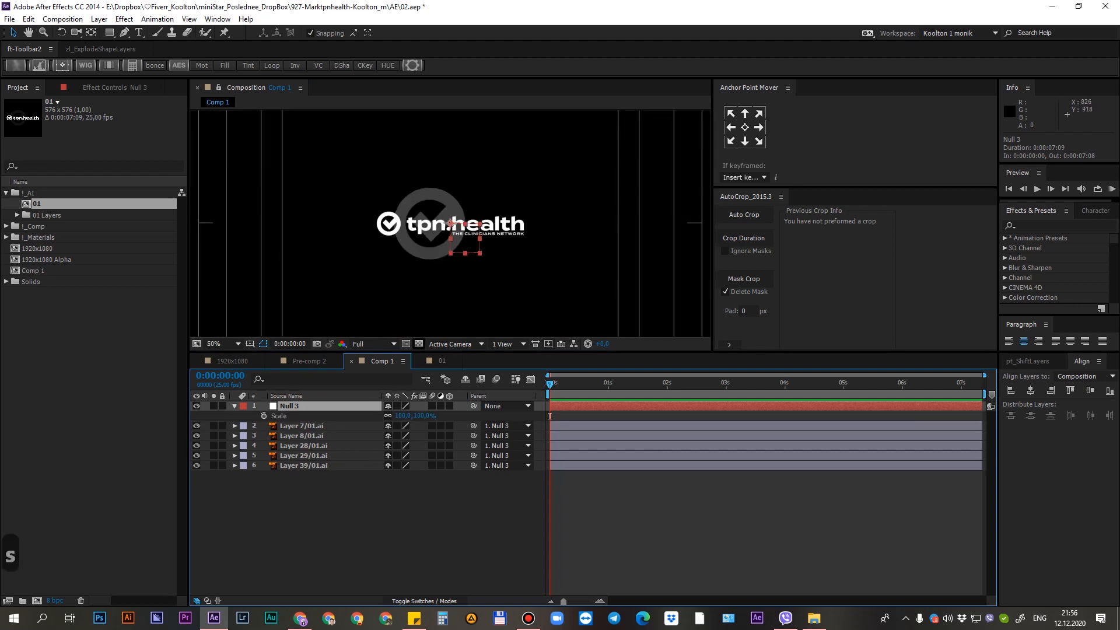
pyautogui.moveTo(409, 416); pyautogui.dragTo(550, 416)
# Inspect the edge sharpness of the enlarged logo lettering at different magnifications
pyautogui.press(',')
pyautogui.press(',')
pyautogui.press('.')
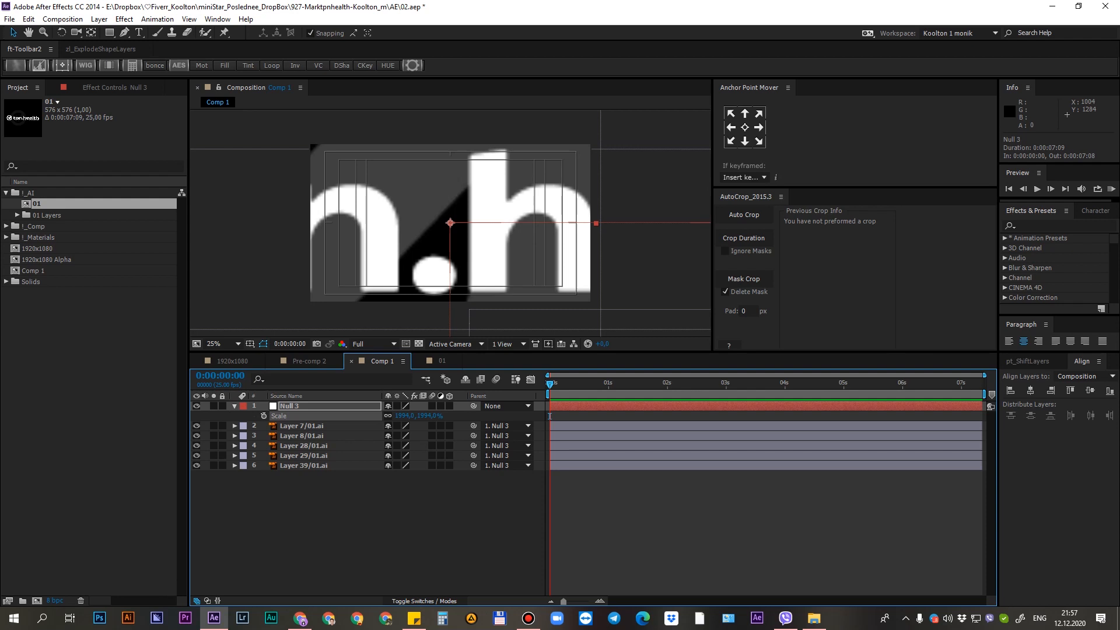
pyautogui.press('.')
pyautogui.press(',')
pyautogui.press('.')
pyautogui.press(',')
pyautogui.press('.')
pyautogui.press('.')
pyautogui.moveTo(448, 267); pyautogui.dragTo(588, 230)
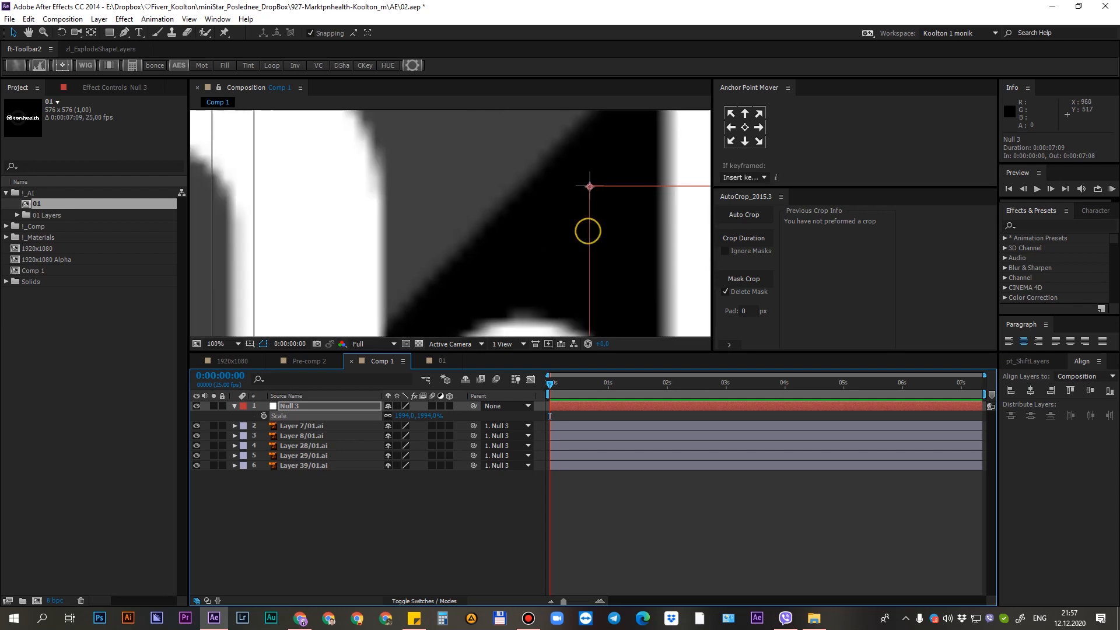
pyautogui.moveTo(420, 220); pyautogui.dragTo(458, 308)
pyautogui.press(',')
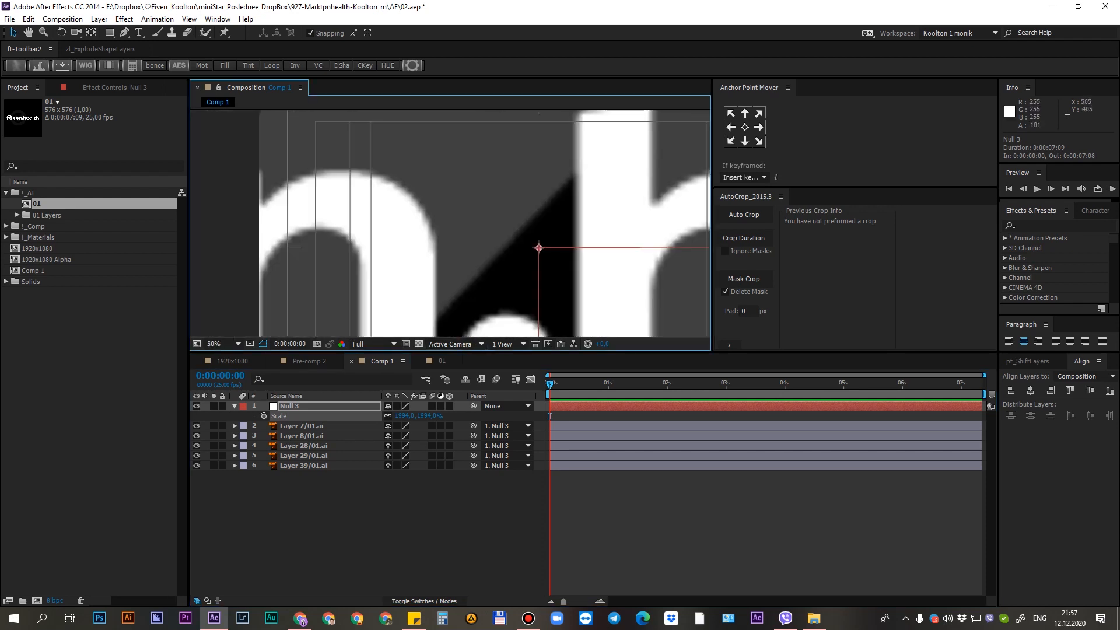
# Turn on Continuously Rasterize for all five Illustrator logo layers in Comp 1
pyautogui.moveTo(344, 505); pyautogui.dragTo(294, 425)
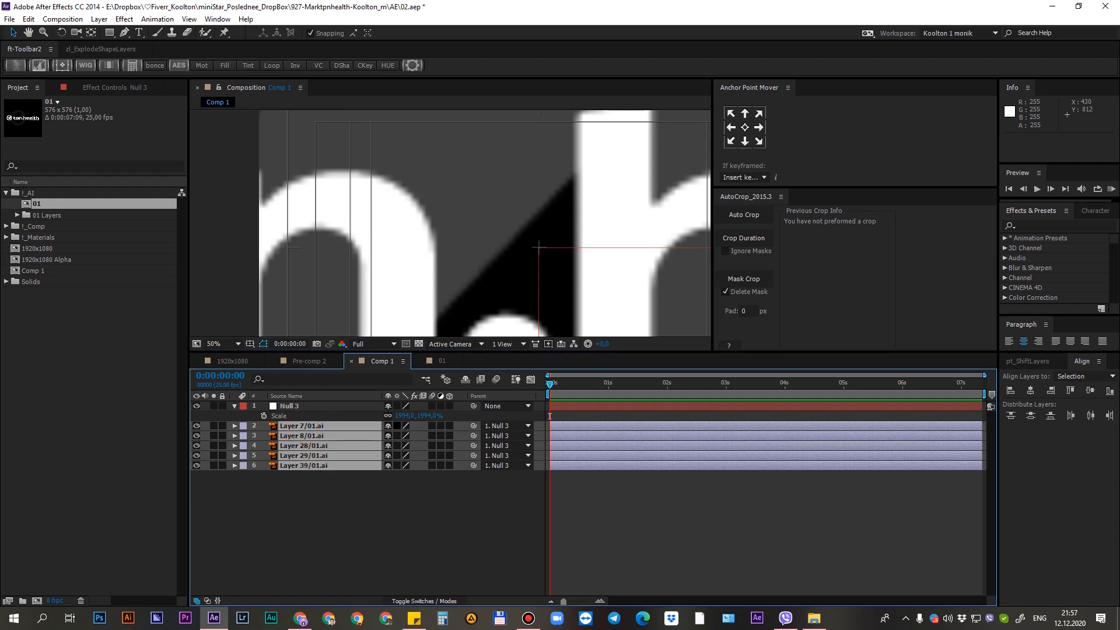
pyautogui.click(397, 426)
pyautogui.press(',')
pyautogui.press(',')
pyautogui.press(',')
pyautogui.press(',')
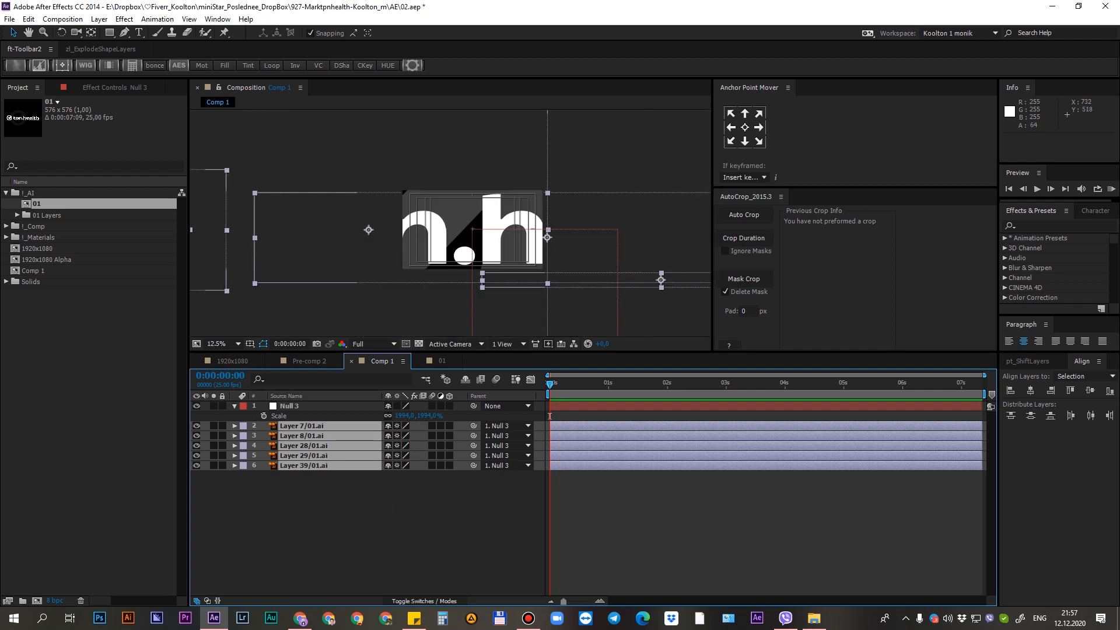
# Scale the null down to 200% in Comp 1 and check the logo's size in the frame
pyautogui.click(317, 416)
pyautogui.click(292, 406)
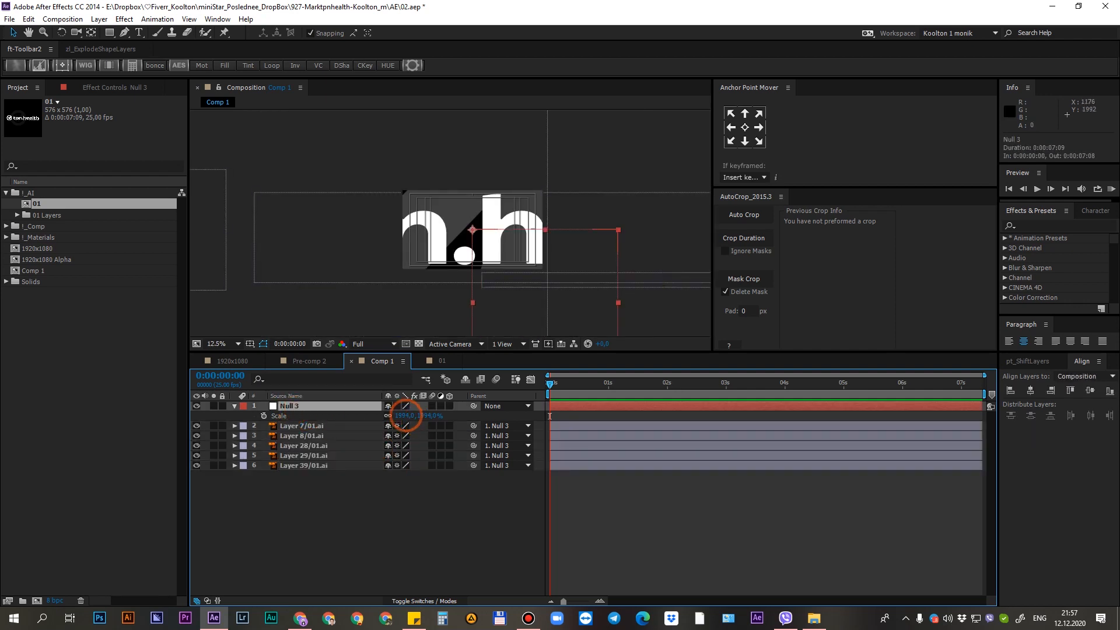
pyautogui.moveTo(406, 416); pyautogui.dragTo(353, 420)
pyautogui.click(405, 416)
pyautogui.write('200')
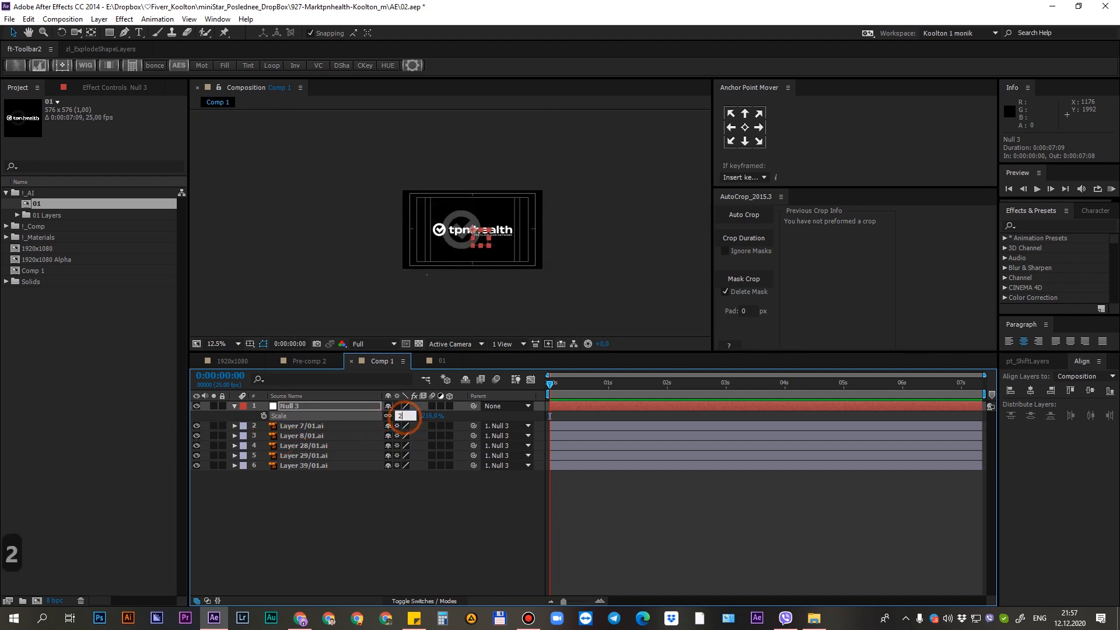
pyautogui.press('Return')
pyautogui.click(443, 258)
pyautogui.scroll(2, 450, 257)
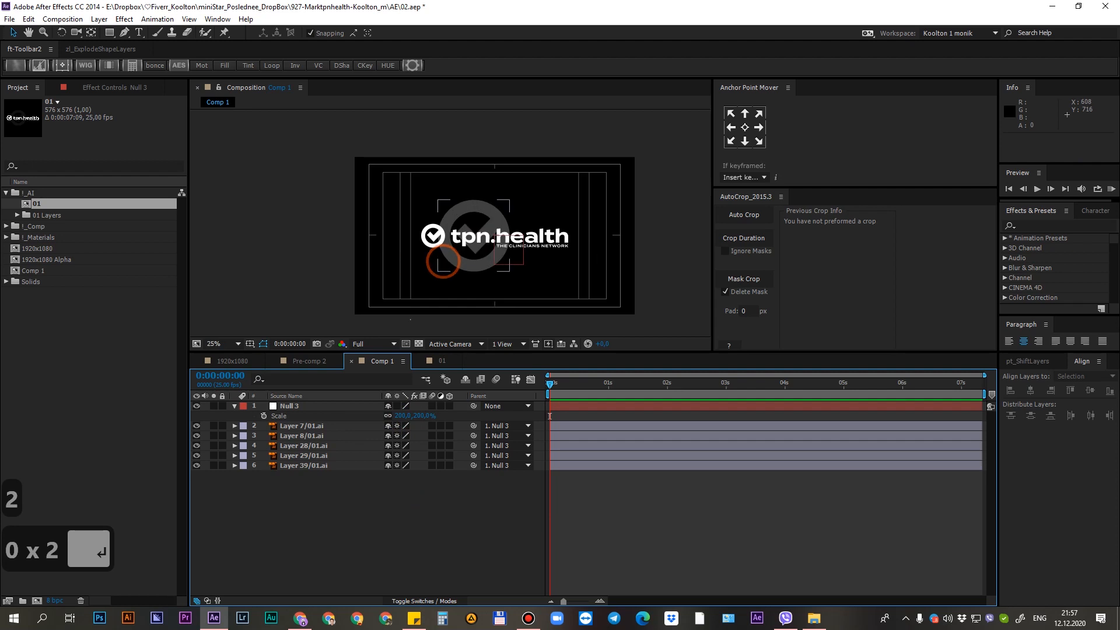
# Set the null's scale to 180%, and delete the null from Comp 1
pyautogui.click(290, 406)
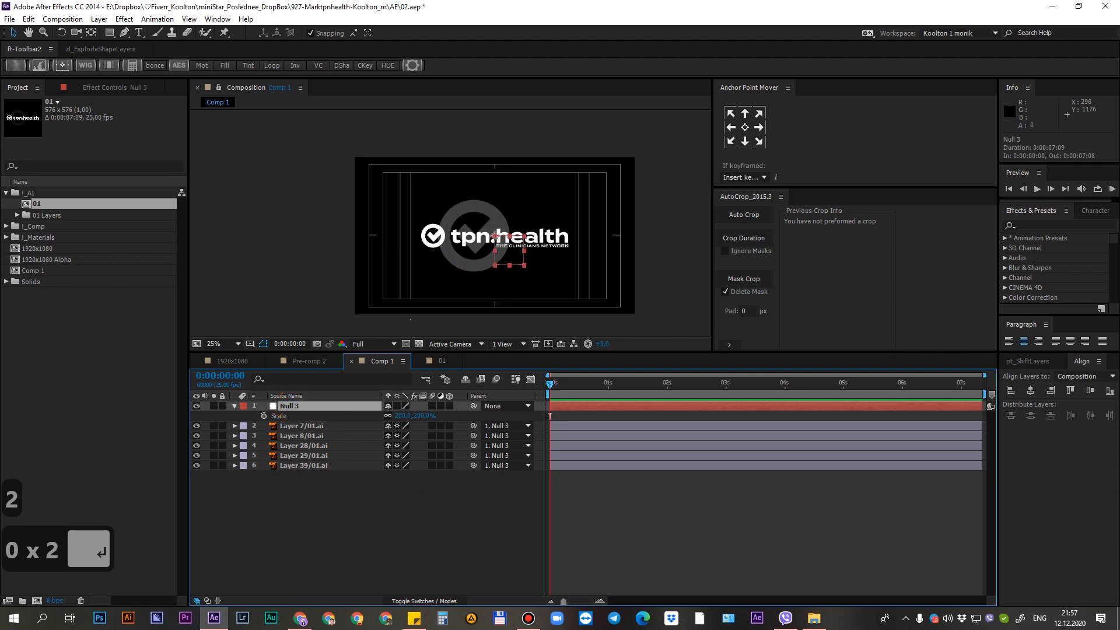
pyautogui.click(404, 416)
pyautogui.write('180')
pyautogui.press('Return')
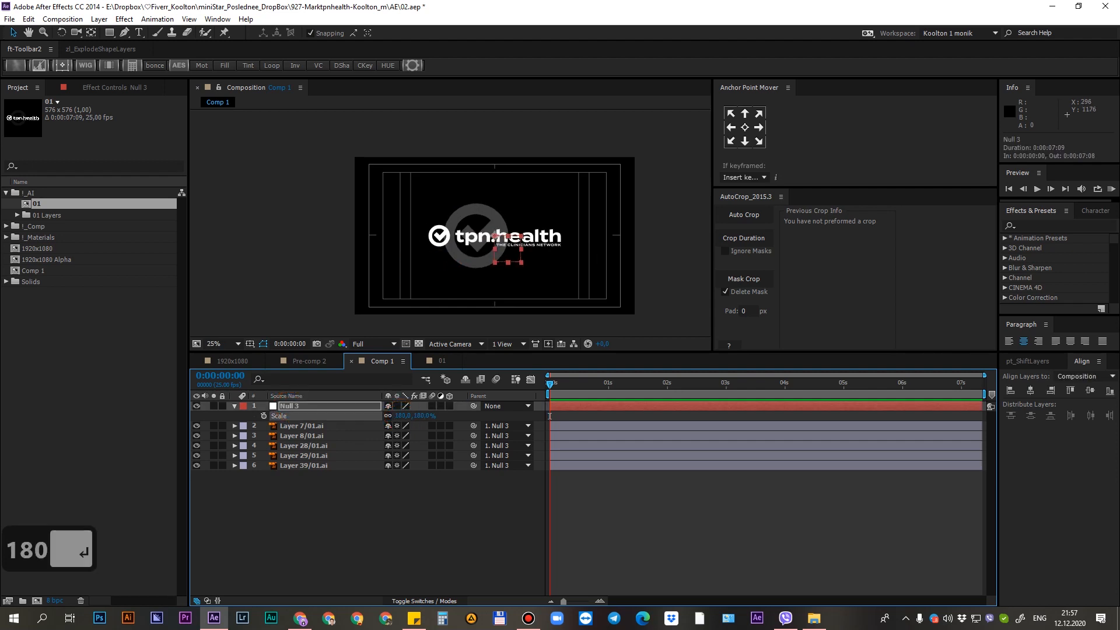
pyautogui.click(290, 406)
pyautogui.press('Delete')
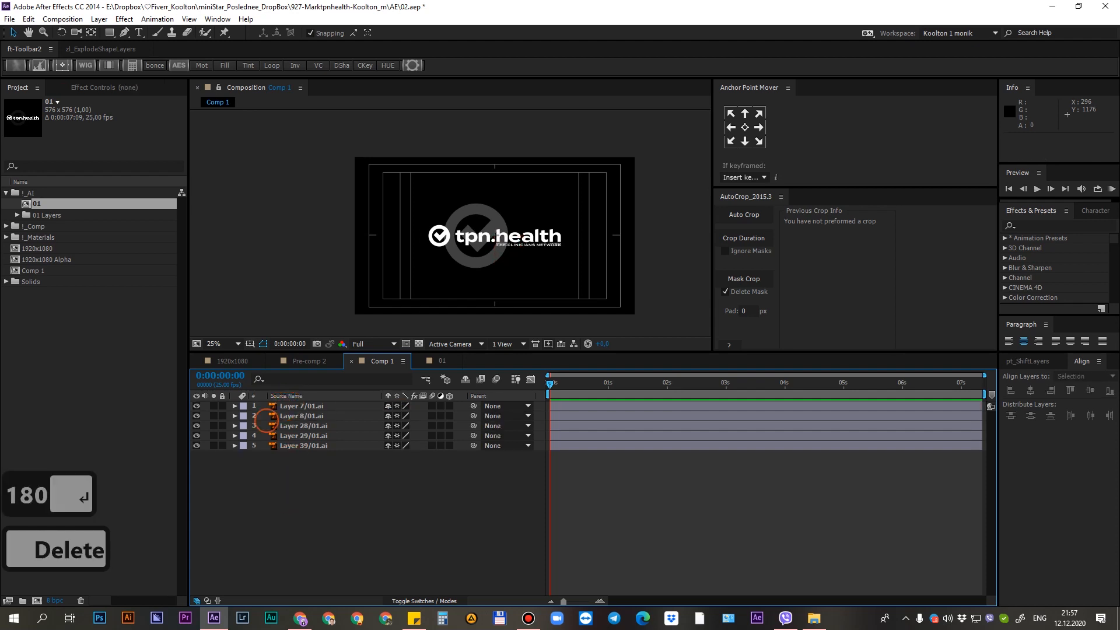
# Examine which part of the logo each of the five Illustrator layers in Comp 1 holds
pyautogui.click(296, 406)
pyautogui.click(298, 416)
pyautogui.click(300, 426)
pyautogui.click(302, 446)
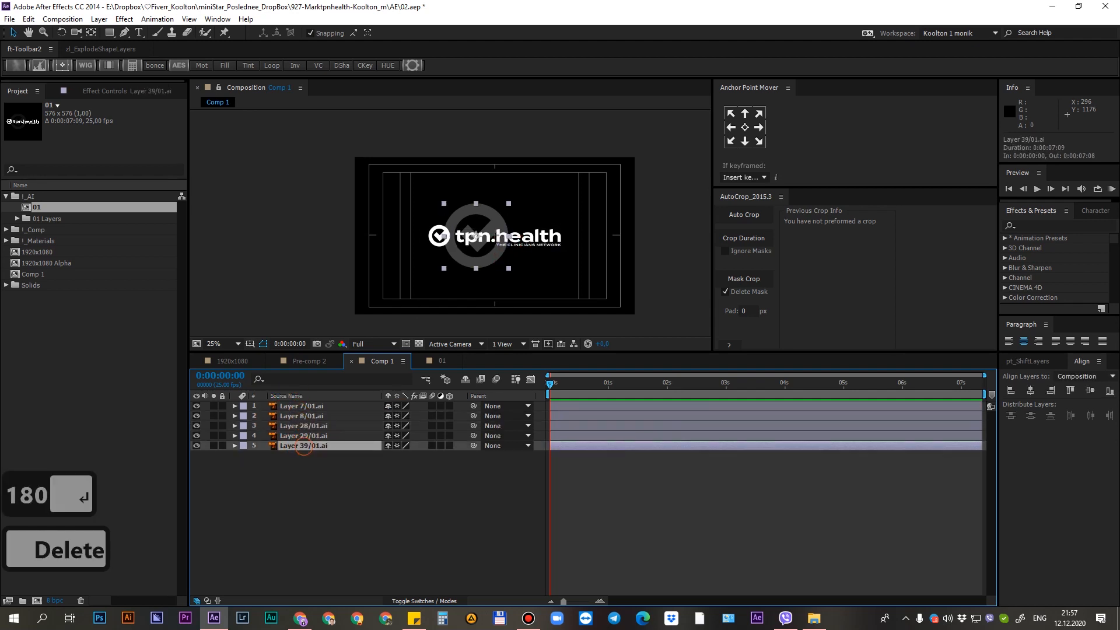
pyautogui.click(300, 406)
pyautogui.scroll(2, 464, 281)
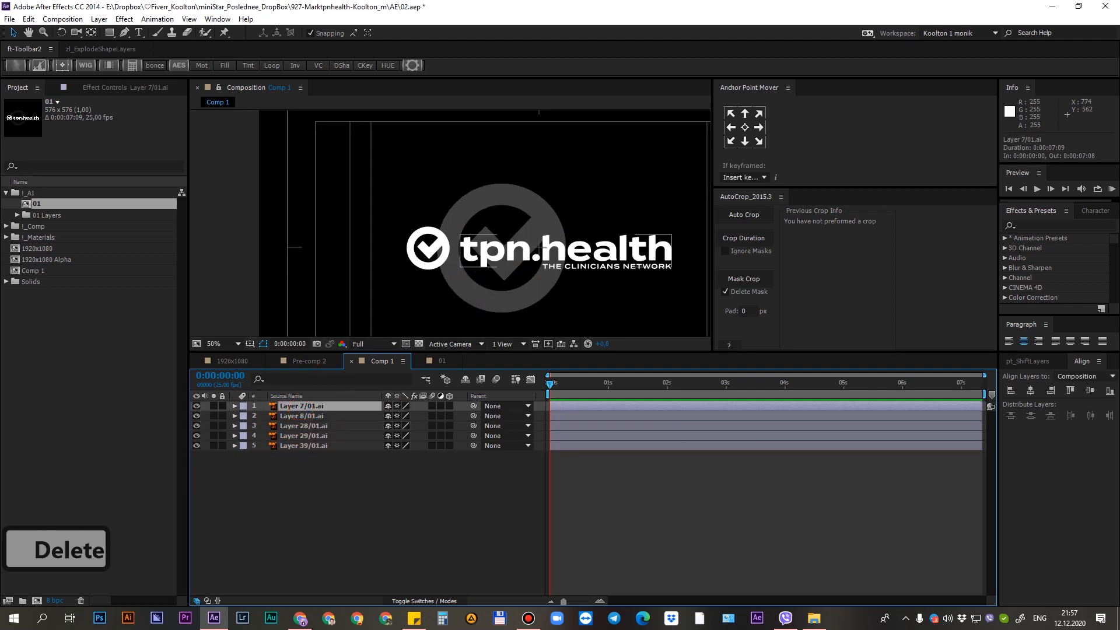
pyautogui.scroll(-2, 478, 250)
pyautogui.click(303, 416)
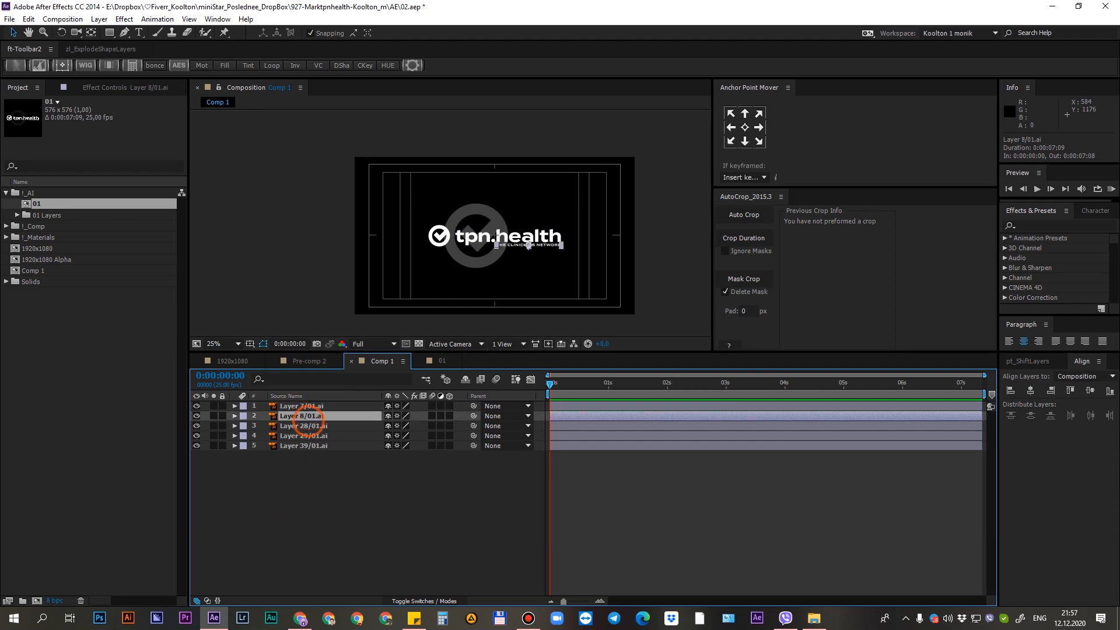
pyautogui.click(310, 426)
pyautogui.click(315, 436)
# Toggle the visibility of Layer 7/01.ai to check its contribution, and delete the layer from Comp 1
pyautogui.click(309, 407)
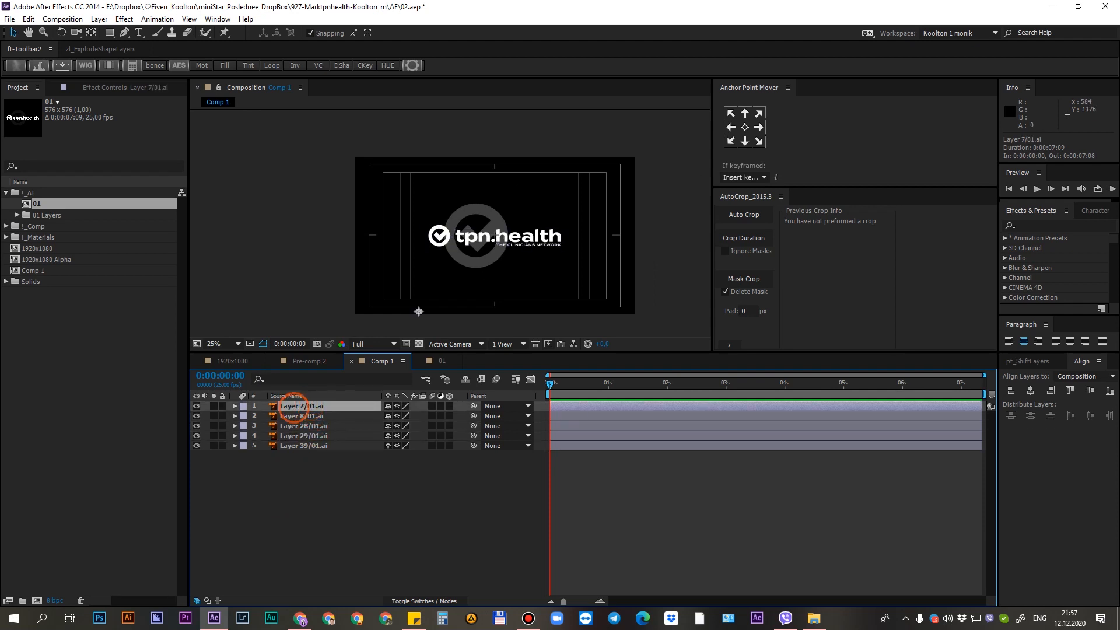
pyautogui.click(196, 406)
pyautogui.click(197, 406)
pyautogui.click(197, 406)
pyautogui.click(196, 406)
pyautogui.click(197, 406)
pyautogui.press('Delete')
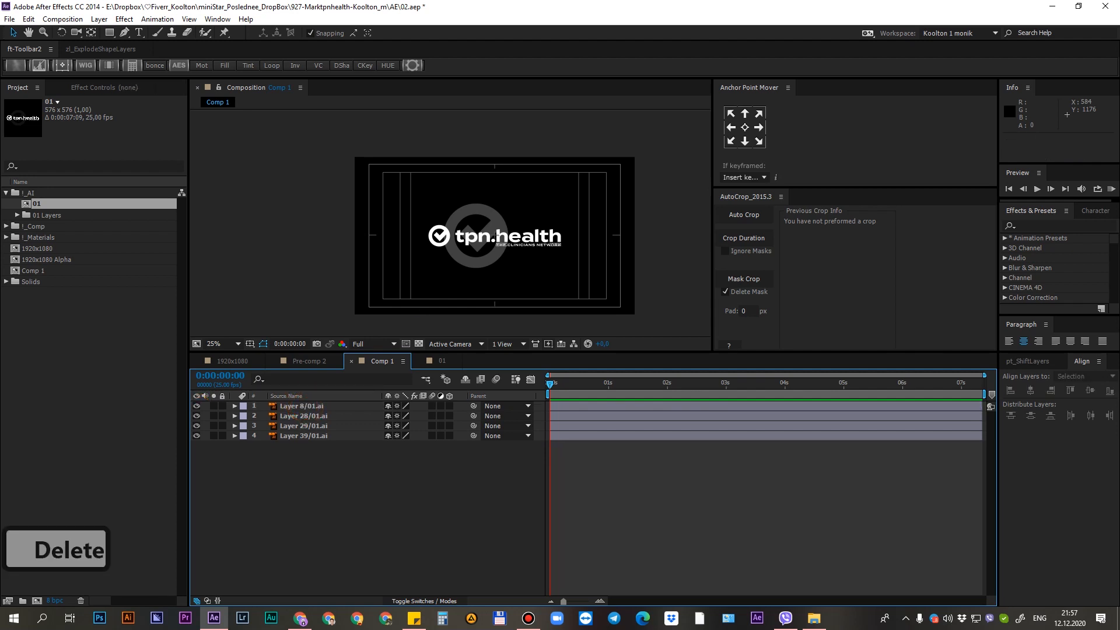
# Examine which logo element each of the four remaining layers in Comp 1 contains
pyautogui.click(304, 406)
pyautogui.click(306, 416)
pyautogui.click(303, 426)
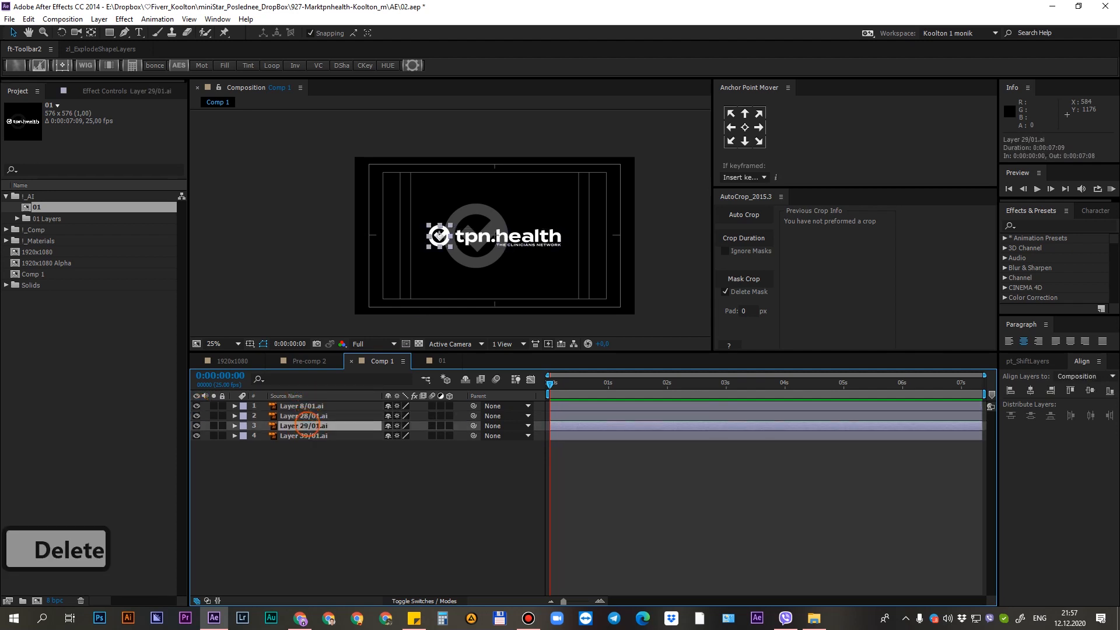
pyautogui.click(304, 436)
pyautogui.scroll(1, 460, 264)
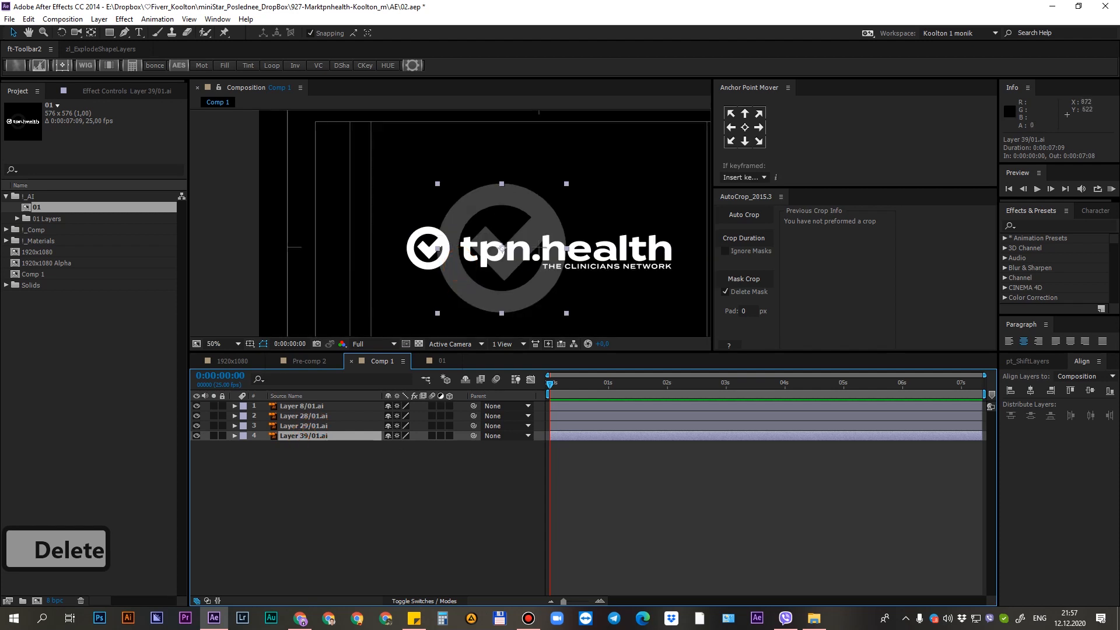
pyautogui.moveTo(524, 280); pyautogui.dragTo(484, 267)
pyautogui.click(214, 426)
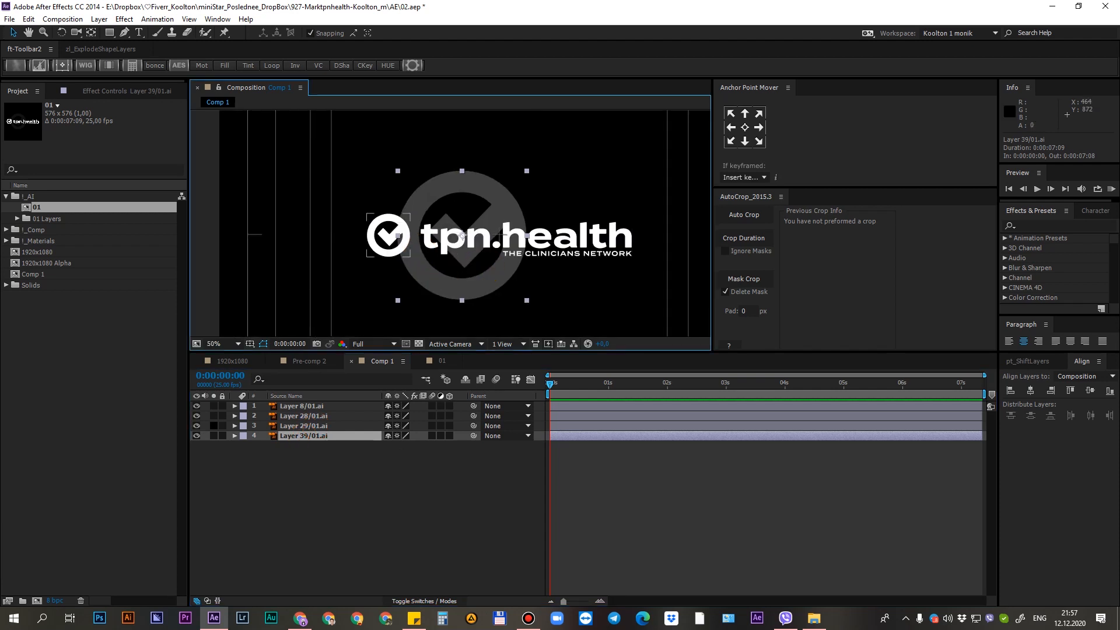
pyautogui.click(291, 427)
# Move Layer 28/01.ai with the tpn.health lettering to the top of the layer stack and hide the other three layers
pyautogui.click(296, 418)
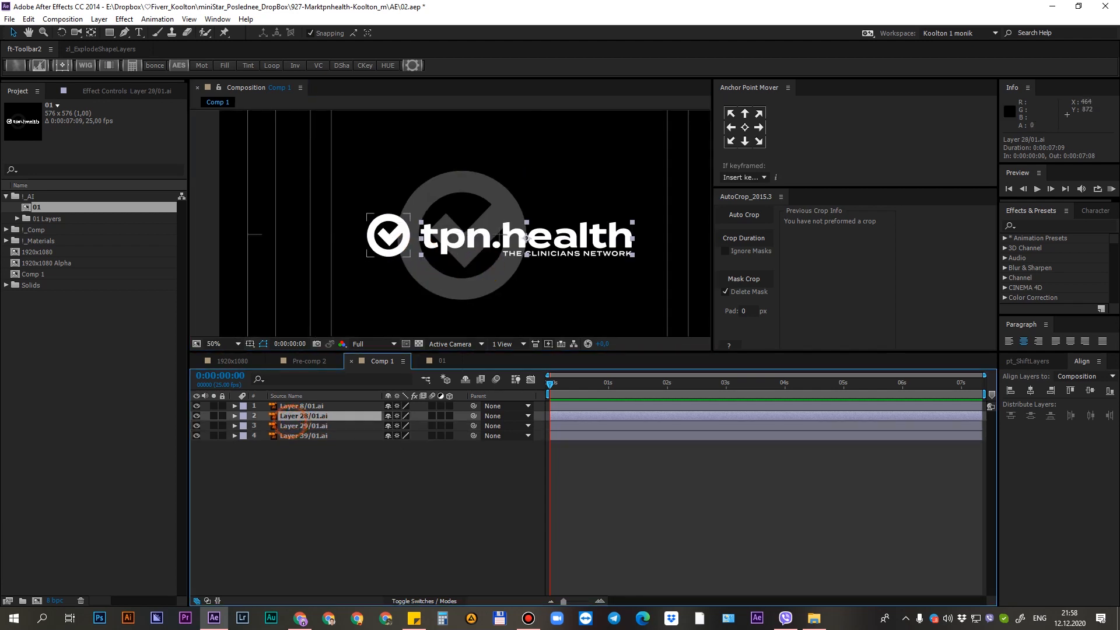
pyautogui.moveTo(304, 417)
pyautogui.mouseDown()
pyautogui.moveTo(317, 398)
pyautogui.moveTo(298, 403)
pyautogui.mouseUp()
pyautogui.moveTo(196, 416); pyautogui.dragTo(201, 455)
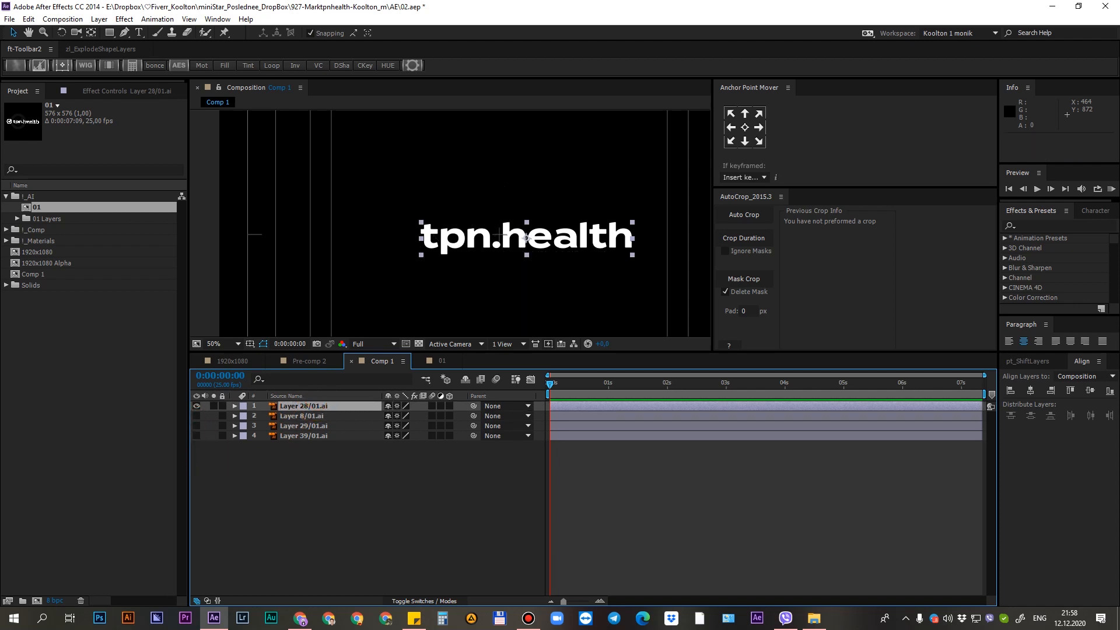
pyautogui.moveTo(198, 416); pyautogui.dragTo(200, 468)
pyautogui.click(243, 468)
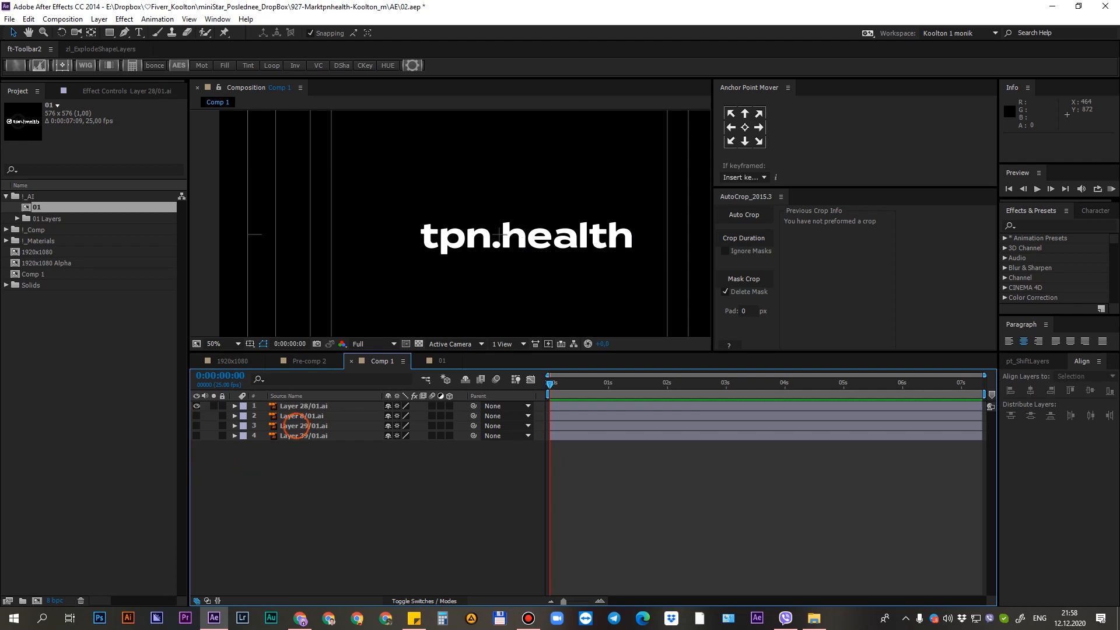
# Make the lettering layer, Layer 28/01.ai, a 3D layer
pyautogui.click(293, 415)
pyautogui.click(293, 405)
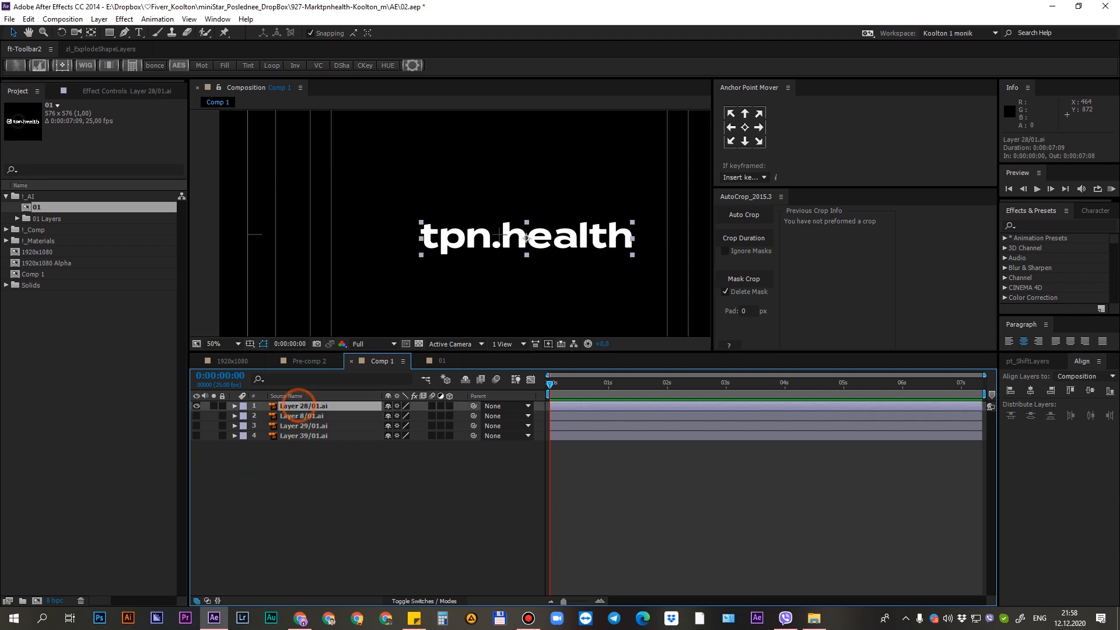
pyautogui.press(',')
pyautogui.press('.')
pyautogui.click(382, 500)
pyautogui.click(449, 405)
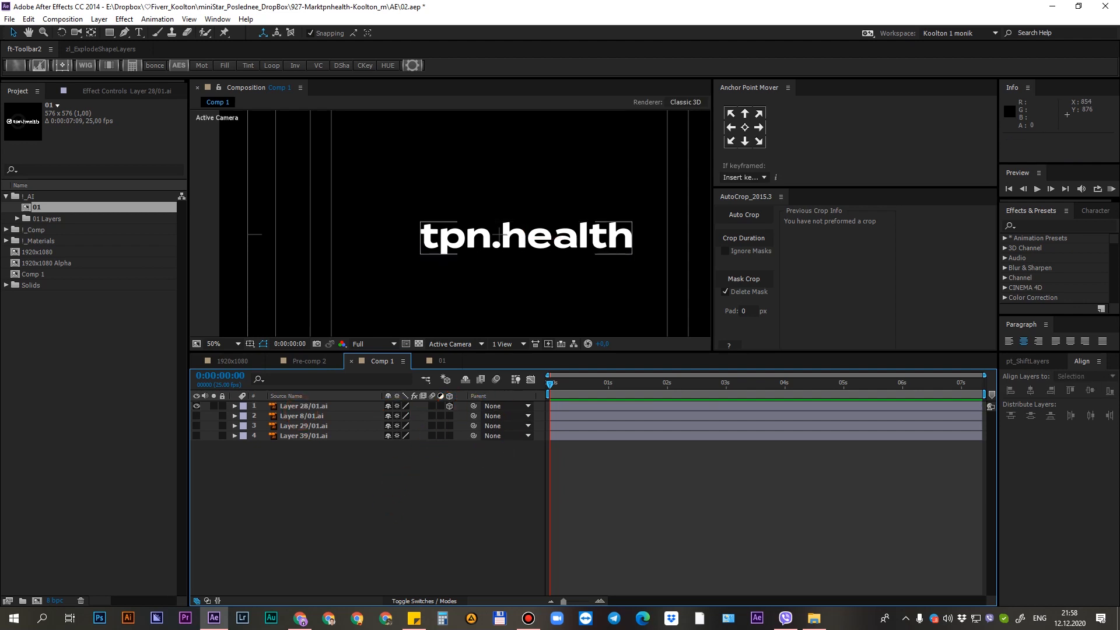
# Reveal the Transform properties of Layer 28/01.ai and select its Position property
pyautogui.click(314, 406)
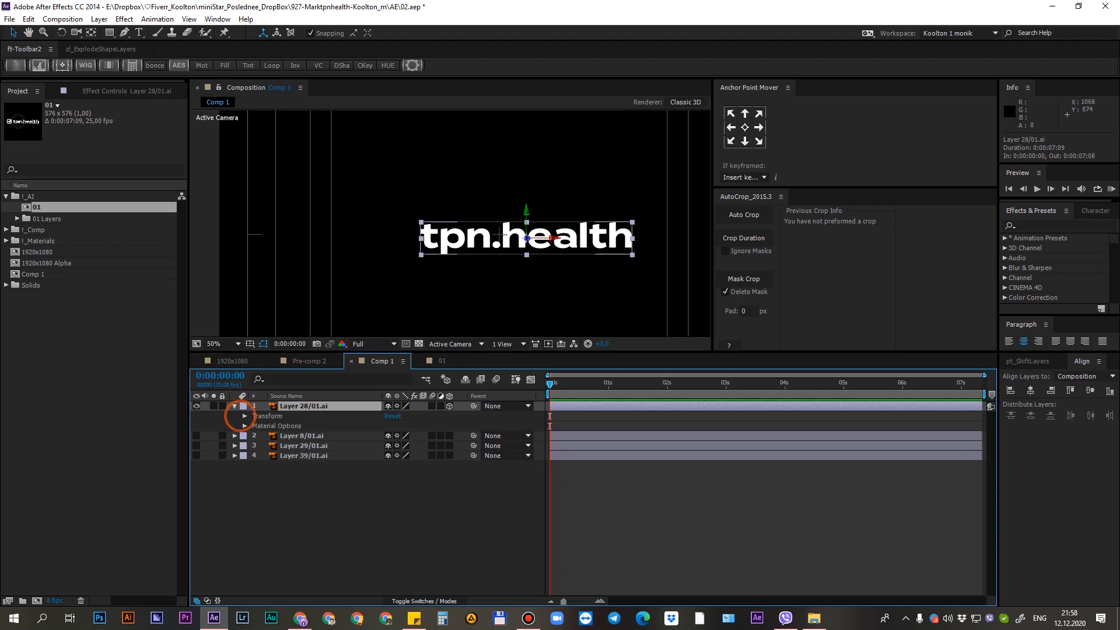
pyautogui.click(245, 416)
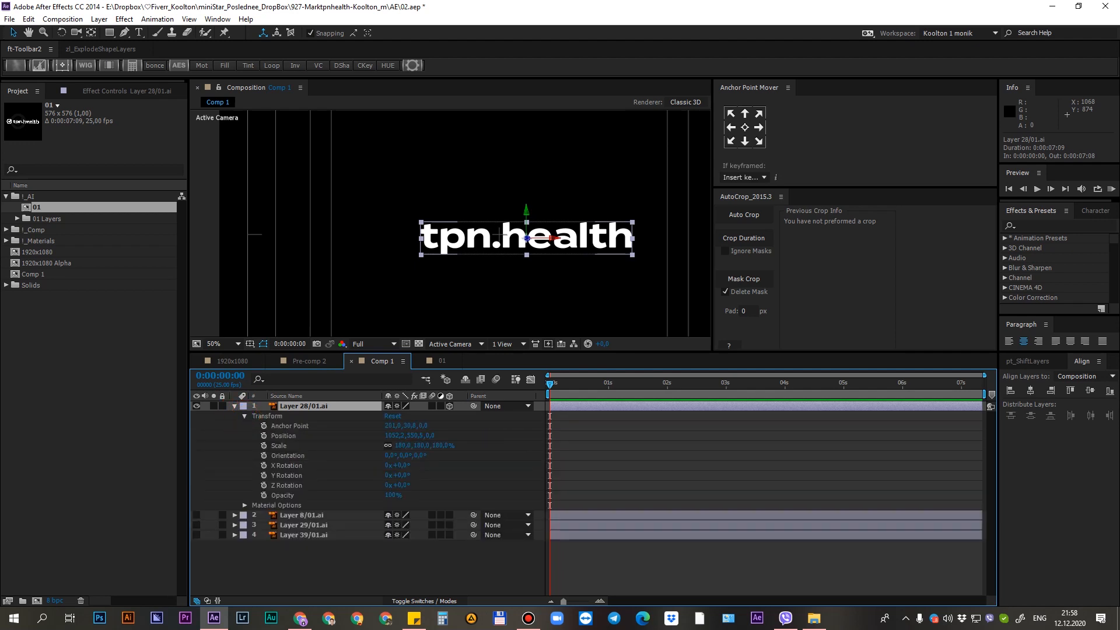
pyautogui.click(287, 455)
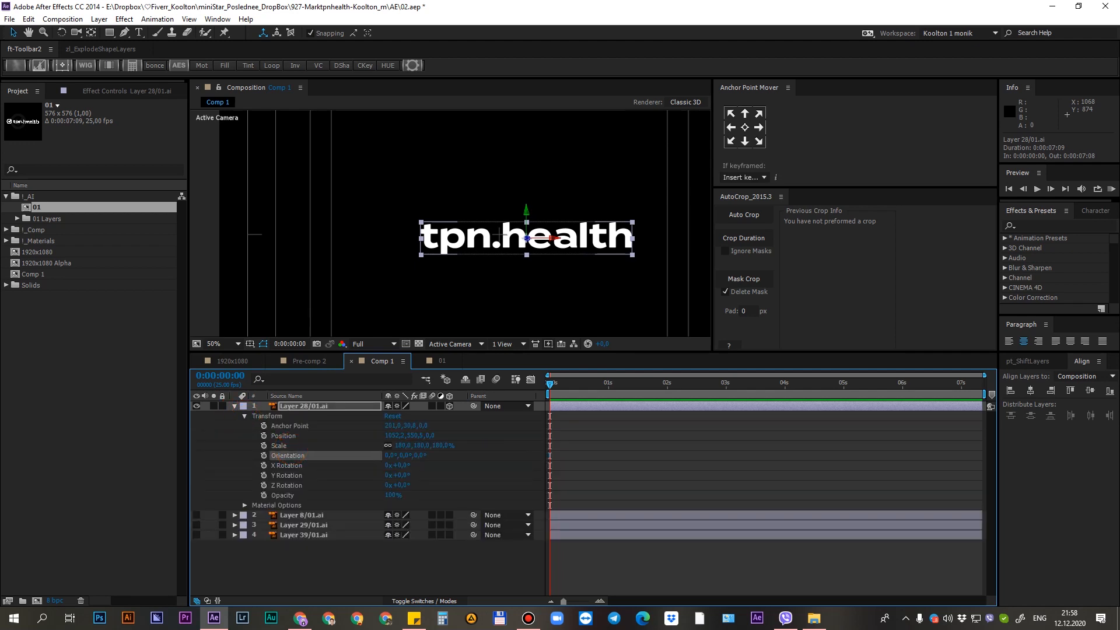
pyautogui.click(286, 436)
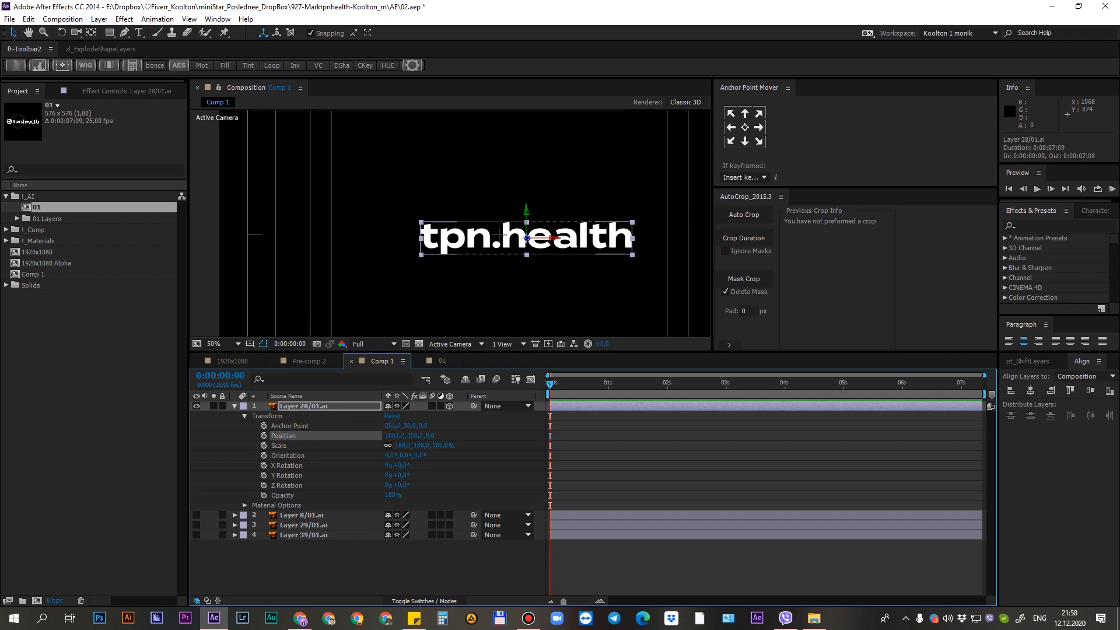
pyautogui.moveTo(432, 436)
pyautogui.mouseDown()
pyautogui.moveTo(458, 432)
pyautogui.moveTo(326, 446)
pyautogui.mouseUp()
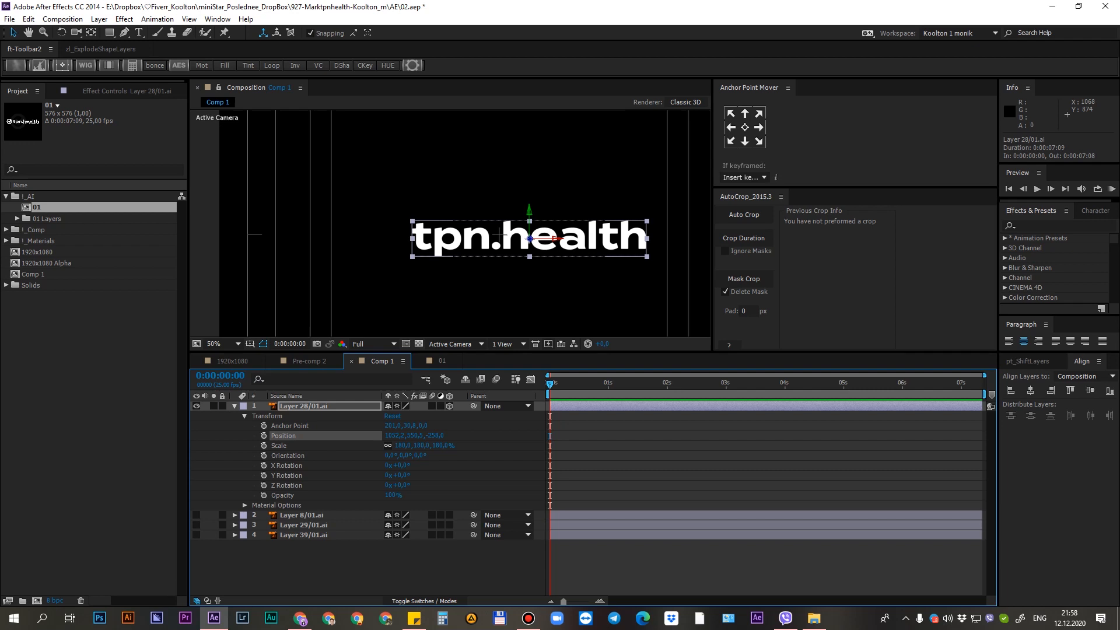
pyautogui.moveTo(438, 434); pyautogui.dragTo(55, 462)
pyautogui.hotkey('ctrl', 'z')
pyautogui.hotkey('ctrl', 'z')
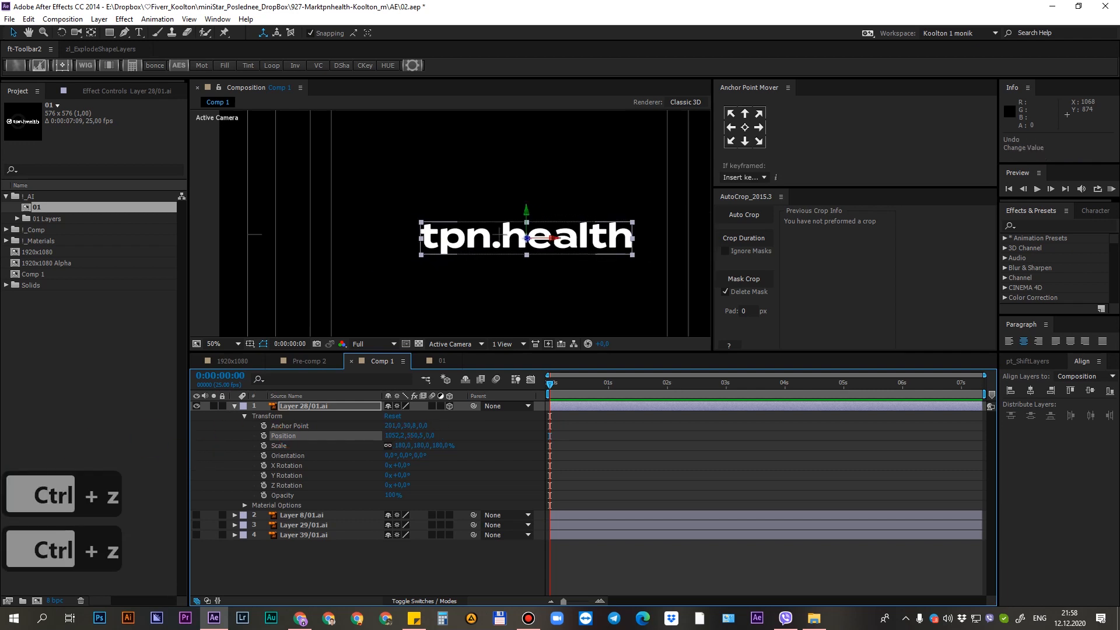
# Bring Layer 28/01.ai past the camera with a Z position of about -2622 and keyframe its Position at 0:00:00:00
pyautogui.moveTo(430, 435); pyautogui.dragTo(3, 480)
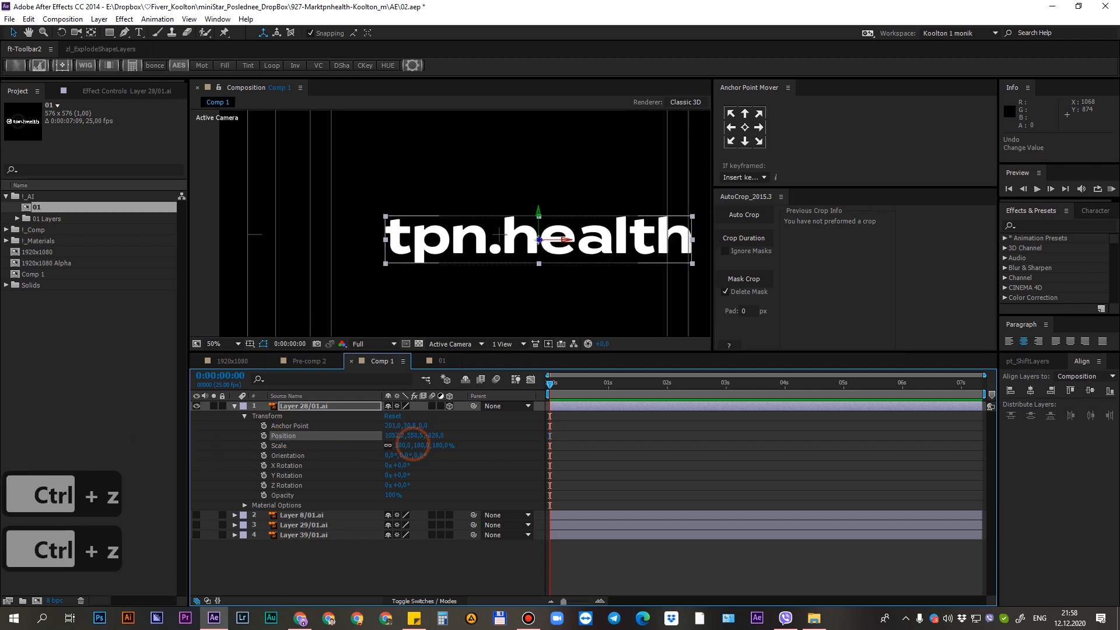
pyautogui.moveTo(430, 435); pyautogui.dragTo(29, 478)
pyautogui.moveTo(437, 436); pyautogui.dragTo(187, 470)
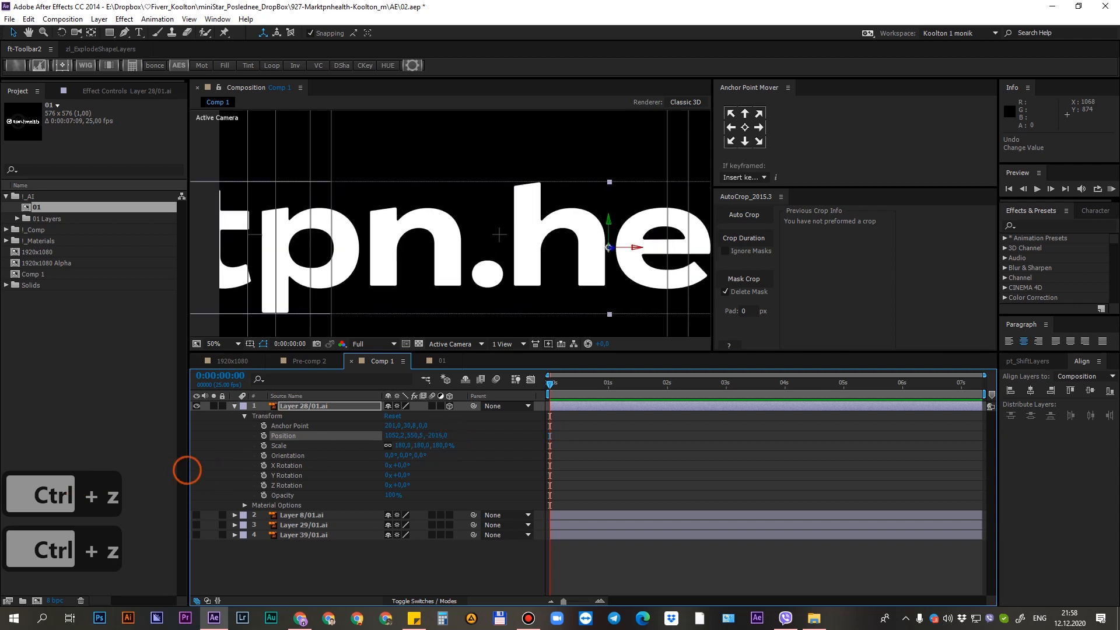
pyautogui.moveTo(440, 435); pyautogui.dragTo(131, 472)
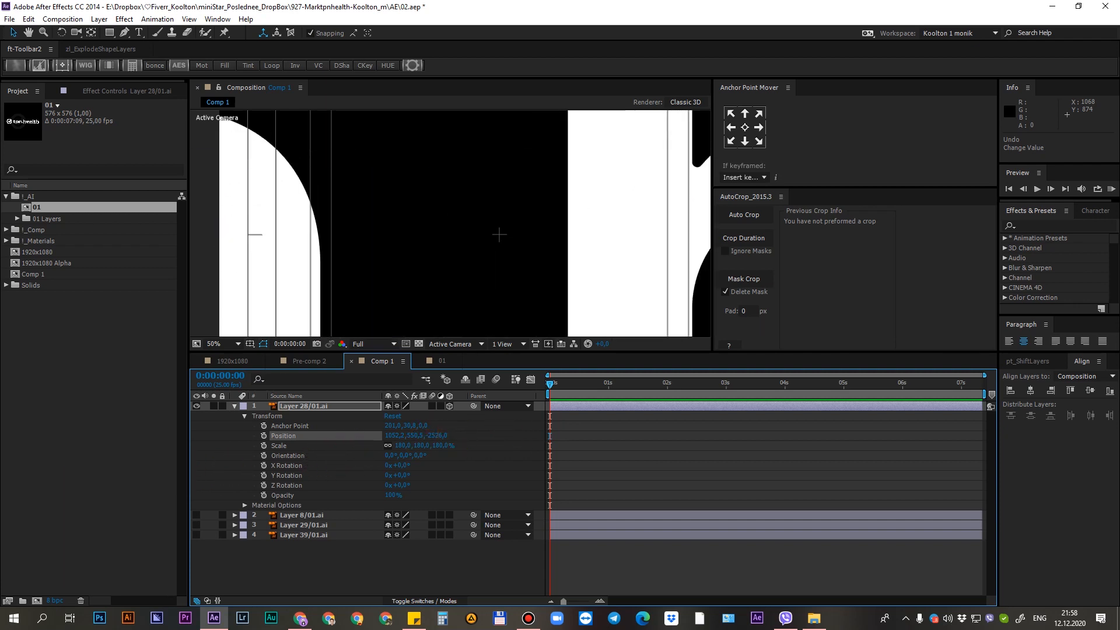
pyautogui.moveTo(438, 437); pyautogui.dragTo(390, 443)
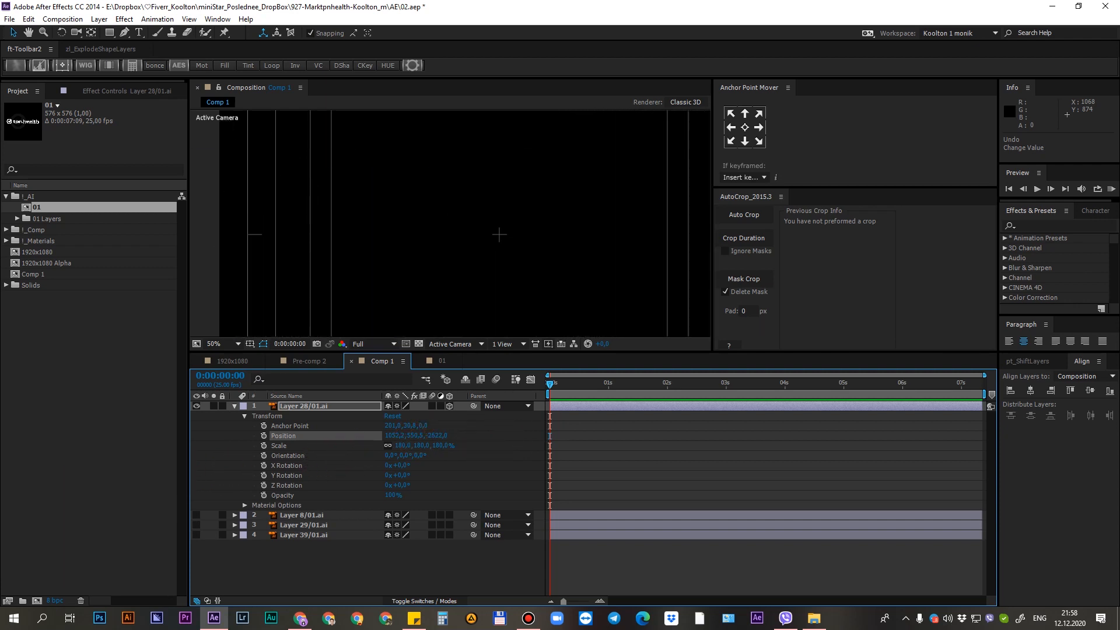
pyautogui.click(264, 435)
pyautogui.click(595, 422)
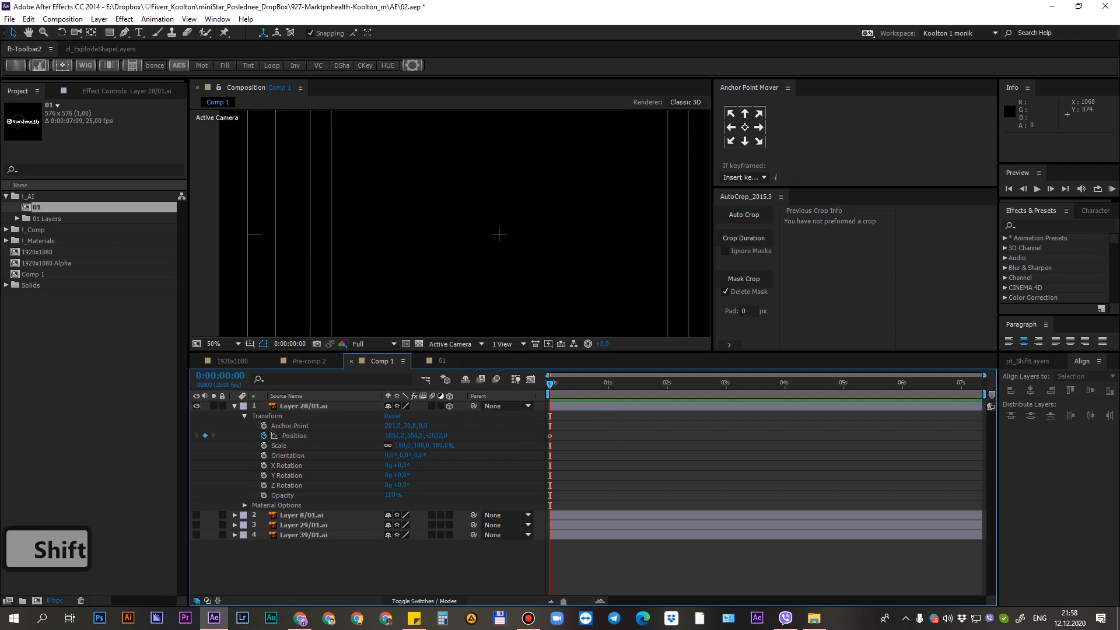
pyautogui.hotkey('shift', 'pagedown')
pyautogui.hotkey('shift', 'pagedown')
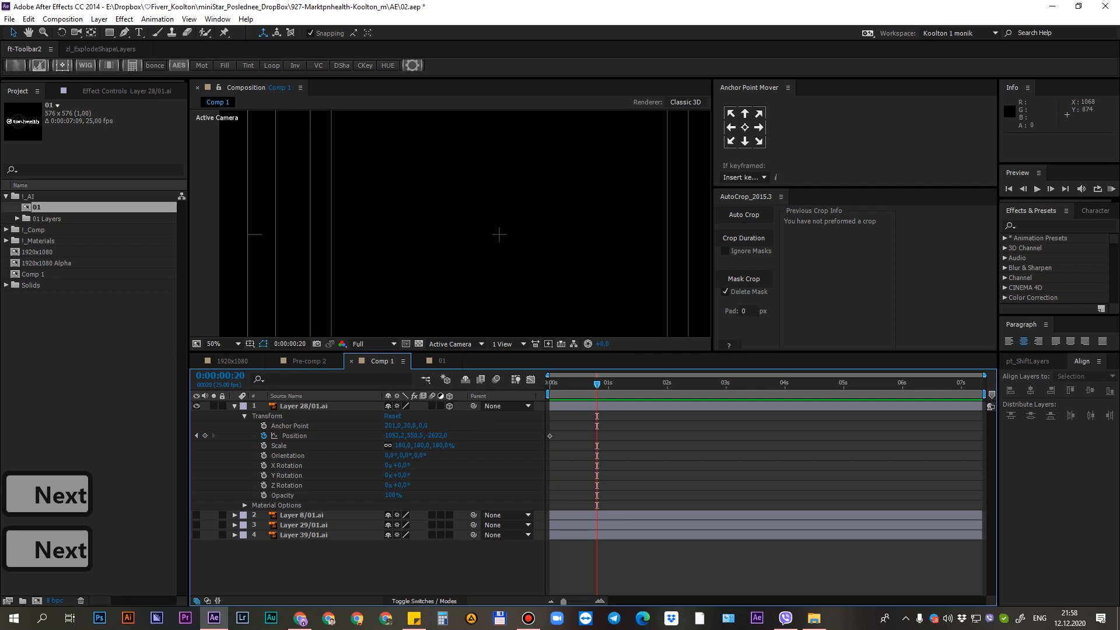
pyautogui.moveTo(597, 383); pyautogui.dragTo(390, 412)
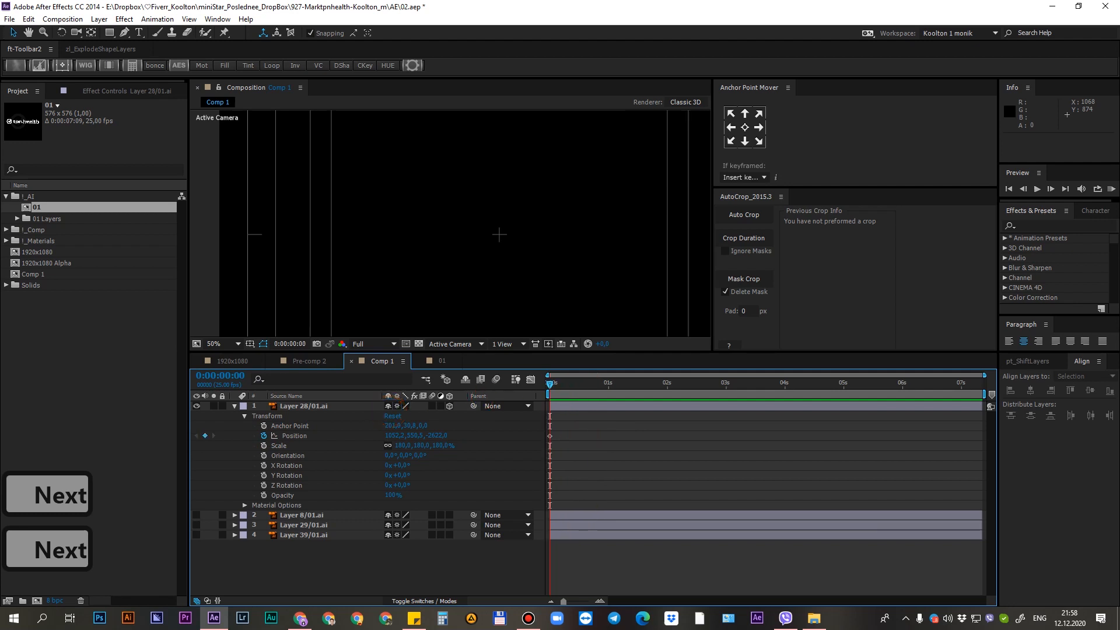
pyautogui.press('pagedown')
pyautogui.press('pagedown')
pyautogui.press('pagedown')
pyautogui.press('pagedown')
pyautogui.press('pagedown')
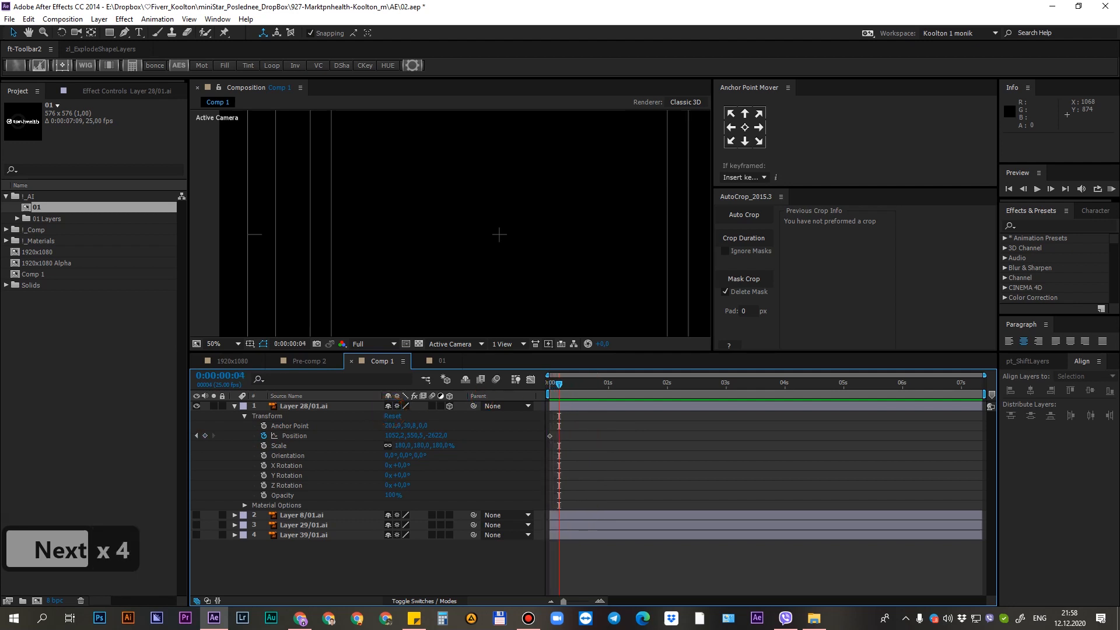
pyautogui.press('pagedown')
pyautogui.press('pagedown')
pyautogui.press('pagedown')
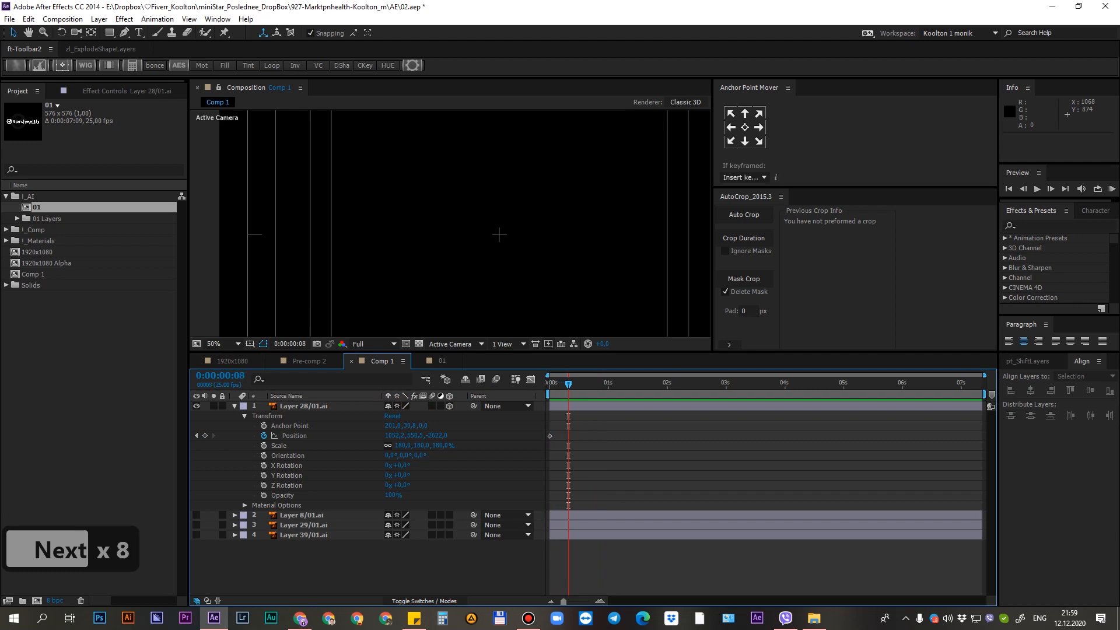
pyautogui.press('pagedown')
pyautogui.press('pagedown')
pyautogui.press('pagedown')
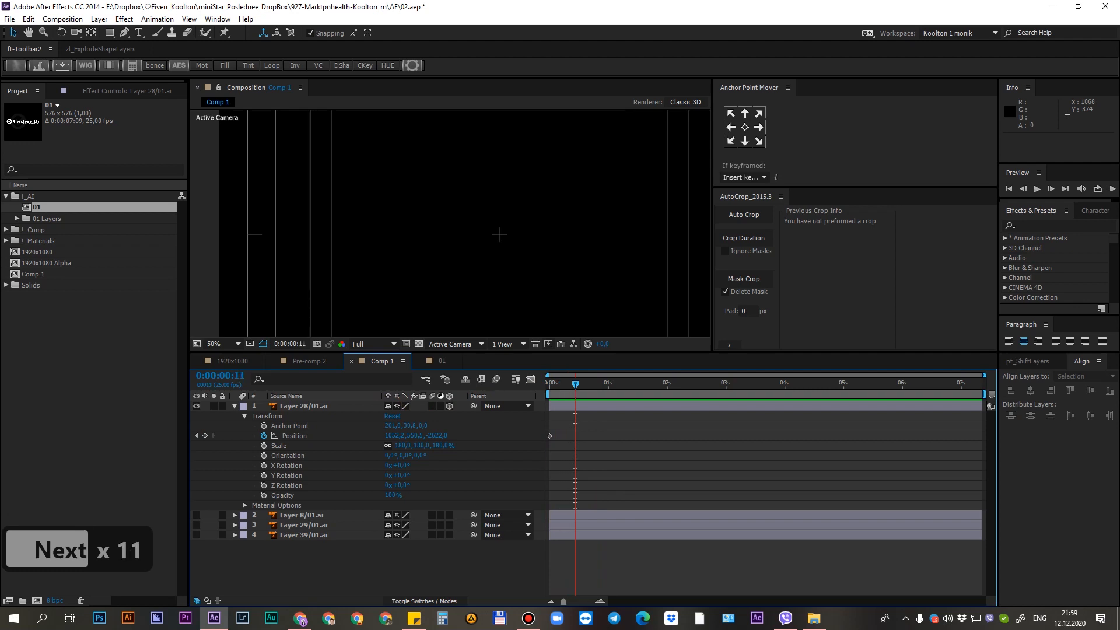
pyautogui.press('pagedown')
pyautogui.press('pagedown')
pyautogui.press('pagedown')
pyautogui.press('pagedown')
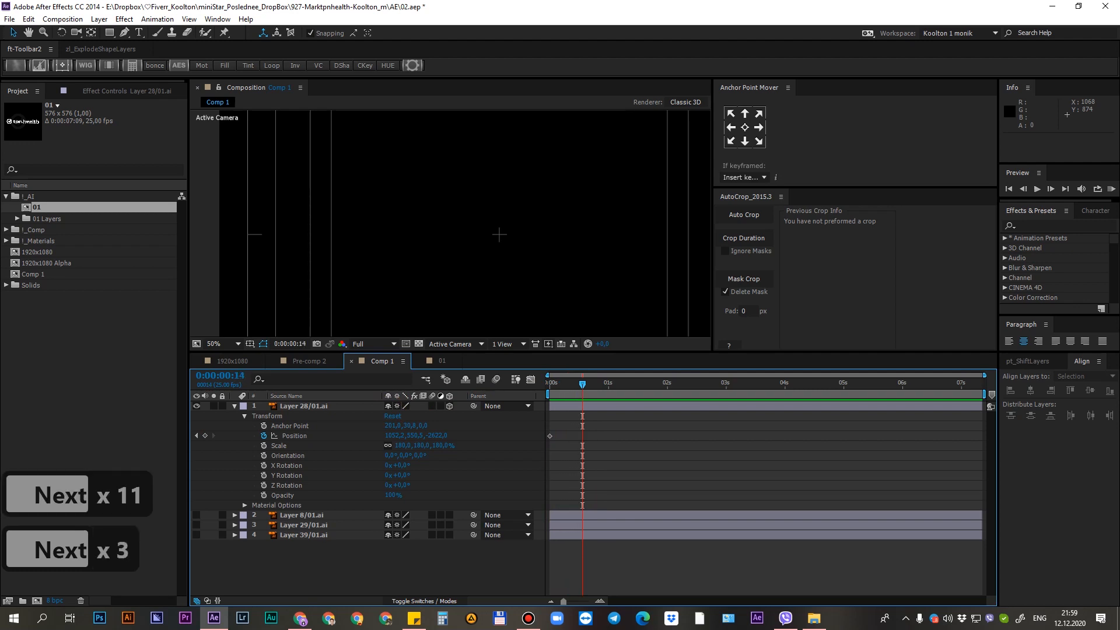
pyautogui.press('pageup')
pyautogui.press('pageup')
pyautogui.press('pageup')
pyautogui.press('pageup')
pyautogui.press('pageup')
pyautogui.press('pageup')
pyautogui.press('pageup')
pyautogui.press('pageup')
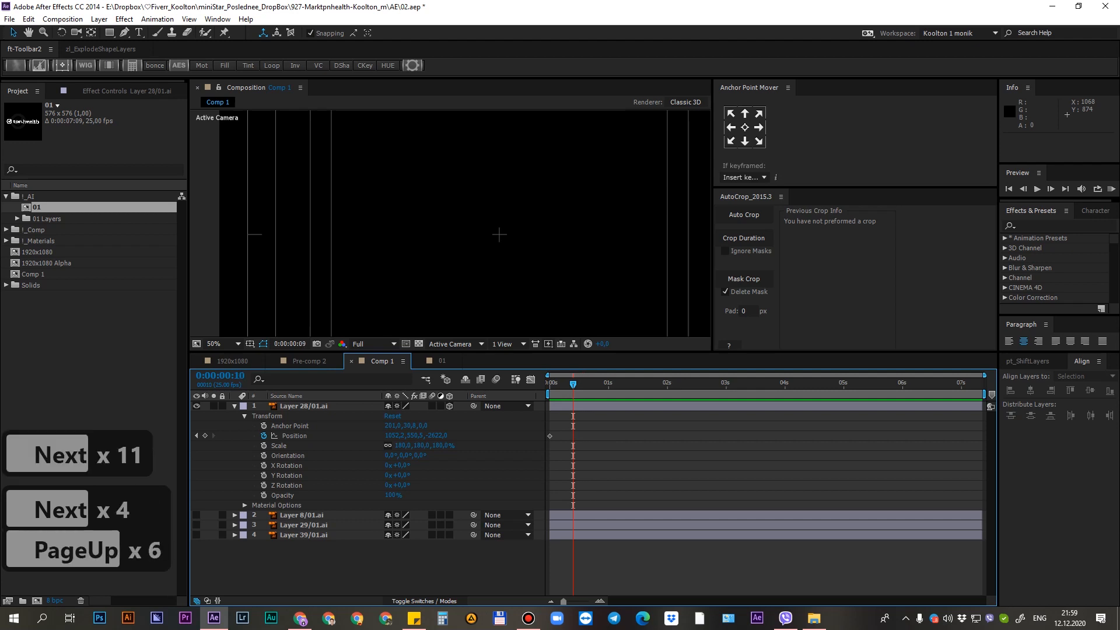
pyautogui.press('pageup')
pyautogui.press('pagedown')
pyautogui.press('pagedown')
pyautogui.press('pagedown')
pyautogui.press('pagedown')
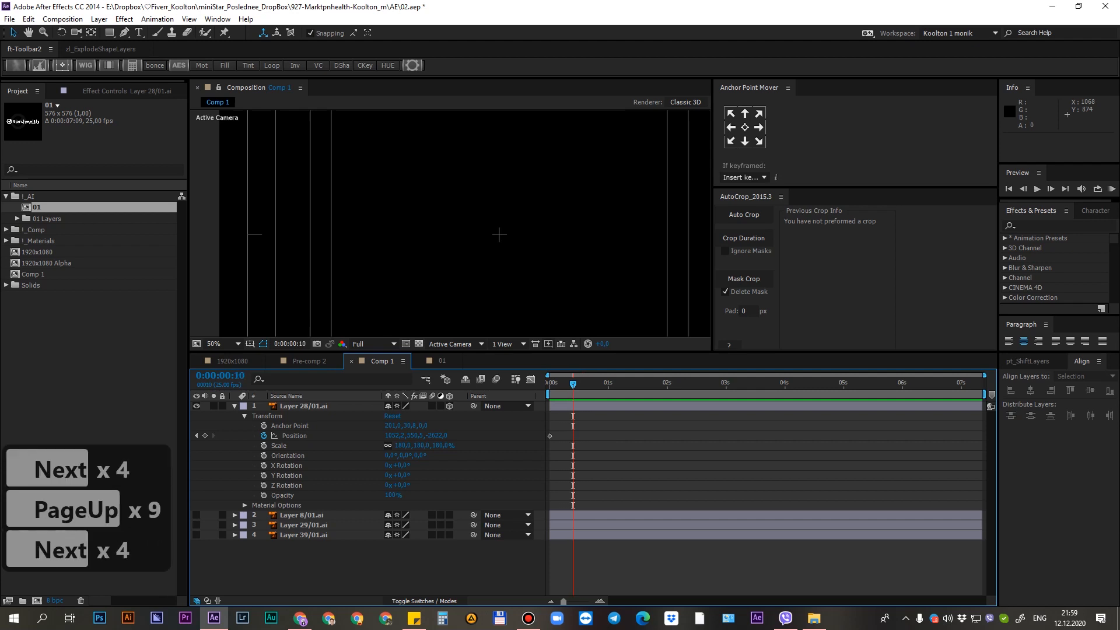
pyautogui.moveTo(585, 380); pyautogui.dragTo(505, 396)
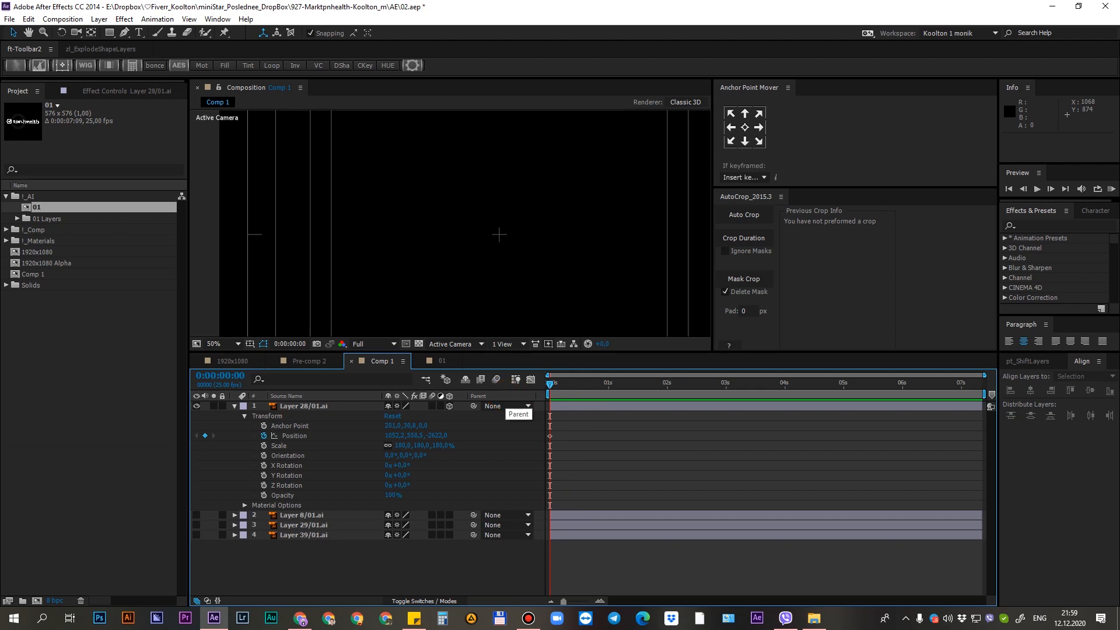
pyautogui.press('shift')
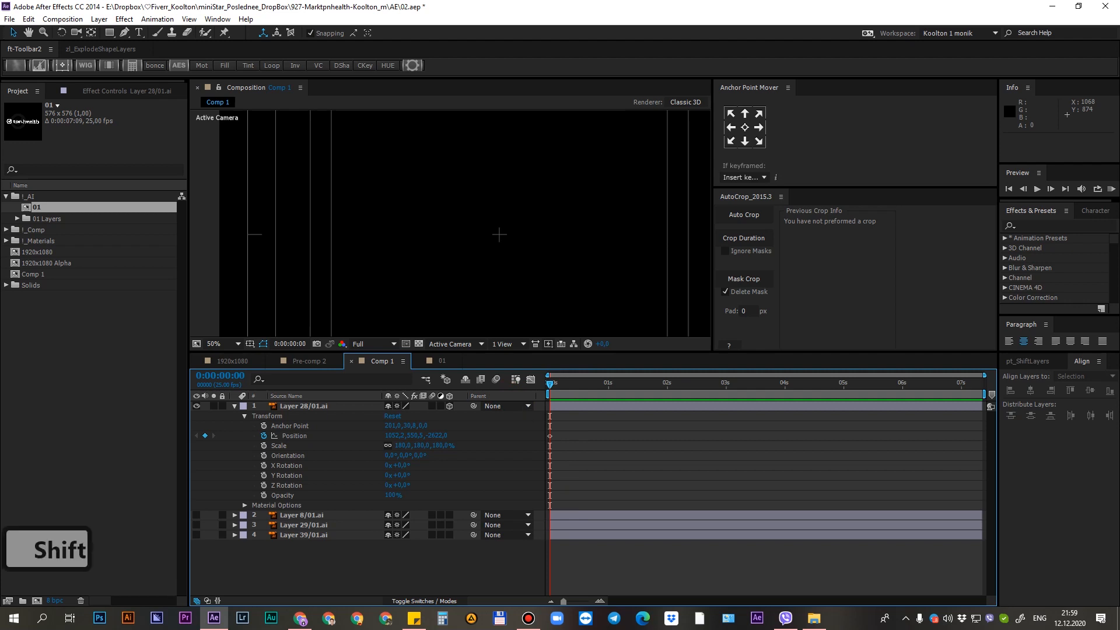
pyautogui.hotkey('shift', 'pagedown')
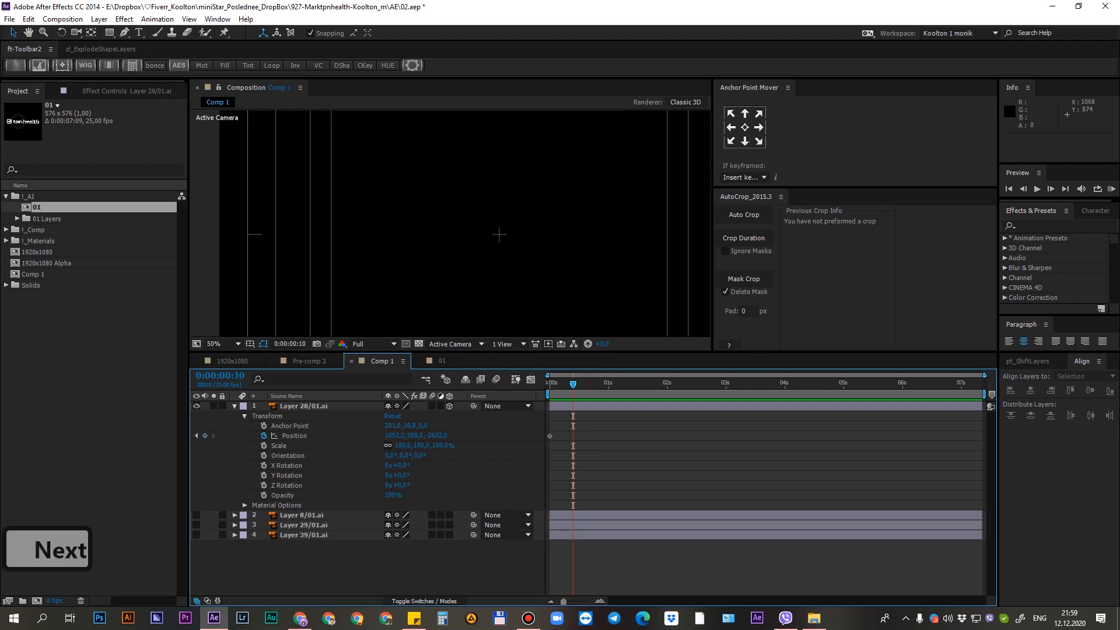
pyautogui.hotkey('shift', 'pagedown')
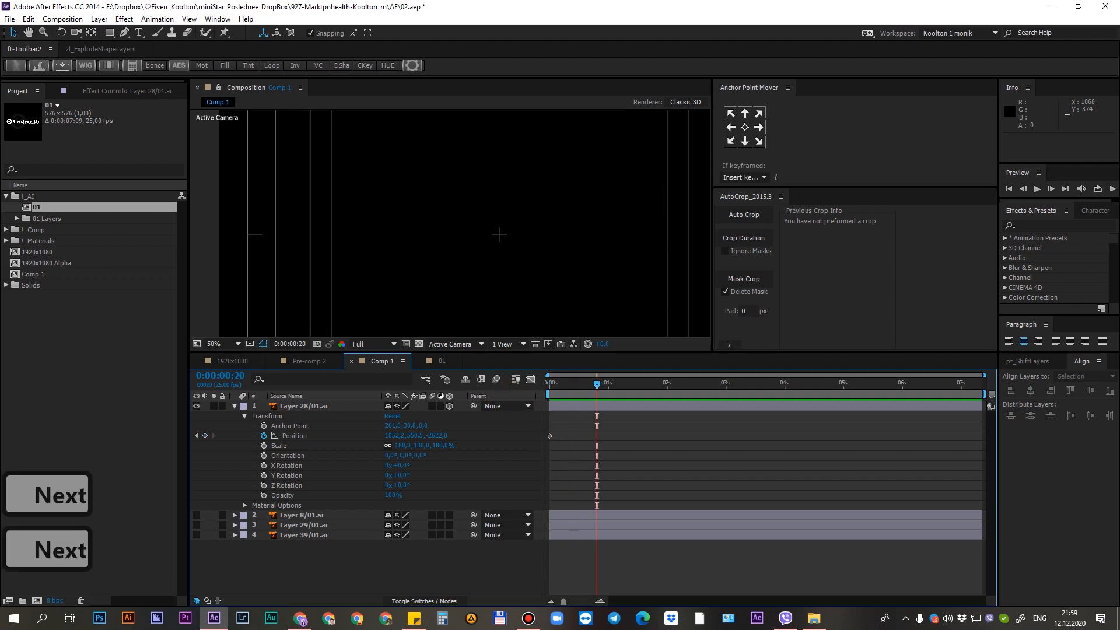
pyautogui.hotkey('shift', 'pagedown')
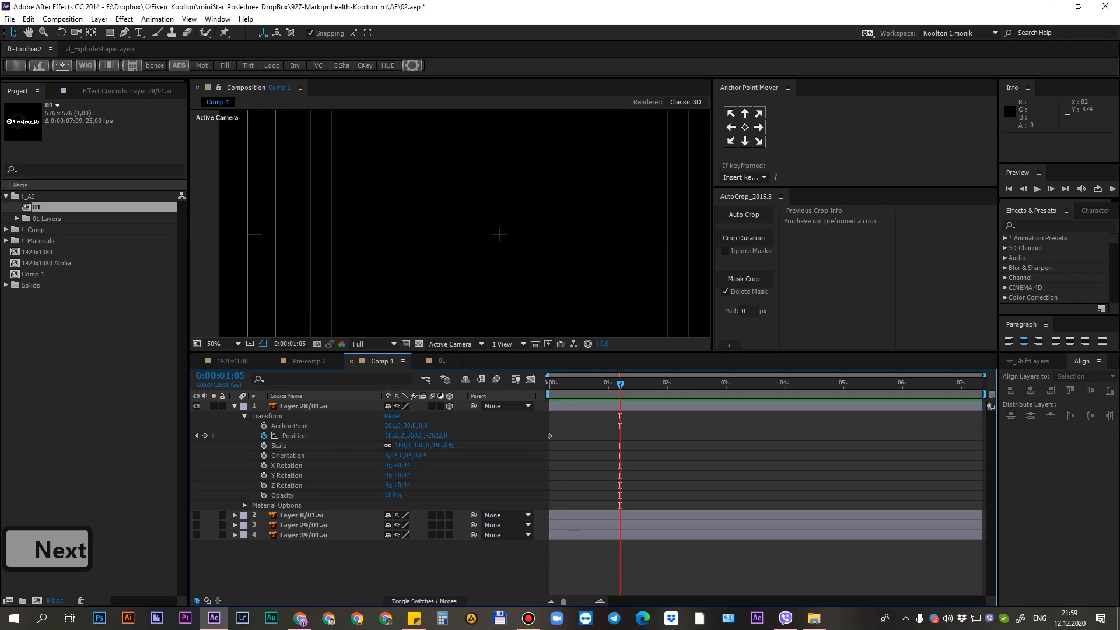
pyautogui.moveTo(620, 384); pyautogui.dragTo(517, 398)
# Keyframe Layer 28/01.ai's Z position at 0 at 0:00:00:20
pyautogui.hotkey('shift', 'pagedown')
pyautogui.hotkey('shift', 'pagedown')
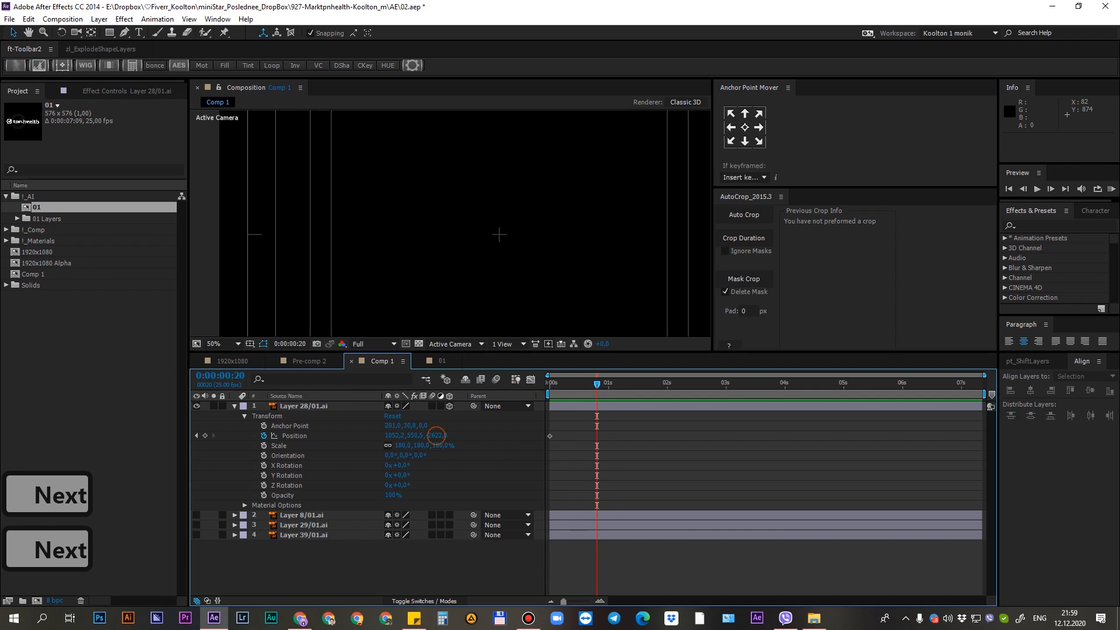
pyautogui.click(437, 436)
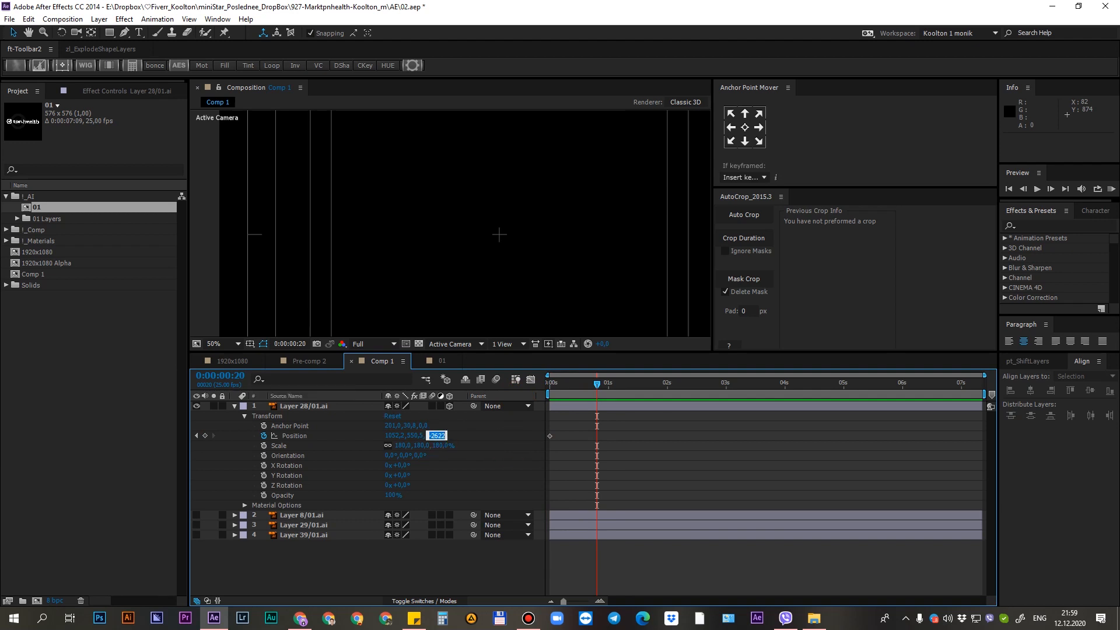
pyautogui.write('0')
pyautogui.press('Return')
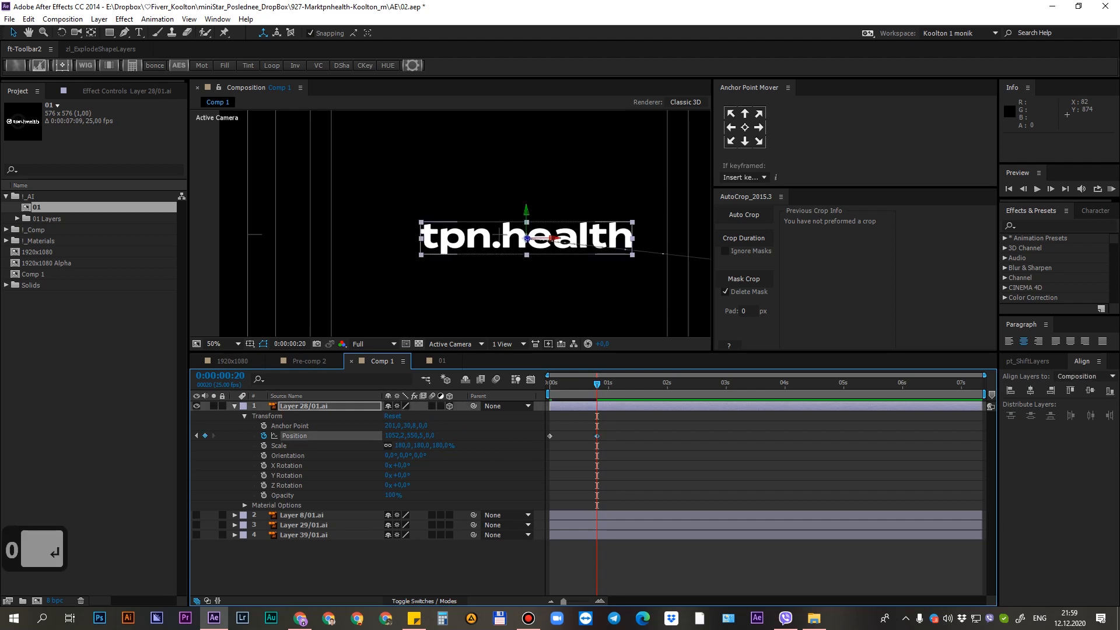
# Lower the Z position of Layer 28/01.ai's first keyframe at 0:00:00:00 to about -2635 so the lettering starts out of frame
pyautogui.moveTo(596, 384); pyautogui.dragTo(496, 405)
pyautogui.scroll(-2, 508, 268)
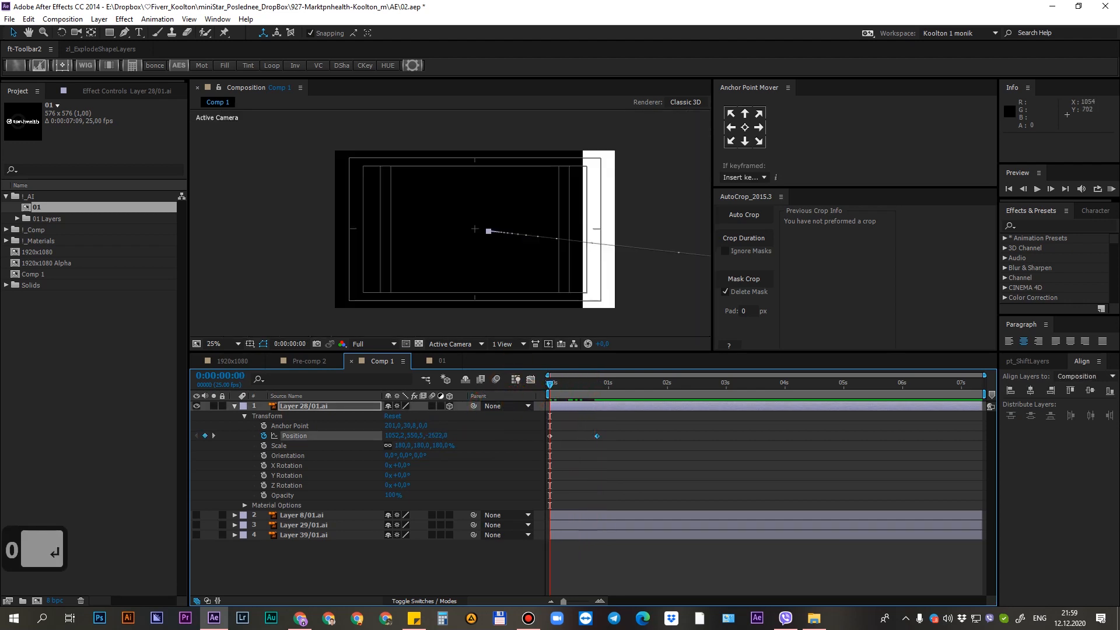
pyautogui.scroll(-1, 452, 222)
pyautogui.scroll(1, 451, 224)
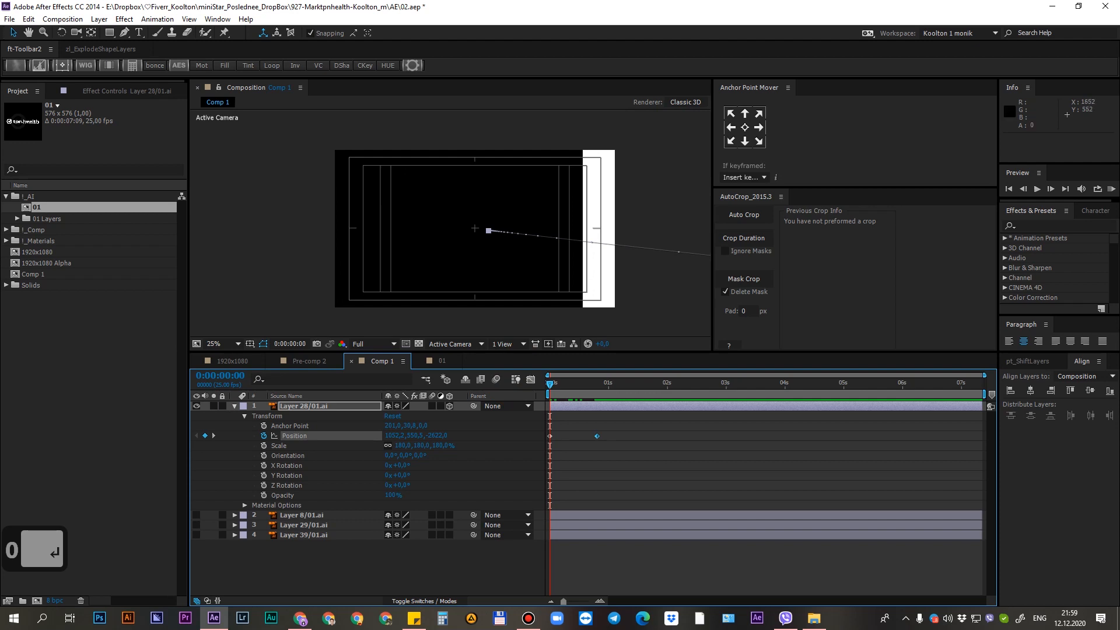
pyautogui.moveTo(575, 250); pyautogui.dragTo(568, 252)
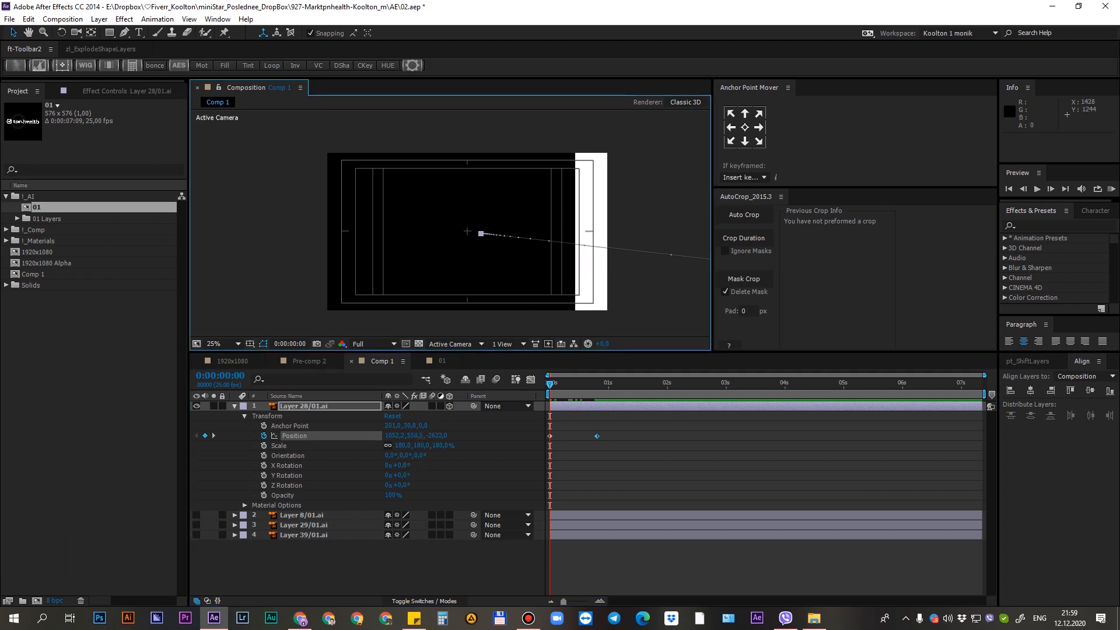
pyautogui.moveTo(436, 435); pyautogui.dragTo(429, 434)
# Trim the end of the work area to 0:00:01:02 and preview the lettering's fly-in
pyautogui.press('space')
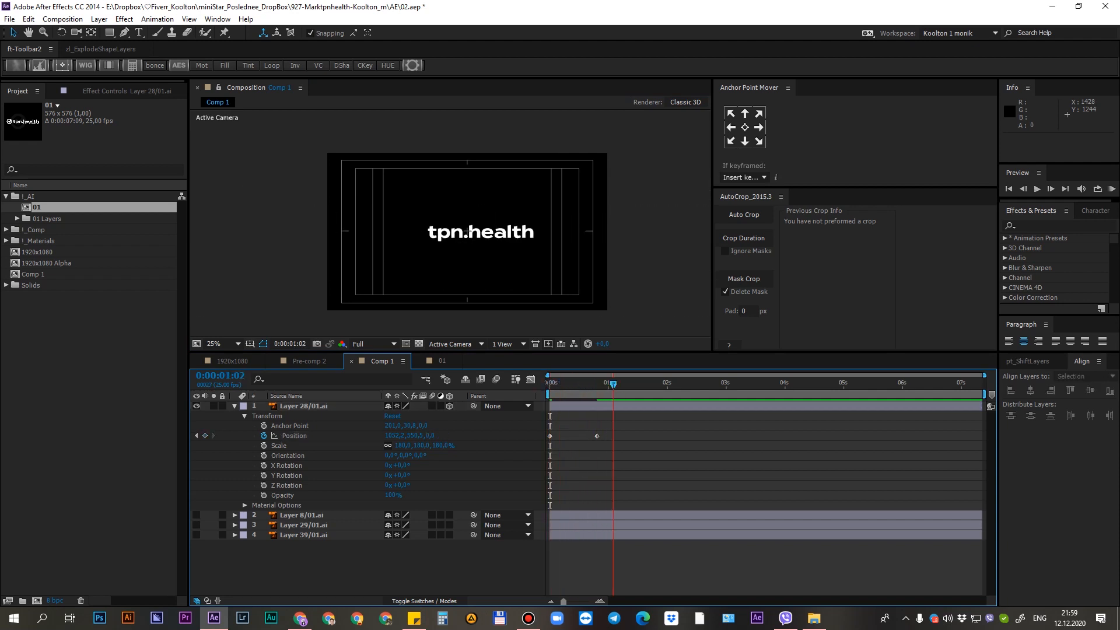
pyautogui.press('n')
pyautogui.click(663, 445)
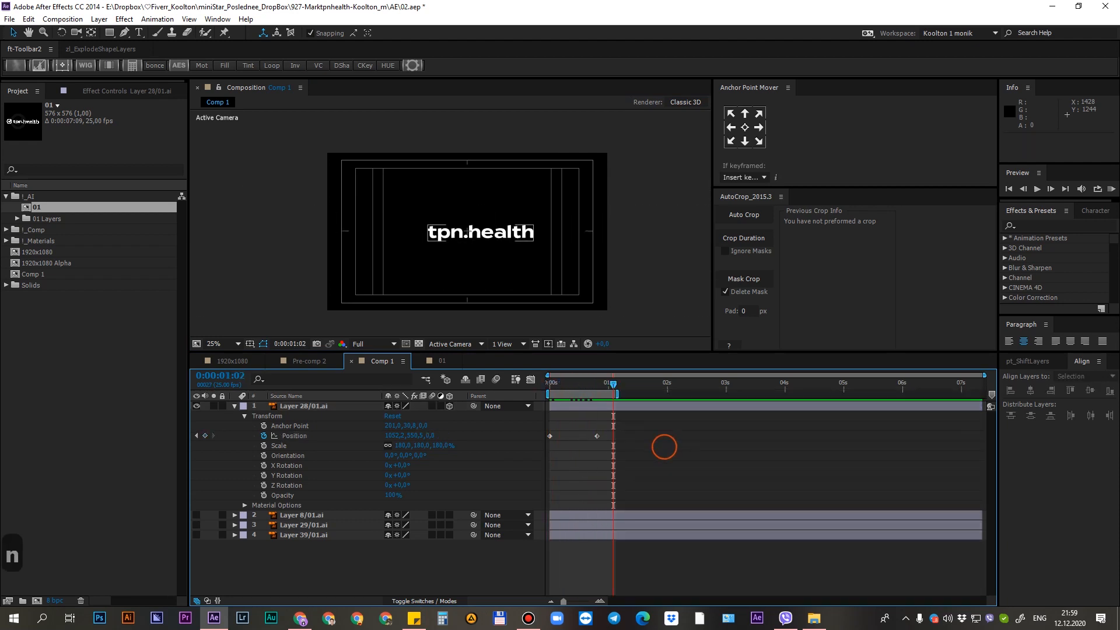
pyautogui.press('KP_0')
pyautogui.press('KP_0')
pyautogui.press('KP_0')
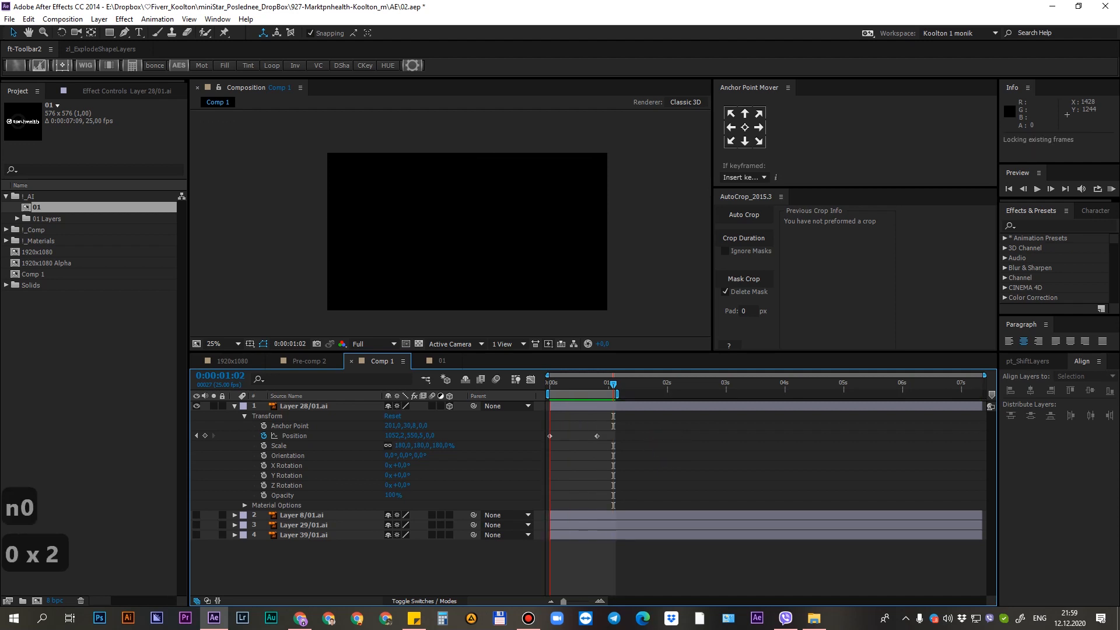
pyautogui.press('KP_0')
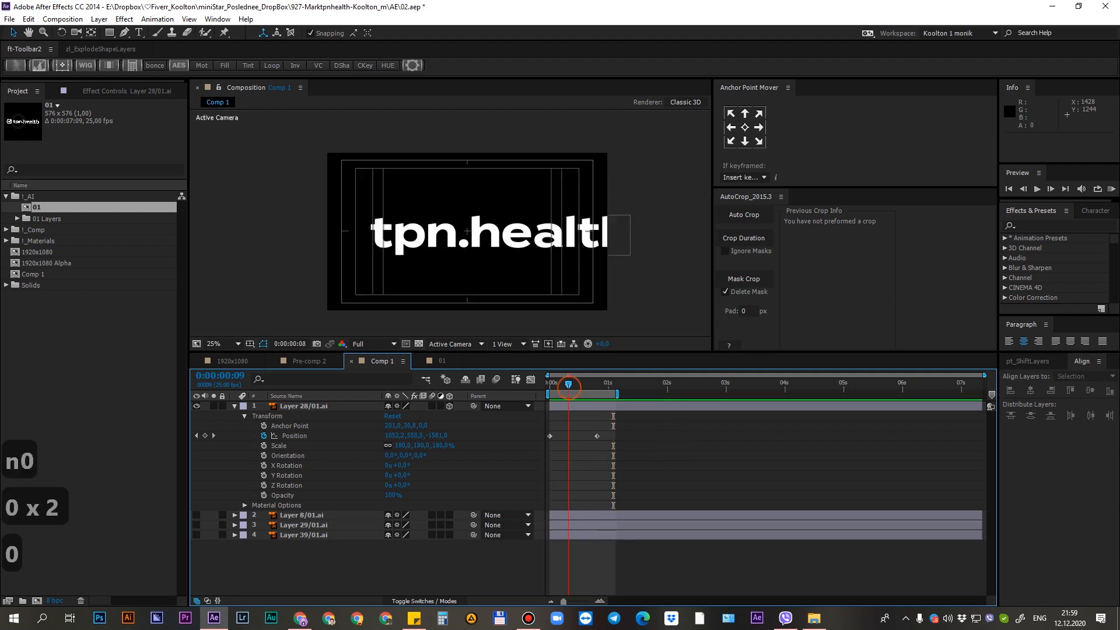
# Apply Easy Ease to both Position keyframes of Layer 28/01.ai
pyautogui.moveTo(619, 433); pyautogui.dragTo(542, 451)
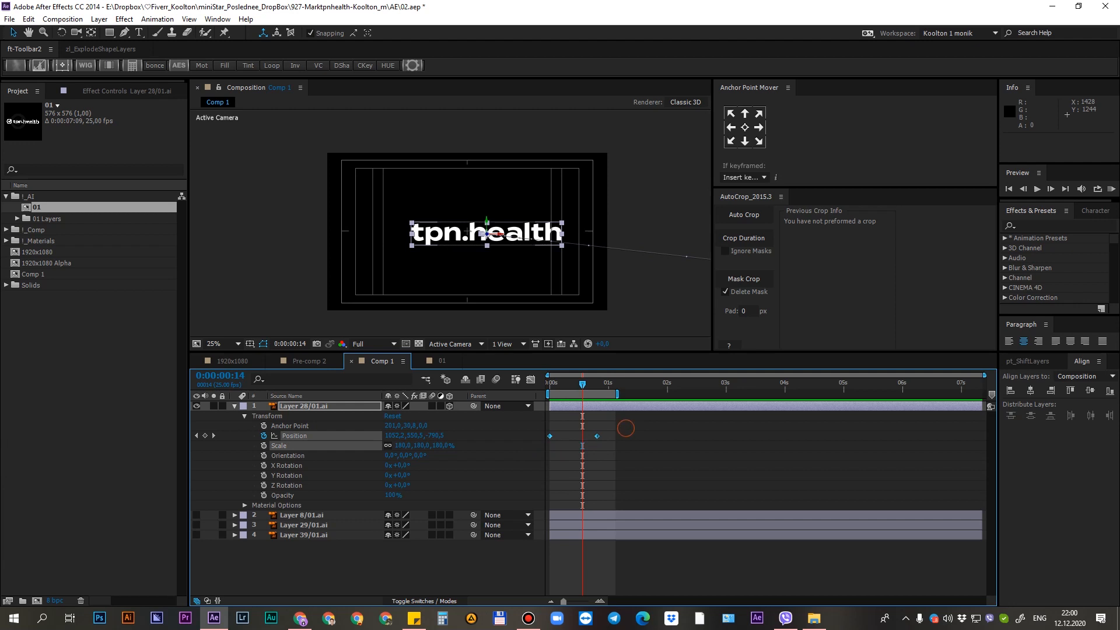
pyautogui.moveTo(626, 428); pyautogui.dragTo(532, 454)
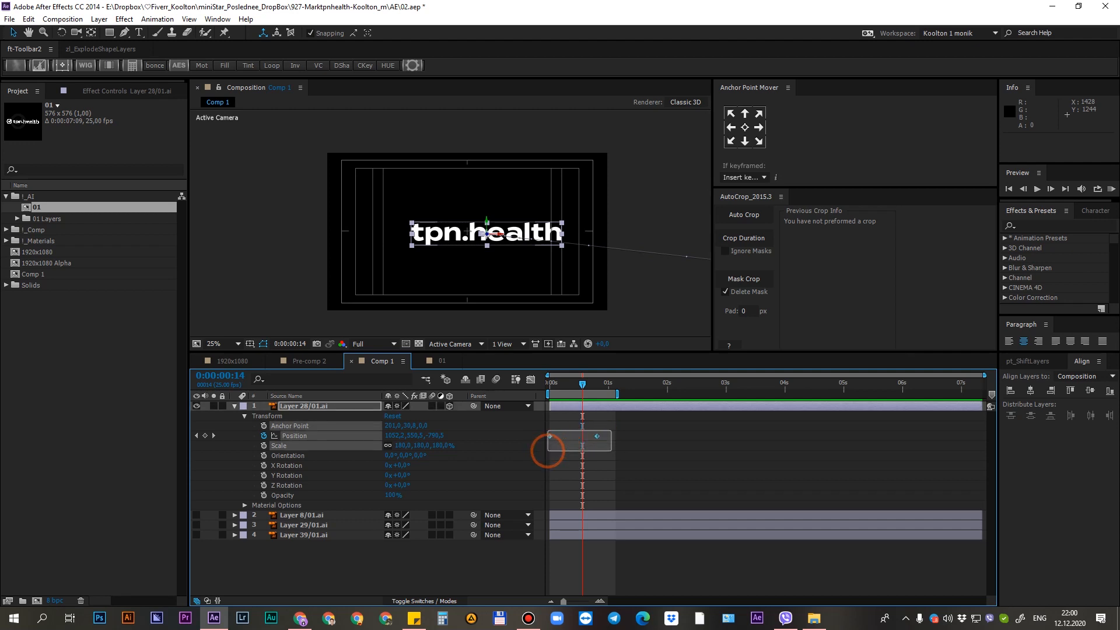
pyautogui.click(553, 456)
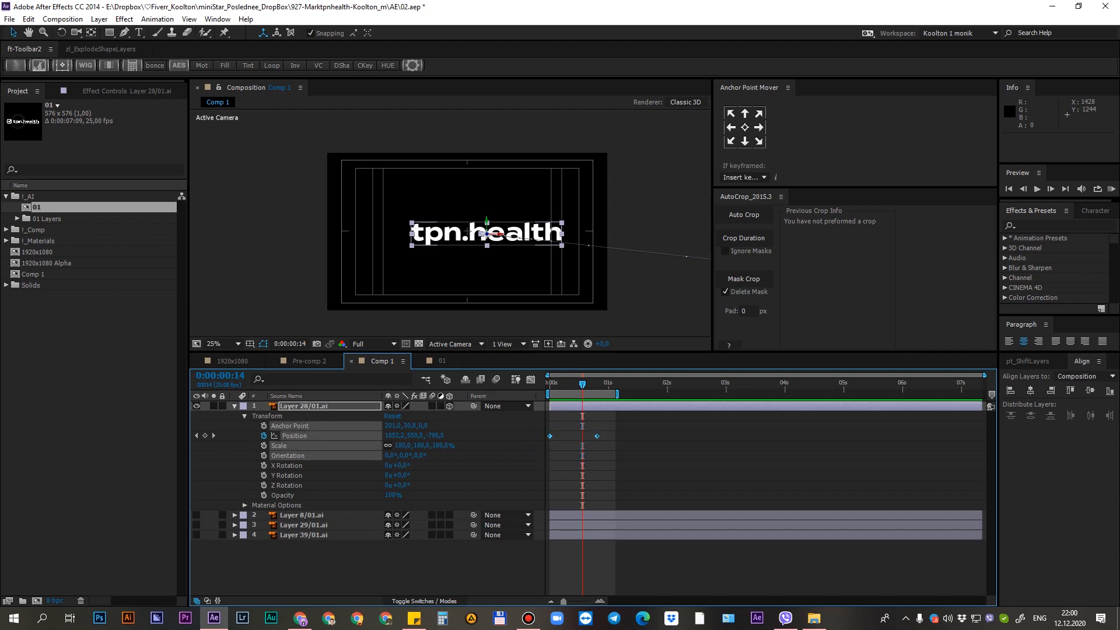
pyautogui.press('F9')
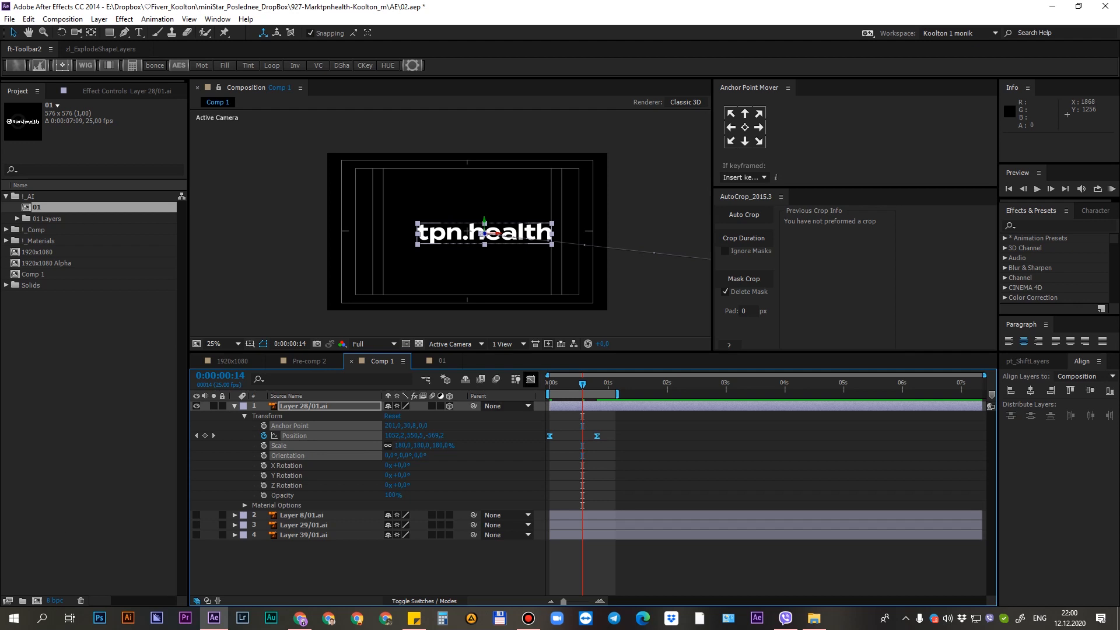
# Reshape the Position speed graph in the Graph Editor so the speed peaks near the start and eases out slowly toward the second keyframe
pyautogui.click(531, 380)
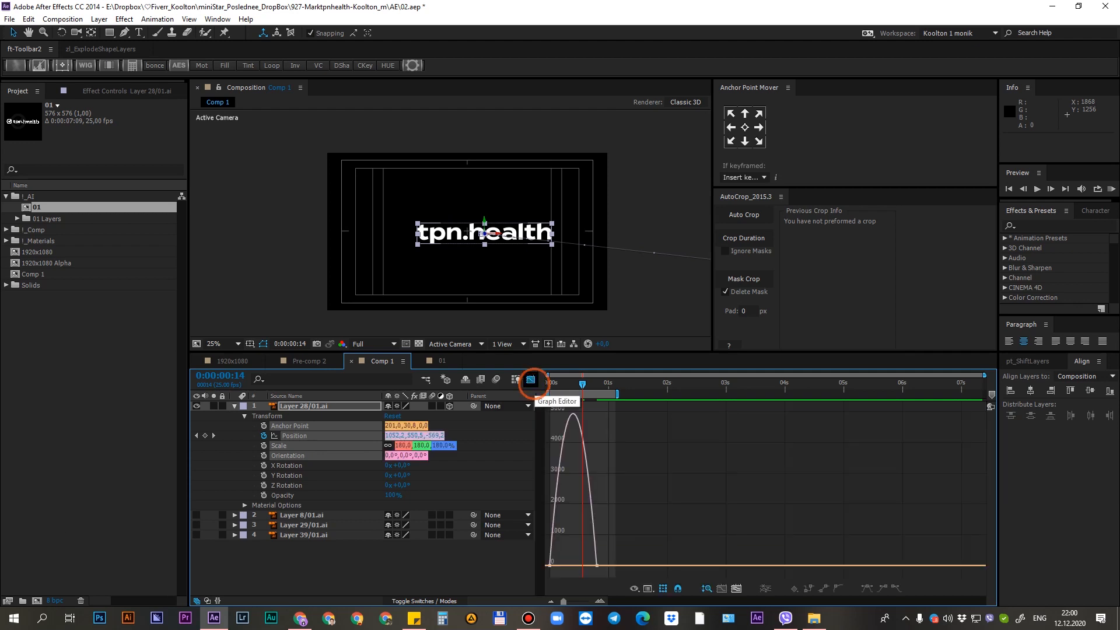
pyautogui.click(648, 588)
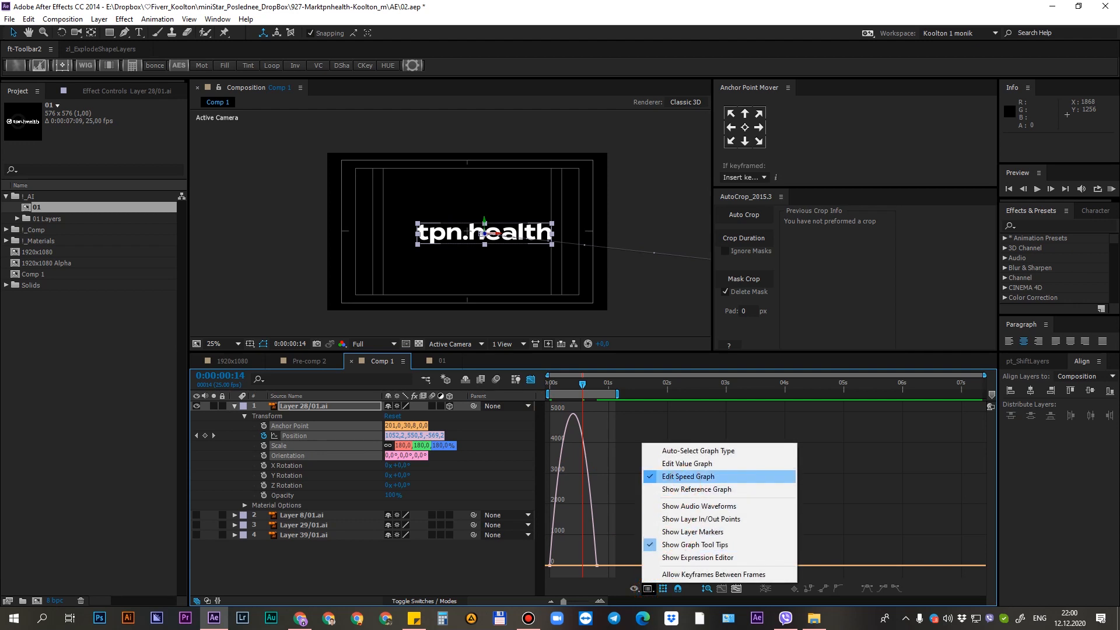
pyautogui.click(677, 463)
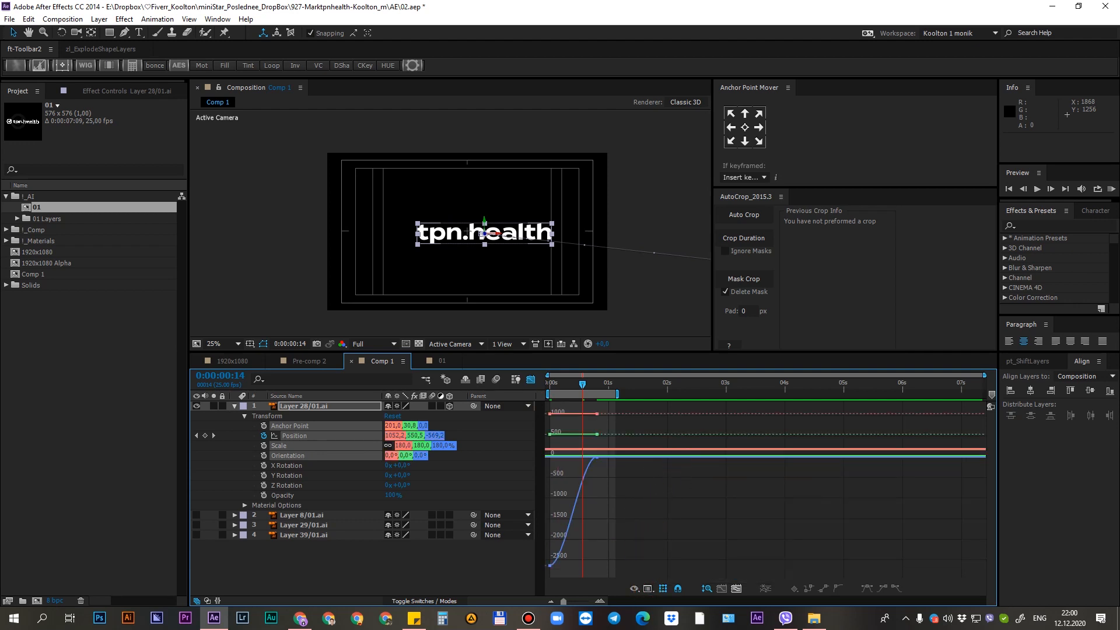
pyautogui.click(648, 588)
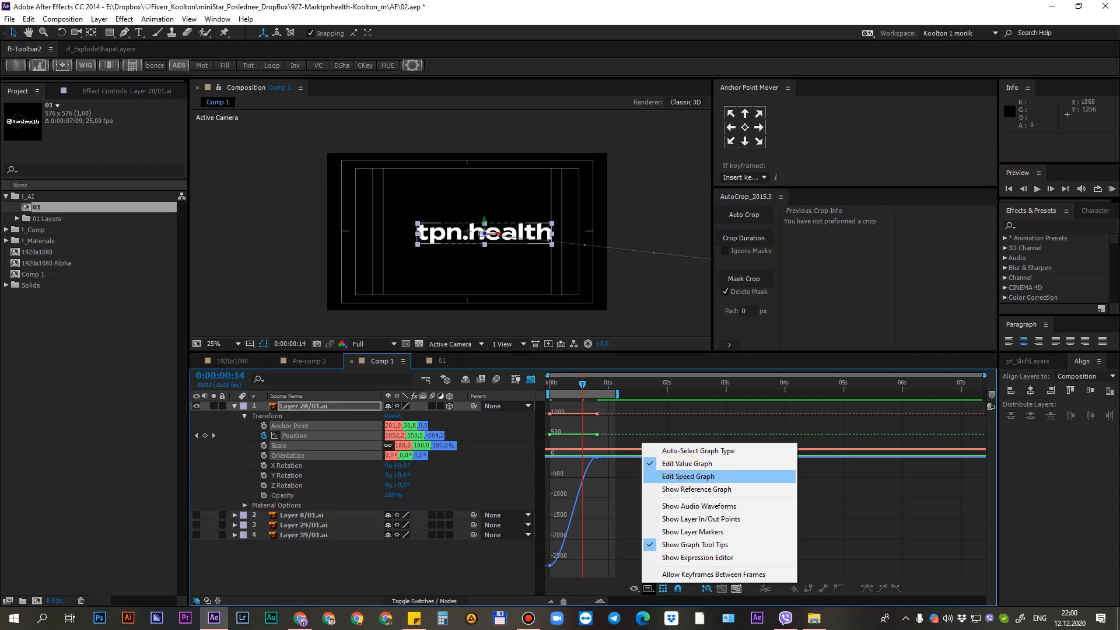
pyautogui.click(688, 476)
pyautogui.moveTo(620, 552); pyautogui.dragTo(569, 565)
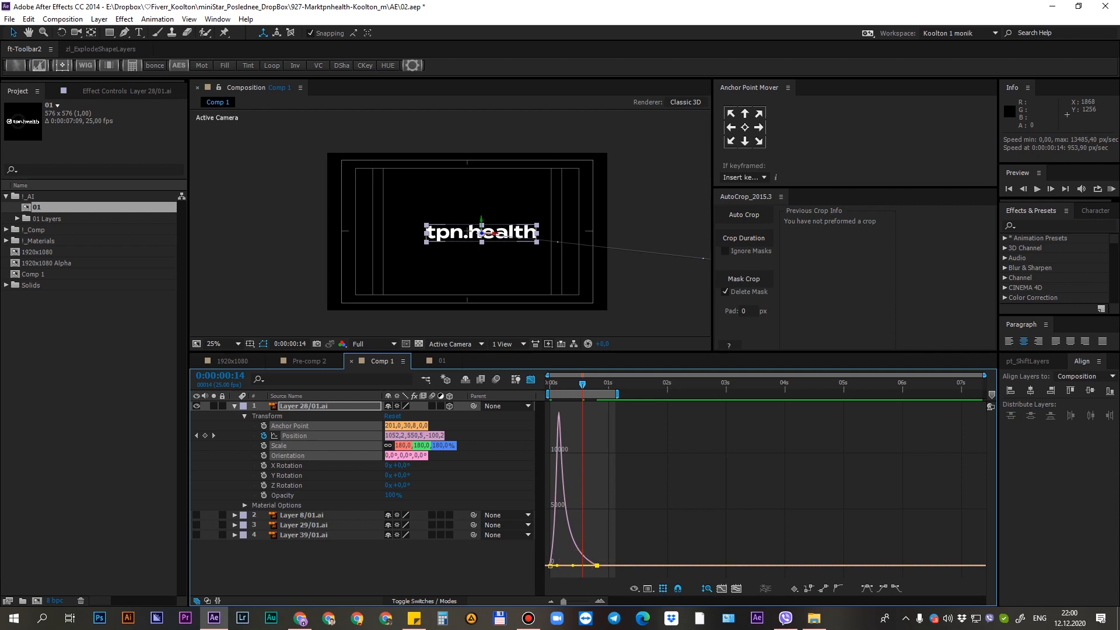
# Check the eased fly-in frame by frame from 0:00:00:00 to 0:00:00:05
pyautogui.moveTo(582, 385); pyautogui.dragTo(550, 385)
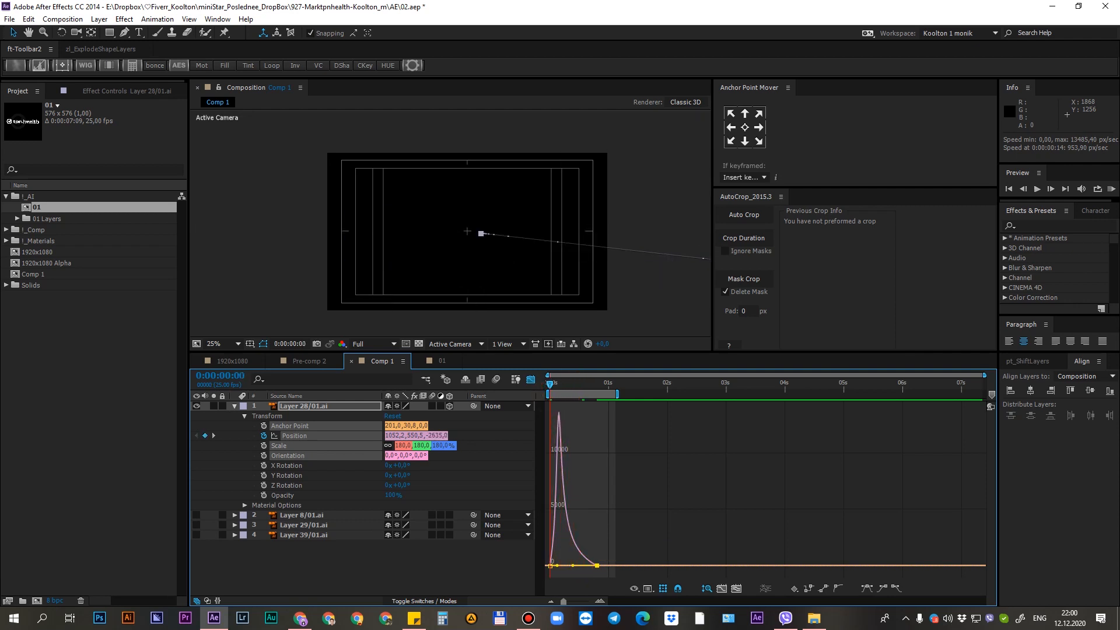
pyautogui.press('pagedown')
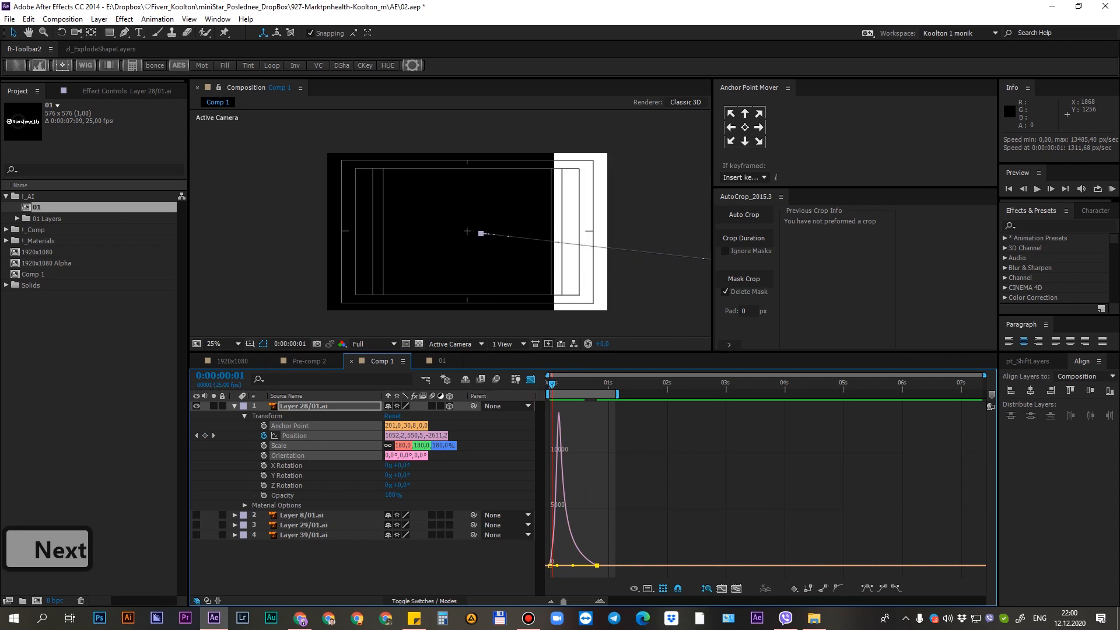
pyautogui.press('pagedown')
pyautogui.press('pagedown')
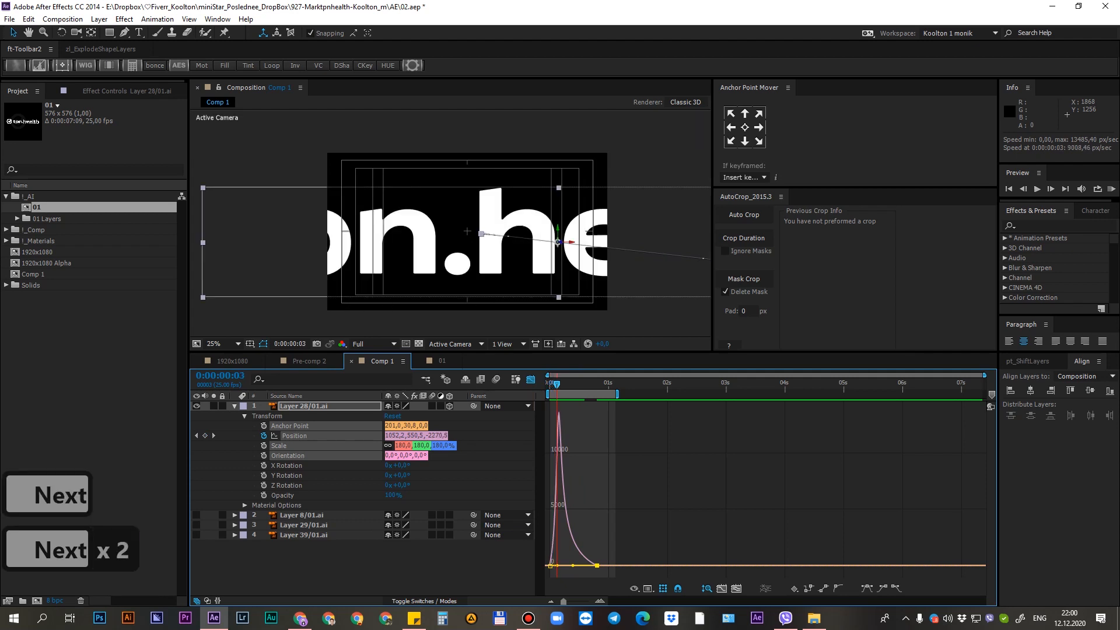
pyautogui.press('pagedown')
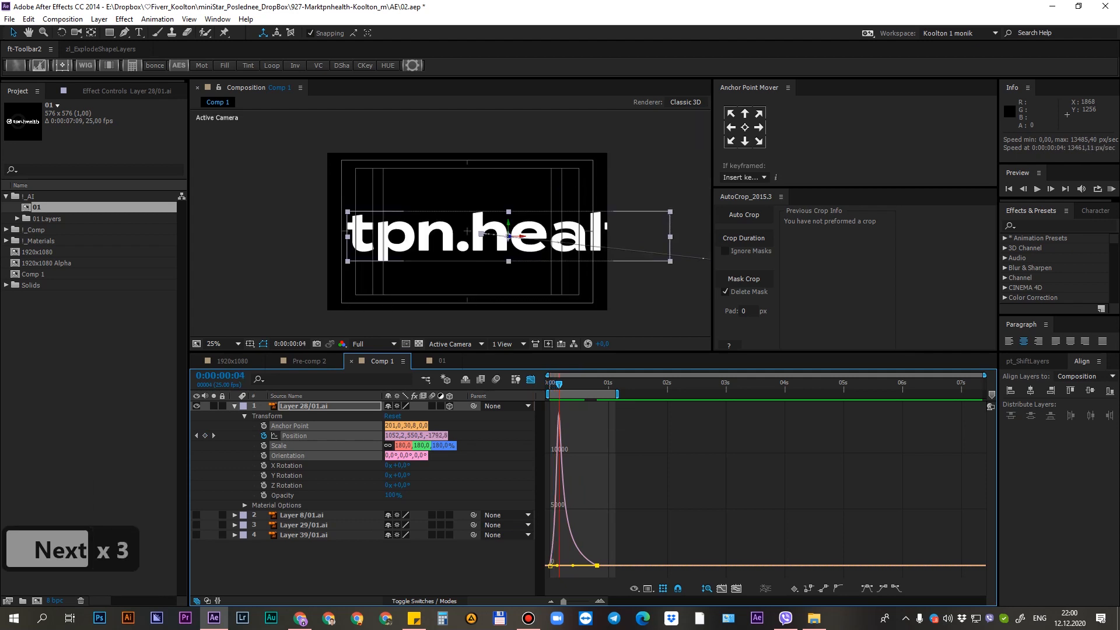
pyautogui.press('pagedown')
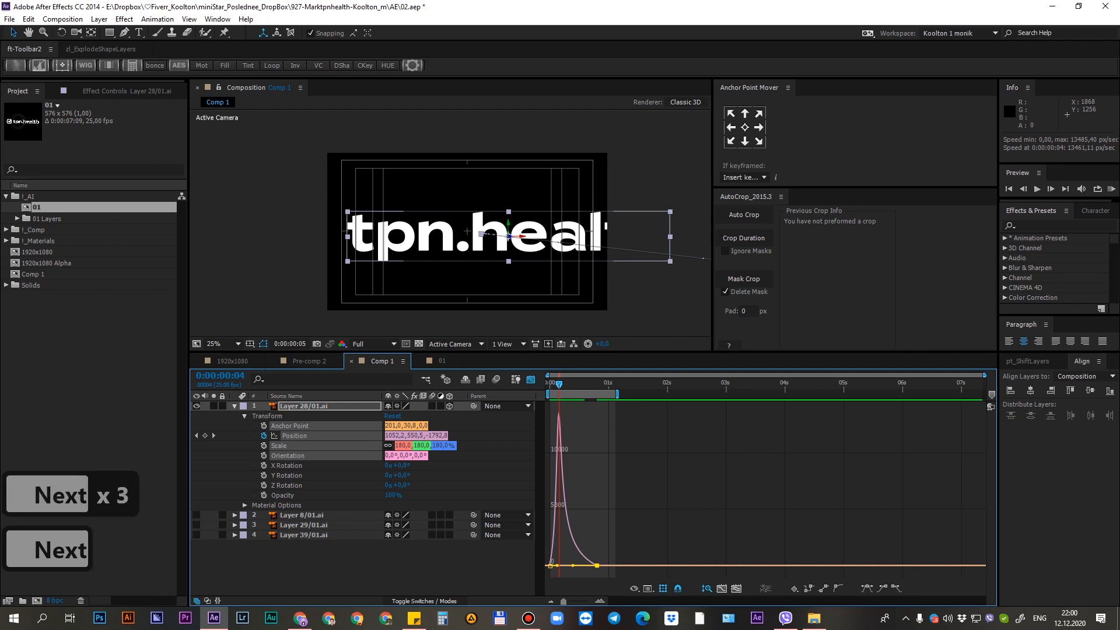
# Check the rest of the eased fly-in frame by frame from 0:00:00:05 to 0:00:00:19
pyautogui.press('pagedown')
pyautogui.press('pagedown')
pyautogui.press('pagedown')
pyautogui.press('pagedown')
pyautogui.press('pagedown')
pyautogui.press('pagedown')
pyautogui.press('pagedown')
pyautogui.press('pagedown')
pyautogui.press('pagedown')
pyautogui.press('pagedown')
pyautogui.press('pagedown')
pyautogui.press('pagedown')
pyautogui.press('pagedown')
pyautogui.press('pagedown')
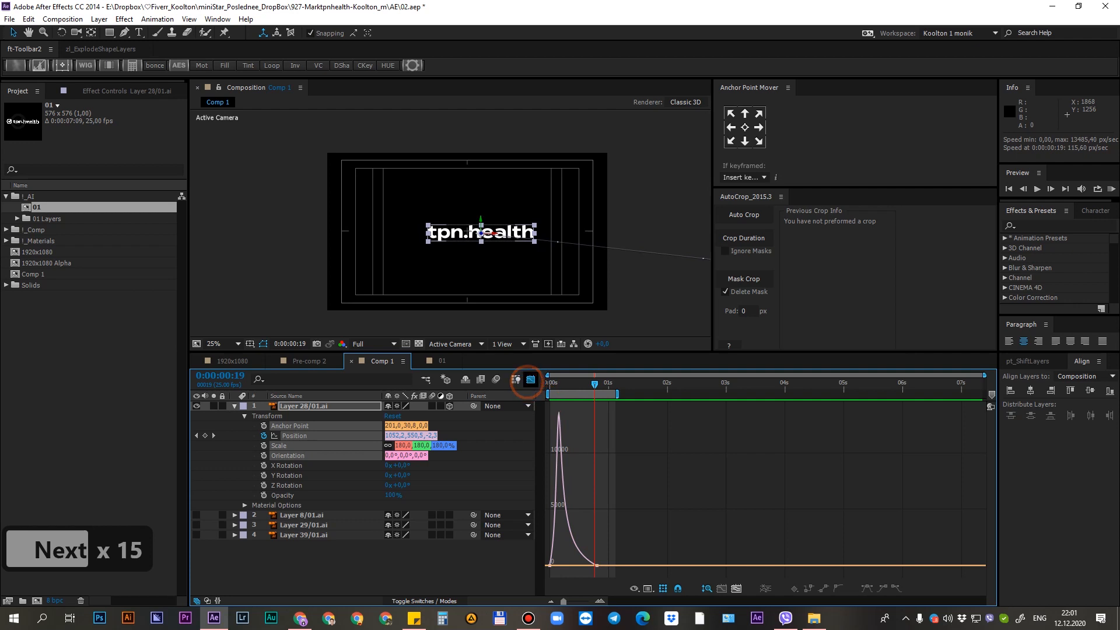
# Close the Graph Editor and preview the eased fly-in in real time
pyautogui.click(530, 380)
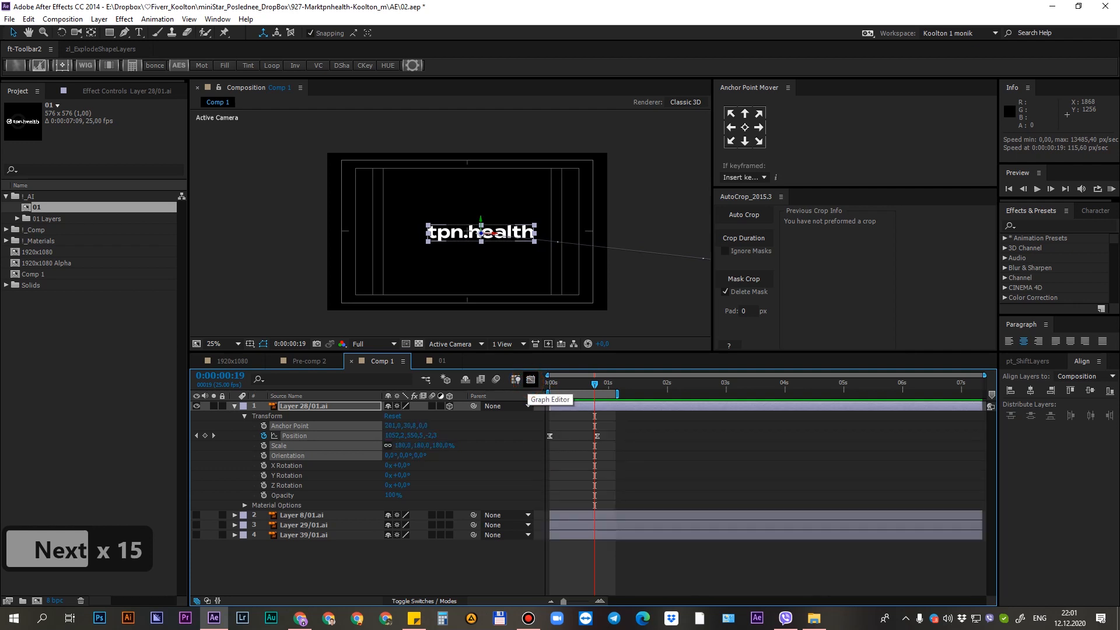
pyautogui.press('KP_0')
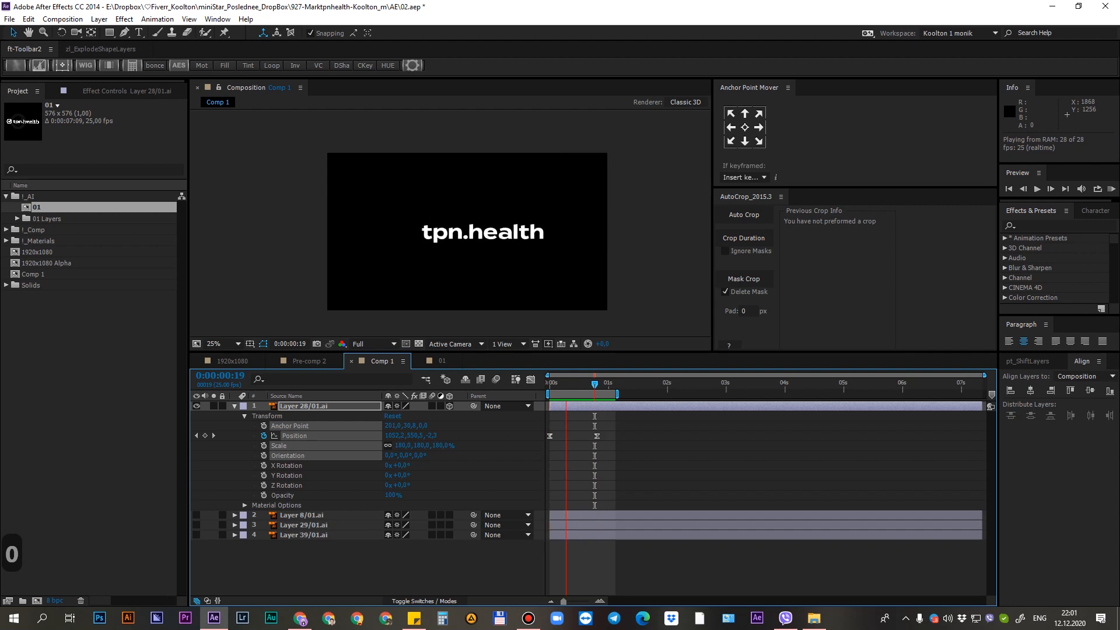
pyautogui.press('KP_0')
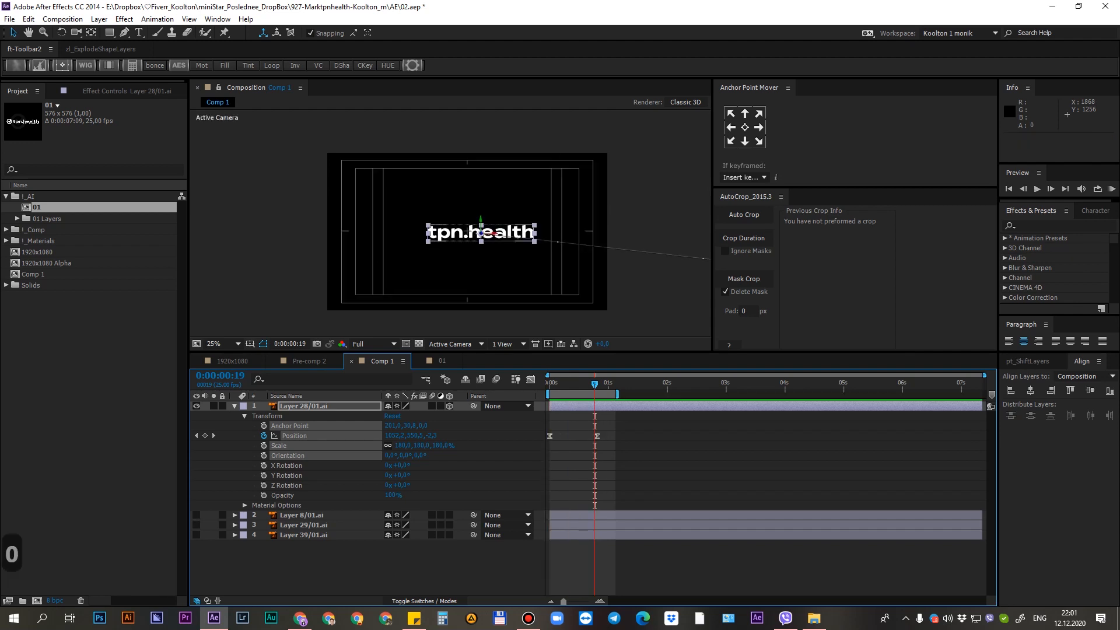
# Extend the end of the work area to about midway between 1 and 2 seconds and collapse Layer 28/01.ai
pyautogui.moveTo(617, 395); pyautogui.dragTo(635, 394)
pyautogui.click(630, 432)
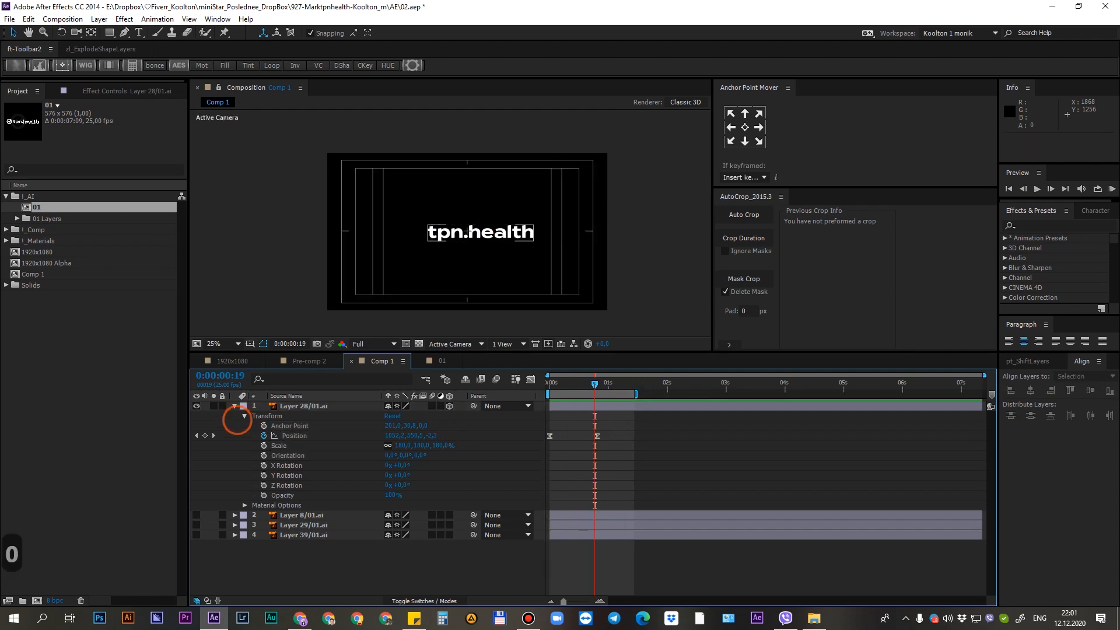
pyautogui.click(235, 406)
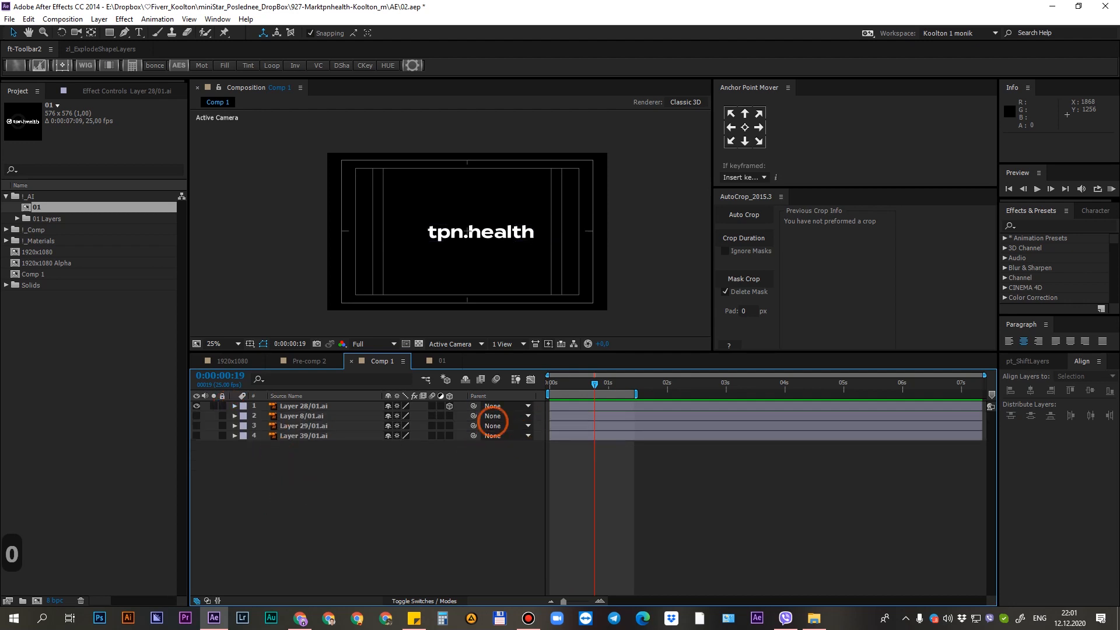
# At 0:00:00:20, make the tagline Layer 8/01.ai visible and select it for a closer view
pyautogui.moveTo(595, 384); pyautogui.dragTo(597, 392)
pyautogui.click(196, 416)
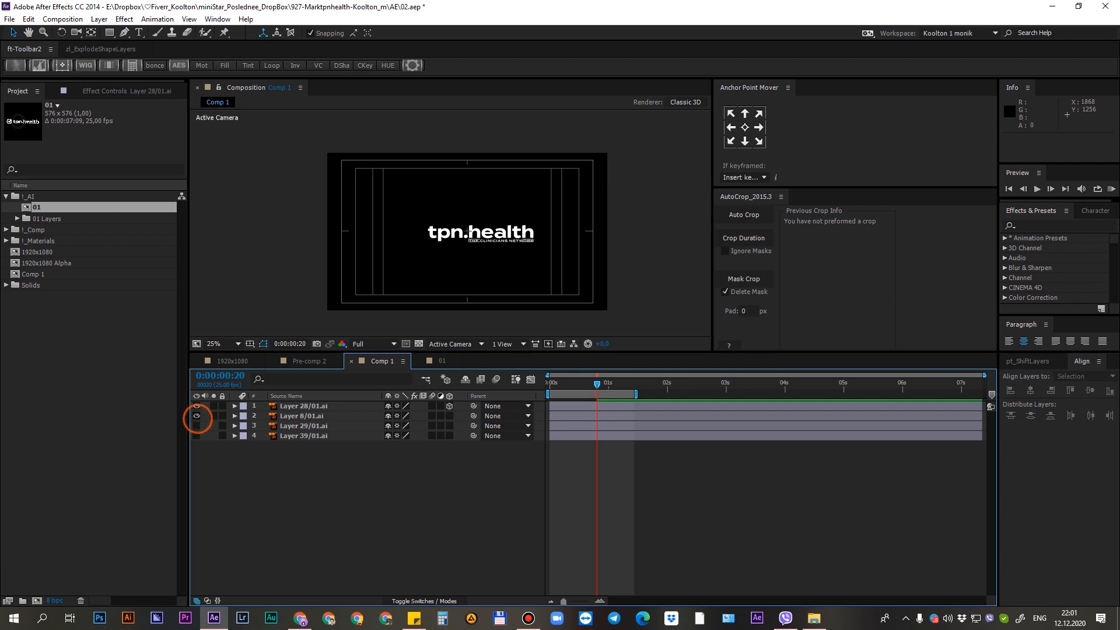
pyautogui.click(298, 416)
pyautogui.scroll(3, 474, 285)
pyautogui.moveTo(499, 303); pyautogui.dragTo(336, 251)
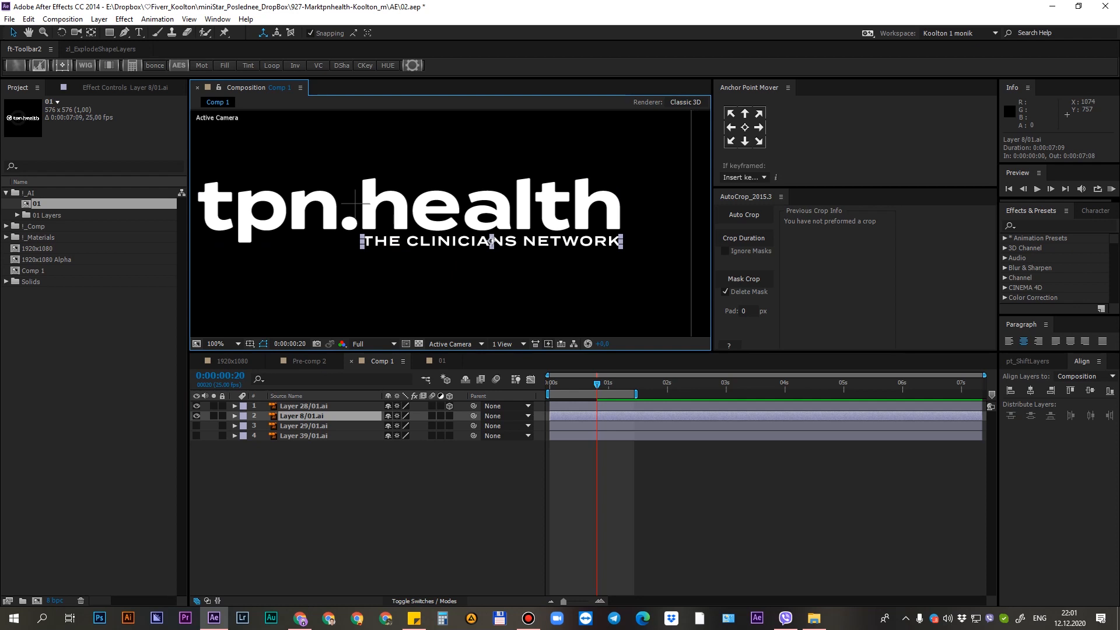
# Create a red 1920 x 1080 solid named mask directly above Layer 8/01.ai
pyautogui.click(338, 471)
pyautogui.click(304, 418)
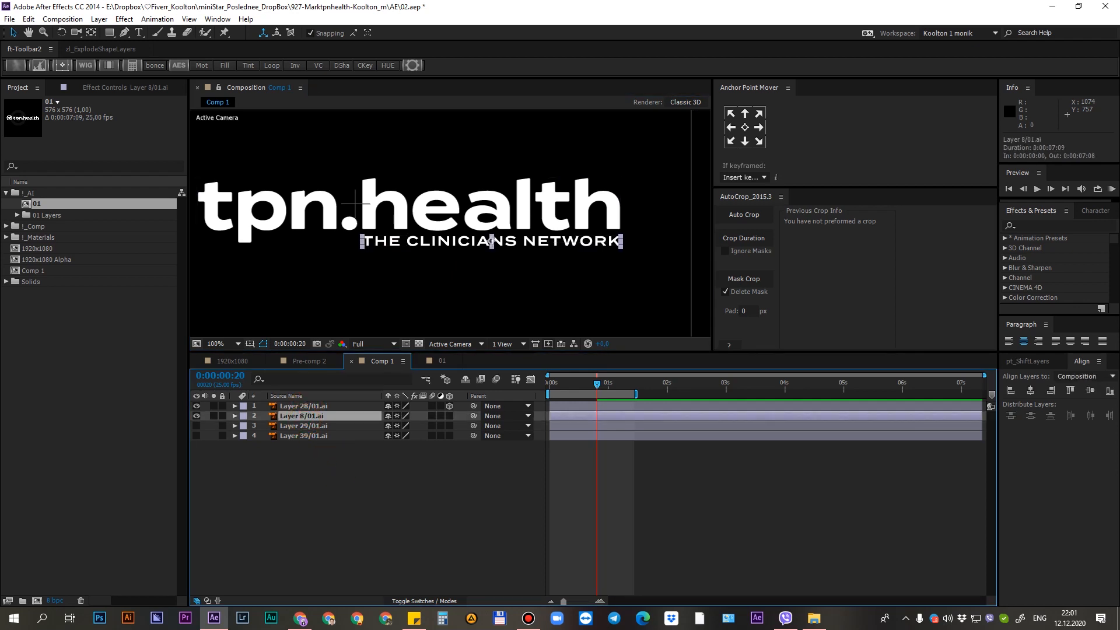
pyautogui.rightClick(354, 476)
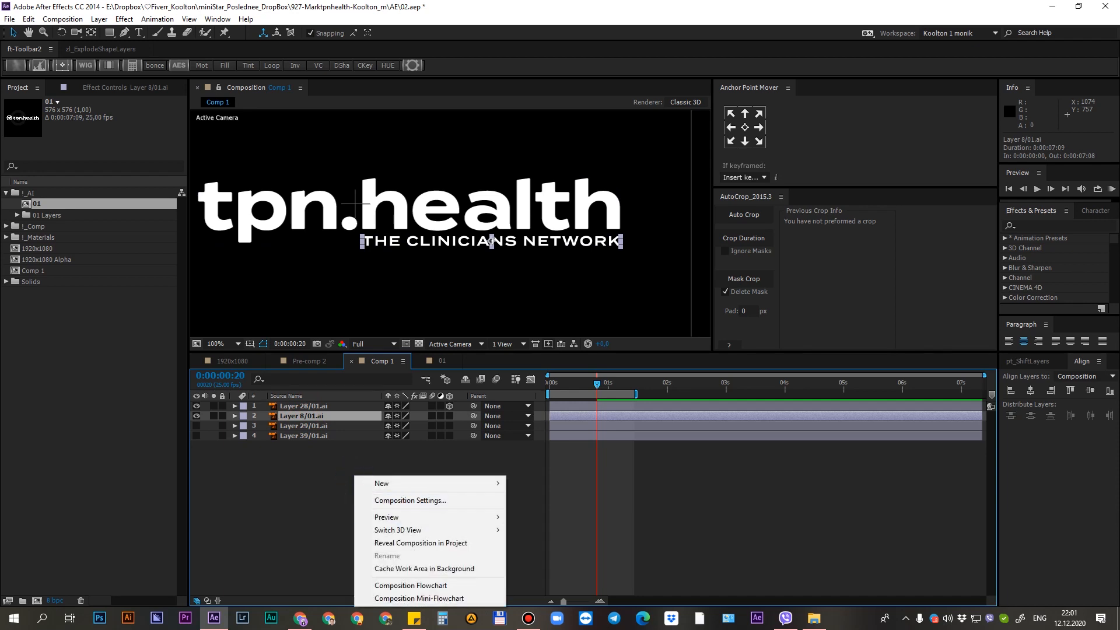
pyautogui.moveTo(400, 485)
pyautogui.click(533, 514)
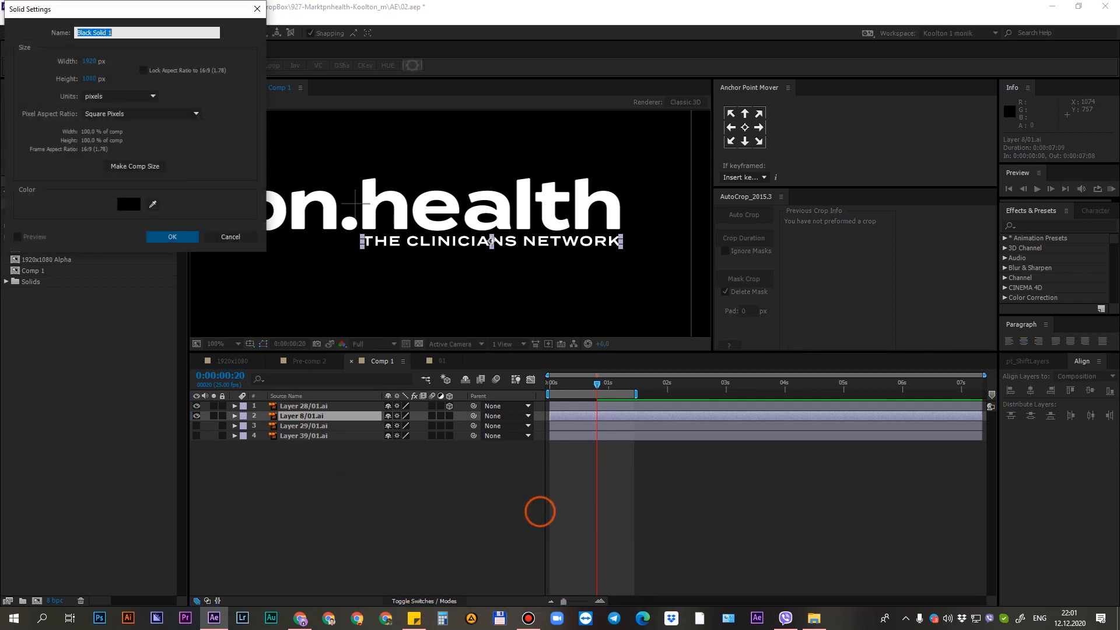
pyautogui.write('ma')
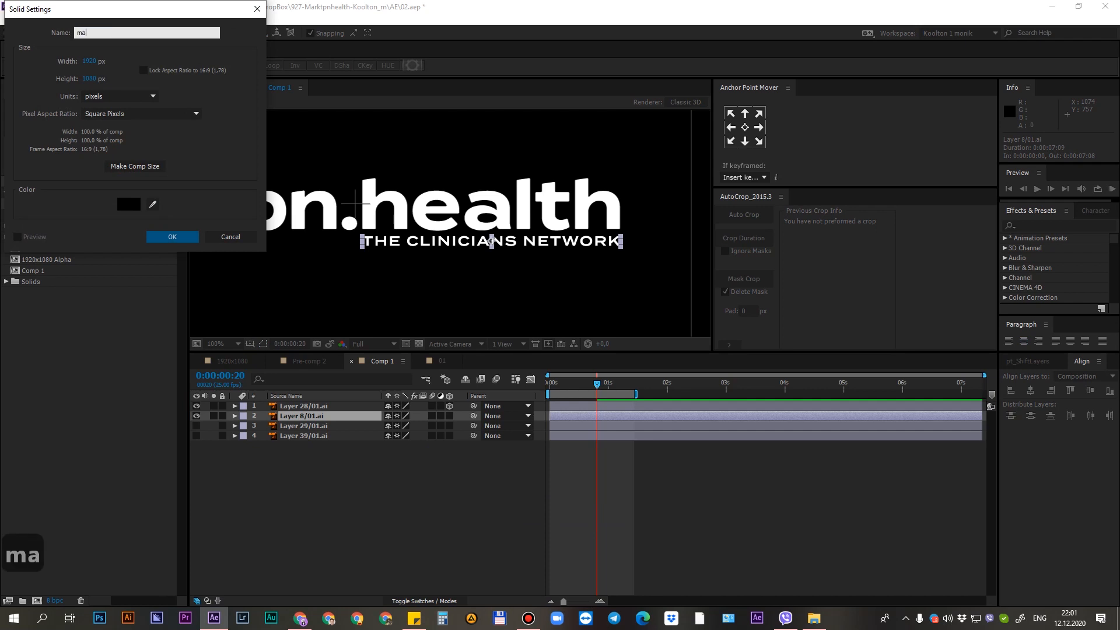
pyautogui.write('sk')
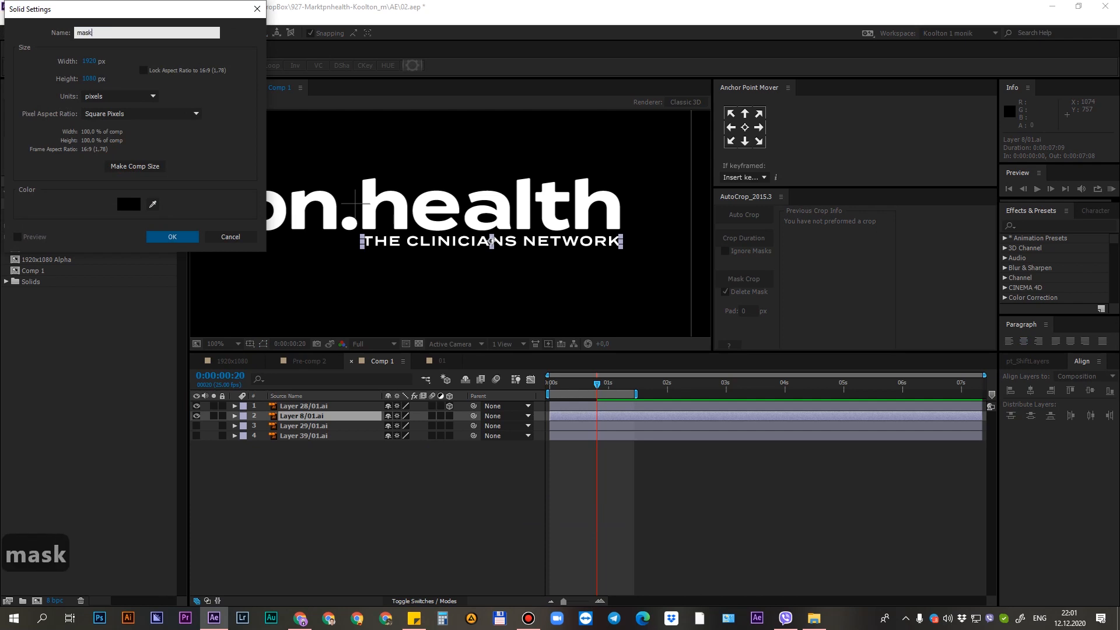
pyautogui.click(150, 206)
pyautogui.moveTo(140, 64); pyautogui.dragTo(245, 14)
pyautogui.click(267, 32)
pyautogui.click(178, 235)
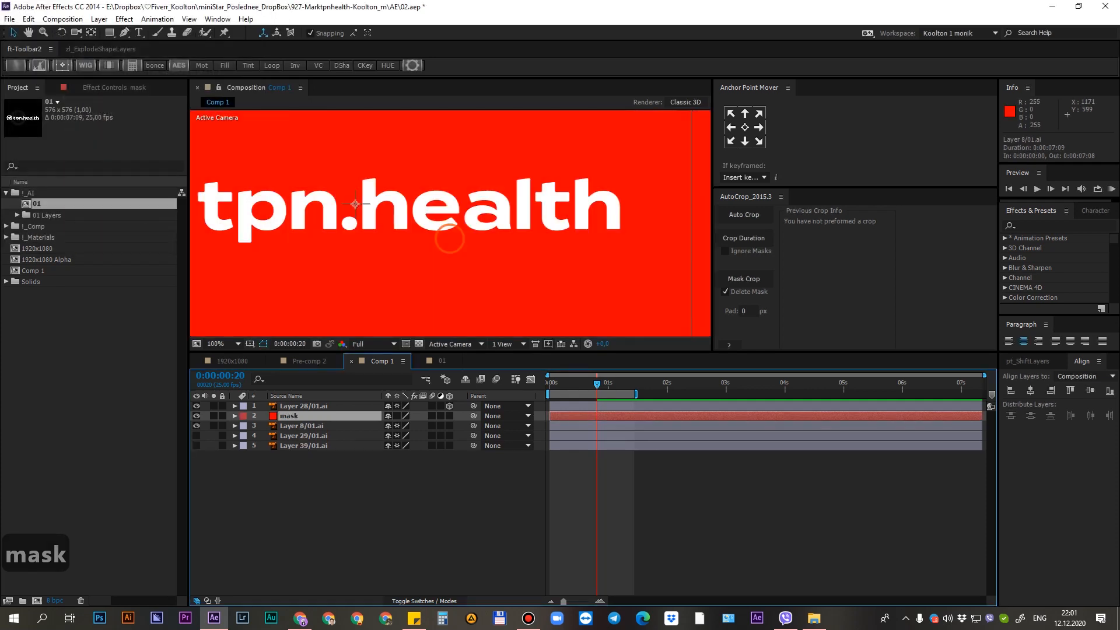
# Move the mask solid straight down to position 960, 1132.5 so it covers the tagline just below the lettering
pyautogui.press('v')
pyautogui.moveTo(477, 131); pyautogui.dragTo(484, 306)
pyautogui.scroll(-2, 356, 203)
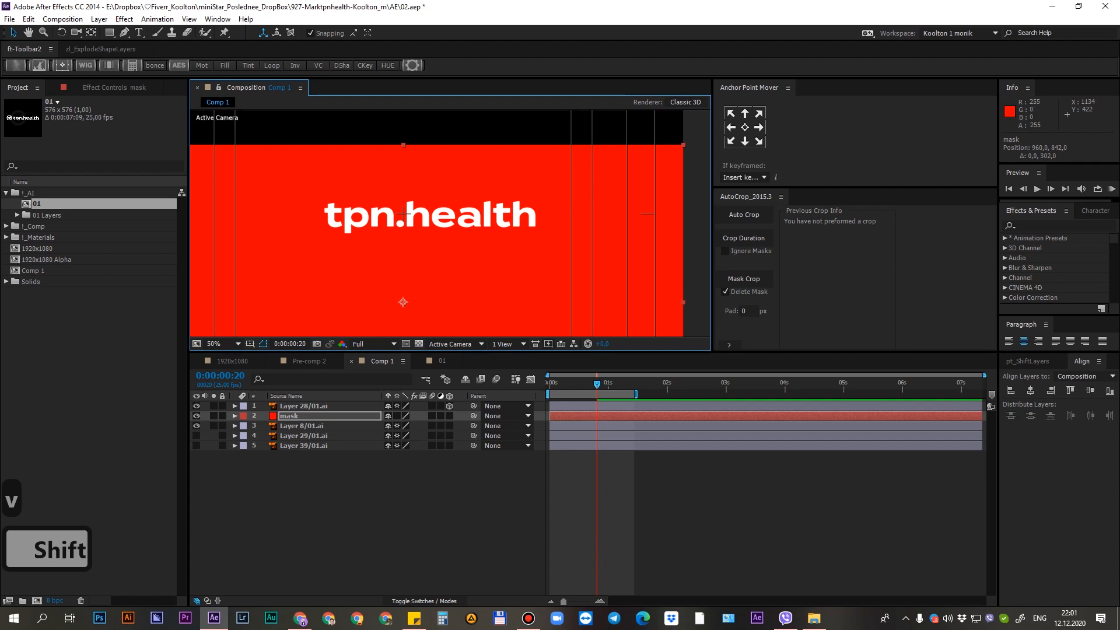
pyautogui.moveTo(455, 161); pyautogui.dragTo(457, 248)
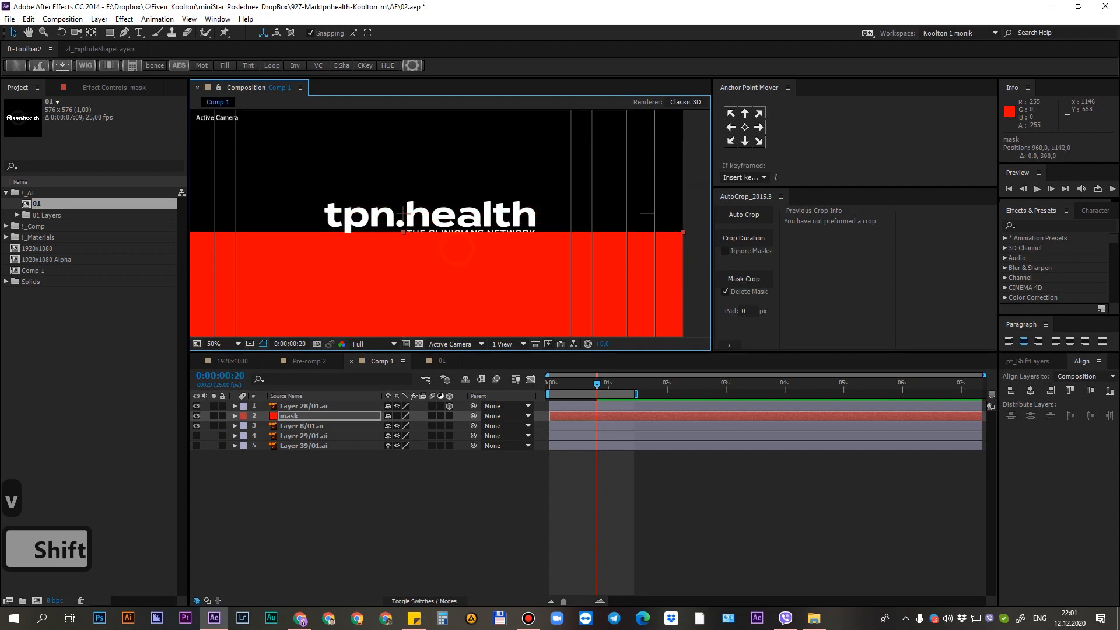
pyautogui.scroll(4, 454, 225)
pyautogui.moveTo(459, 295); pyautogui.dragTo(459, 278)
pyautogui.scroll(-1, 465, 270)
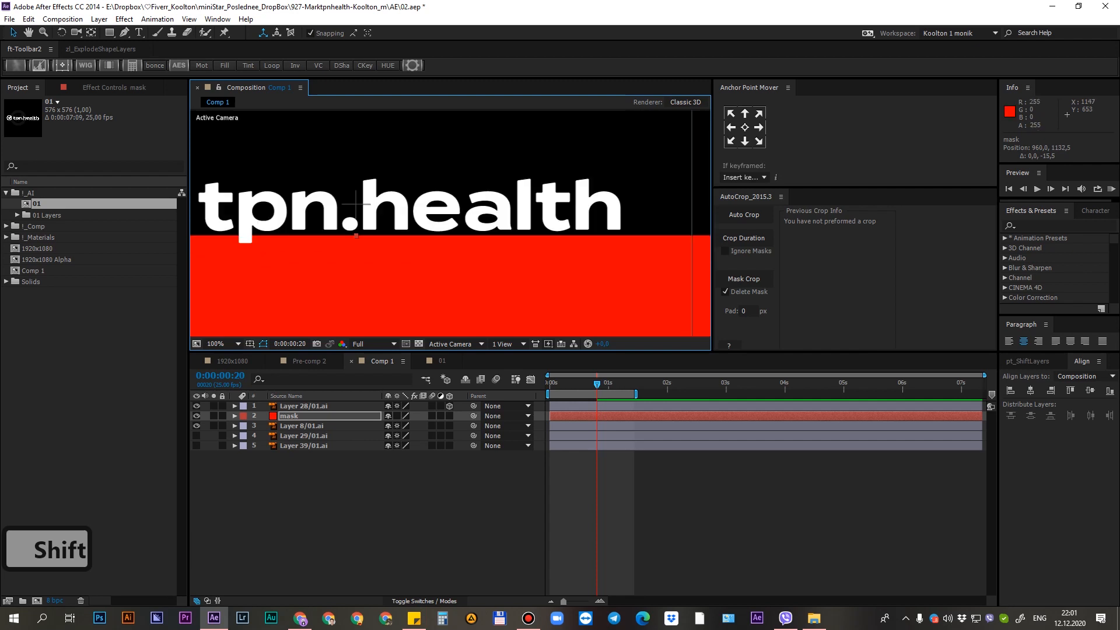
# Nudge the mask solid vertically to position 960, 1128.5 so its upper edge lines up with the lettering's baseline
pyautogui.press('Up')
pyautogui.press('Up')
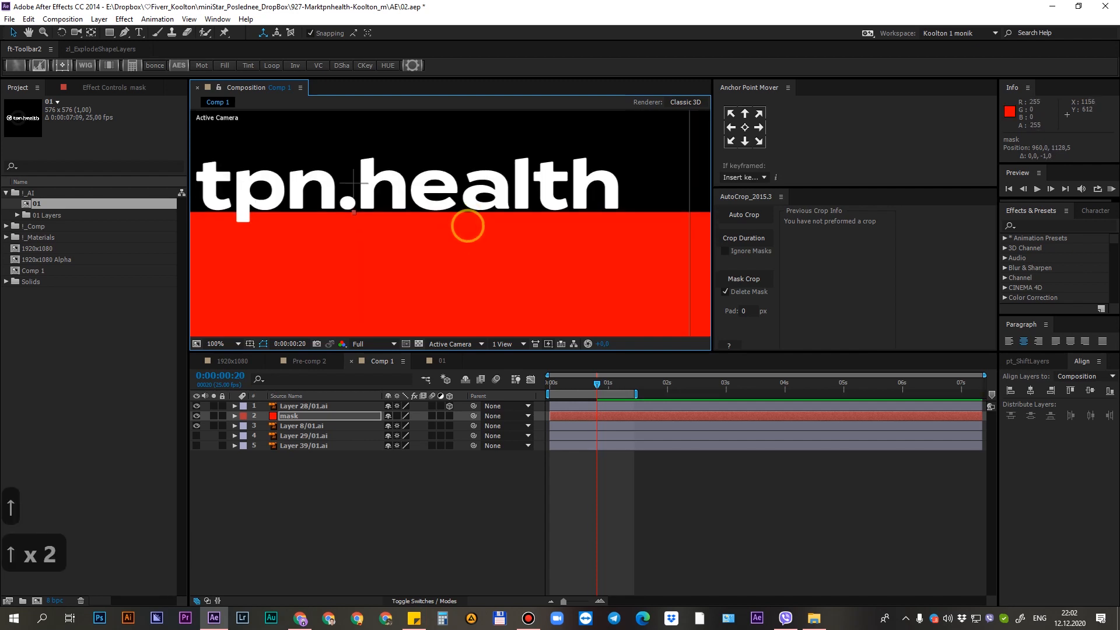
pyautogui.press('Down')
pyautogui.press('Down')
pyautogui.press('Down')
pyautogui.press('Down')
pyautogui.press('Up')
pyautogui.press('Up')
pyautogui.press('Up')
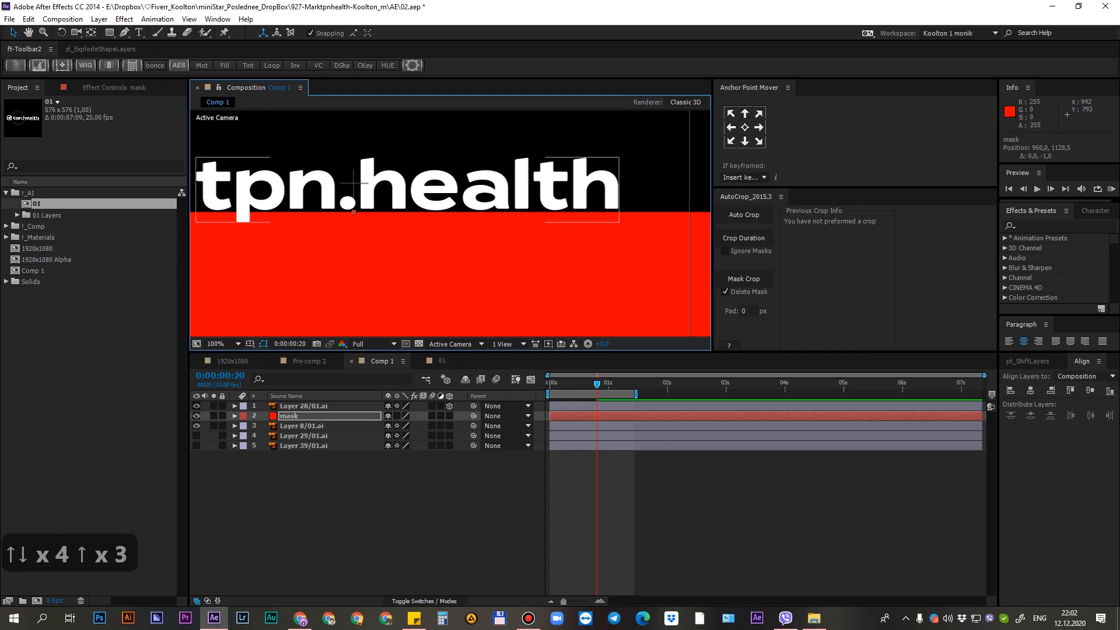
# Hide the mask solid and select the tagline Layer 8/01.ai beneath it
pyautogui.click(286, 425)
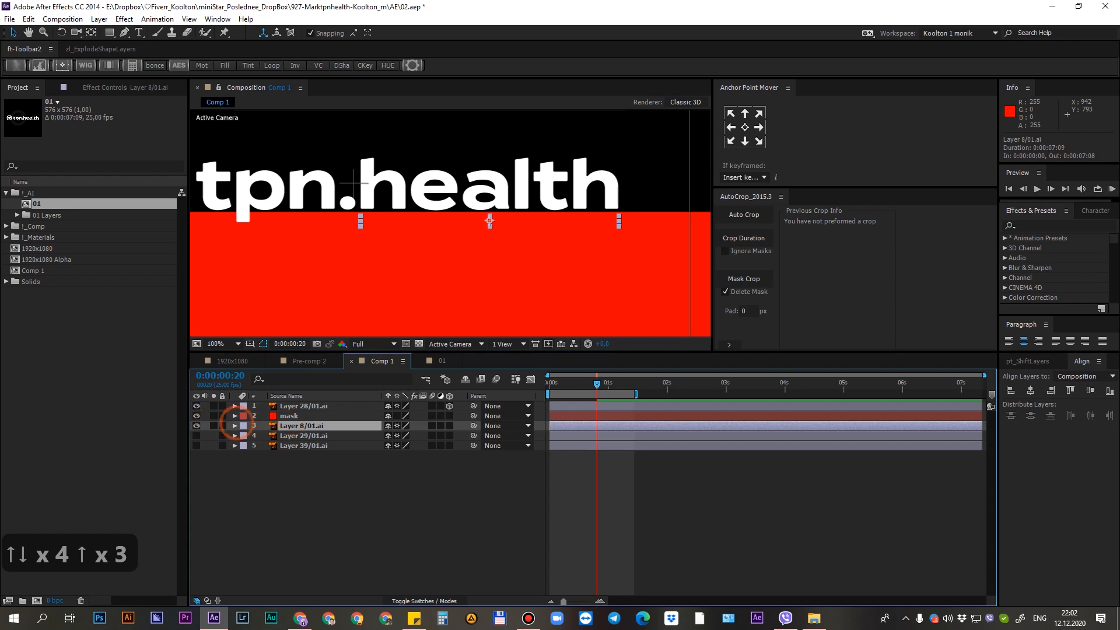
pyautogui.click(289, 415)
pyautogui.click(196, 415)
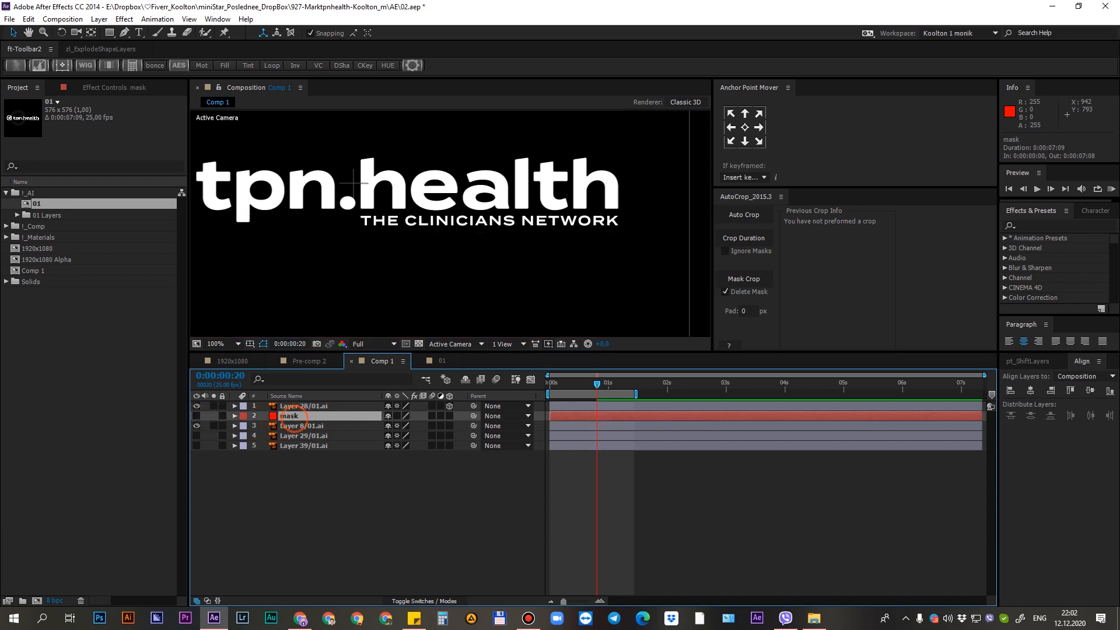
pyautogui.click(305, 418)
pyautogui.click(302, 426)
pyautogui.scroll(2, 450, 223)
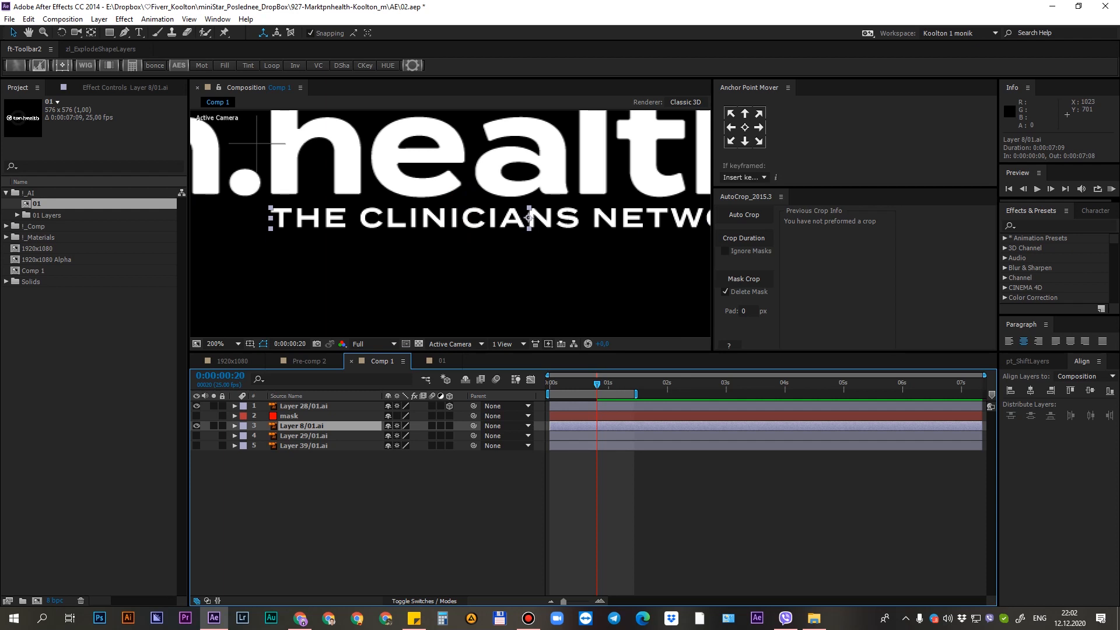
pyautogui.click(290, 416)
pyautogui.click(305, 427)
# Display the layers' transfer controls with the track matte options, leaving the In/Out/Duration/Stretch columns collapsed
pyautogui.click(208, 600)
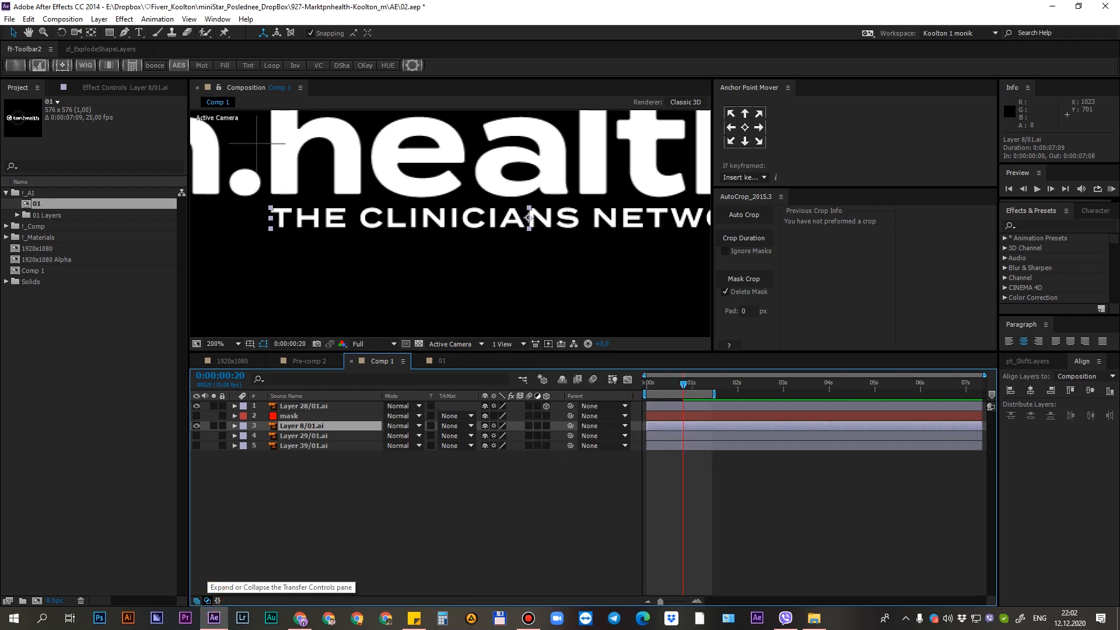
pyautogui.click(217, 600)
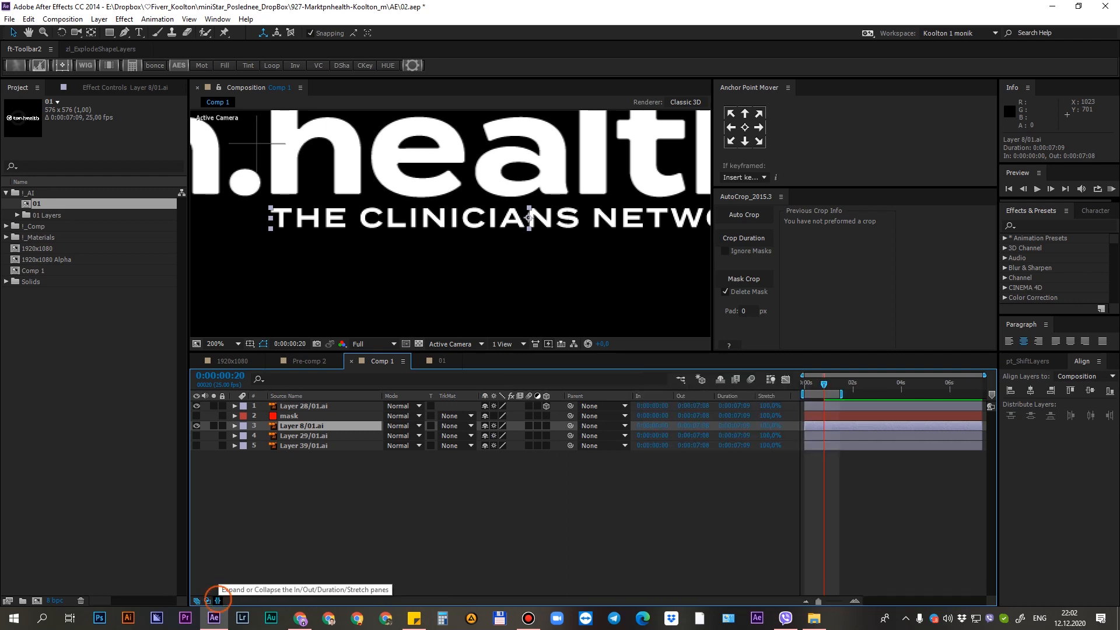
pyautogui.click(219, 595)
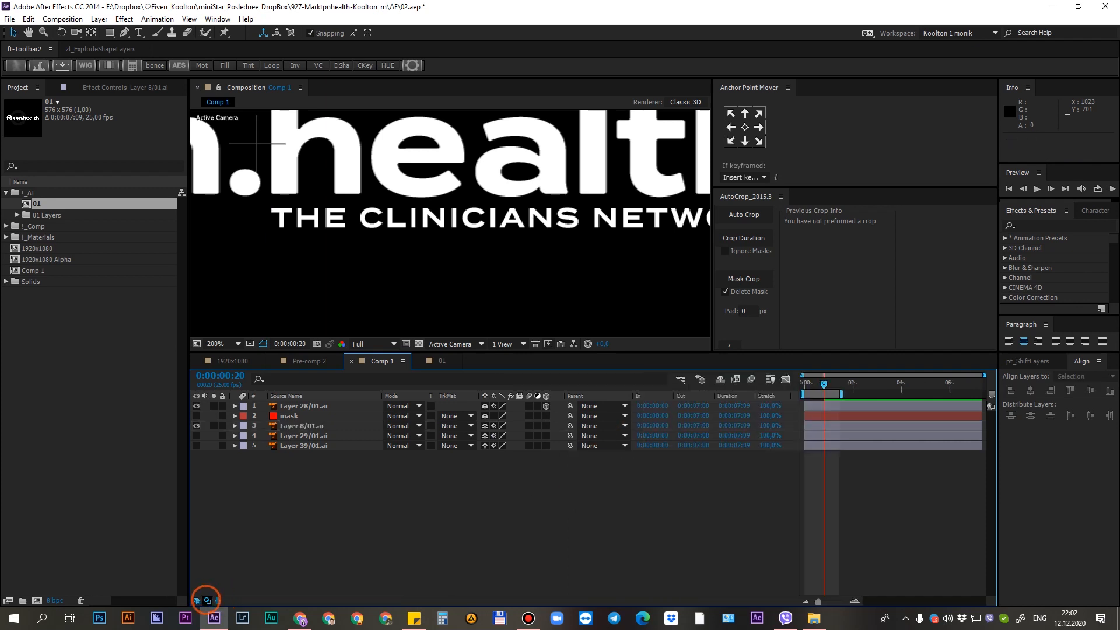
pyautogui.click(207, 600)
pyautogui.click(217, 600)
pyautogui.click(207, 600)
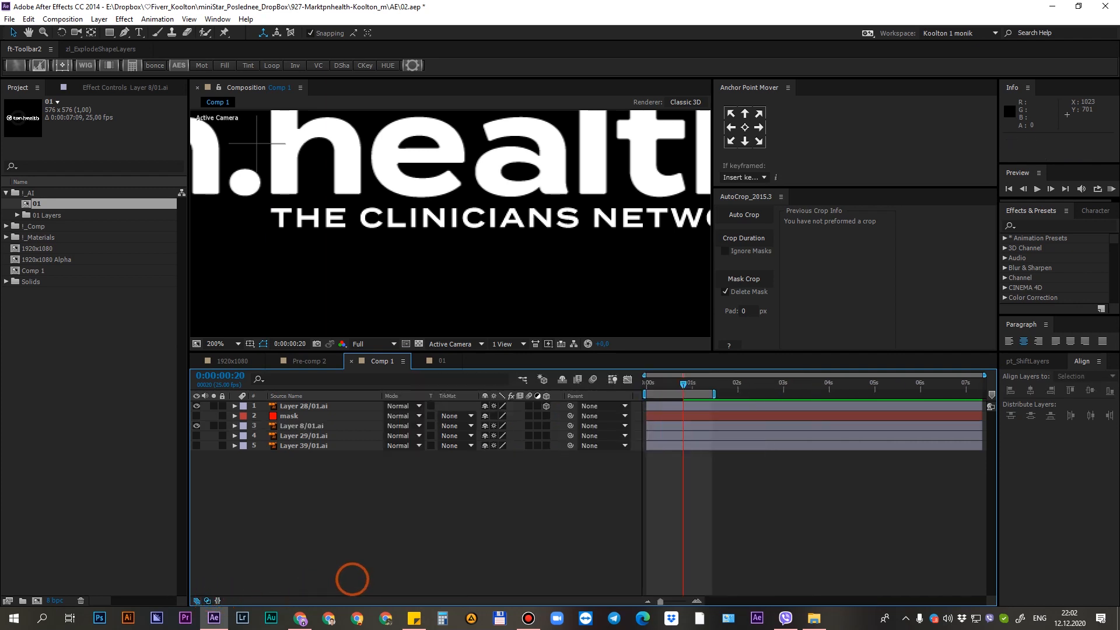
# Set the track matte of Layer 8/01.ai to Alpha Matte "mask"
pyautogui.click(300, 426)
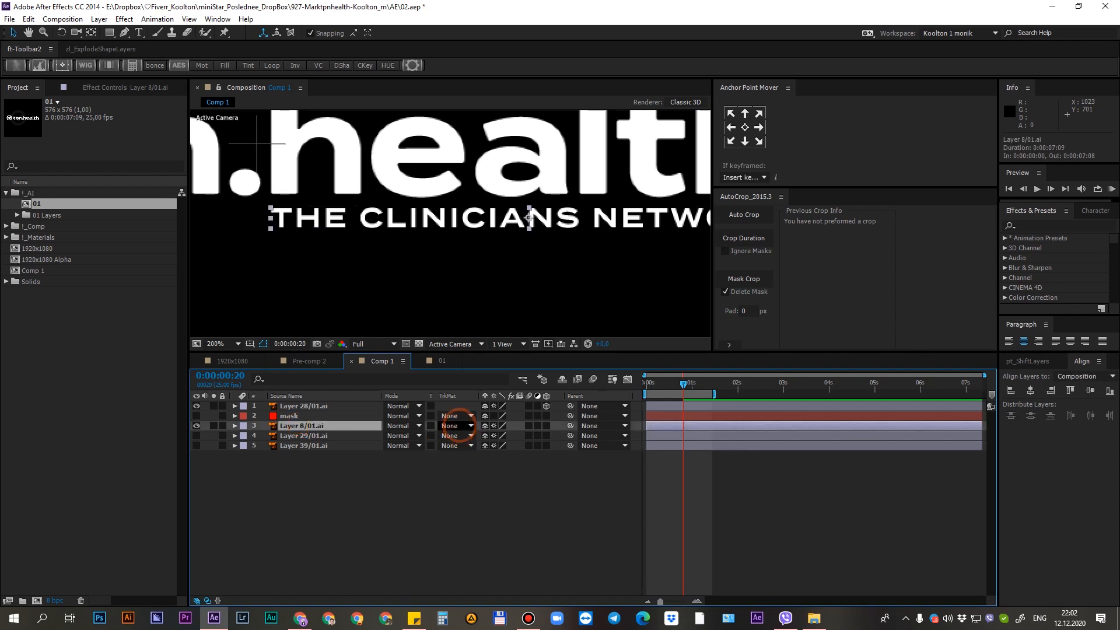
pyautogui.click(455, 426)
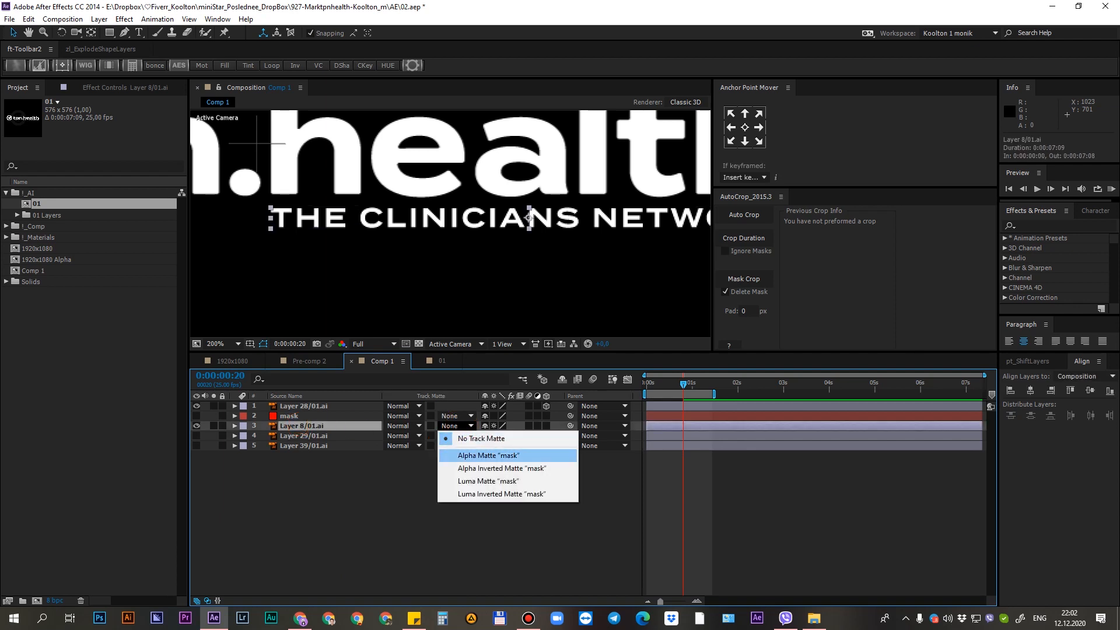
pyautogui.click(489, 455)
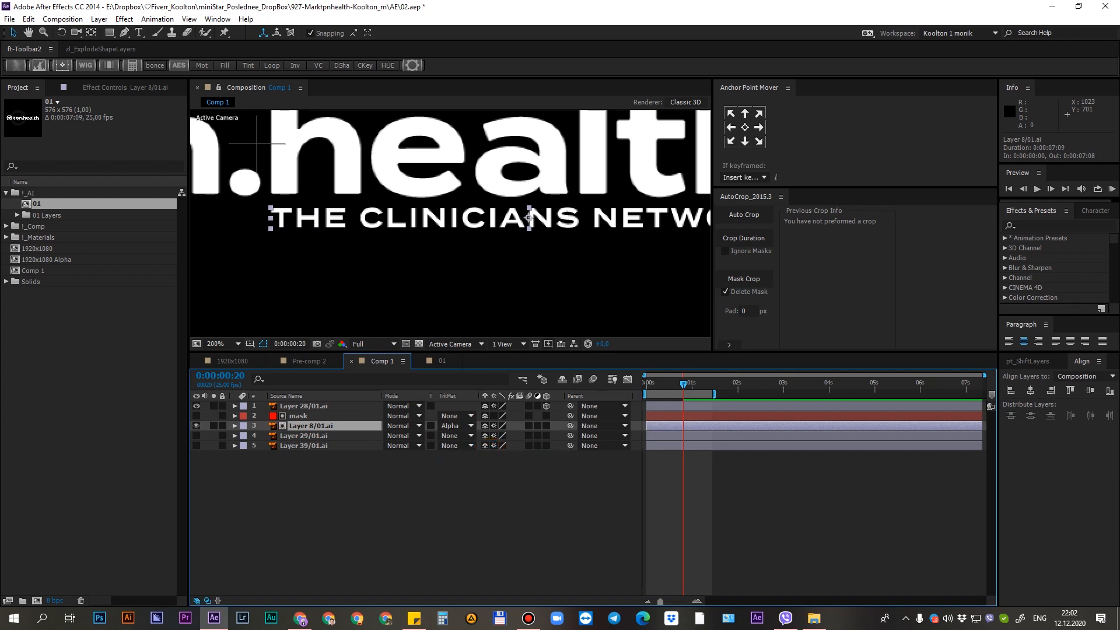
# Try Alpha Inverted Matte "mask" on Layer 8/01.ai and return it to Alpha Matte "mask"
pyautogui.click(461, 427)
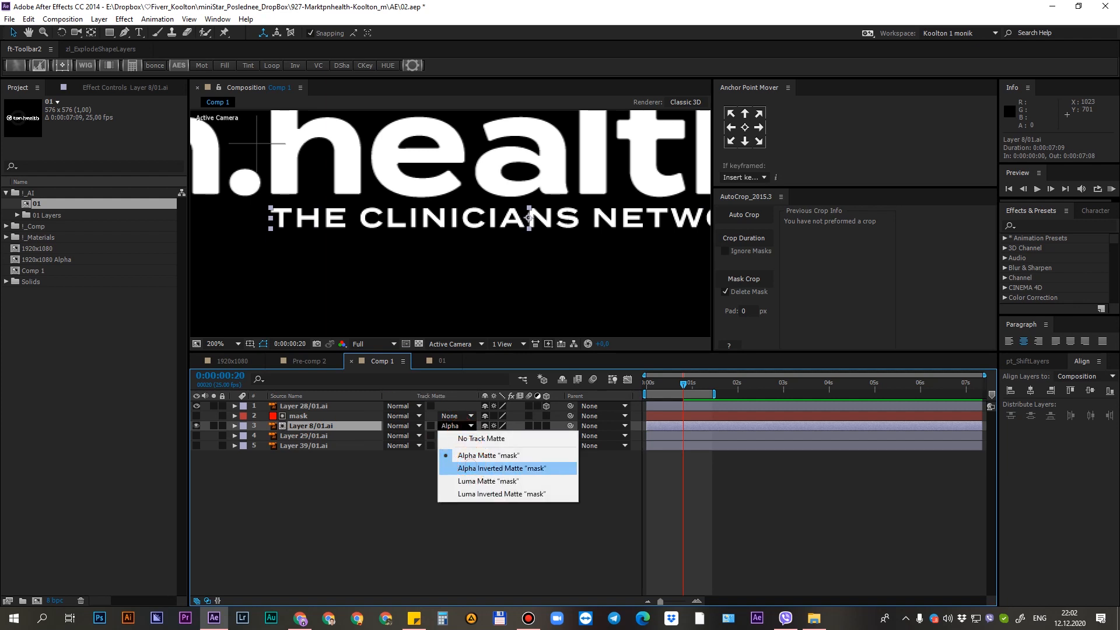
pyautogui.click(467, 467)
pyautogui.click(455, 426)
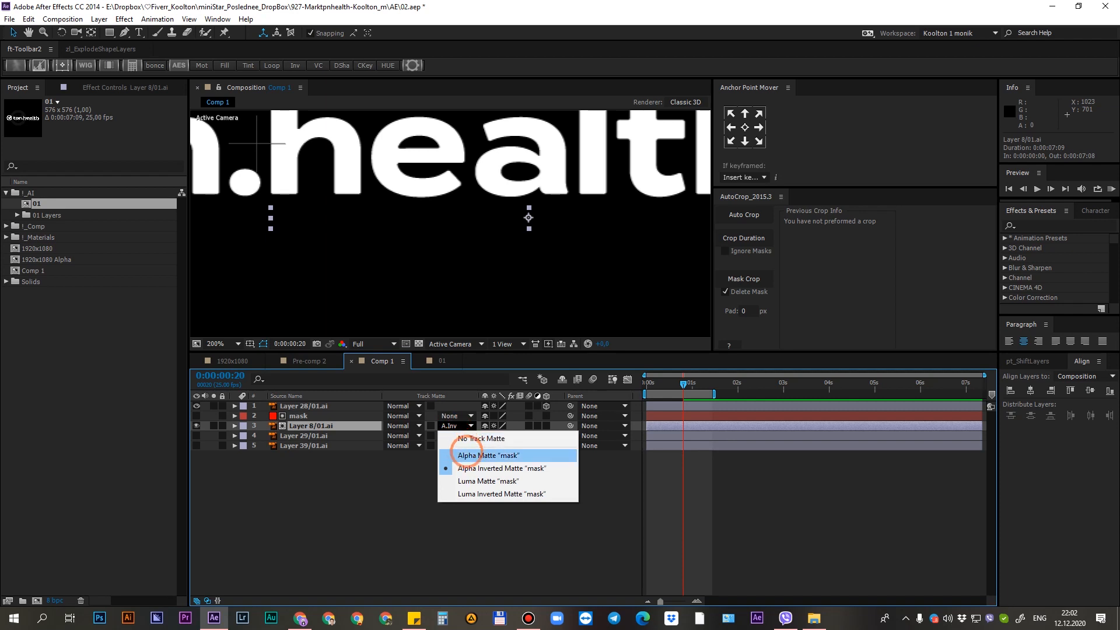
pyautogui.click(464, 455)
pyautogui.click(451, 426)
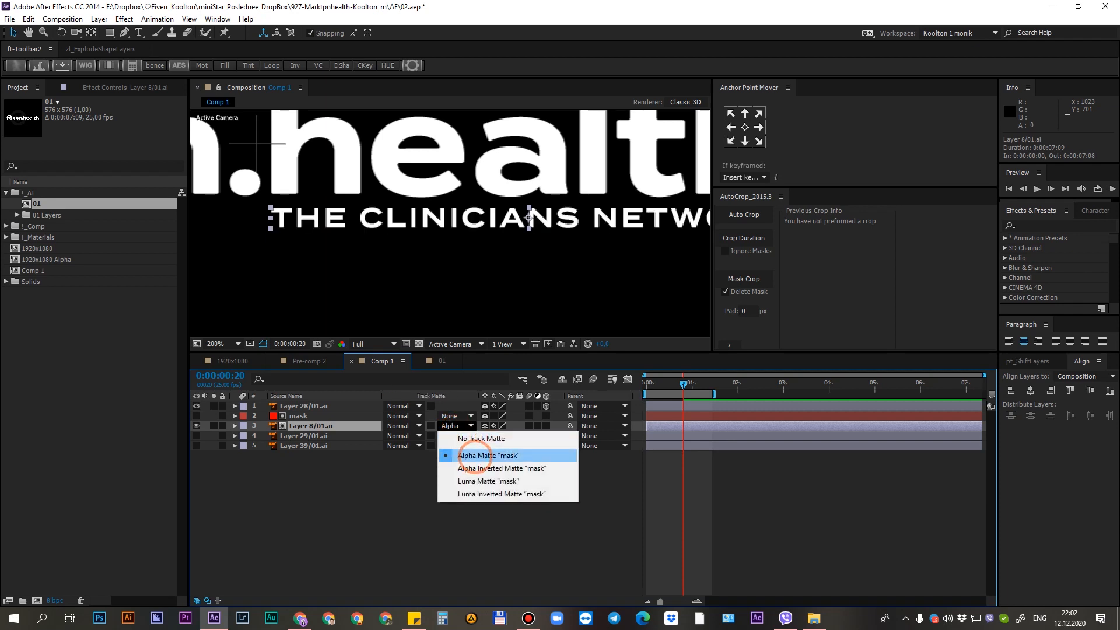
pyautogui.click(469, 454)
pyautogui.click(425, 475)
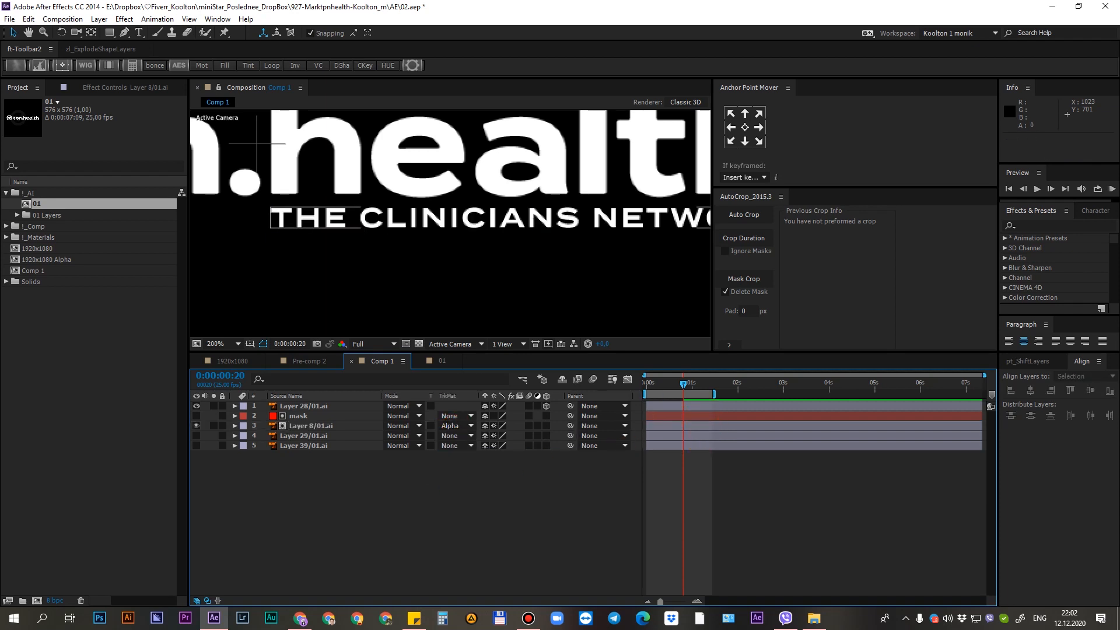
# Shift the tagline Layer 8/01.ai horizontally by about 19 px to the left, to position 1174, 603.1
pyautogui.click(309, 426)
pyautogui.scroll(-1, 412, 256)
pyautogui.hotkey('shift', 'v')
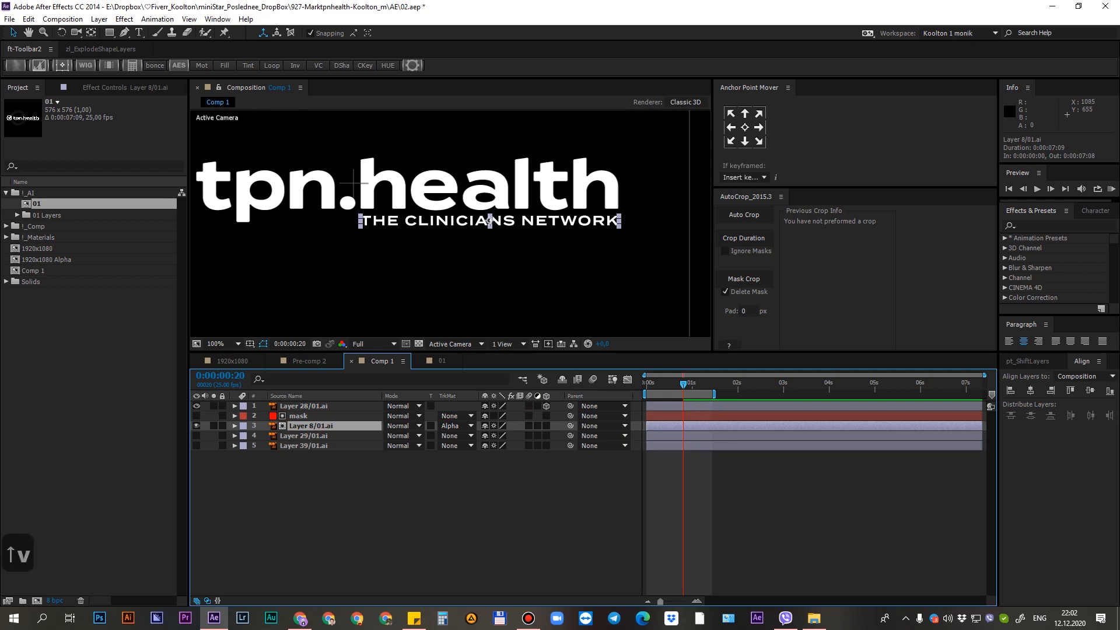
pyautogui.moveTo(461, 220)
pyautogui.mouseDown()
pyautogui.moveTo(461, 253)
pyautogui.moveTo(461, 240)
pyautogui.moveTo(489, 237)
pyautogui.moveTo(490, 197)
pyautogui.moveTo(441, 220)
pyautogui.mouseUp()
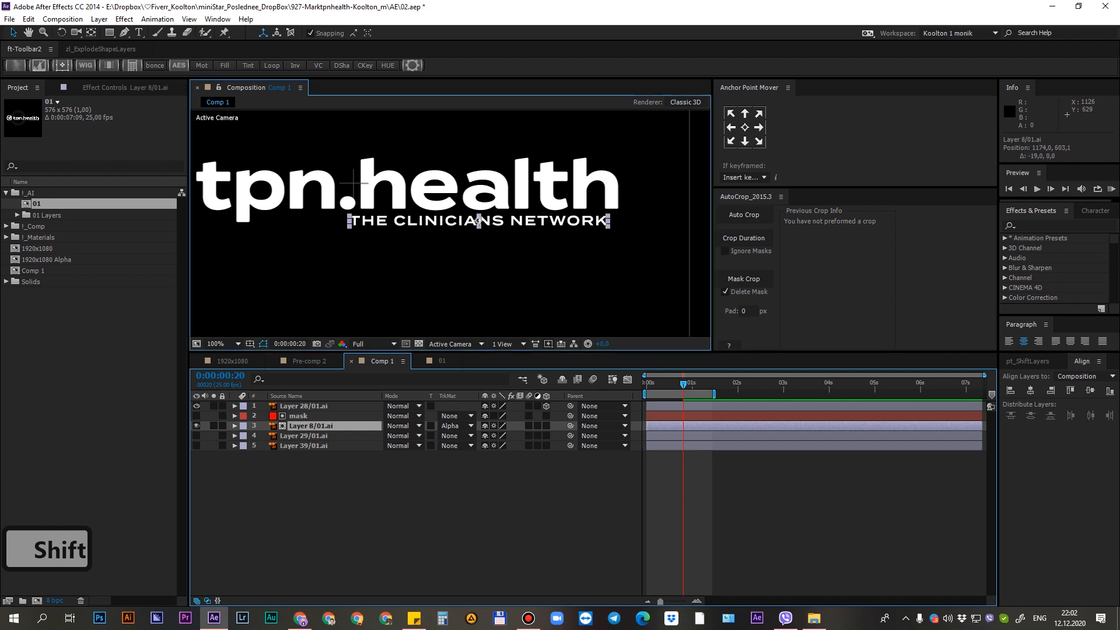
# Undo the last horizontal shift of the tagline Layer 8/01.ai
pyautogui.hotkey('ctrl', 'z')
pyautogui.scroll(-1, 453, 233)
# Show and hide the mask solid, try moving the tagline Layer 8/01.ai up behind the lettering, and undo the move
pyautogui.click(197, 415)
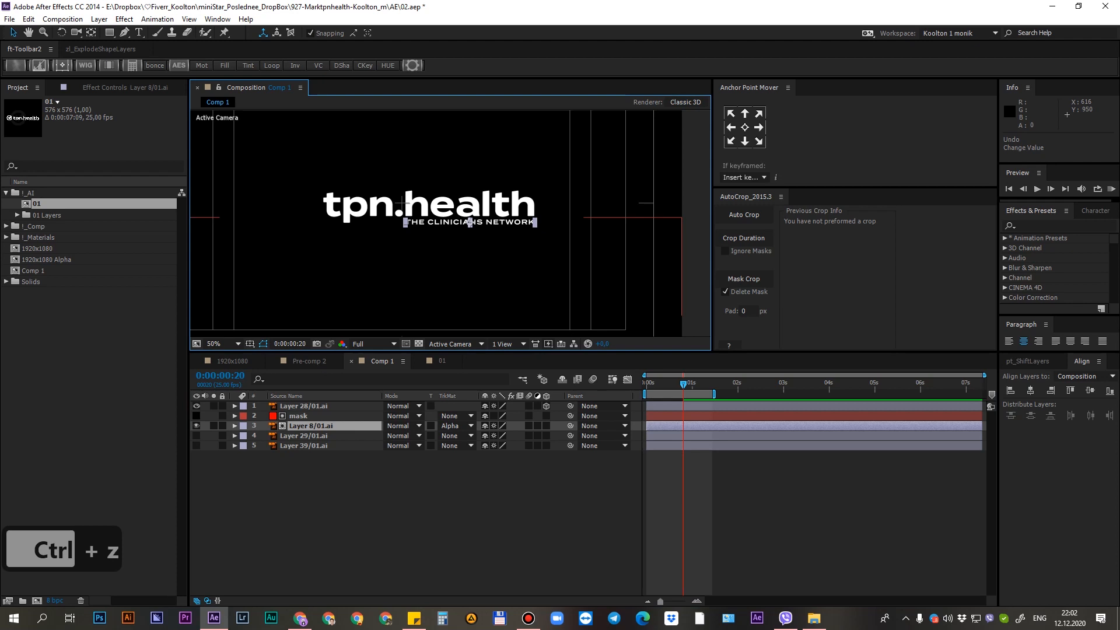
pyautogui.scroll(1, 450, 222)
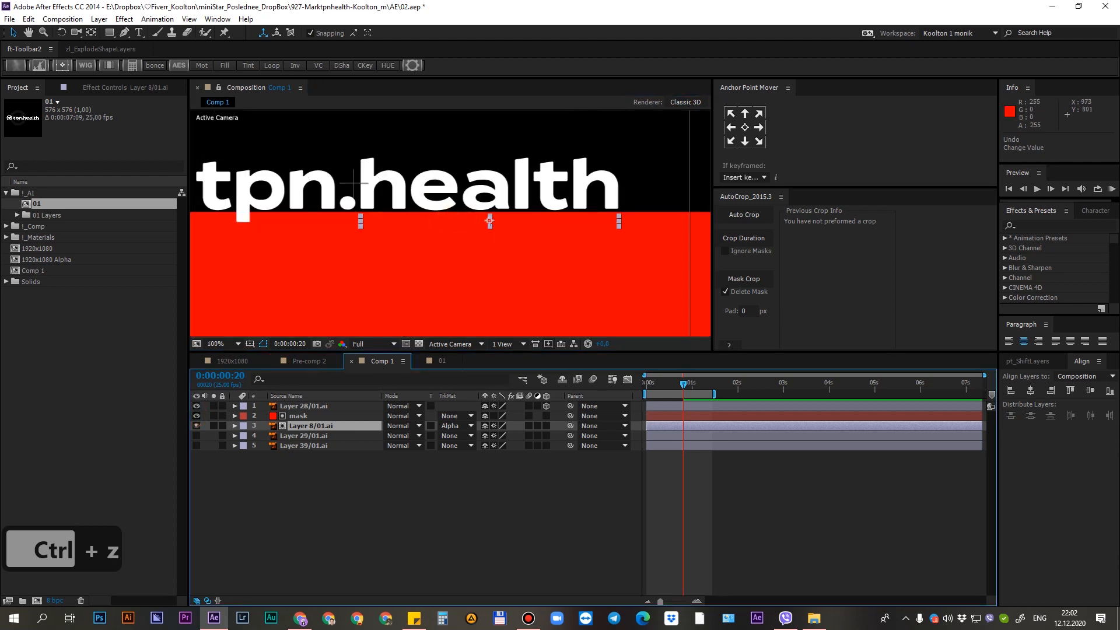
pyautogui.click(197, 415)
pyautogui.moveTo(489, 221); pyautogui.dragTo(489, 119)
pyautogui.hotkey('ctrl', 'z')
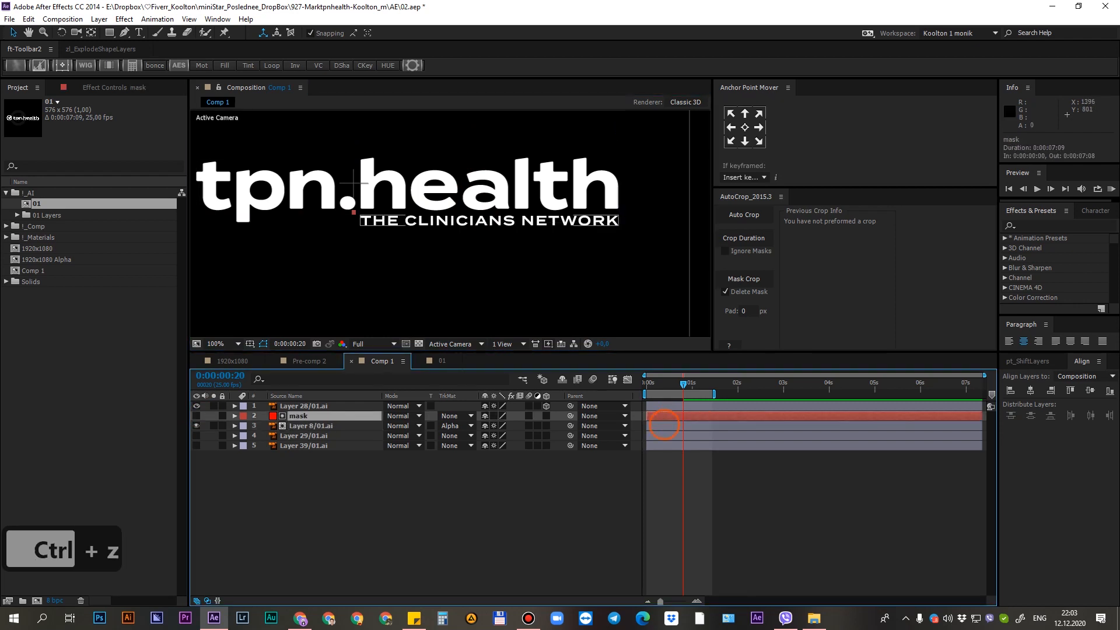
# Nudge the mask and Layer 8/01.ai 20 frames later together and extend the work area's end to just past 5 seconds
pyautogui.keyDown('shift'); pyautogui.click(665, 416); pyautogui.keyUp('shift')
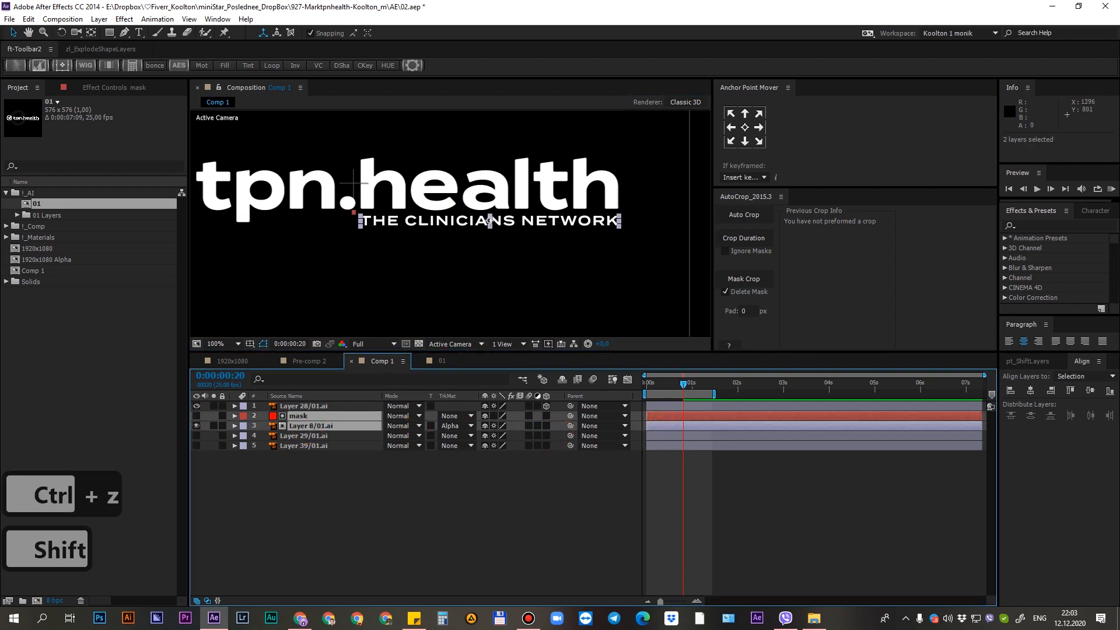
pyautogui.hotkey('alt', 'shift', 'pagedown')
pyautogui.hotkey('alt', 'shift', 'pagedown')
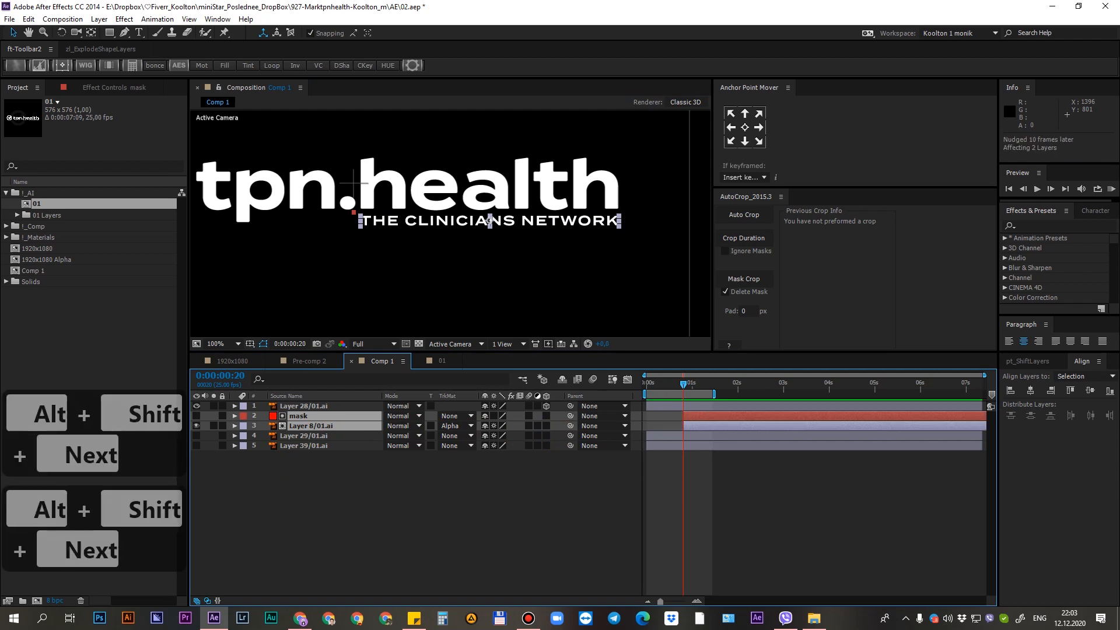
pyautogui.moveTo(713, 395); pyautogui.dragTo(887, 390)
pyautogui.click(696, 457)
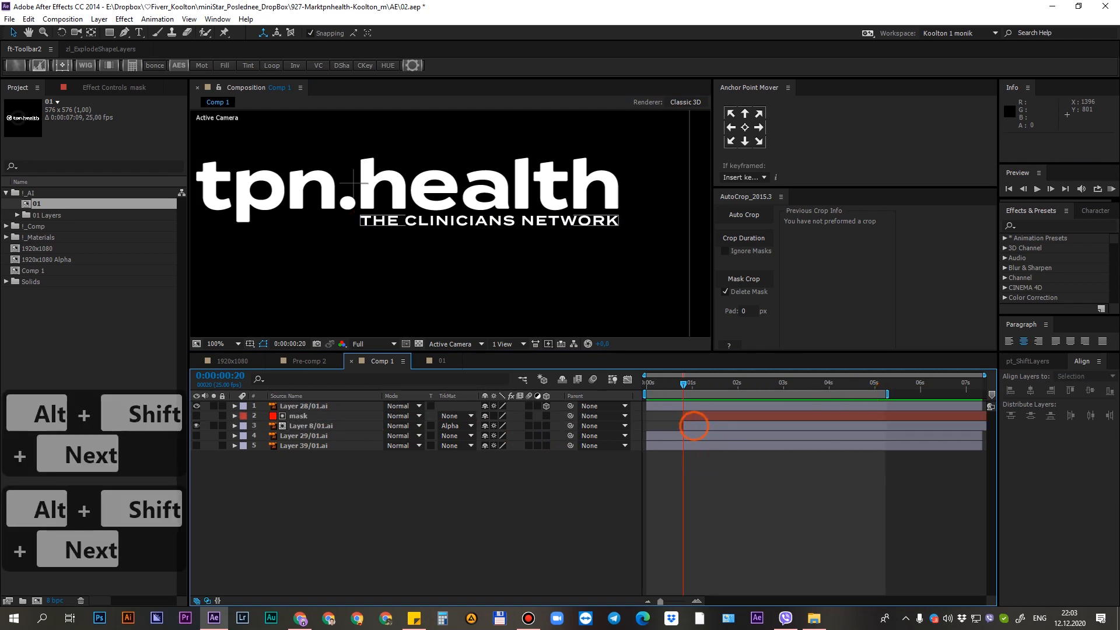
# Try nudging the mask alone and together with Layer 8/01.ai 10 frames later and back 10 frames earlier
pyautogui.click(695, 426)
pyautogui.click(696, 415)
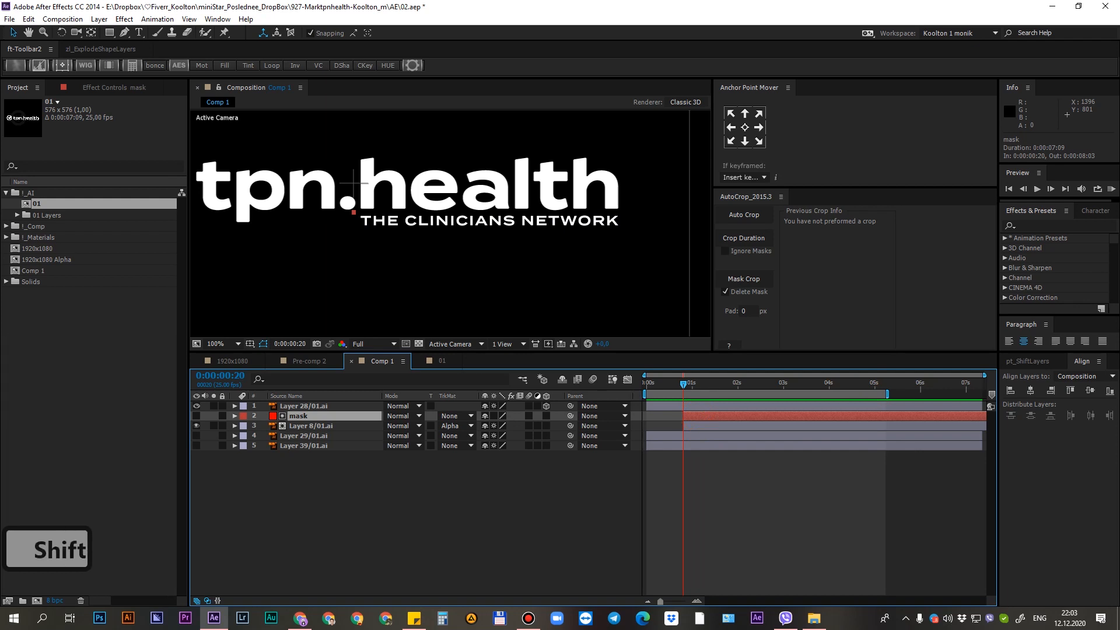
pyautogui.hotkey('alt', 'shift', 'pagedown')
pyautogui.hotkey('alt', 'shift', 'pageup')
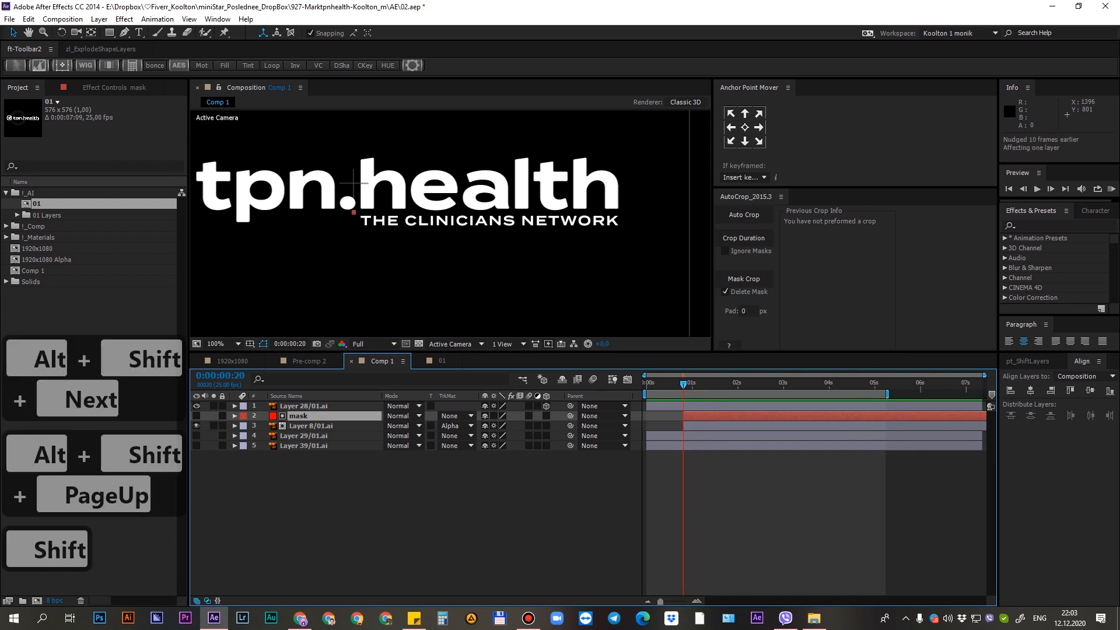
pyautogui.keyDown('shift'); pyautogui.click(684, 426); pyautogui.keyUp('shift')
pyautogui.hotkey('alt', 'shift', 'pagedown')
pyautogui.hotkey('alt', 'shift', 'pageup')
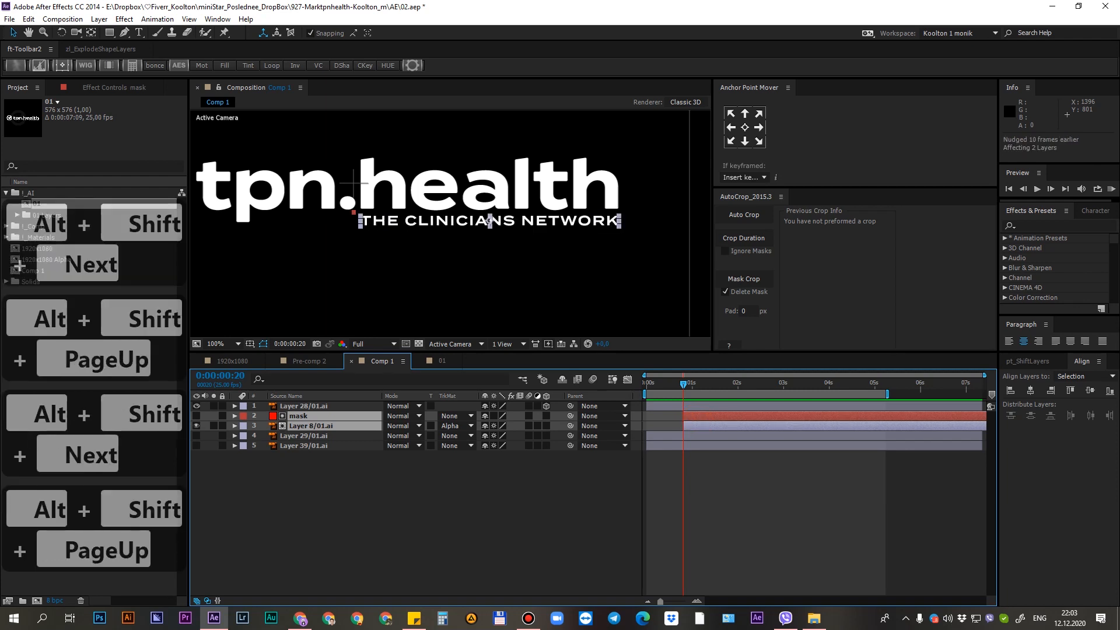
pyautogui.hotkey('alt', 'shift', 'pagedown')
pyautogui.hotkey('alt', 'shift', 'pageup')
pyautogui.click(254, 435)
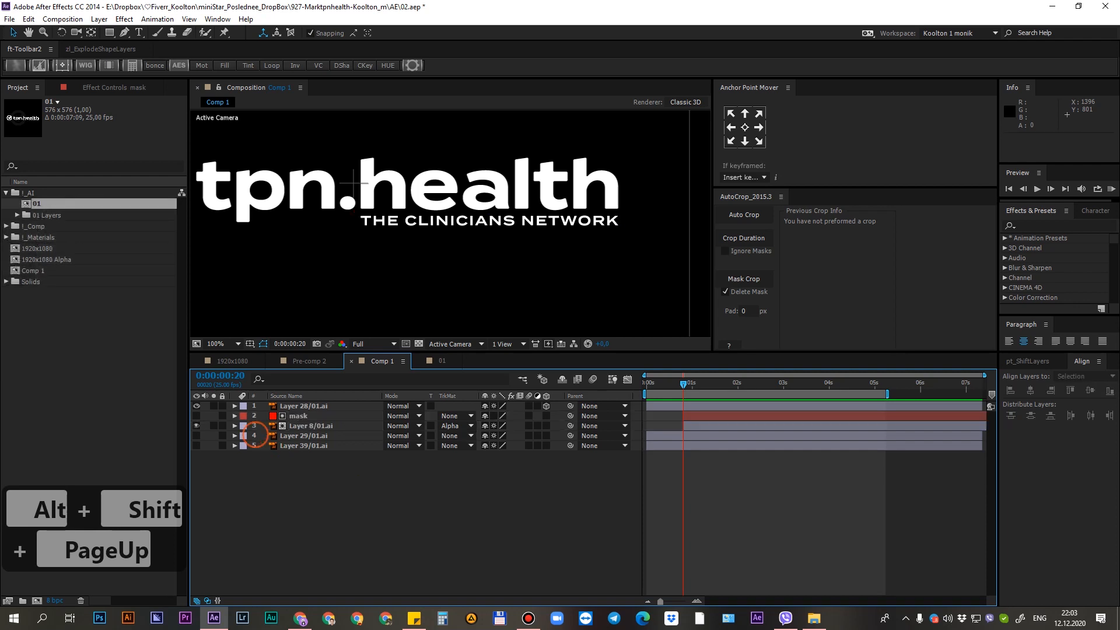
# Expand the Transform properties of Layer 8/01.ai, examine its Position values, and collapse the layer again
pyautogui.click(299, 424)
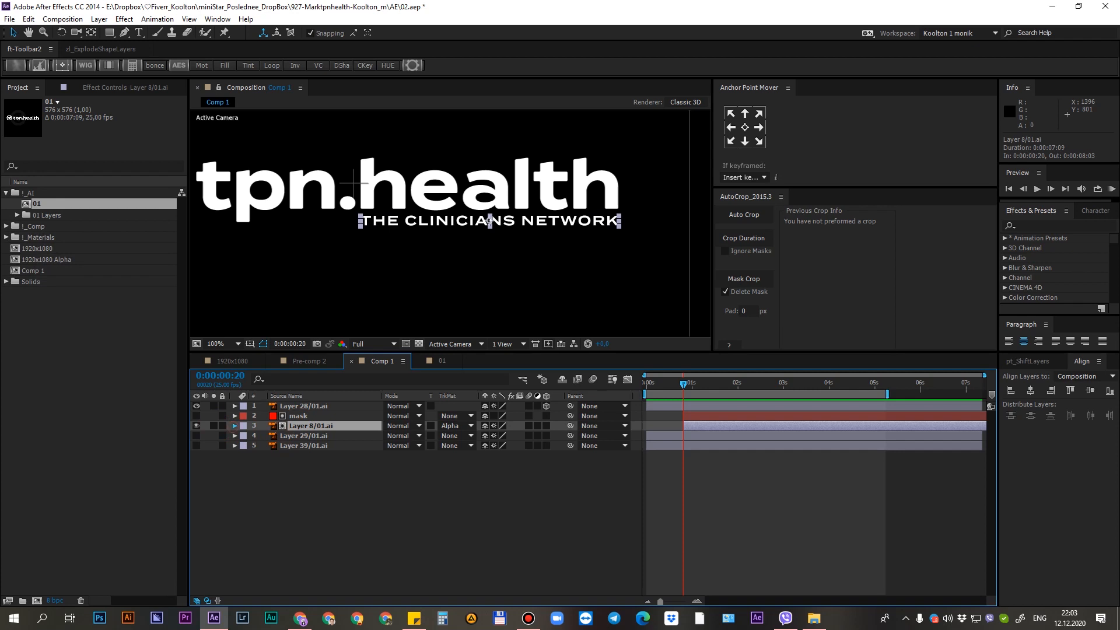
pyautogui.click(235, 426)
pyautogui.click(244, 436)
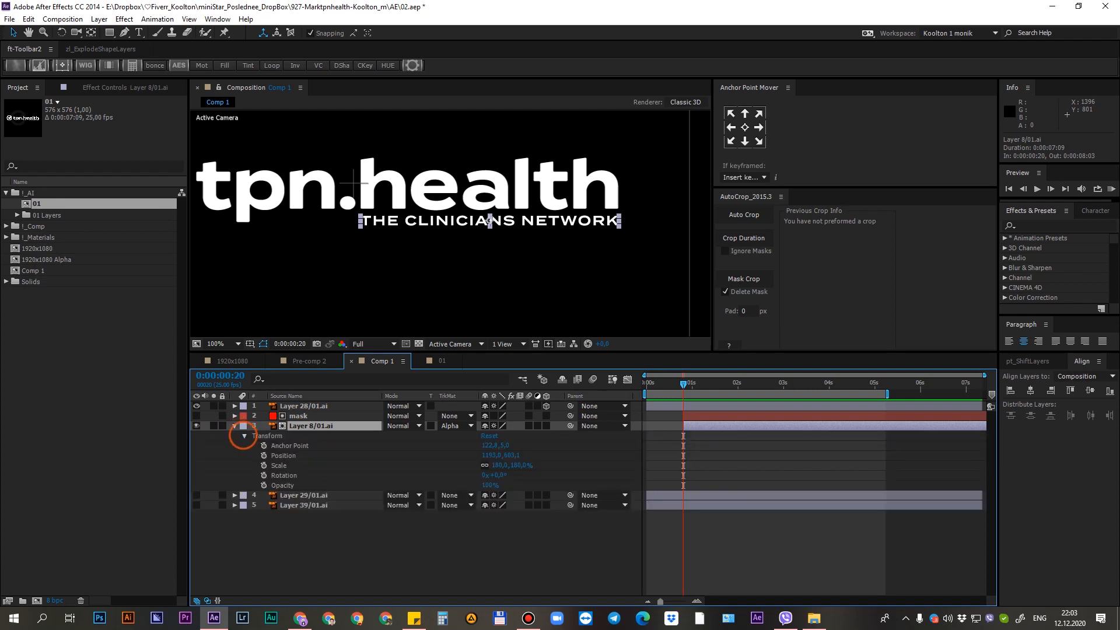
pyautogui.click(285, 455)
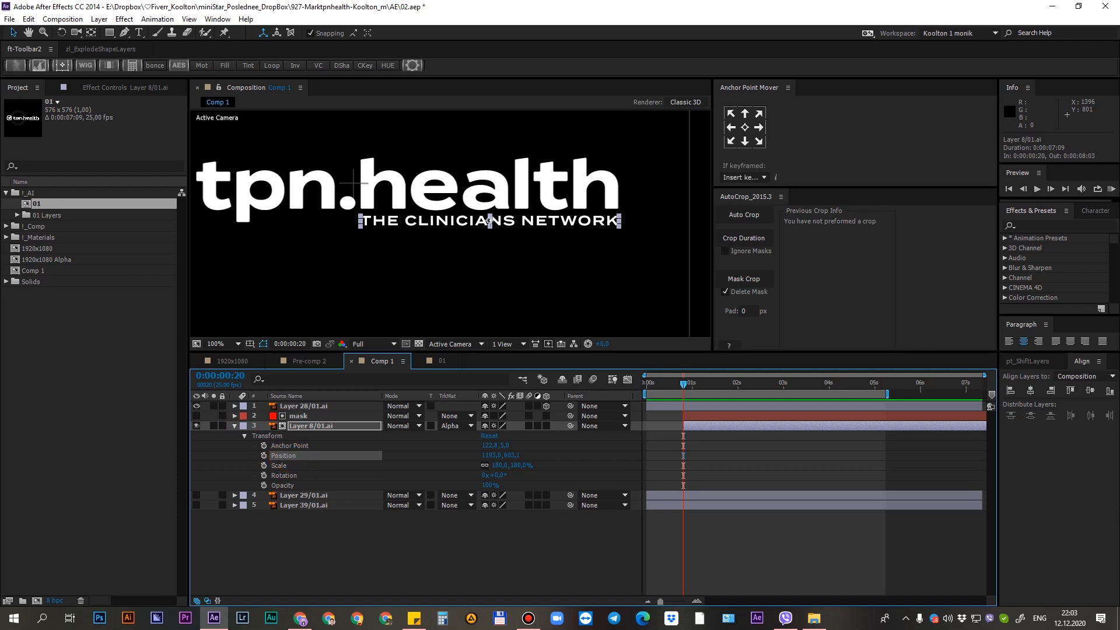
pyautogui.click(493, 457)
pyautogui.click(527, 455)
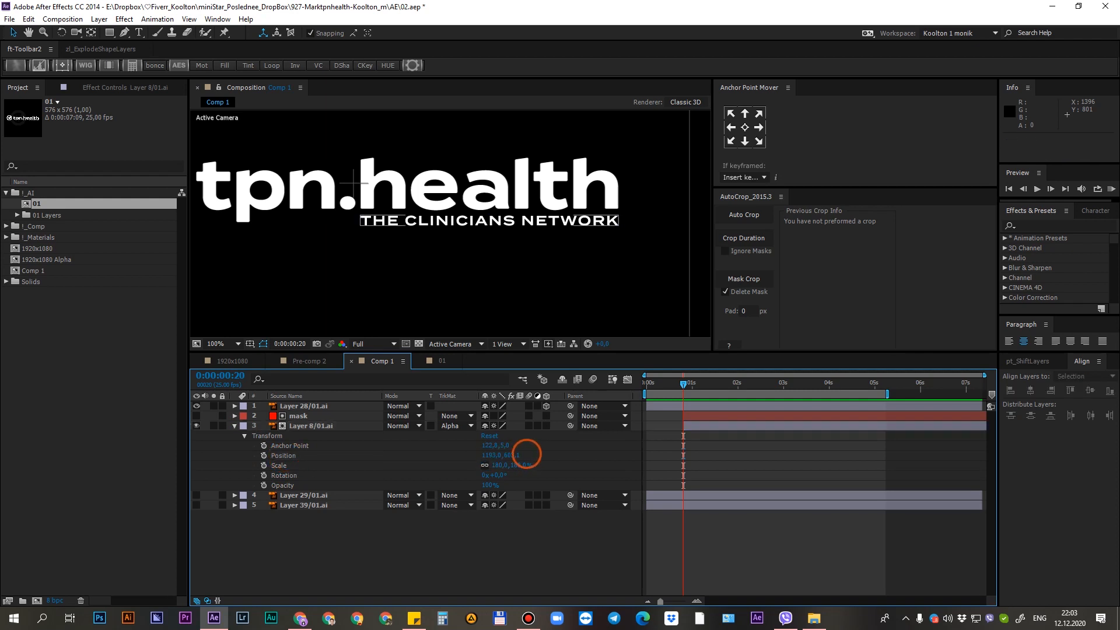
pyautogui.click(514, 455)
pyautogui.click(287, 455)
pyautogui.click(244, 436)
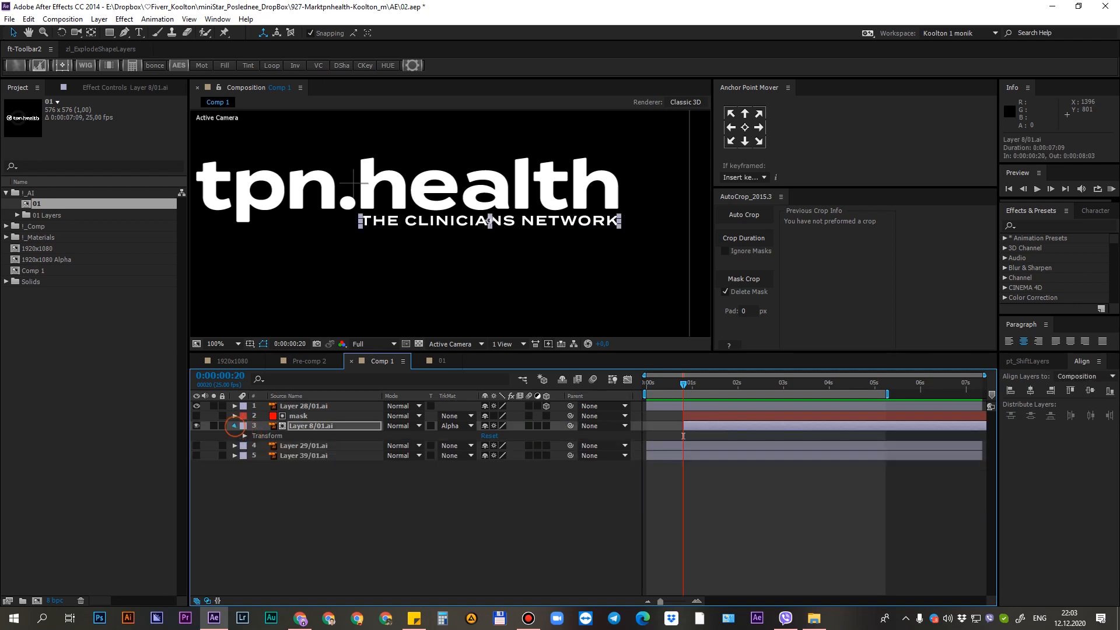
pyautogui.click(234, 425)
# Reveal only the Position property of Layer 8/01.ai and set a Position keyframe at 0:00:00:20
pyautogui.press('F2')
pyautogui.click(303, 426)
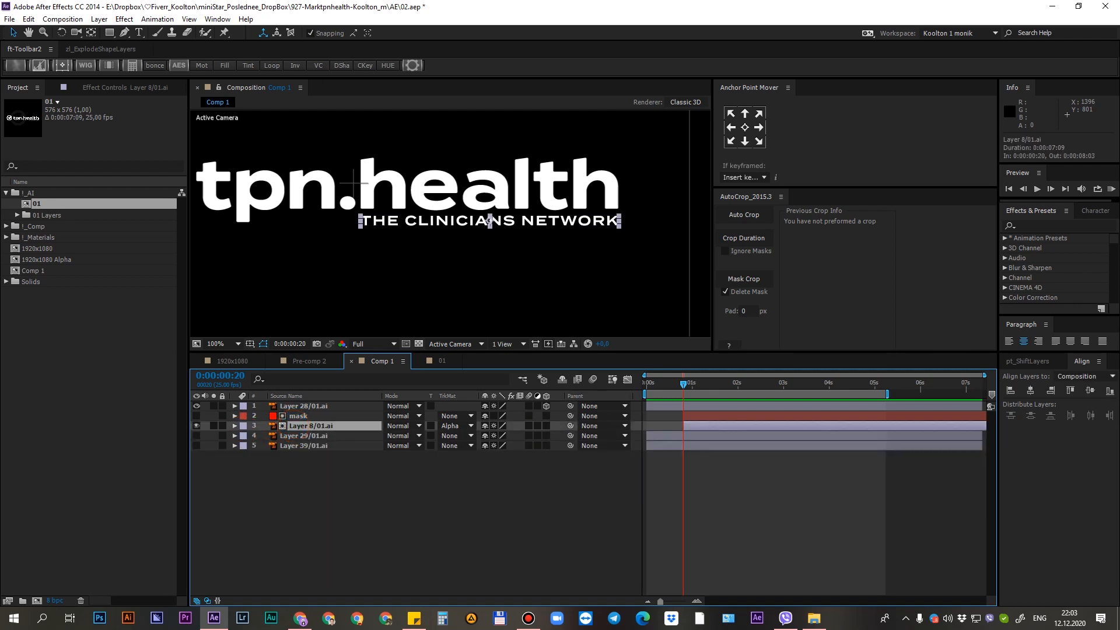
pyautogui.press('p')
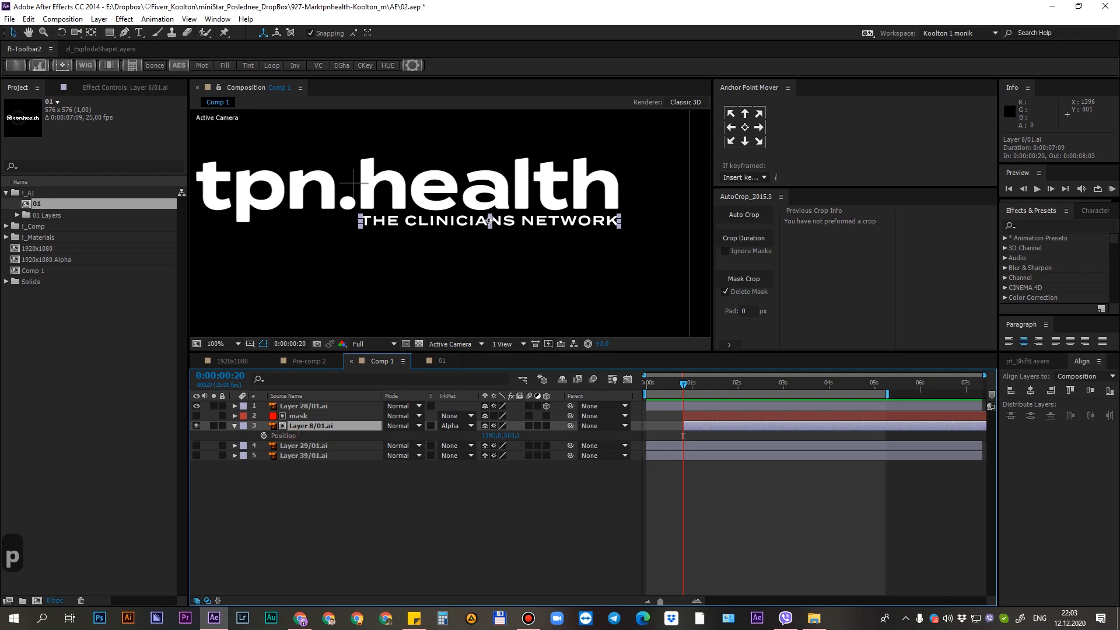
pyautogui.click(271, 436)
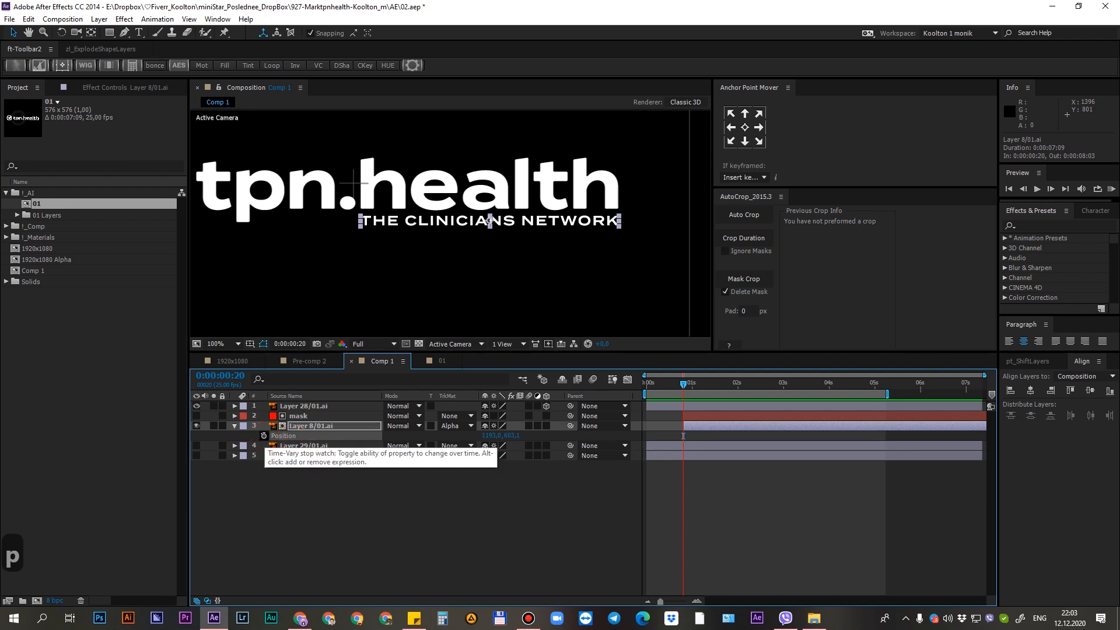
pyautogui.click(264, 435)
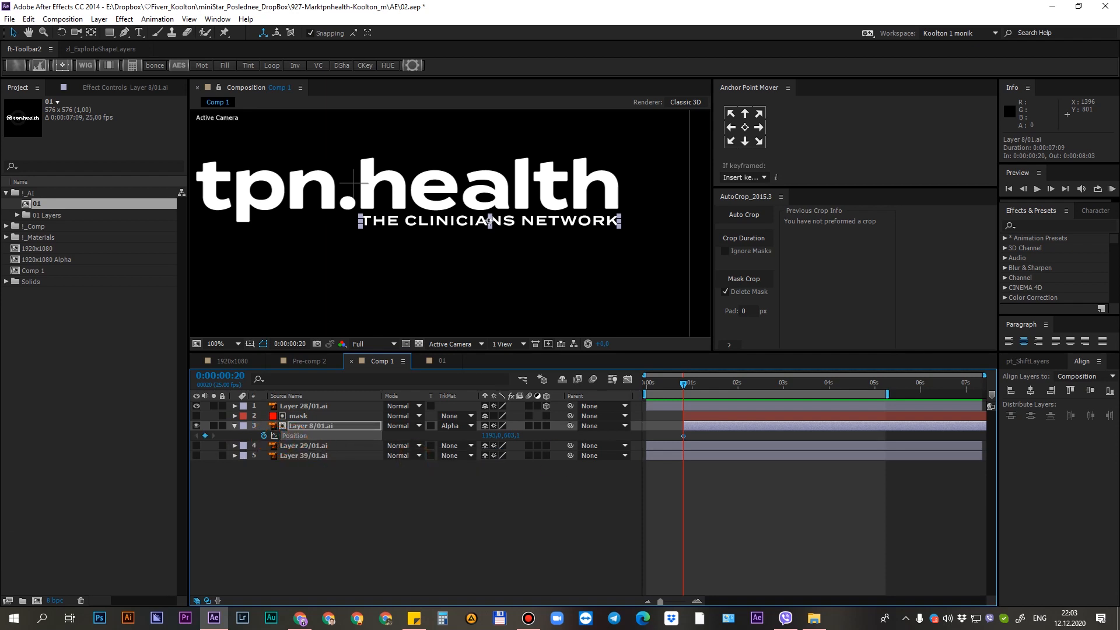
# Shift the tagline's Position keyframe 20 frames later and set its Y position to 579.1 at 0:00:00:20
pyautogui.moveTo(684, 436); pyautogui.dragTo(687, 436)
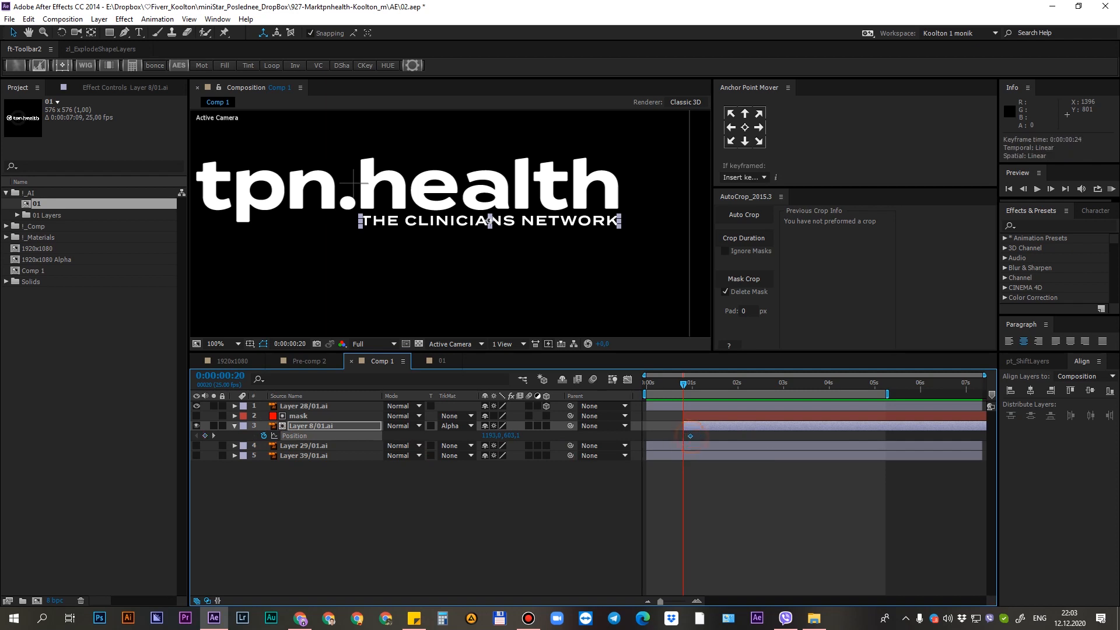
pyautogui.hotkey('ctrl', 'z')
pyautogui.click(659, 435)
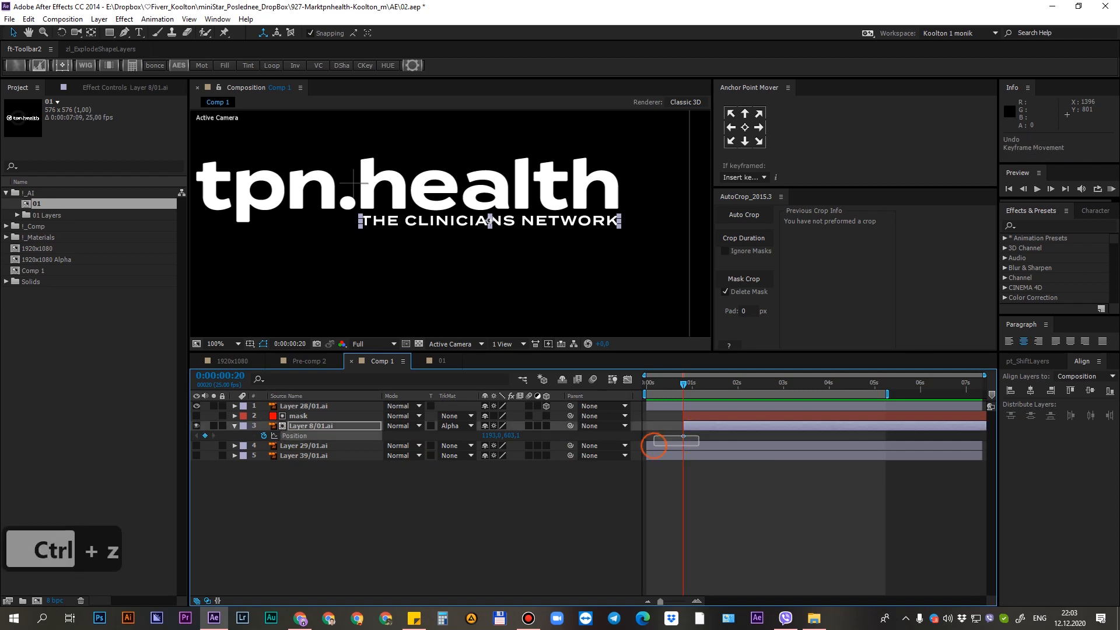
pyautogui.hotkey('alt', 'shift', 'Right')
pyautogui.hotkey('alt', 'shift', 'Right')
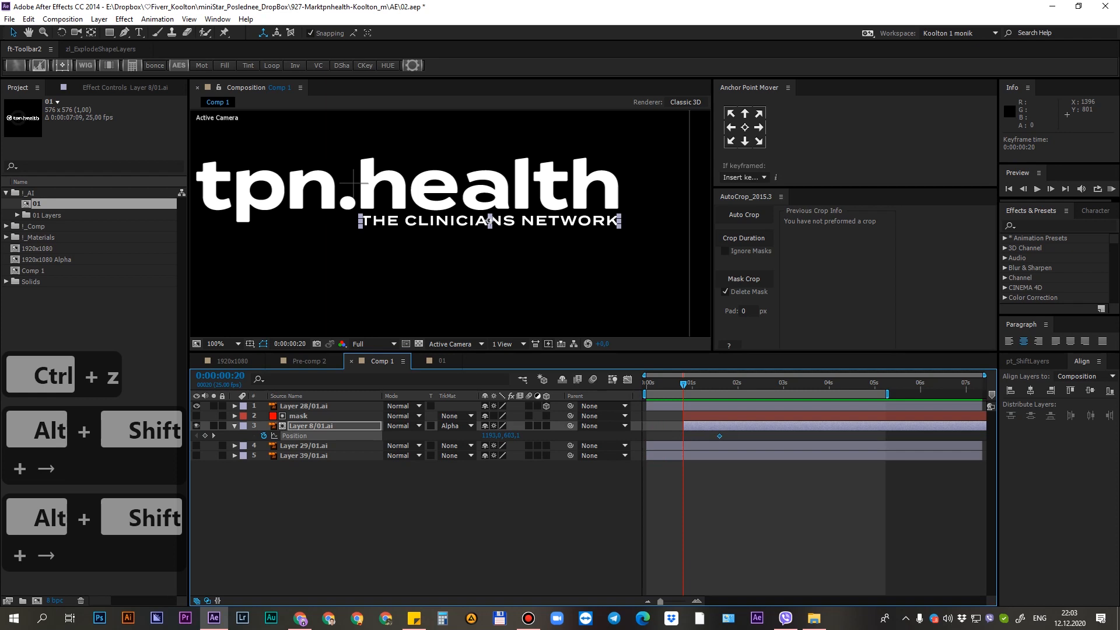
pyautogui.moveTo(506, 436); pyautogui.dragTo(498, 435)
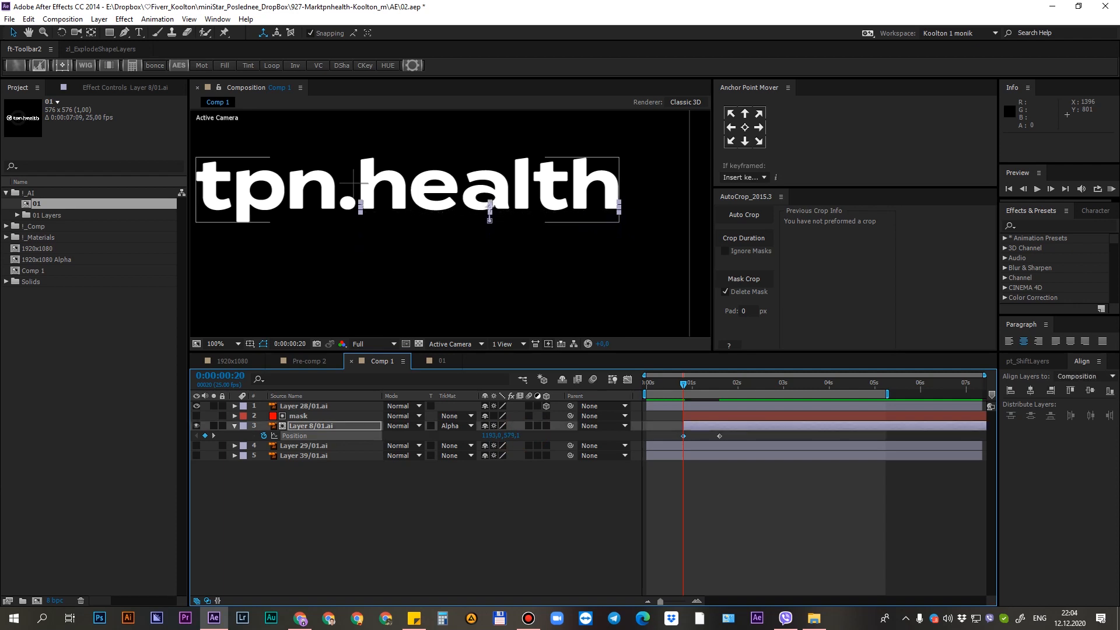
# Apply Easy Ease to both tagline Position keyframes, reshape the speed curve to peak early at about 123 px/sec, and preview the animation
pyautogui.click(669, 442)
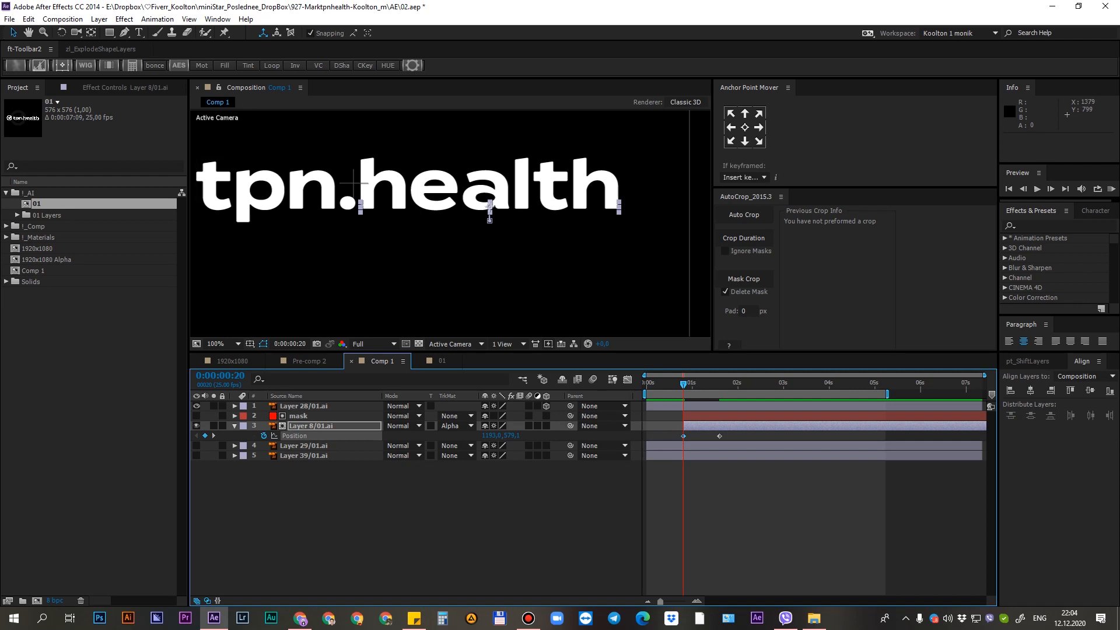
pyautogui.click(719, 435)
pyautogui.press('F9')
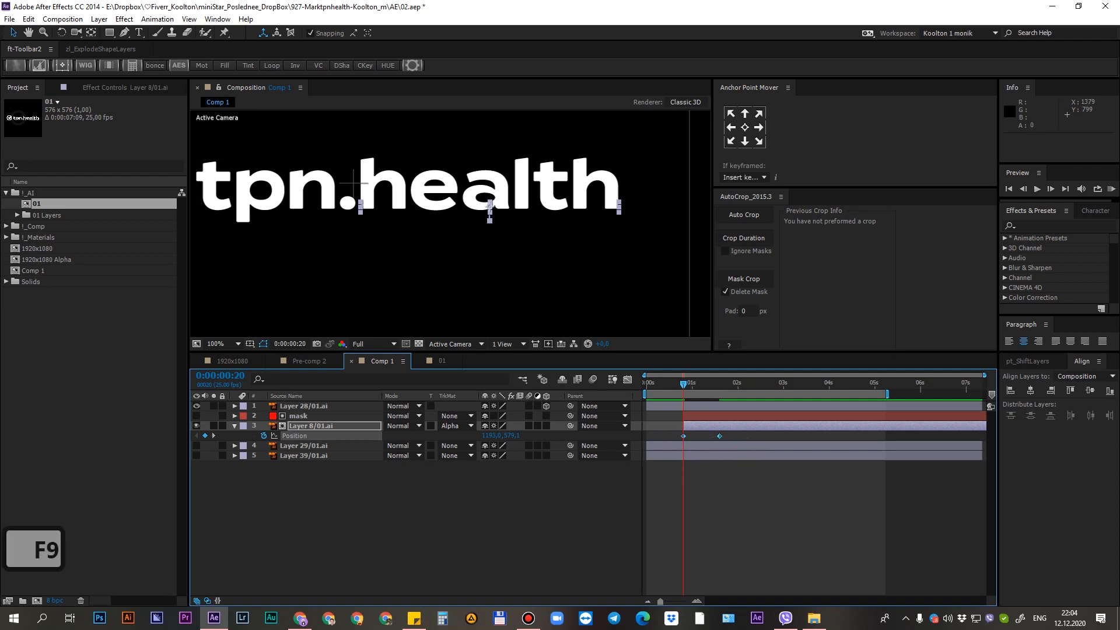
pyautogui.click(627, 380)
pyautogui.moveTo(745, 550); pyautogui.dragTo(675, 525)
pyautogui.click(712, 564)
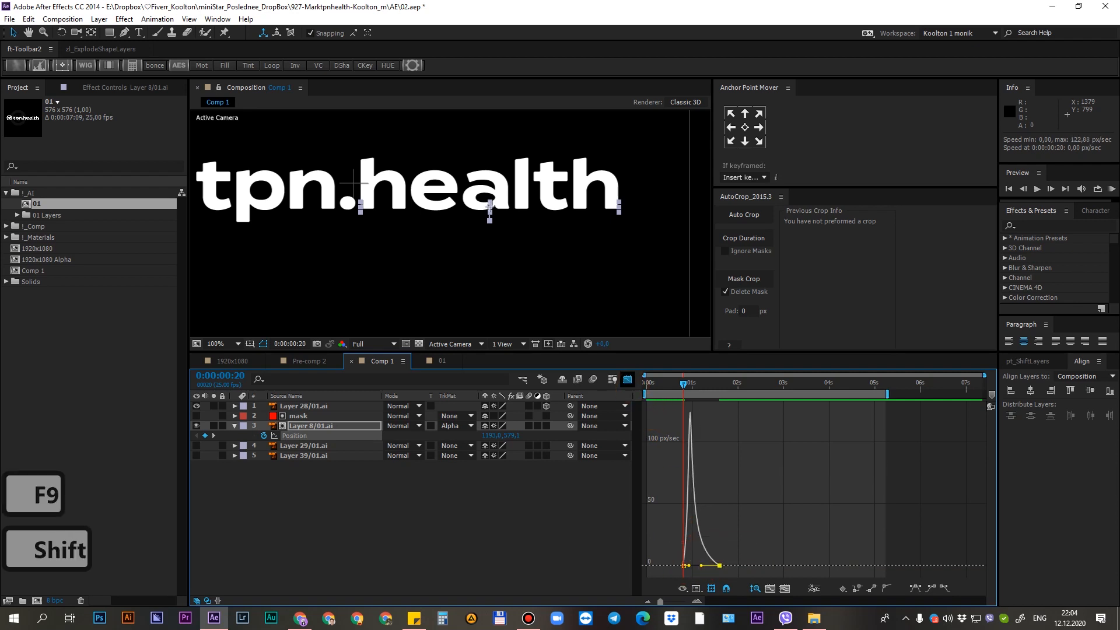
pyautogui.click(628, 380)
pyautogui.press('space')
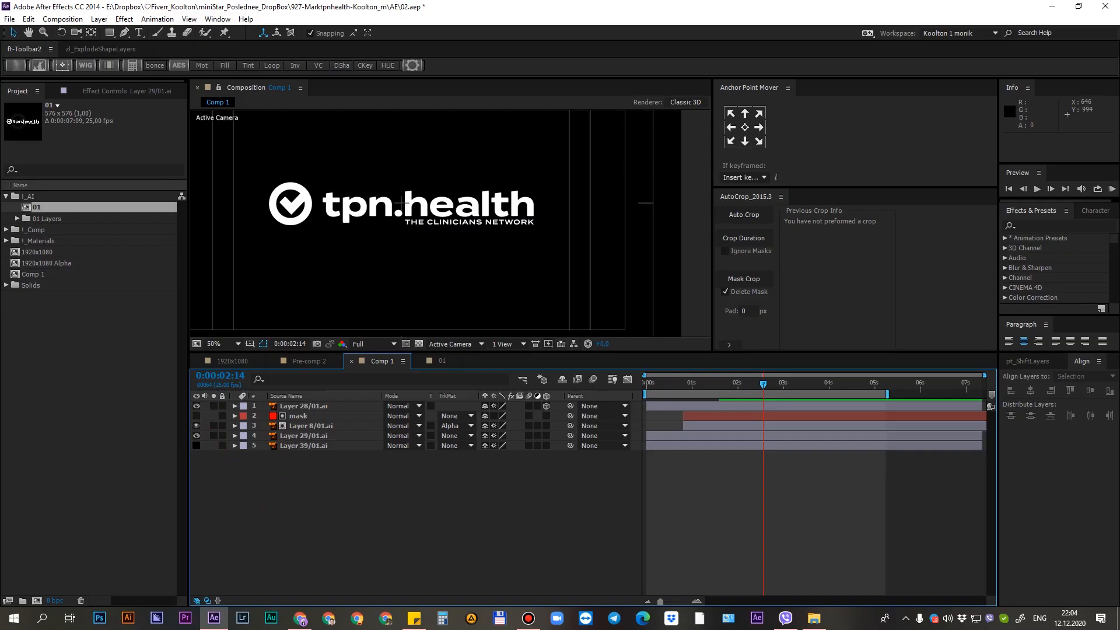
# Examine the circled checkmark icon on Layer 29/01.ai close up, toggling its visibility
pyautogui.scroll(4, 400, 202)
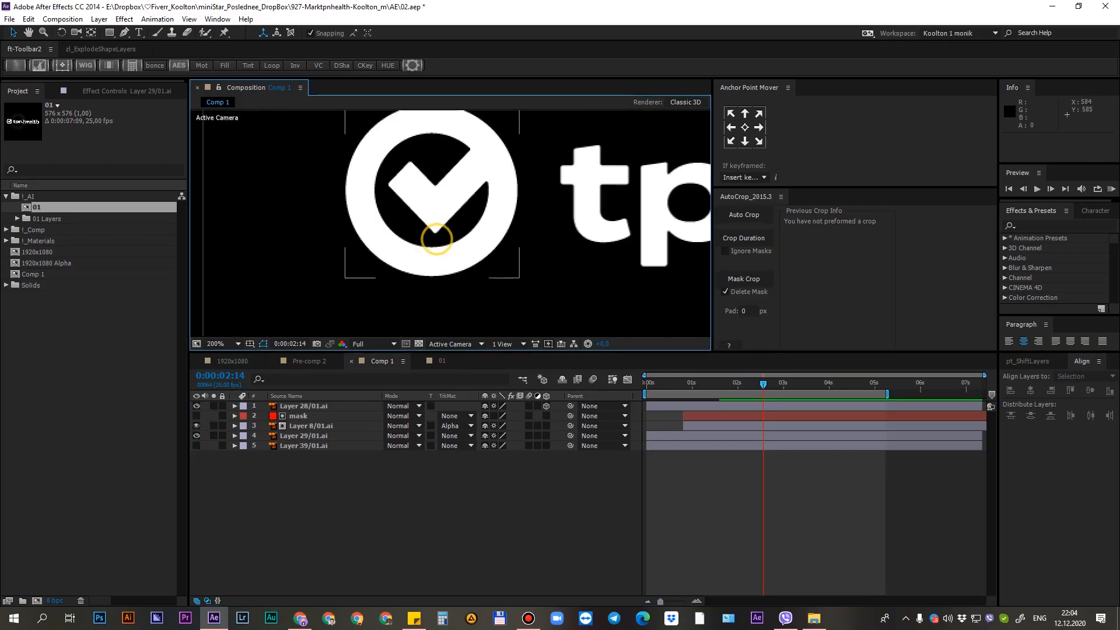
pyautogui.click(196, 435)
pyautogui.click(197, 435)
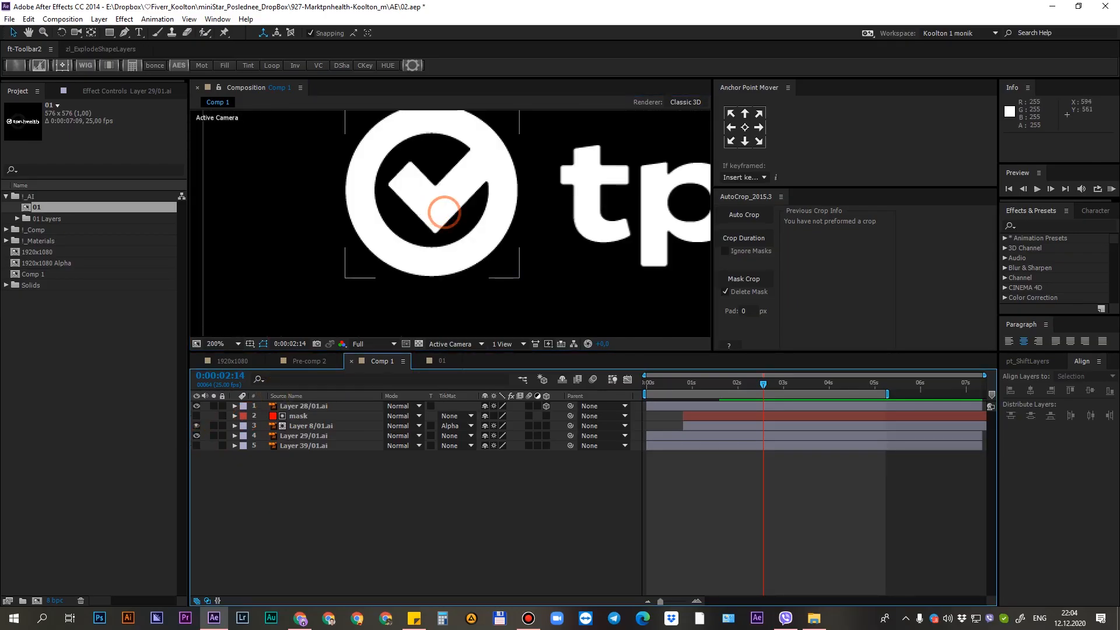
pyautogui.click(304, 435)
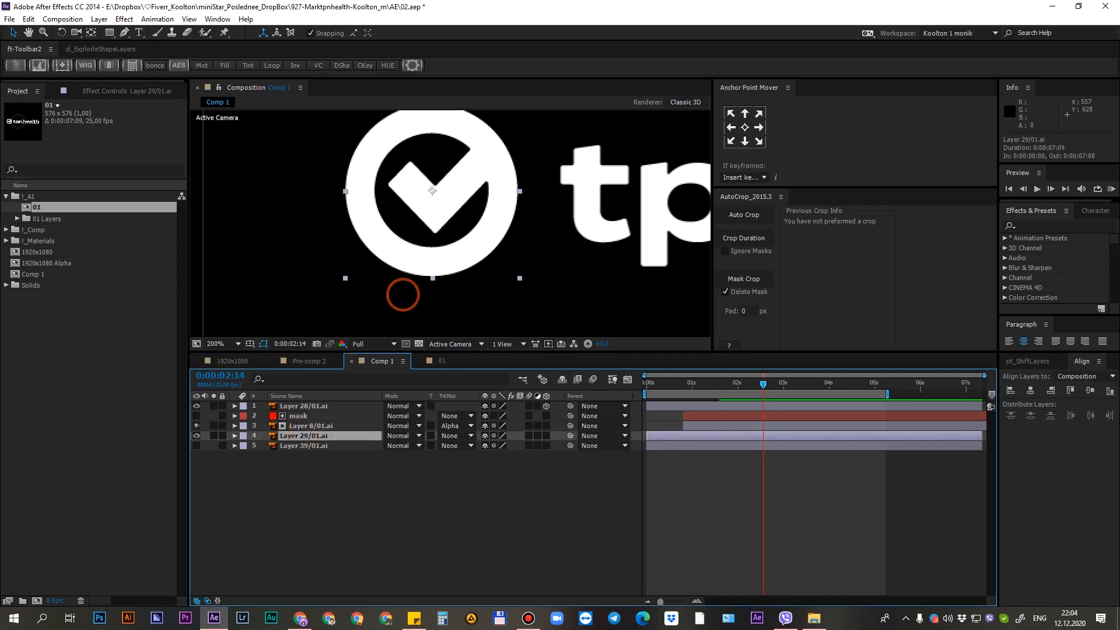
pyautogui.moveTo(440, 194); pyautogui.dragTo(456, 222)
pyautogui.scroll(-1, 412, 232)
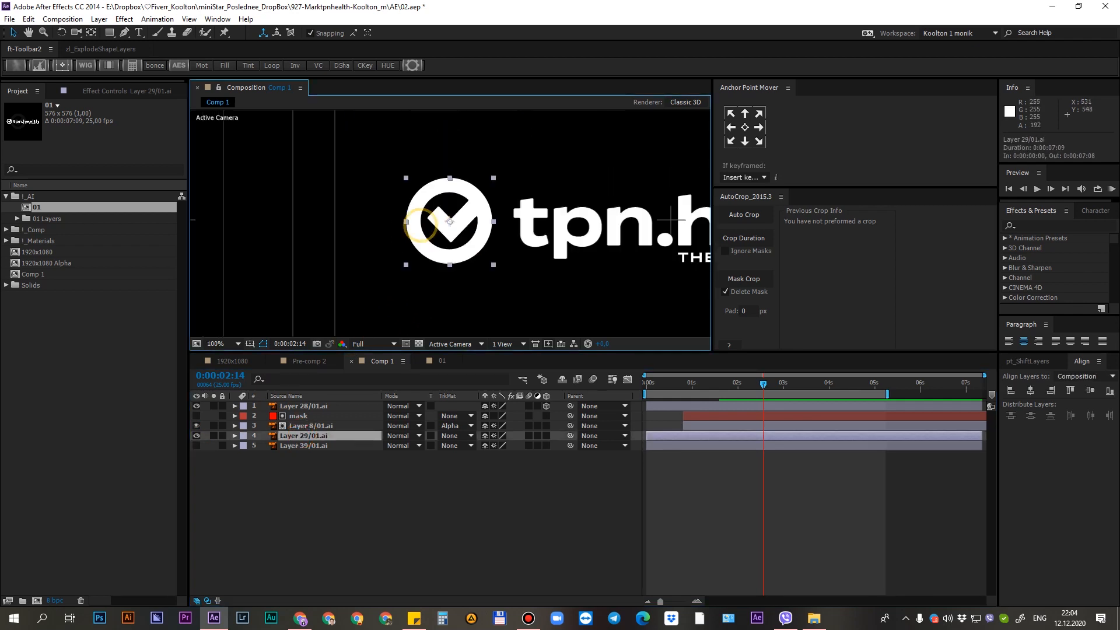
pyautogui.scroll(1, 412, 233)
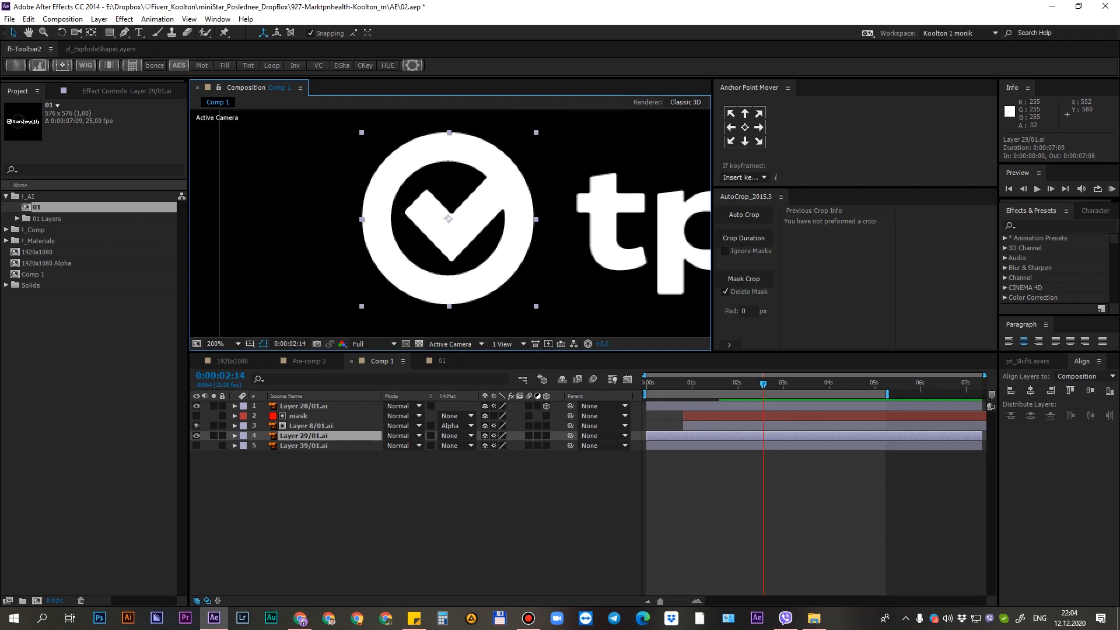
pyautogui.click(312, 467)
pyautogui.click(338, 436)
pyautogui.click(352, 481)
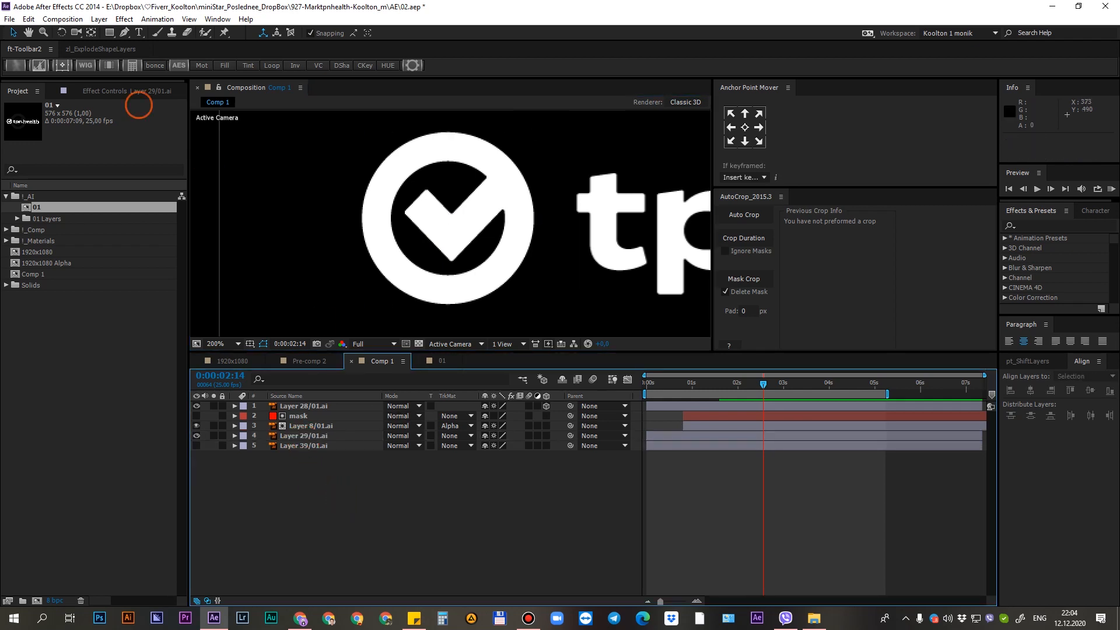
# Draw a circle about 127 px in diameter from the icon's center on a new shape layer, with a red 25 px stroke
pyautogui.moveTo(109, 32)
pyautogui.mouseDown()
pyautogui.moveTo(169, 45)
pyautogui.moveTo(160, 58)
pyautogui.mouseUp()
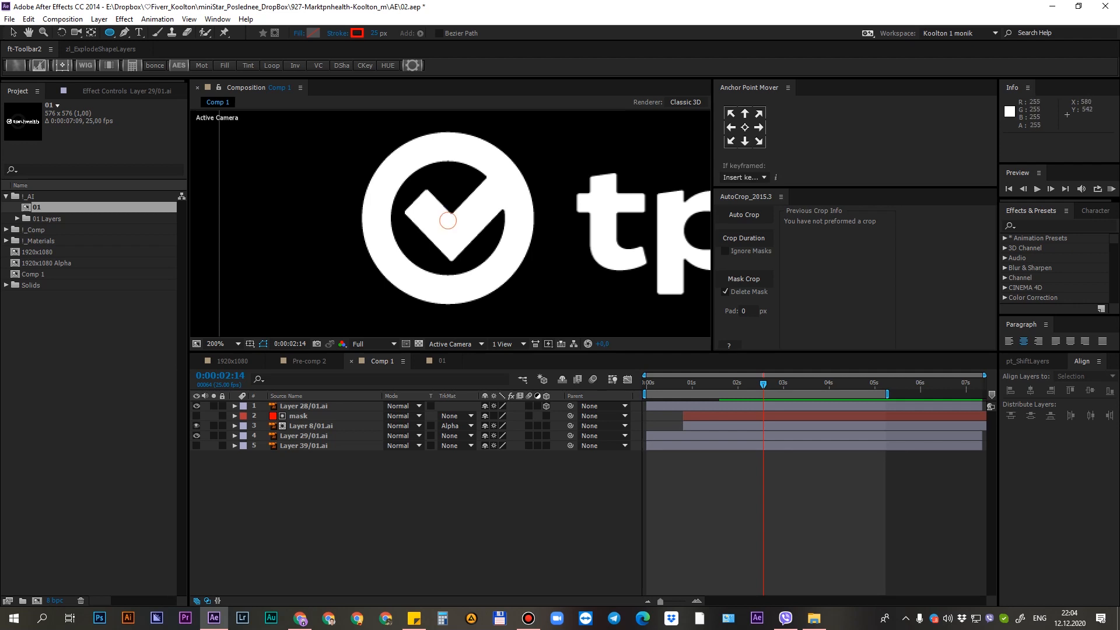
pyautogui.moveTo(448, 221); pyautogui.dragTo(523, 295)
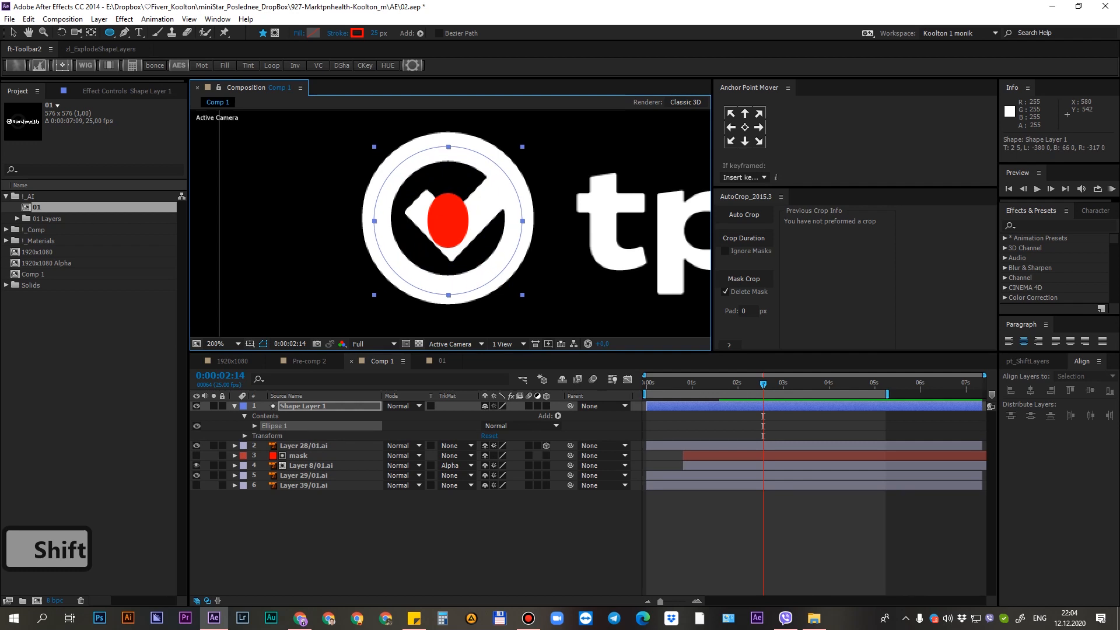
# Nudge the red circle's shape layer upward to line it up with the round icon beneath
pyautogui.click(311, 407)
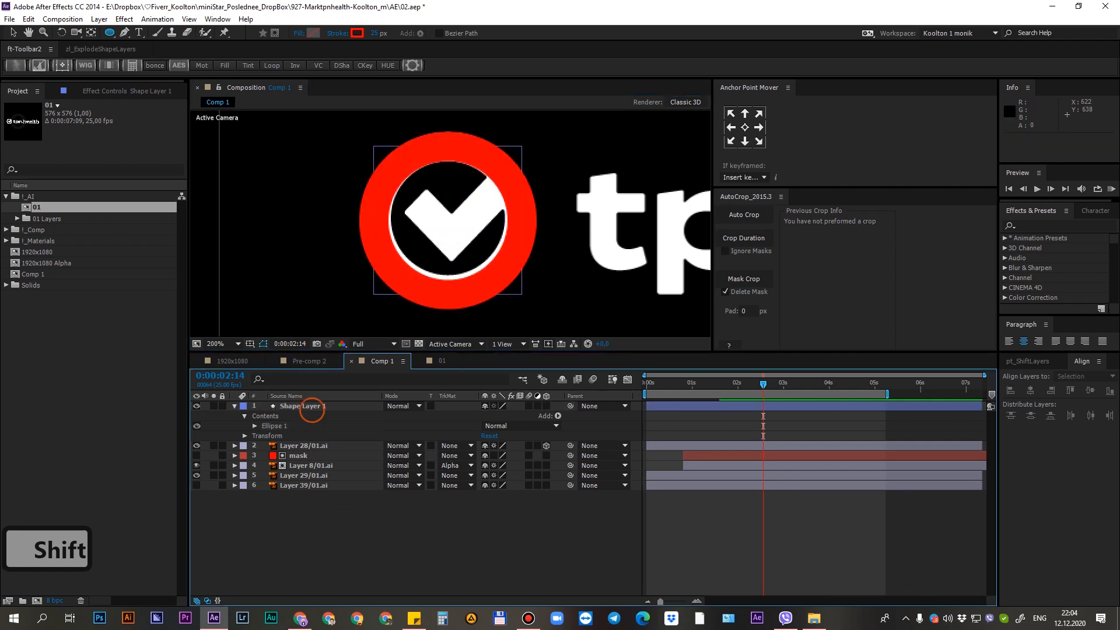
pyautogui.press('Up')
pyautogui.press('Up')
pyautogui.press('Down')
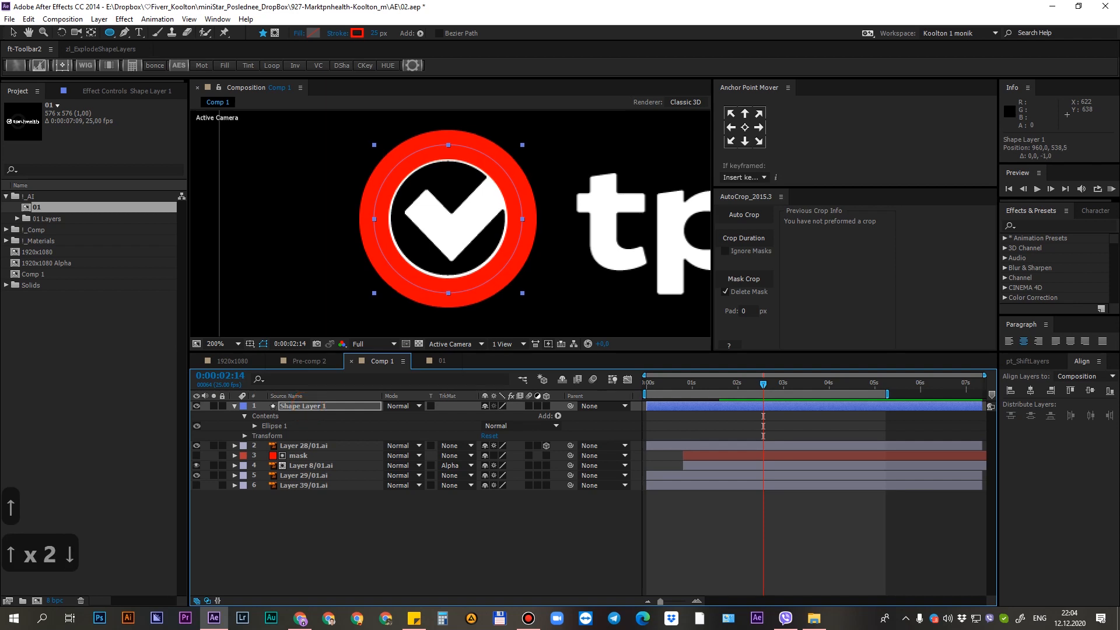
pyautogui.press('Up')
pyautogui.press('Up')
pyautogui.press('Right')
pyautogui.press('Left')
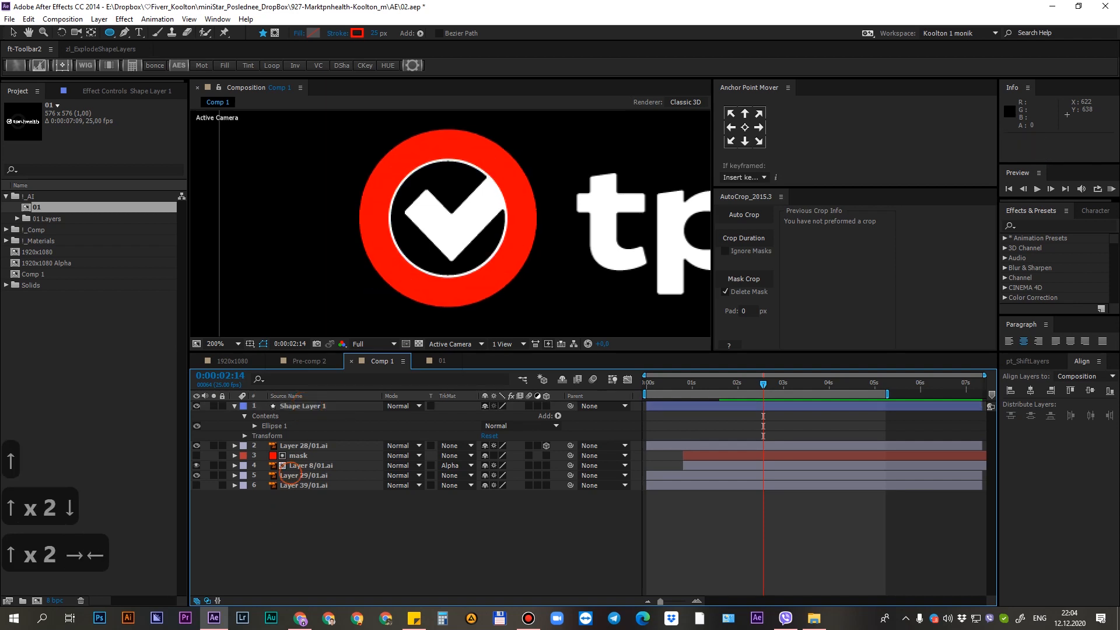
# Center the anchor point of the circle's shape layer on the circle
pyautogui.click(298, 405)
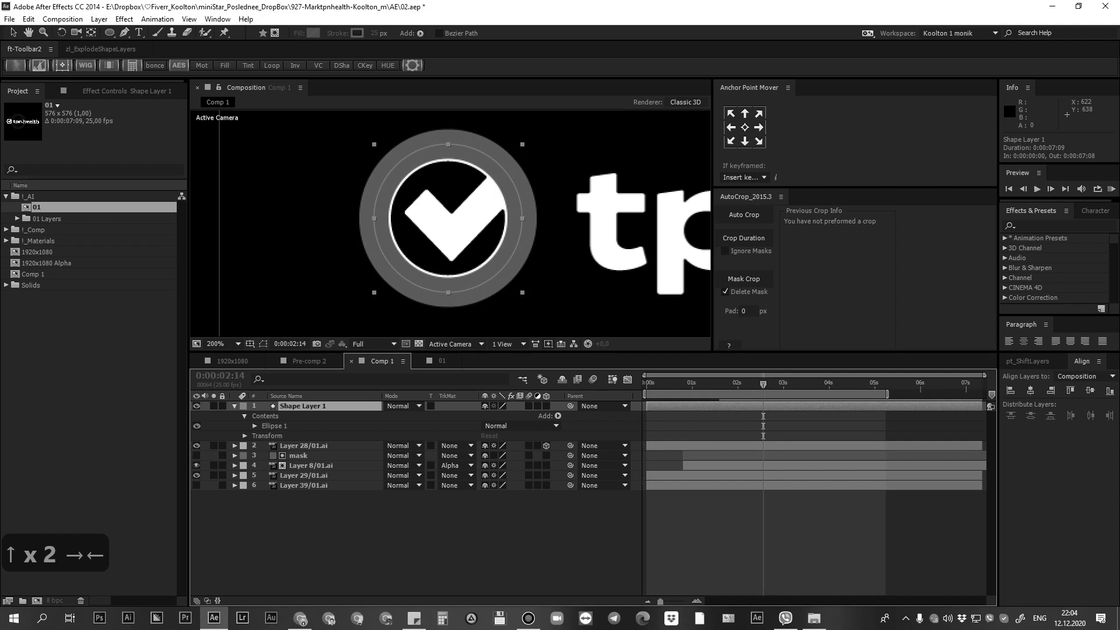
pyautogui.click(298, 445)
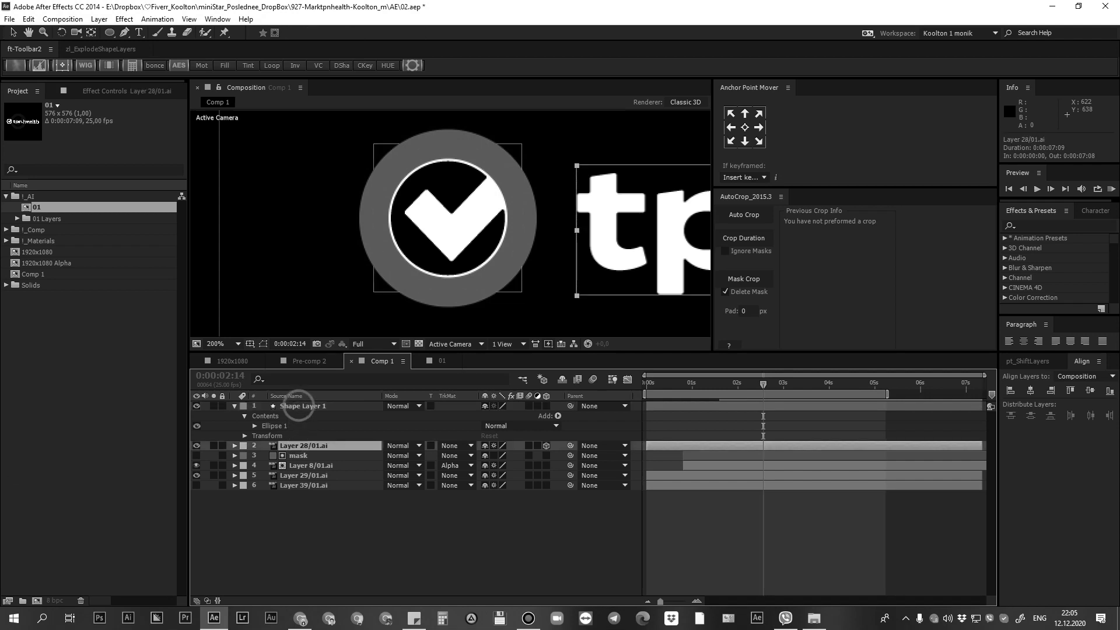
pyautogui.click(299, 405)
pyautogui.hotkey('ctrl', 'alt', 'Home')
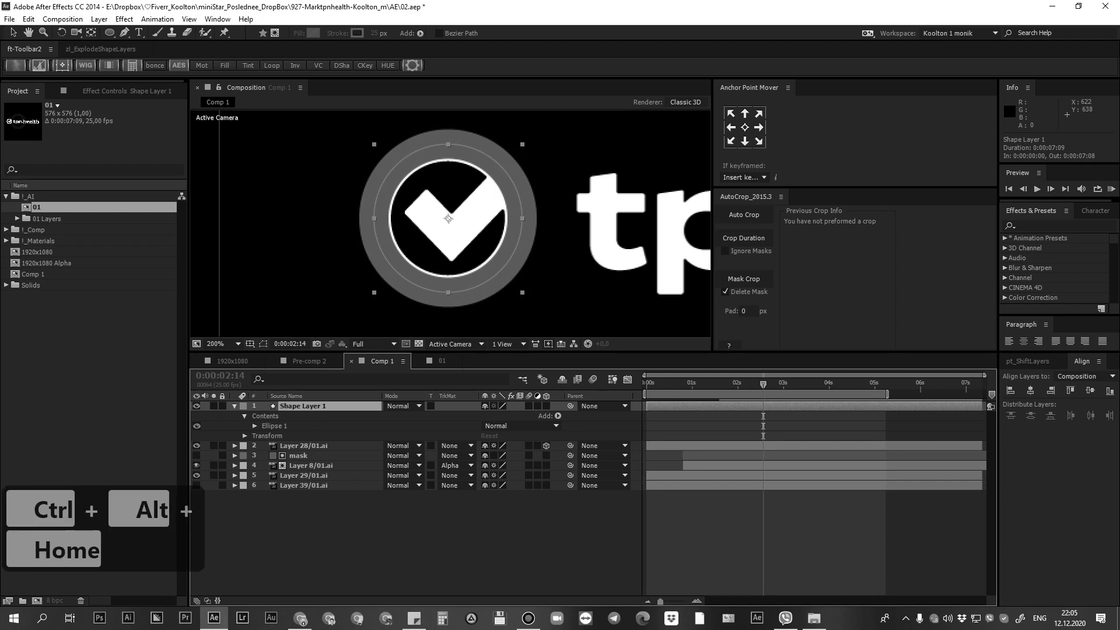
pyautogui.click(331, 491)
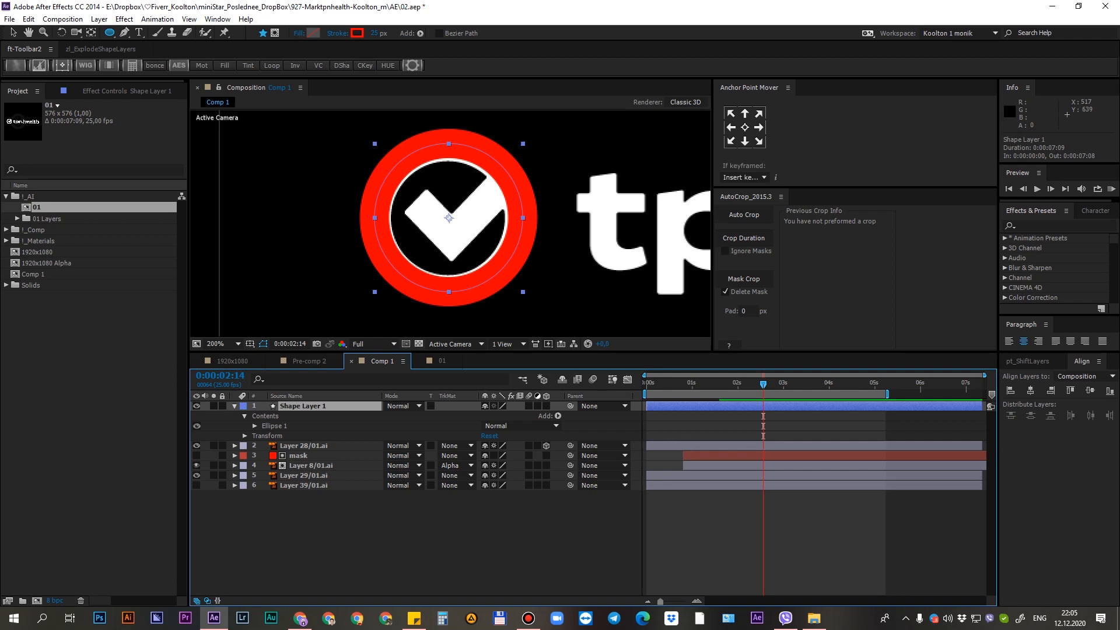
# Set the Ellipse Path size of the circle to 123 by 123
pyautogui.click(255, 426)
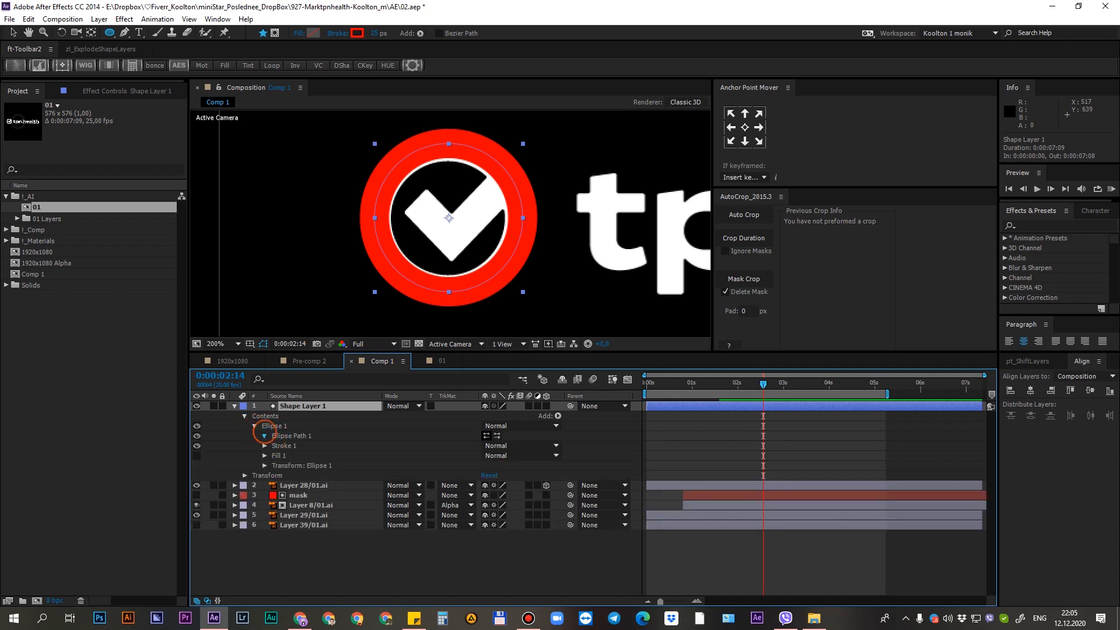
pyautogui.click(264, 436)
pyautogui.click(299, 445)
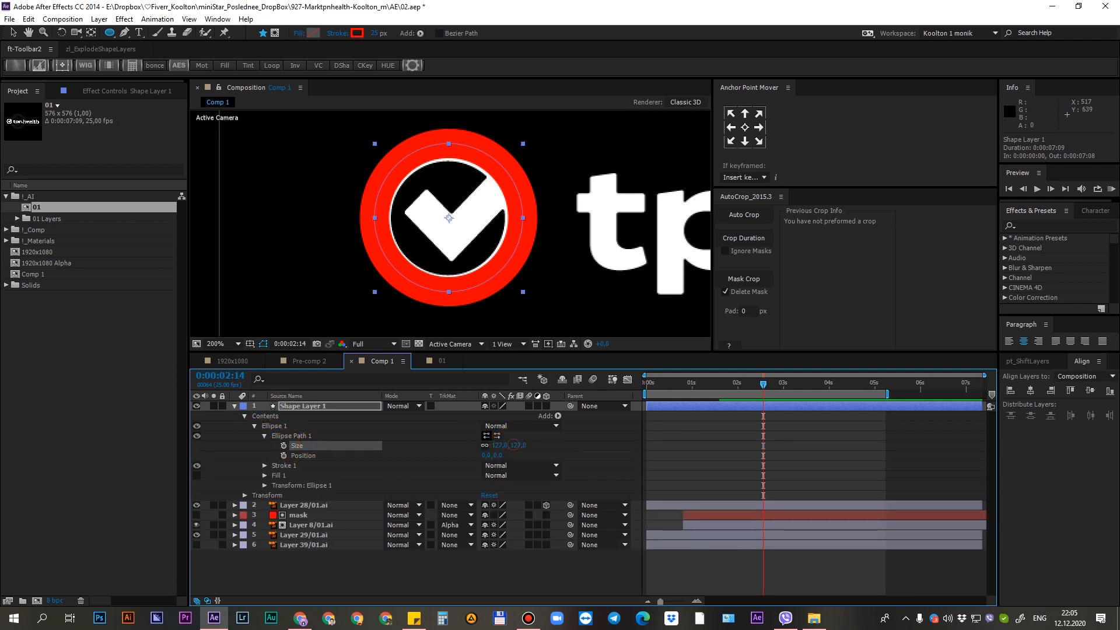
pyautogui.click(517, 445)
pyautogui.press('Down')
pyautogui.press('Down')
pyautogui.press('Down')
pyautogui.press('Down')
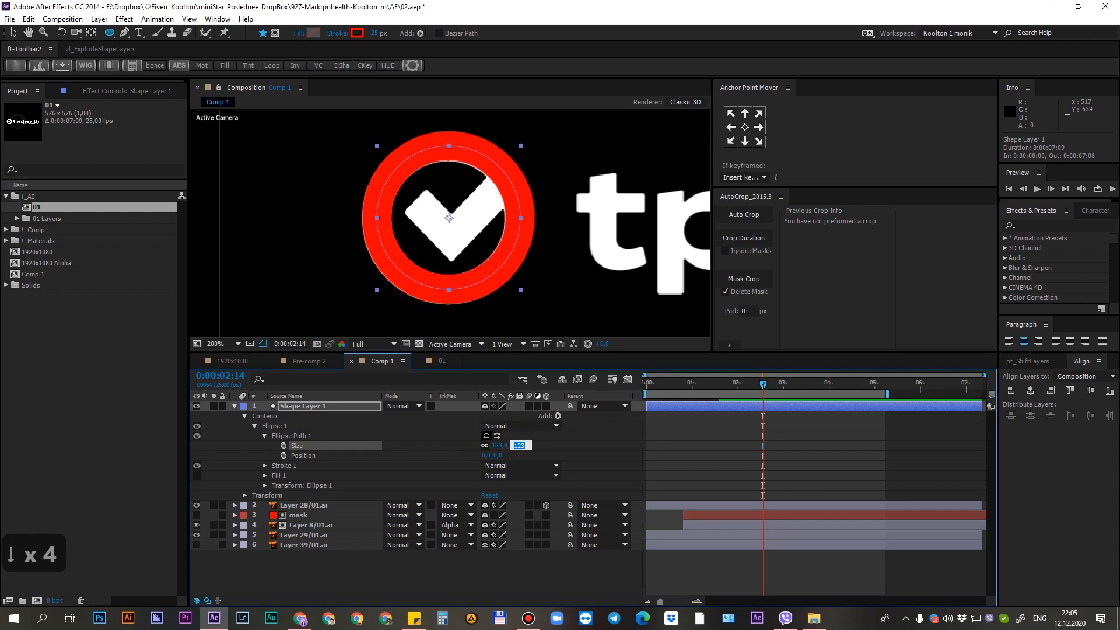
# Nudge the resized circle's layer by single pixels until it covers the icon's ring, then deselect it
pyautogui.click(297, 406)
pyautogui.press('Left')
pyautogui.press('Left')
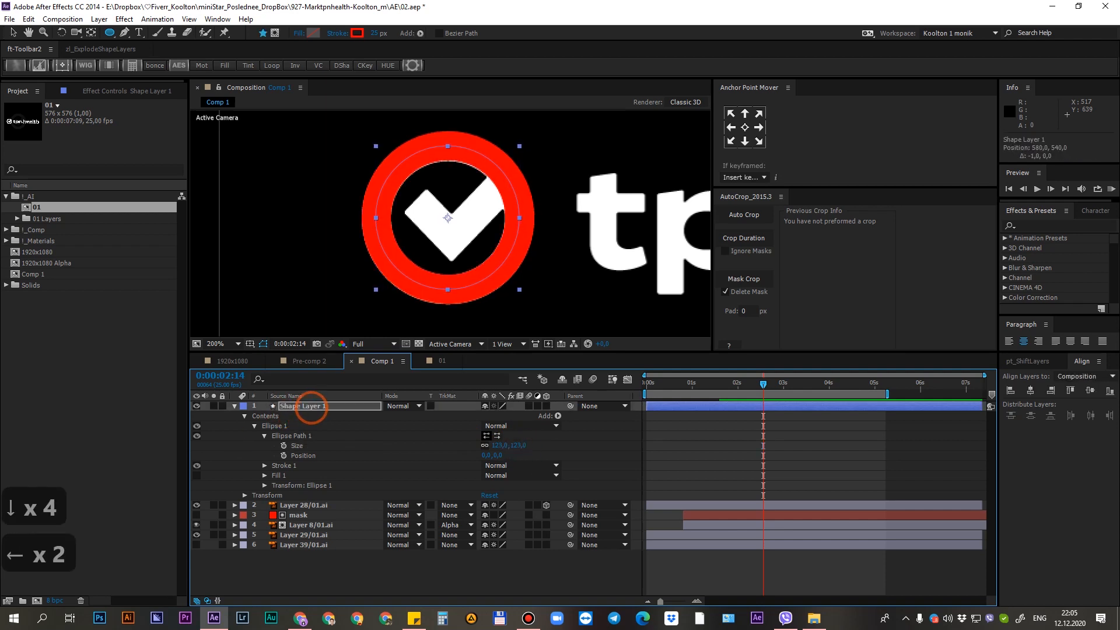
pyautogui.press('Down')
pyautogui.press('Right')
pyautogui.press('F2')
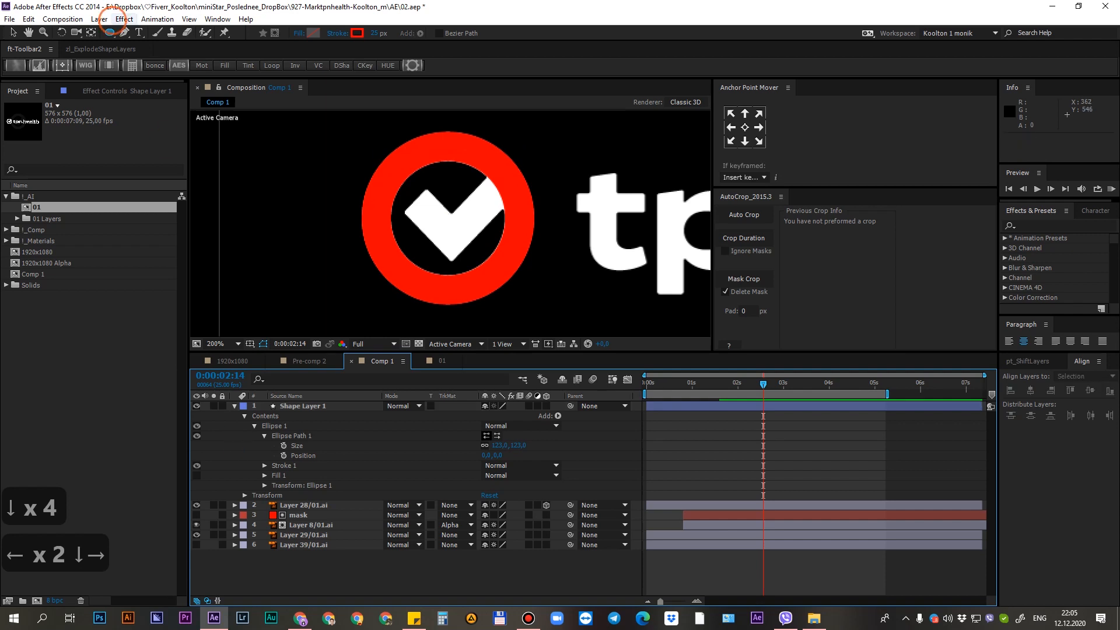
# Trace the checkmark with a three-point Pen path on a new shape layer, adjusting its corner and right end point to follow the icon
pyautogui.click(124, 32)
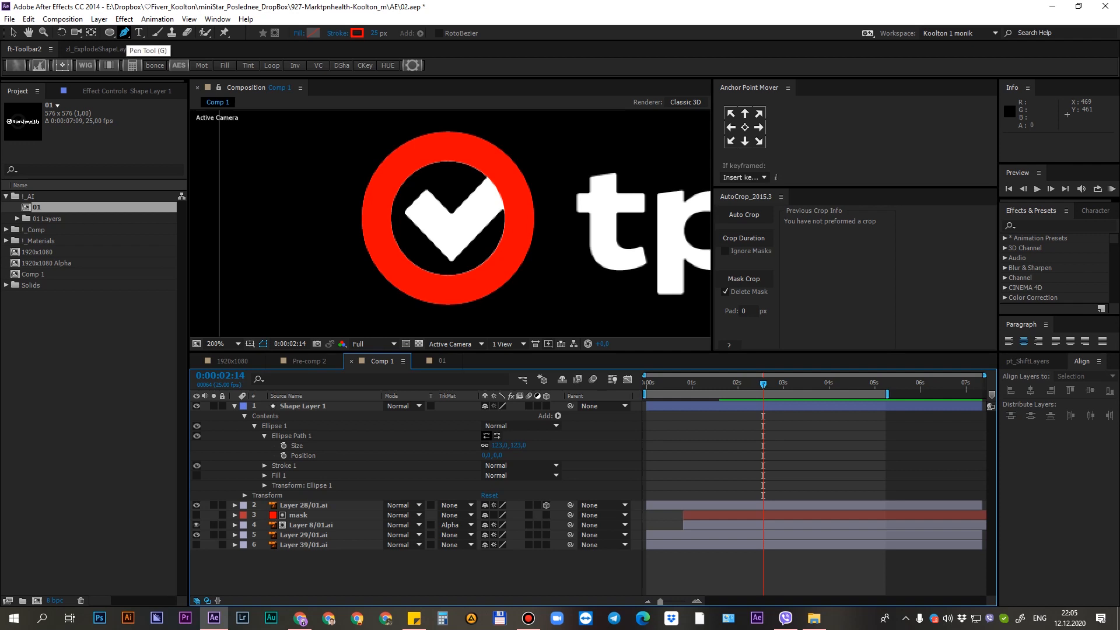
pyautogui.click(415, 200)
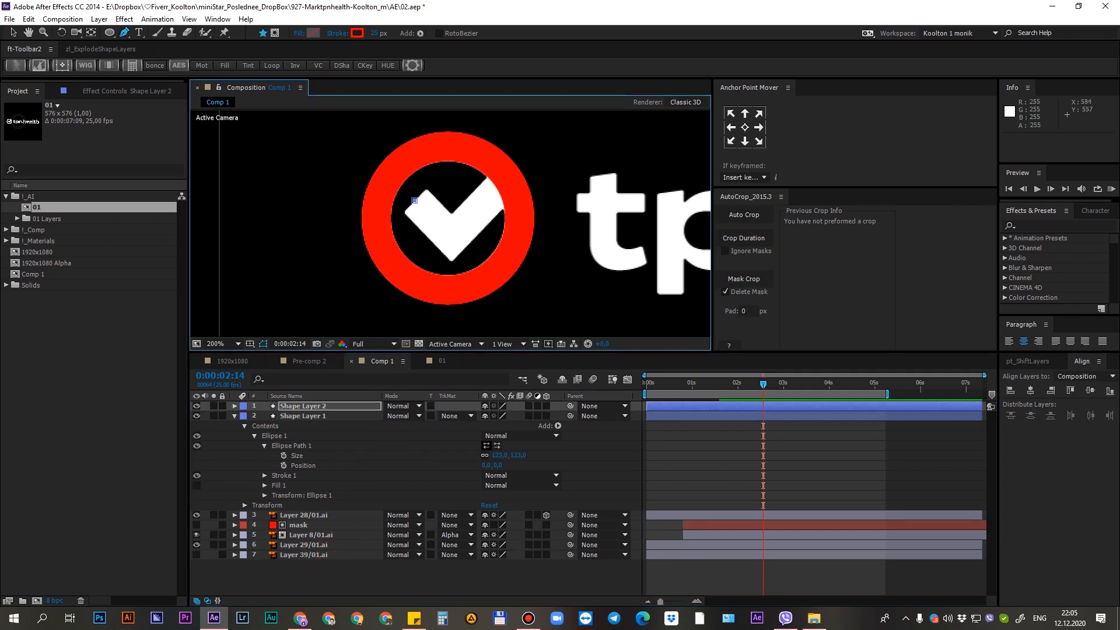
pyautogui.click(452, 236)
pyautogui.click(500, 183)
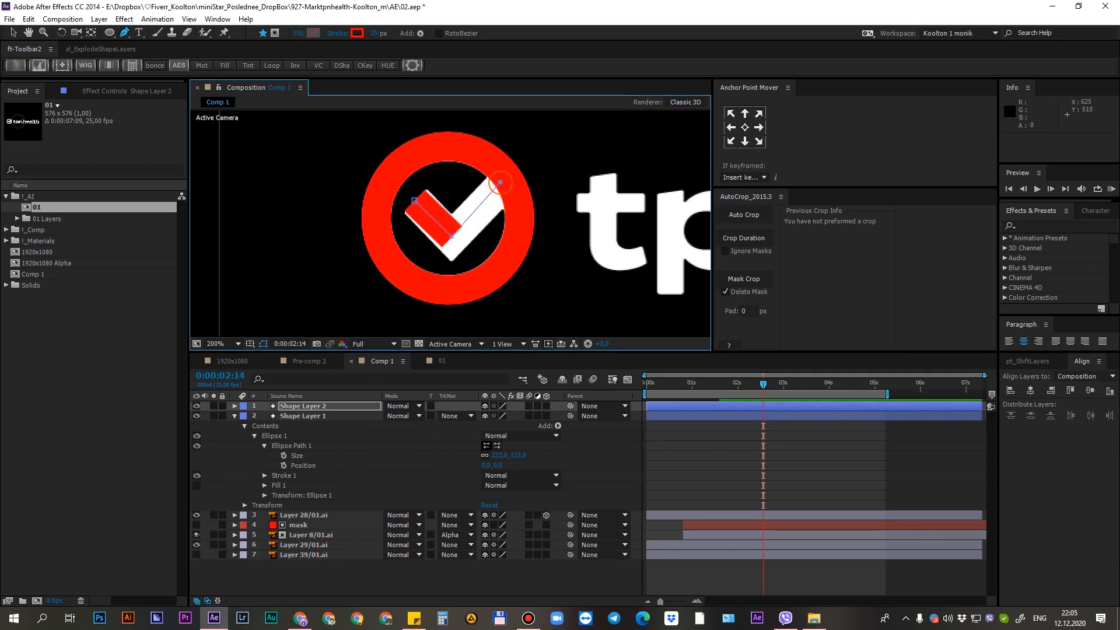
pyautogui.moveTo(500, 182); pyautogui.dragTo(502, 185)
pyautogui.moveTo(452, 236); pyautogui.dragTo(451, 238)
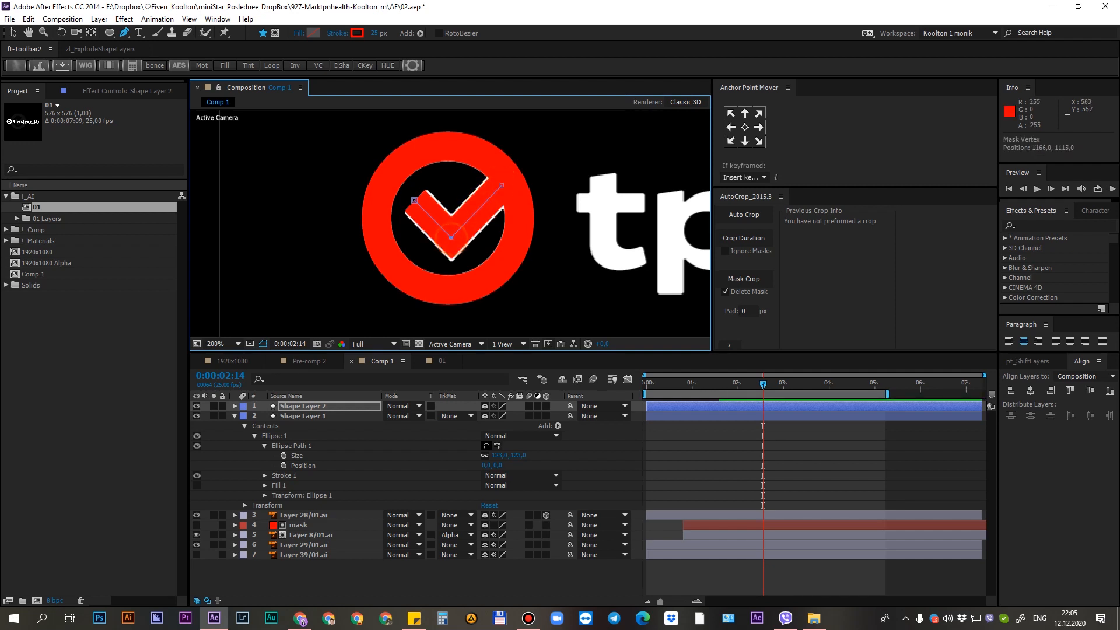
# Set the checkmark path's stroke width to 28 px so it fully covers the original checkmark
pyautogui.press('v')
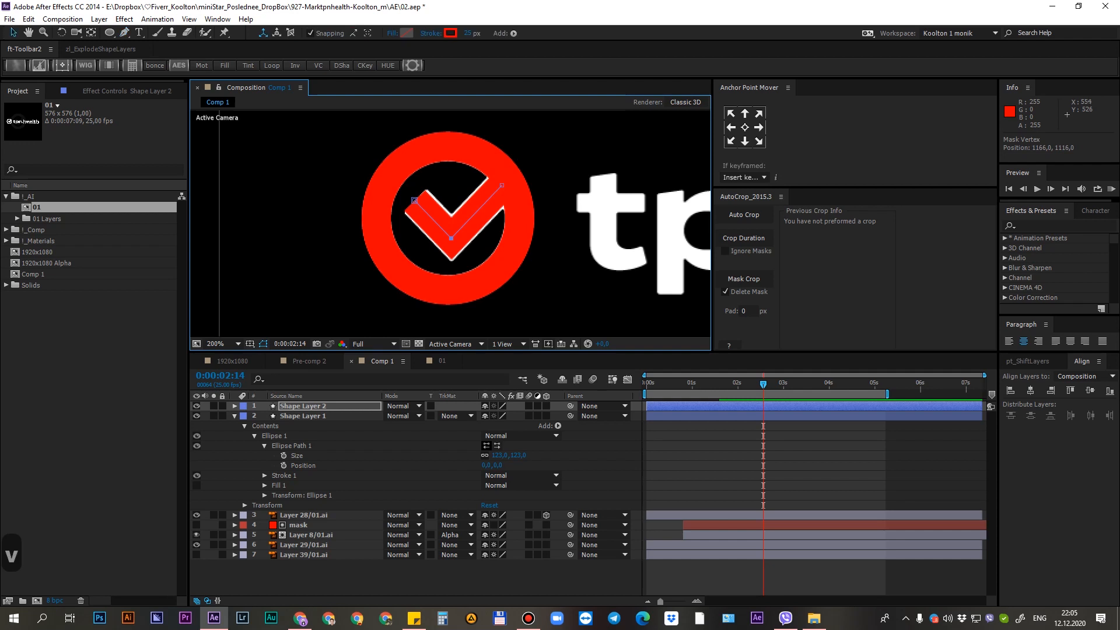
pyautogui.click(414, 200)
pyautogui.click(468, 33)
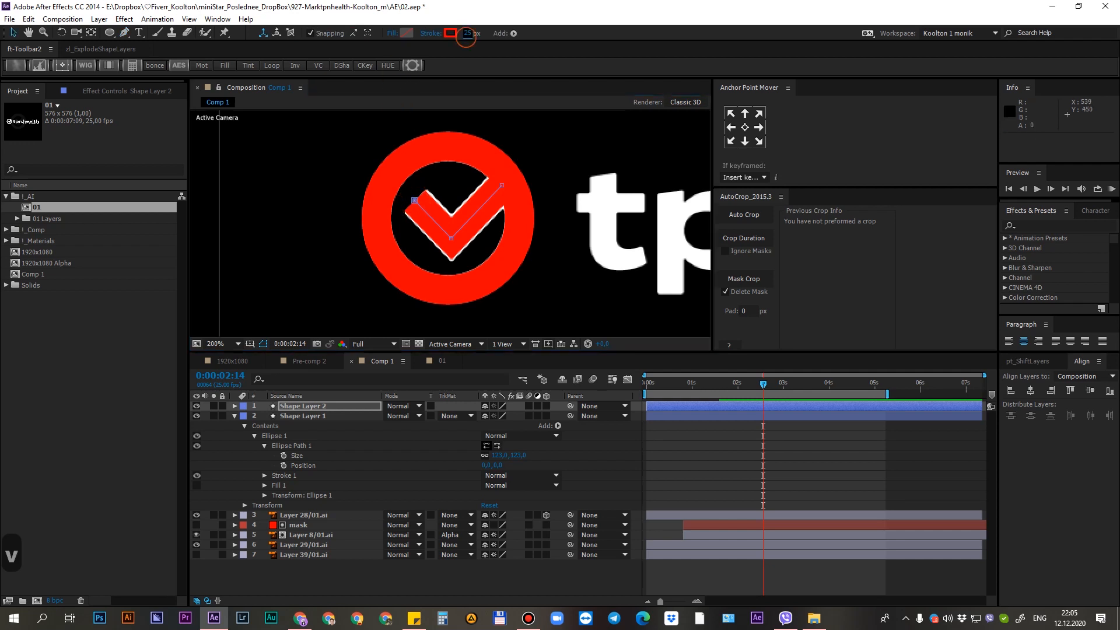
pyautogui.press('Up')
pyautogui.press('Up')
pyautogui.press('Up')
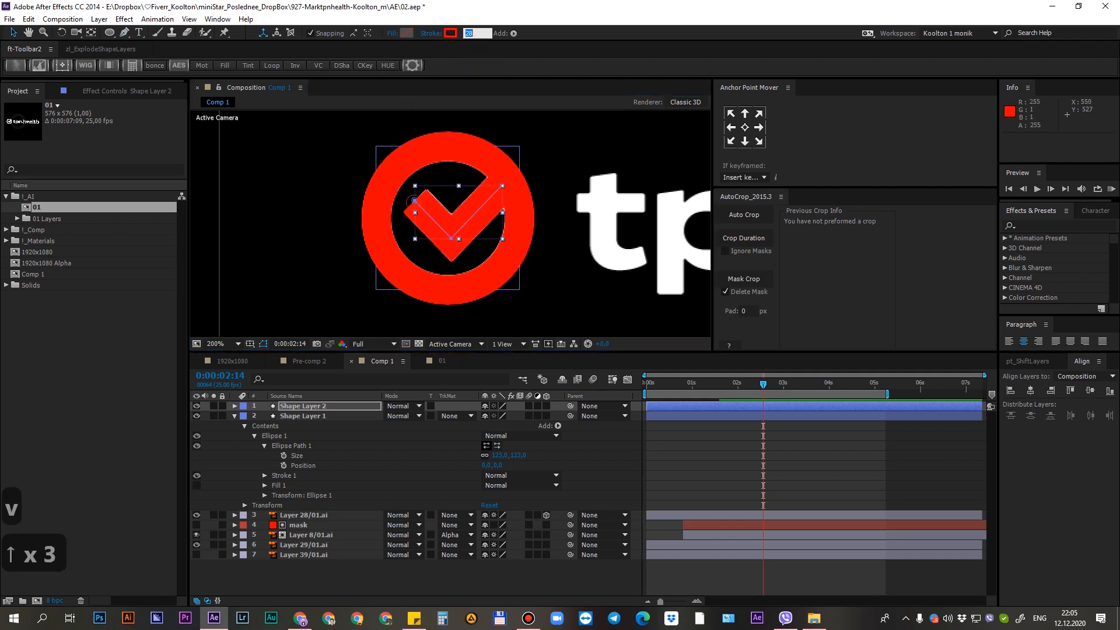
pyautogui.click(414, 200)
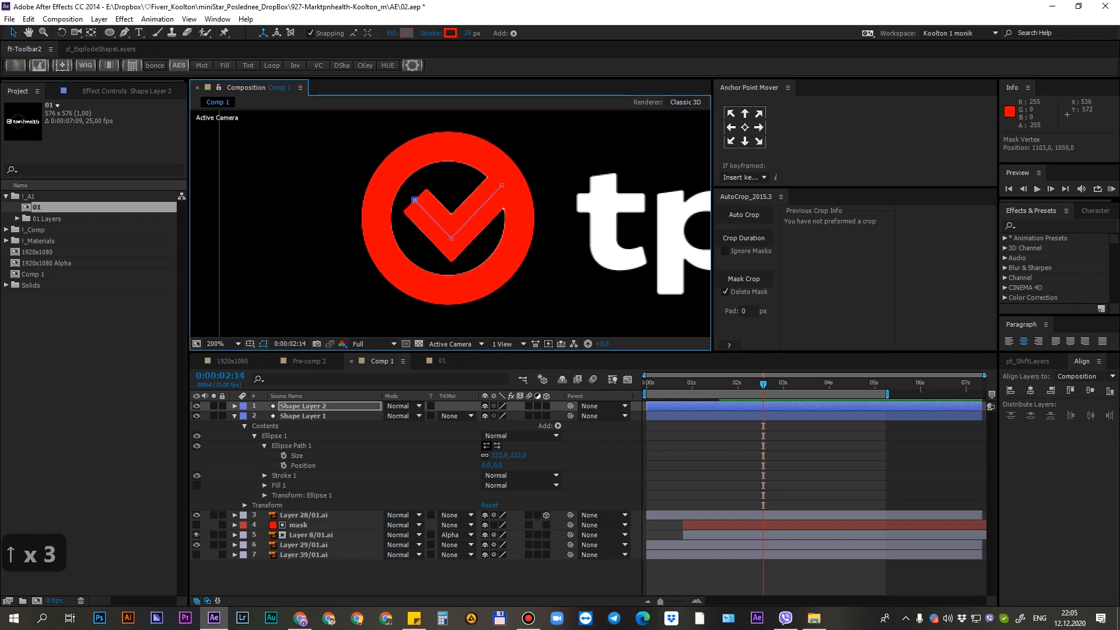
# Collapse Shape Layer 1's properties and delete the original icon layer, Layer 29/01.ai
pyautogui.click(234, 416)
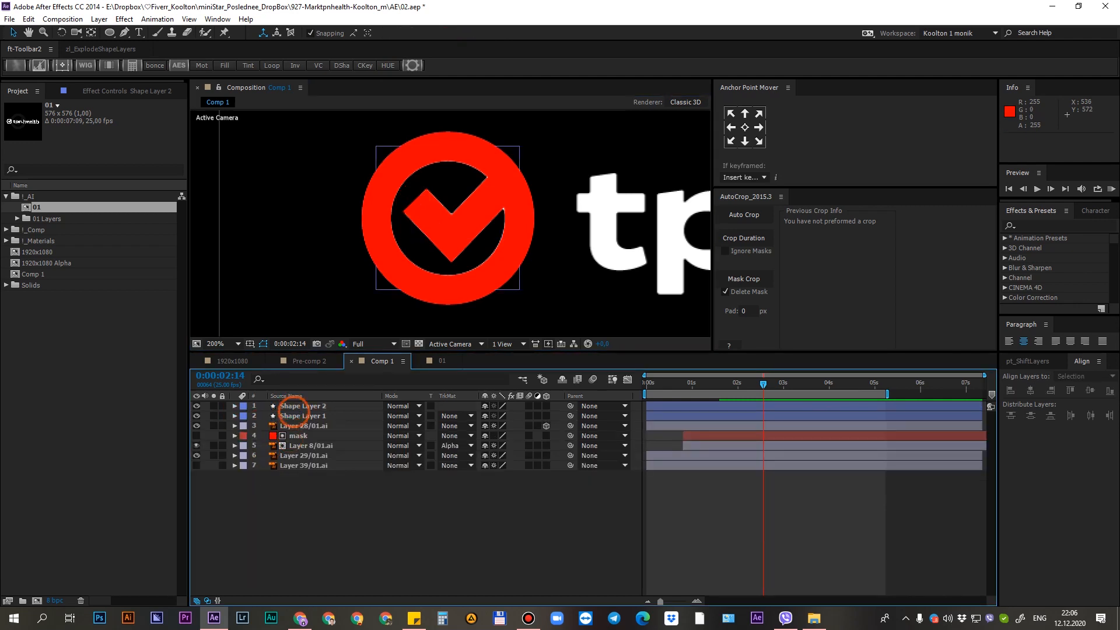
pyautogui.click(300, 416)
pyautogui.click(289, 455)
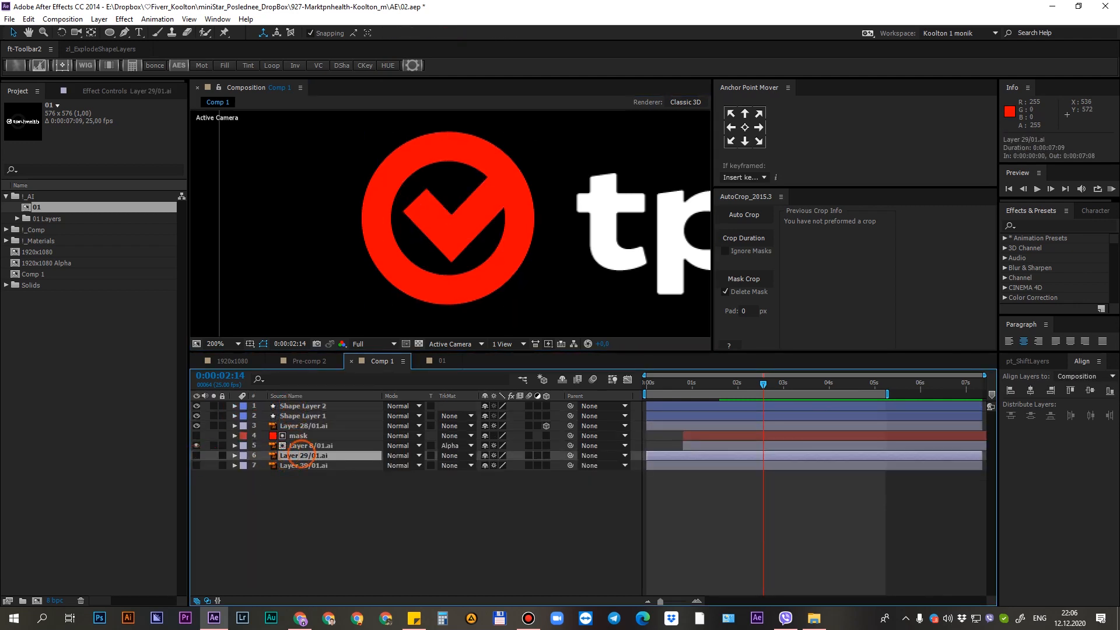
pyautogui.press('Delete')
# Change the stroke color of both shape layers, the circle and the checkmark, to white
pyautogui.click(300, 415)
pyautogui.keyDown('shift'); pyautogui.click(300, 406); pyautogui.keyUp('shift')
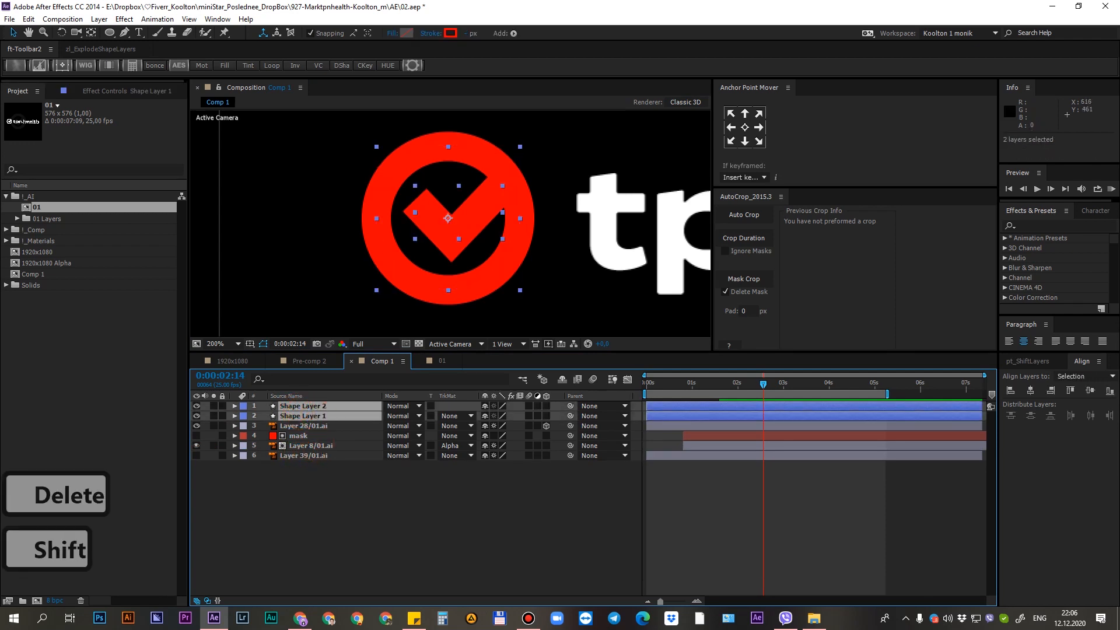
pyautogui.click(450, 33)
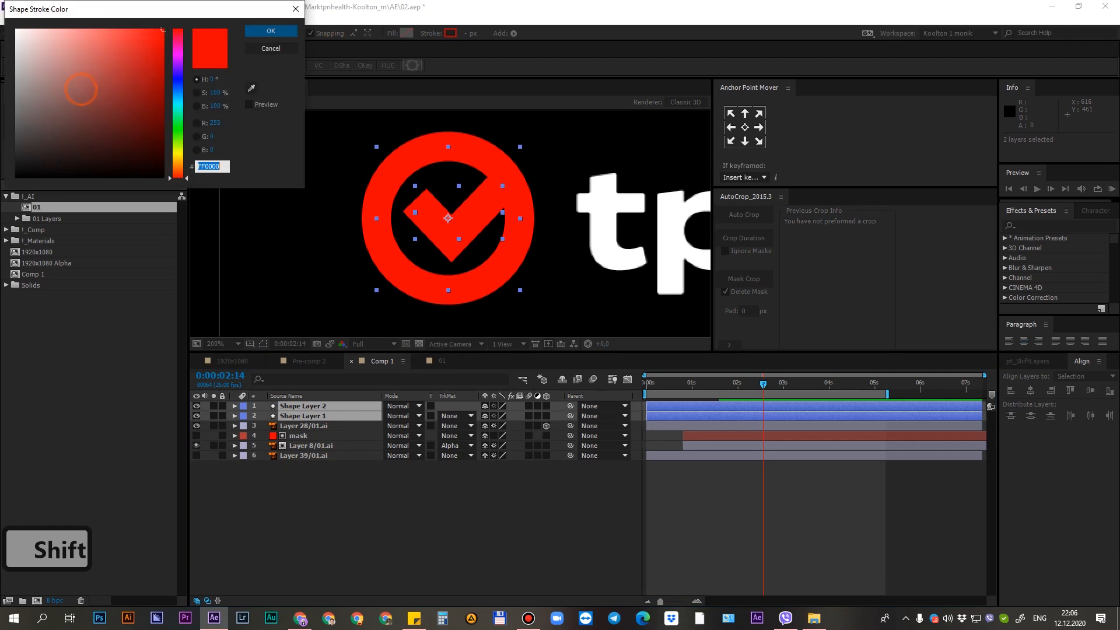
pyautogui.click(16, 29)
pyautogui.click(271, 31)
pyautogui.click(322, 497)
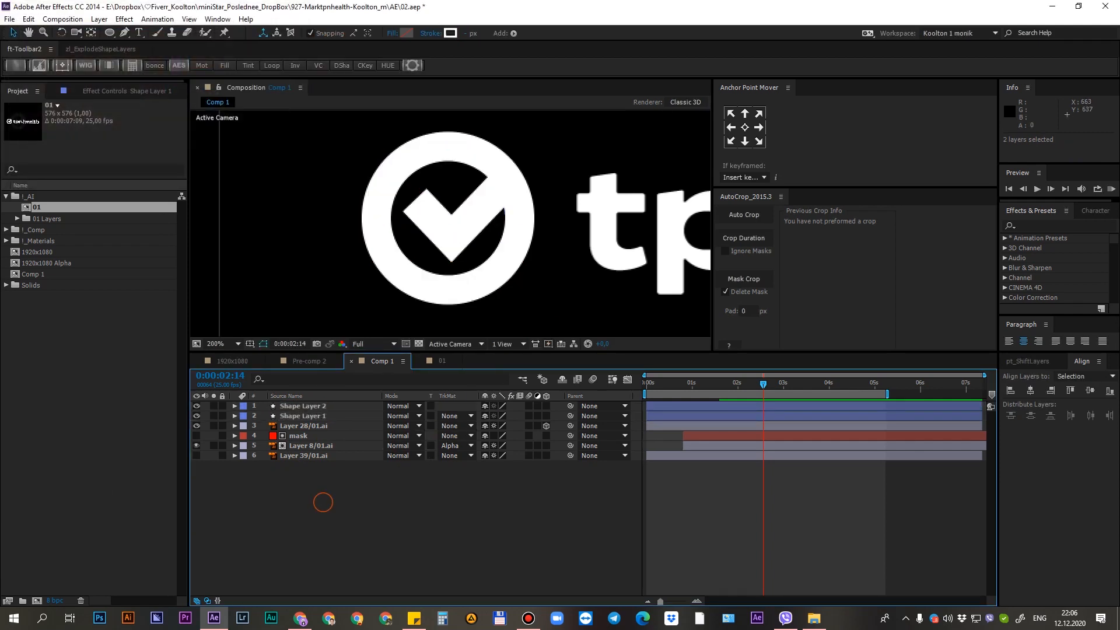
# Hide the checkmark's Shape Layer 2 and add Scale keyframes of 100% to Shape Layer 1 at 0:00:00:00 and 0:00:00:10
pyautogui.click(219, 415)
pyautogui.click(196, 406)
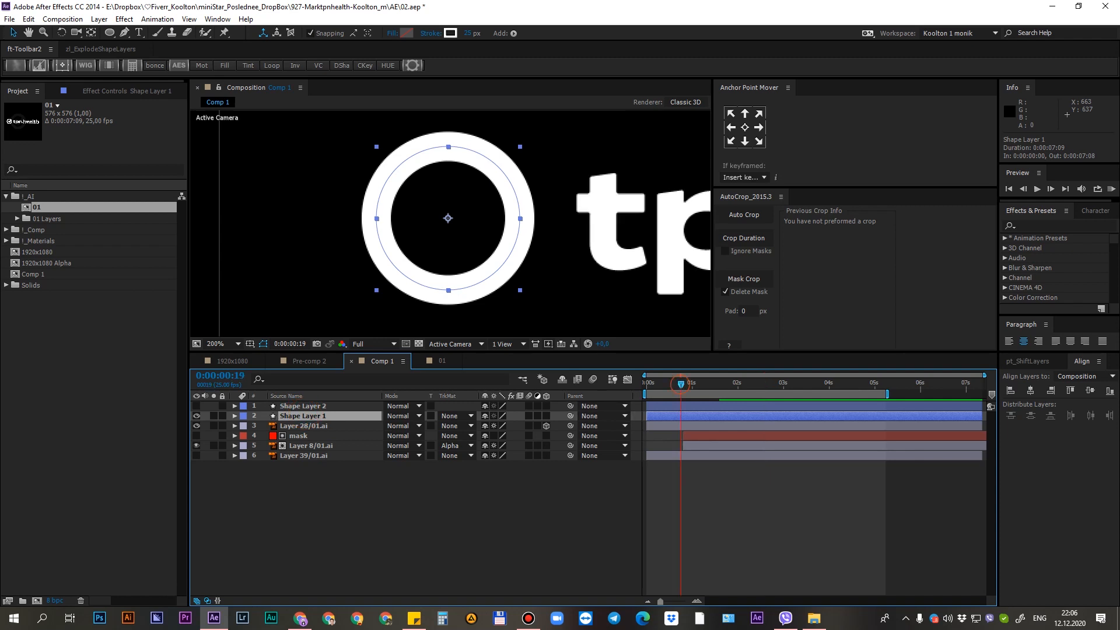
pyautogui.press('Home')
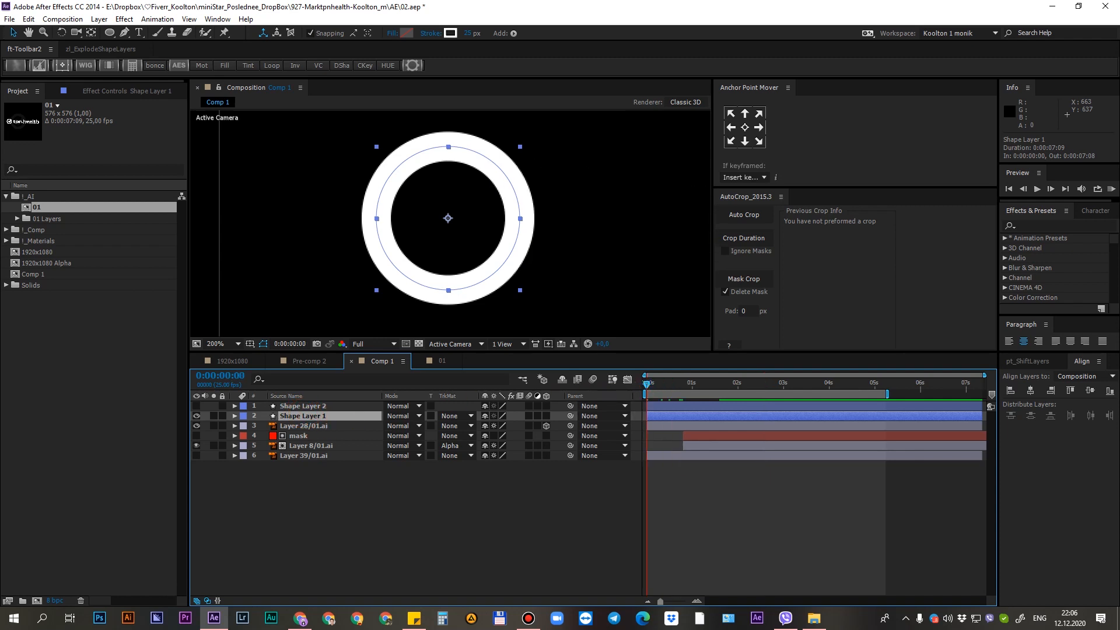
pyautogui.click(235, 416)
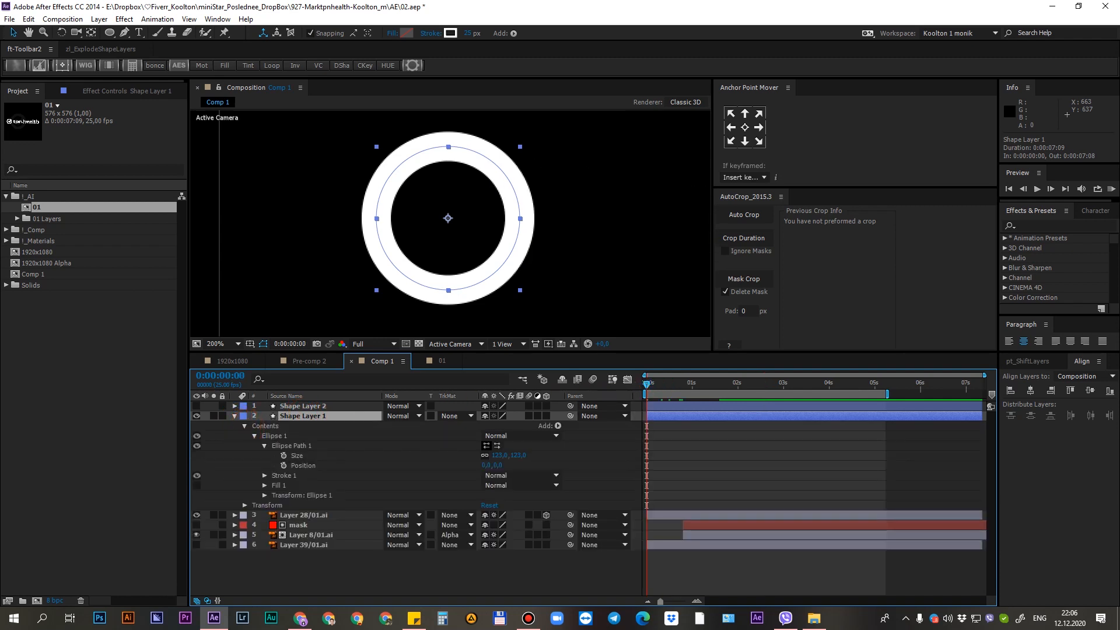
pyautogui.click(264, 446)
pyautogui.click(255, 435)
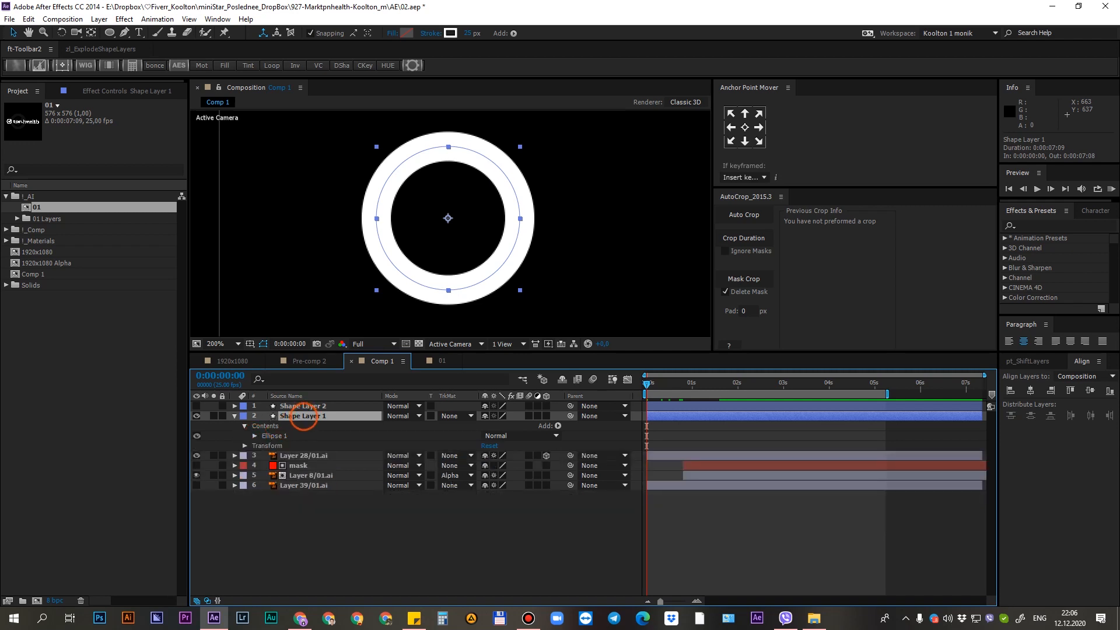
pyautogui.press('s')
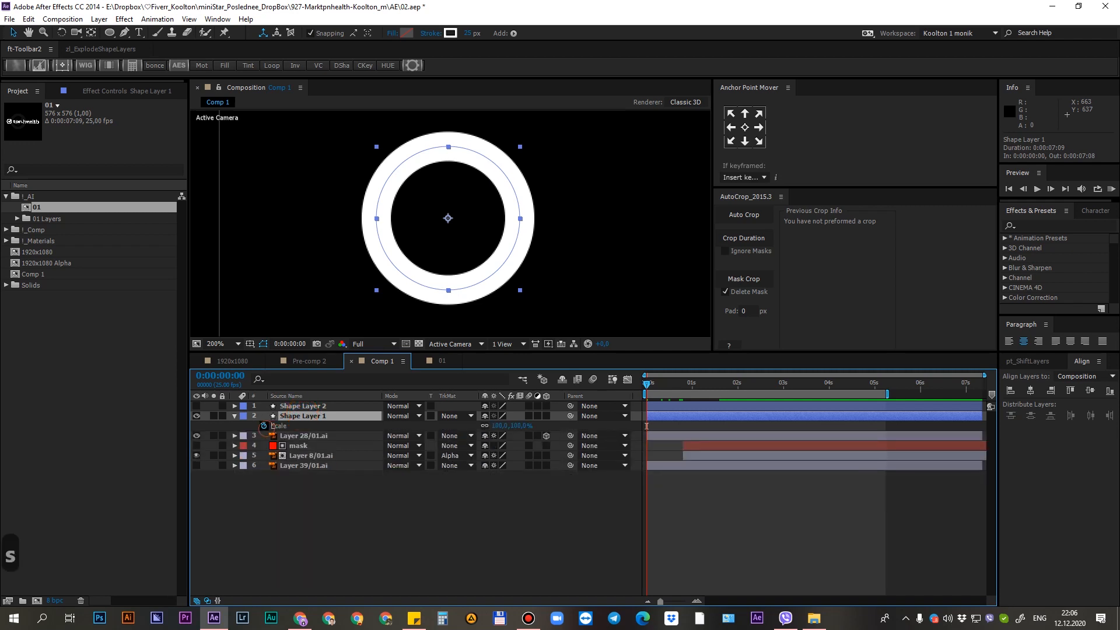
pyautogui.click(264, 425)
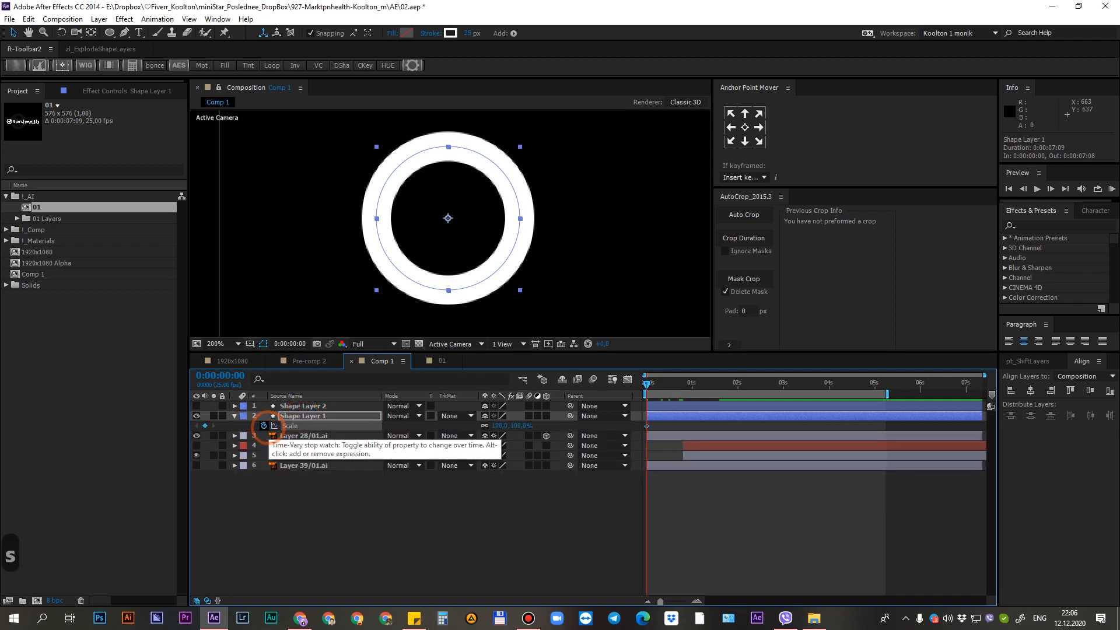
pyautogui.hotkey('shift', 'pagedown')
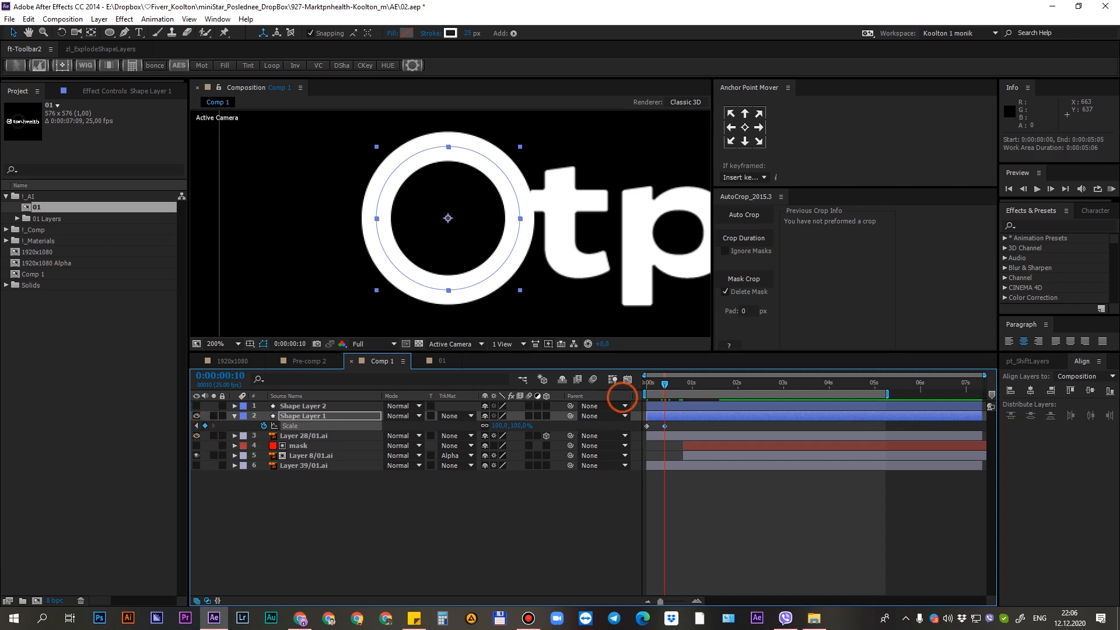
# Set Shape Layer 1's Scale to 0% at 0:00:00:00
pyautogui.moveTo(665, 384); pyautogui.dragTo(592, 401)
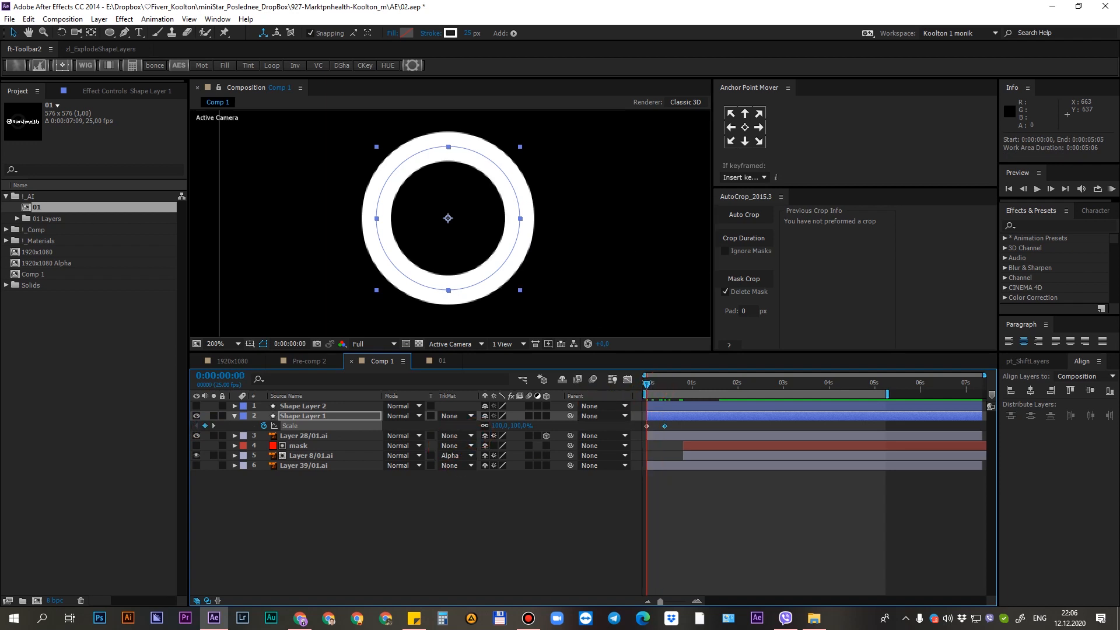
pyautogui.click(500, 425)
pyautogui.write('0')
pyautogui.press('Return')
pyautogui.click(791, 408)
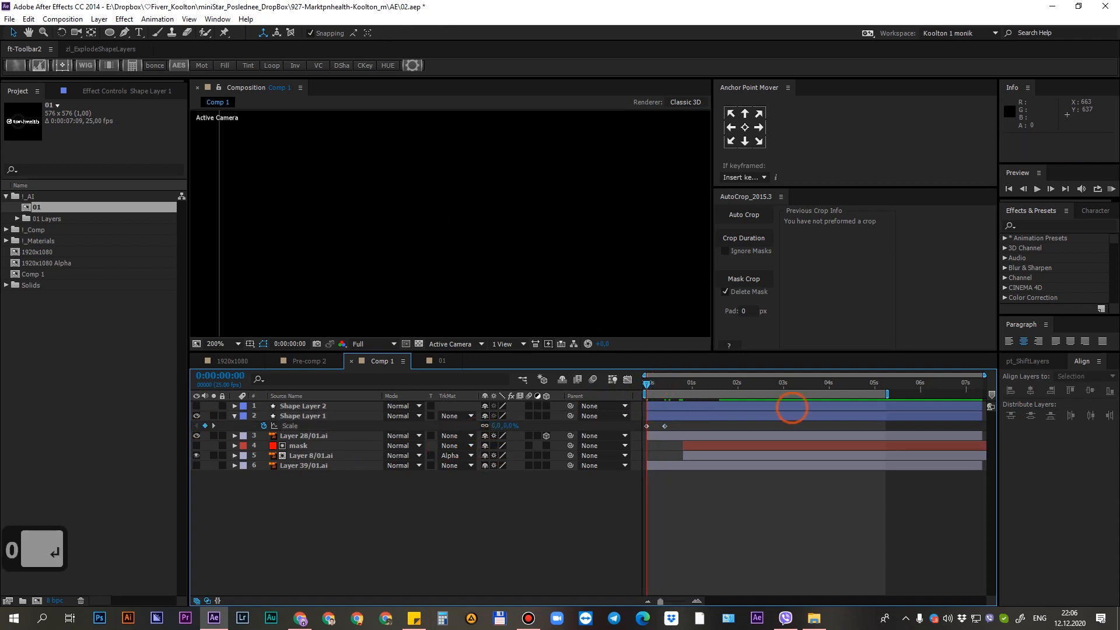
# Shift Shape Layer 1 and Shape Layer 2 in time so that both start at 0:00:00:20, and check the circle's appearance
pyautogui.moveTo(646, 384); pyautogui.dragTo(683, 384)
pyautogui.click(698, 416)
pyautogui.keyDown('shift'); pyautogui.click(698, 406); pyautogui.keyUp('shift')
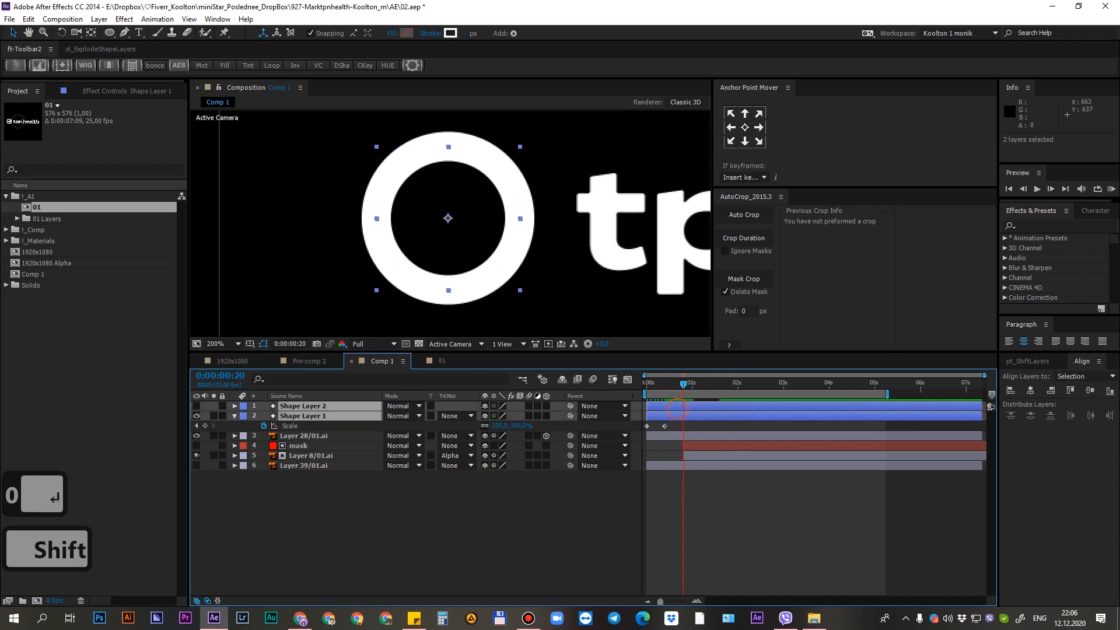
pyautogui.hotkey('alt', 'shift', 'pagedown')
pyautogui.hotkey('alt', 'shift', 'pagedown')
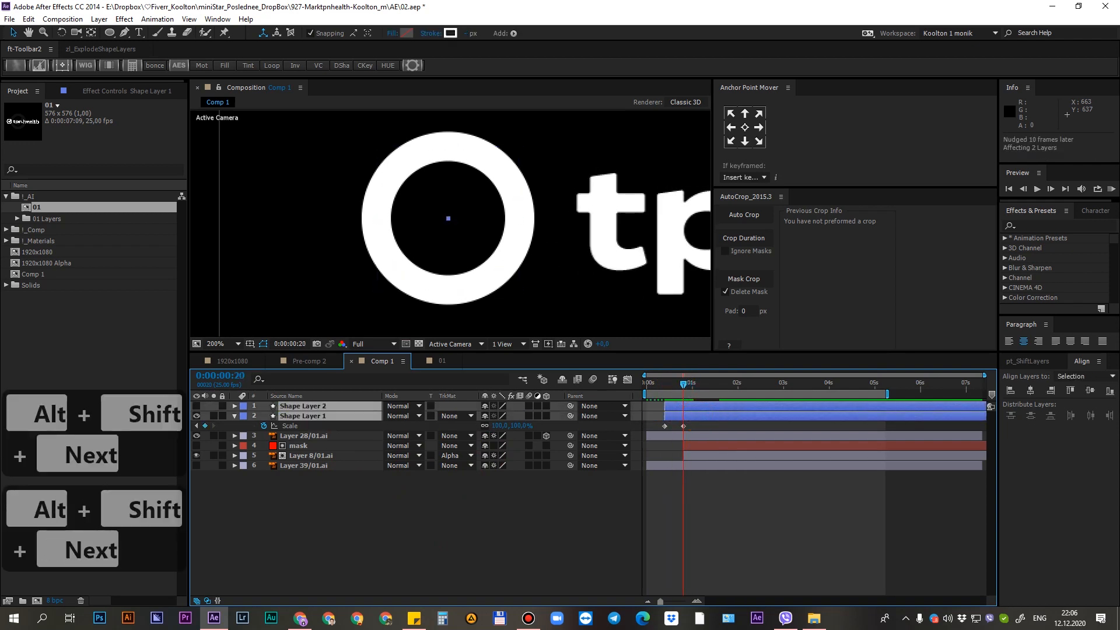
pyautogui.hotkey('alt', 'shift', 'pagedown')
pyautogui.hotkey('alt', 'shift', 'pagedown')
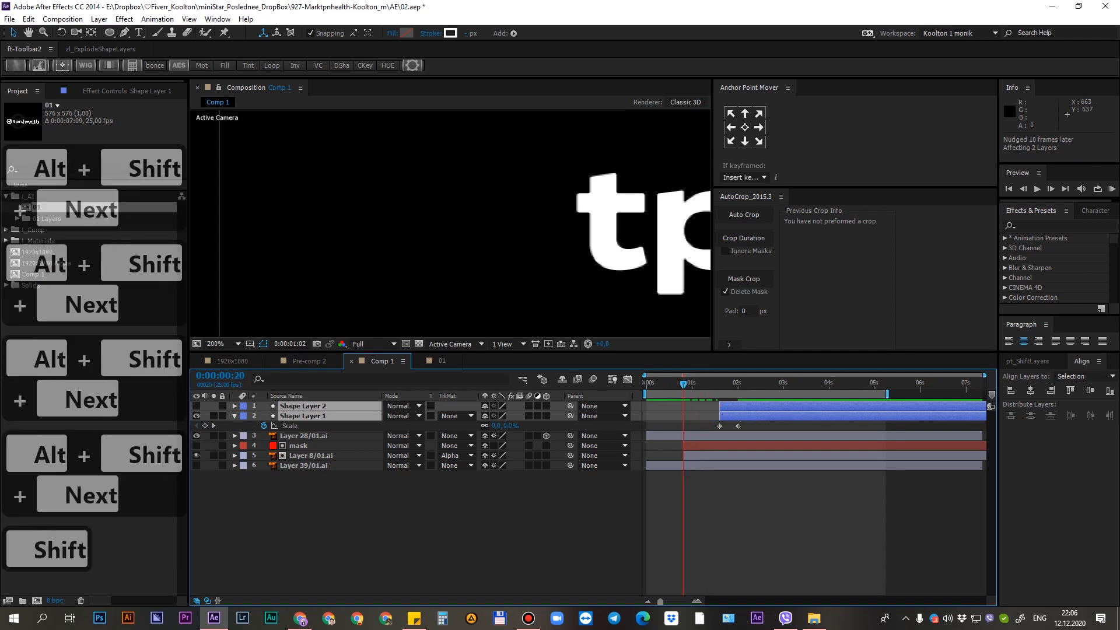
pyautogui.press('shift')
pyautogui.hotkey('alt', 'shift', 'pageup')
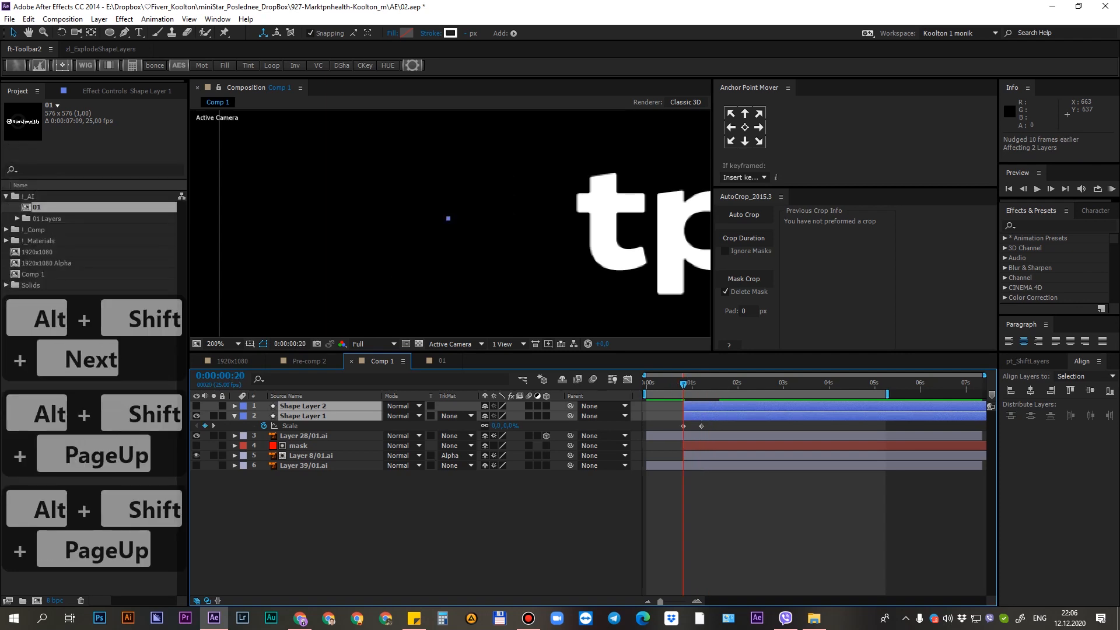
pyautogui.hotkey('alt', 'shift', 'pageup')
pyautogui.click(689, 383)
pyautogui.moveTo(688, 384); pyautogui.dragTo(739, 384)
pyautogui.moveTo(718, 421); pyautogui.dragTo(670, 442)
pyautogui.press('F9')
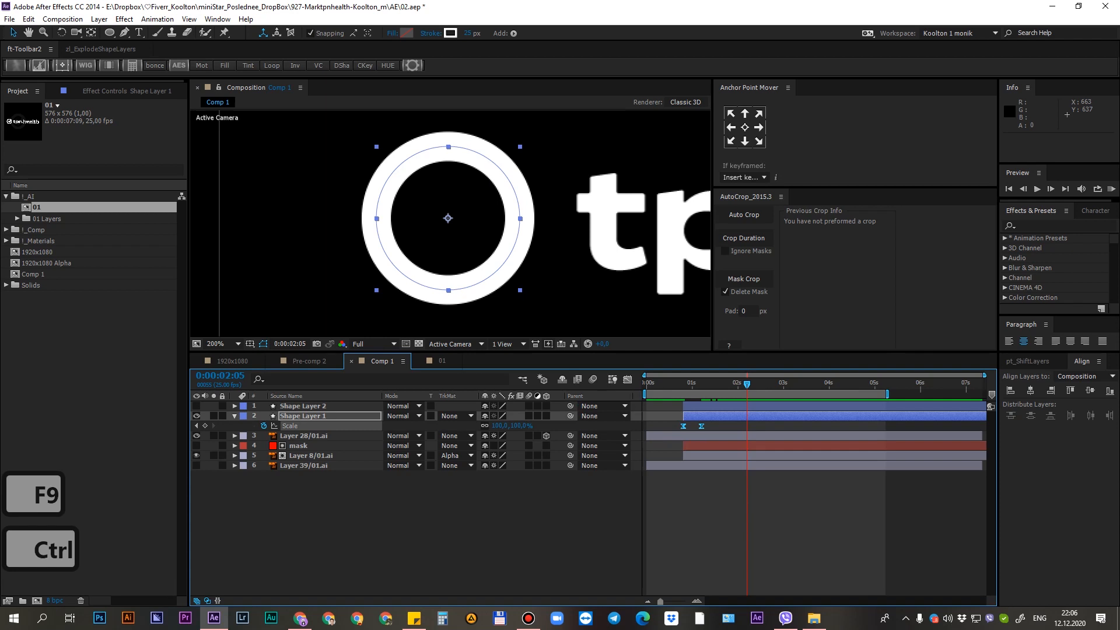
pyautogui.hotkey('ctrl', 'z')
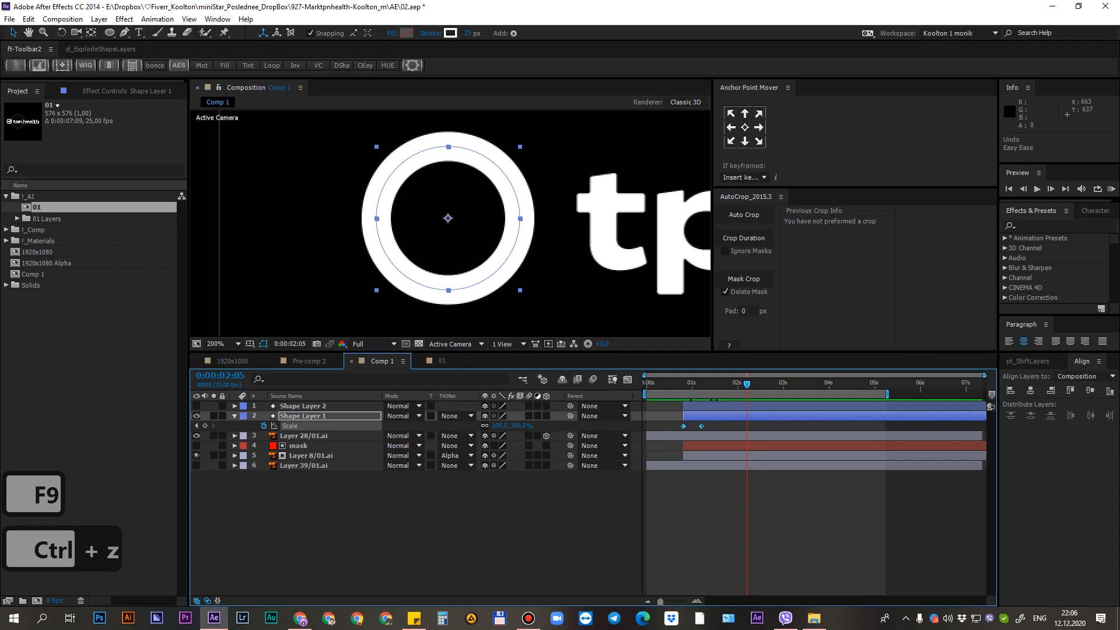
# Apply the bounce preset expression to Shape Layer 1's Scale and expand the expression to show its full code
pyautogui.click(346, 558)
pyautogui.click(291, 425)
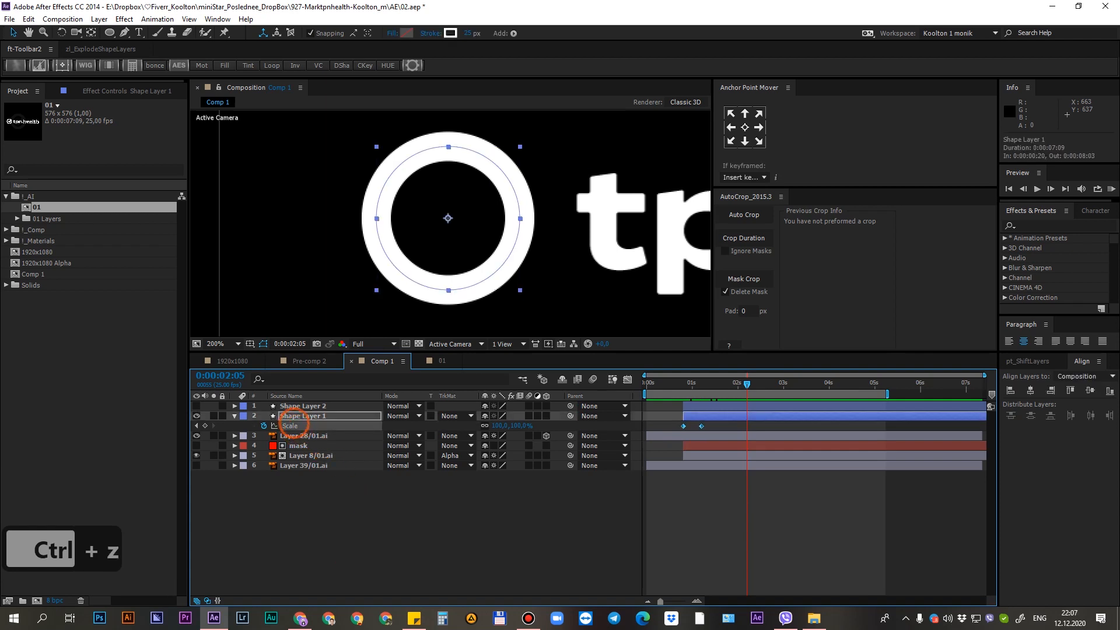
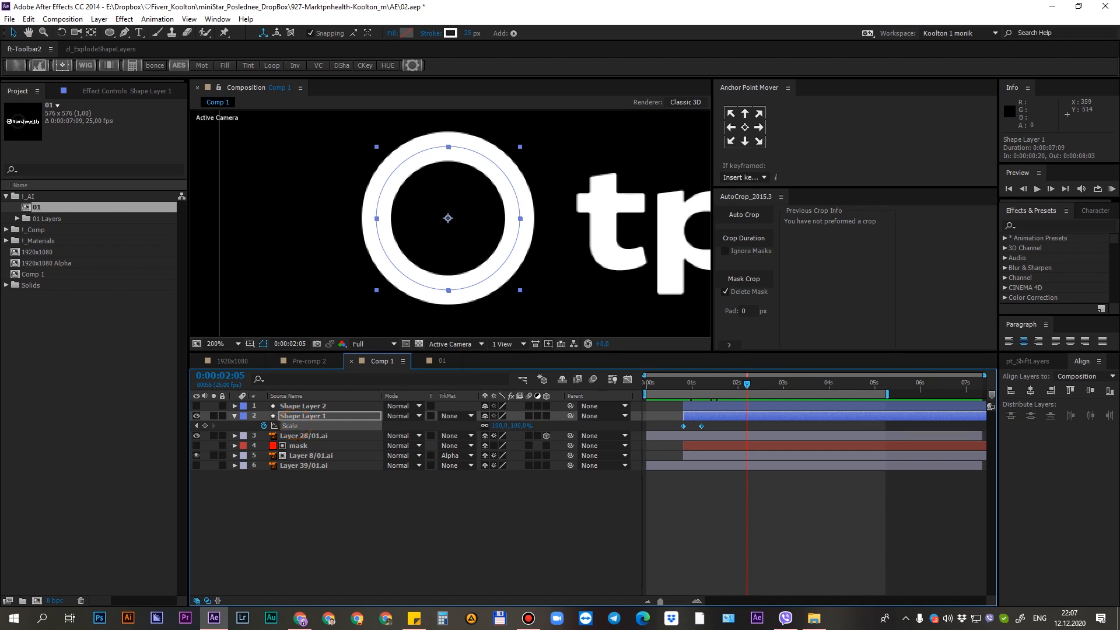
pyautogui.click(155, 65)
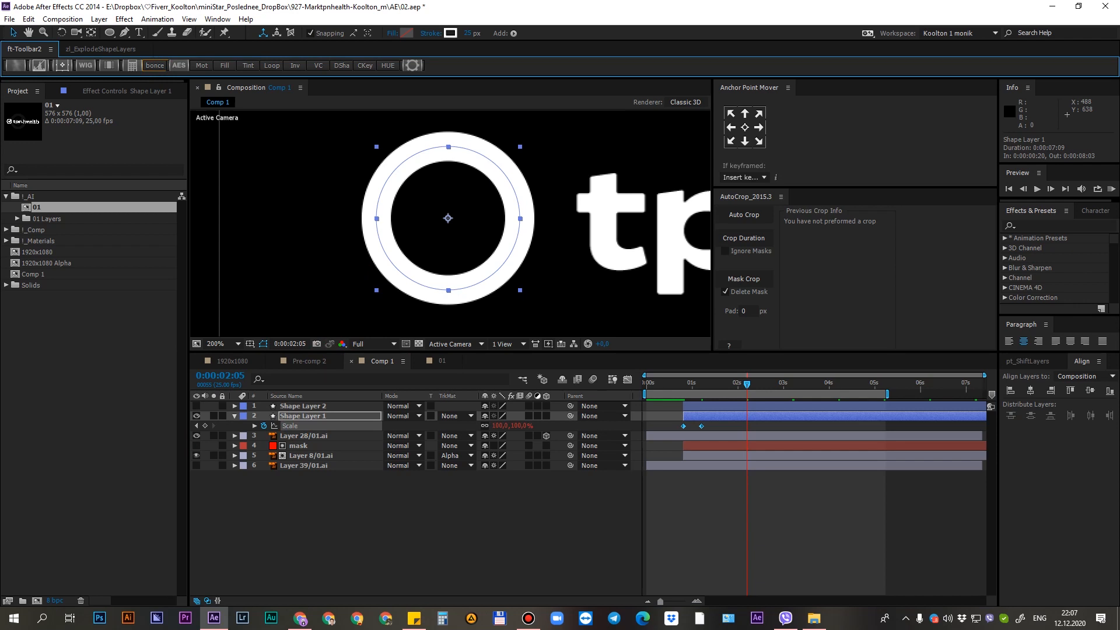
pyautogui.click(254, 425)
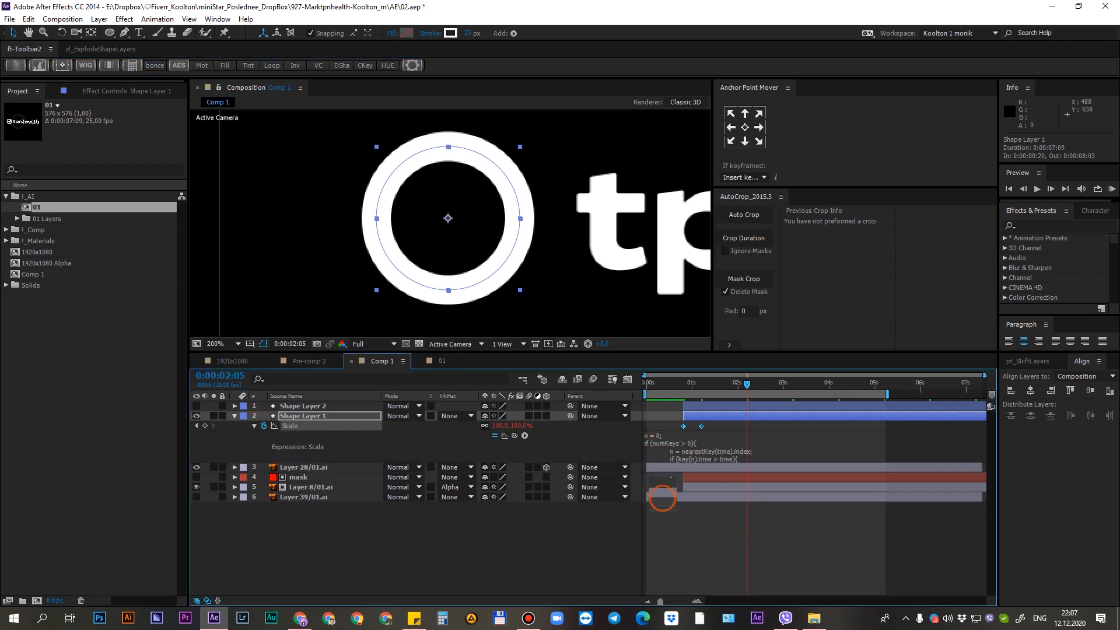
pyautogui.moveTo(662, 499); pyautogui.dragTo(663, 608)
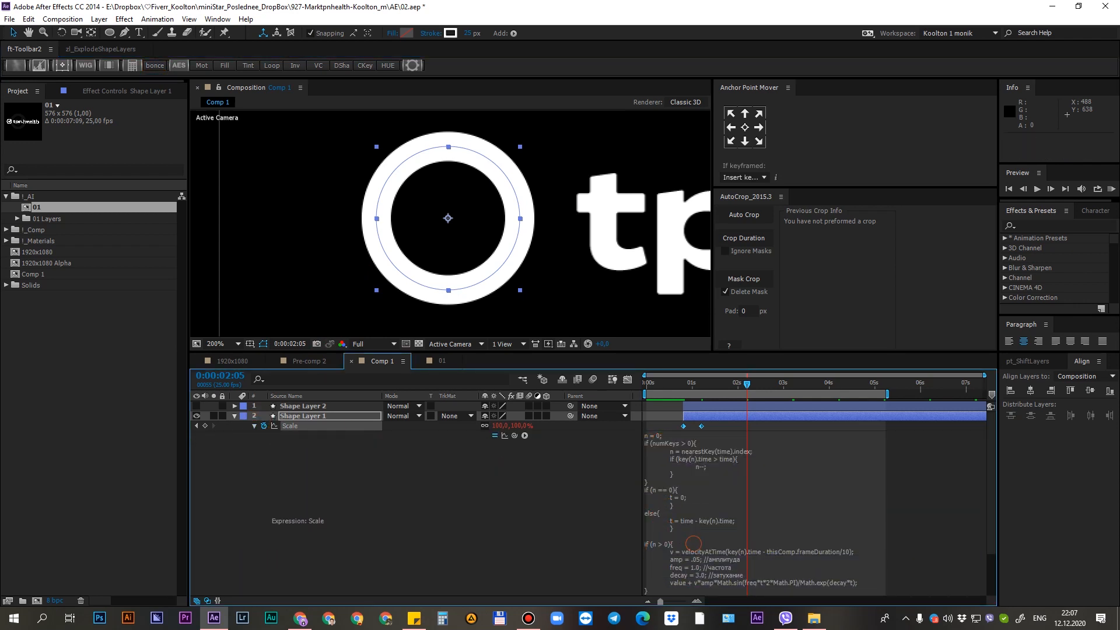
pyautogui.click(693, 543)
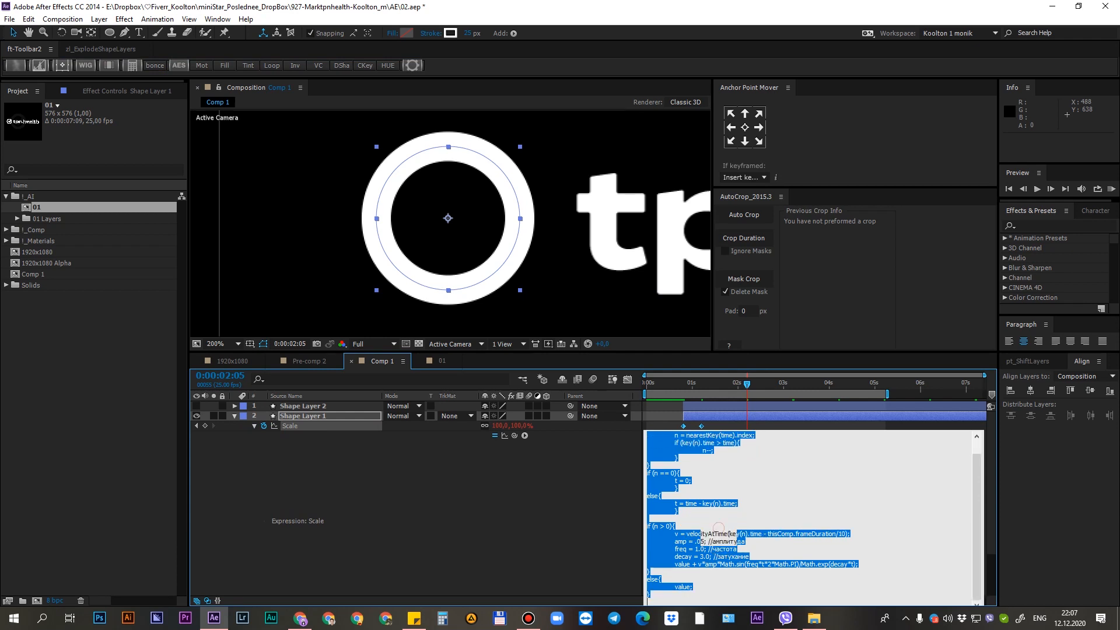
pyautogui.click(605, 523)
# Set the work area start to 0:00:00:20 and preview the circle's bounce
pyautogui.moveTo(717, 385)
pyautogui.mouseDown()
pyautogui.moveTo(685, 384)
pyautogui.moveTo(705, 384)
pyautogui.mouseUp()
pyautogui.press('KP_0')
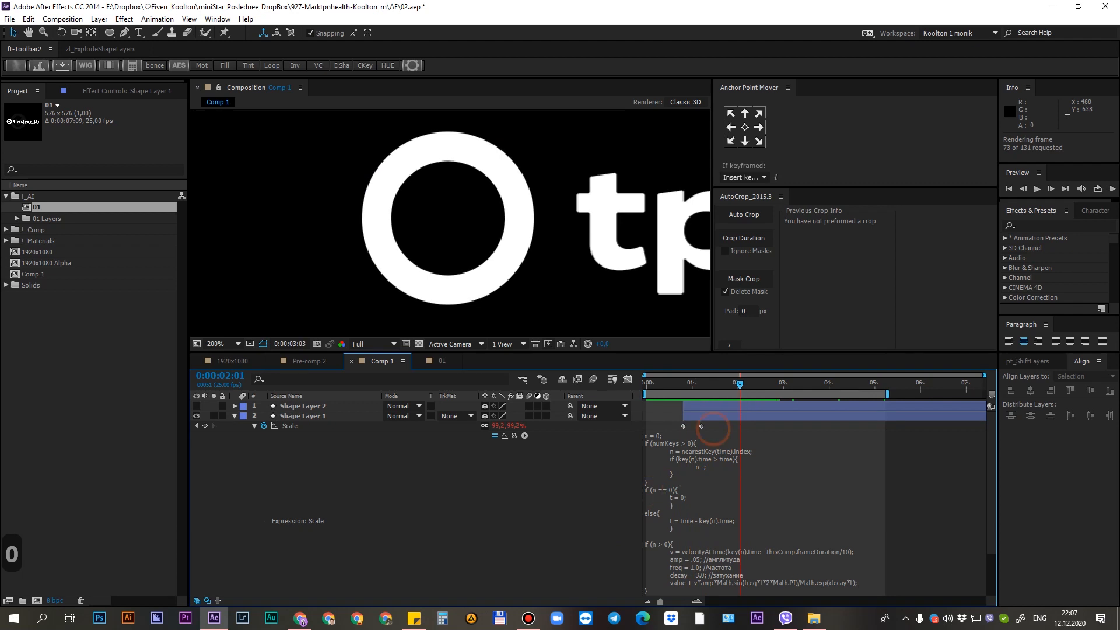
pyautogui.press('KP_0')
pyautogui.press('b')
pyautogui.press('KP_0')
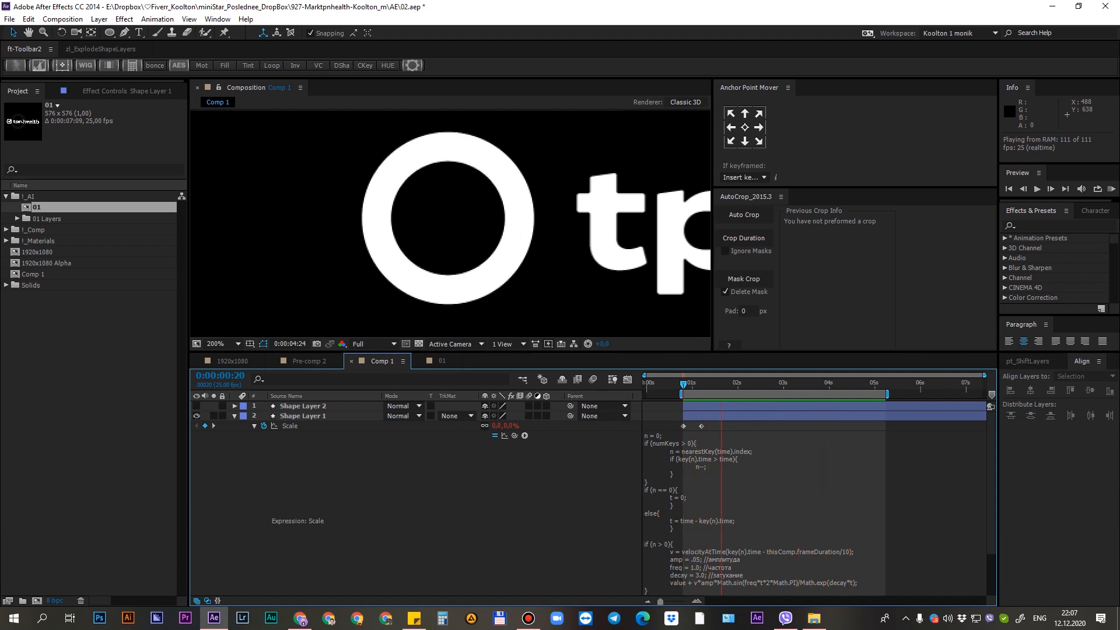
pyautogui.click(702, 385)
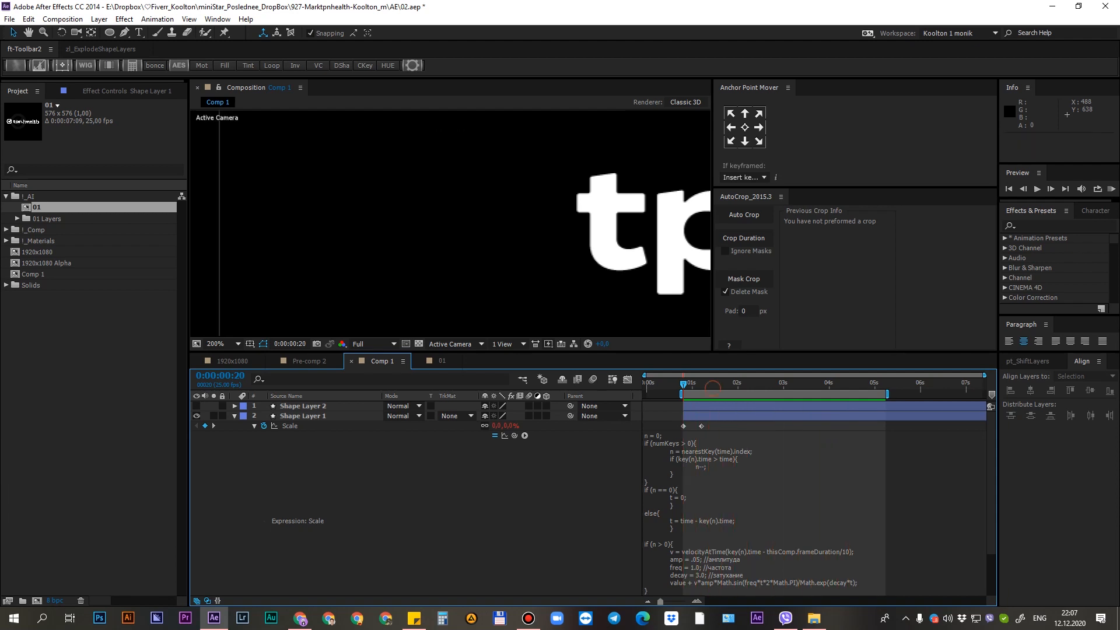
pyautogui.moveTo(701, 388); pyautogui.dragTo(703, 389)
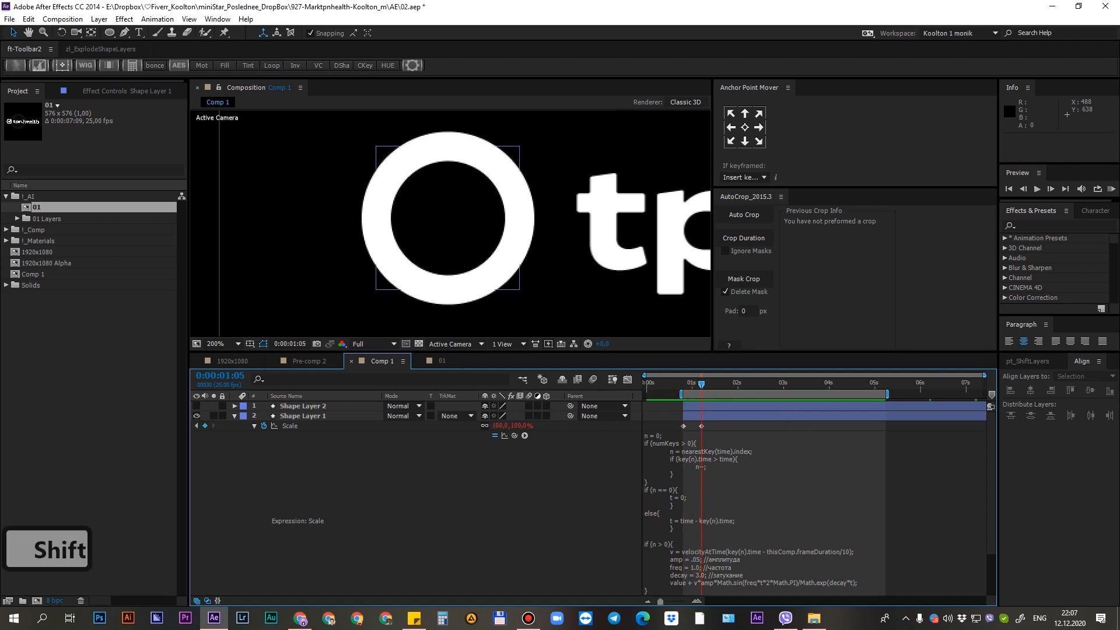
# Set decay to 6.0 in Shape Layer 1's Scale expression and preview the bounce
pyautogui.click(700, 524)
pyautogui.click(704, 570)
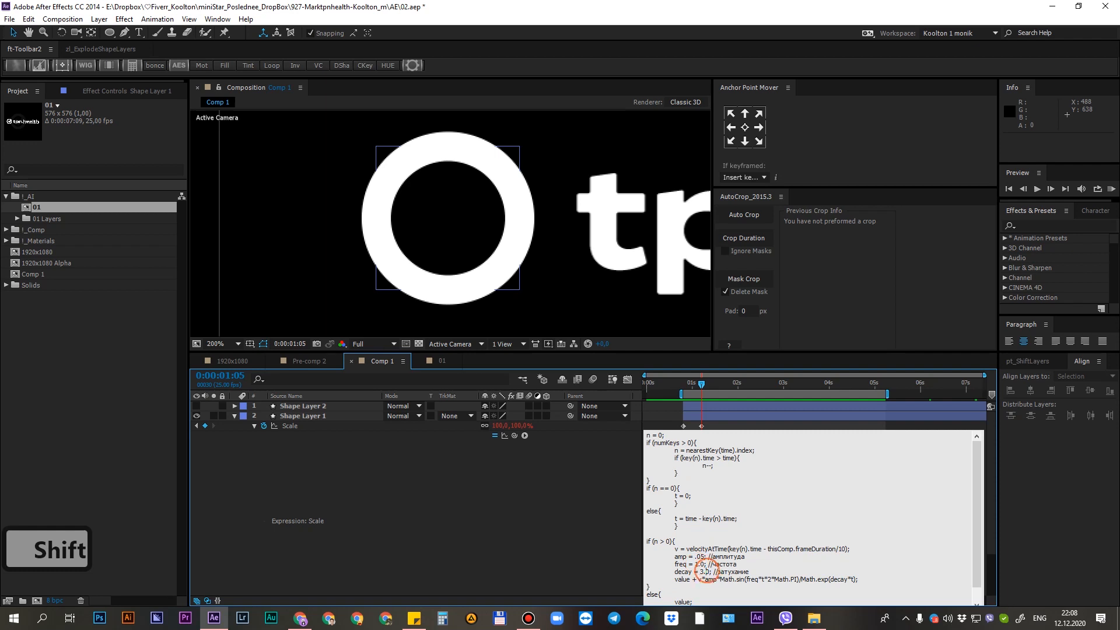
pyautogui.press('Left')
pyautogui.press('BackSpace')
pyautogui.write('6')
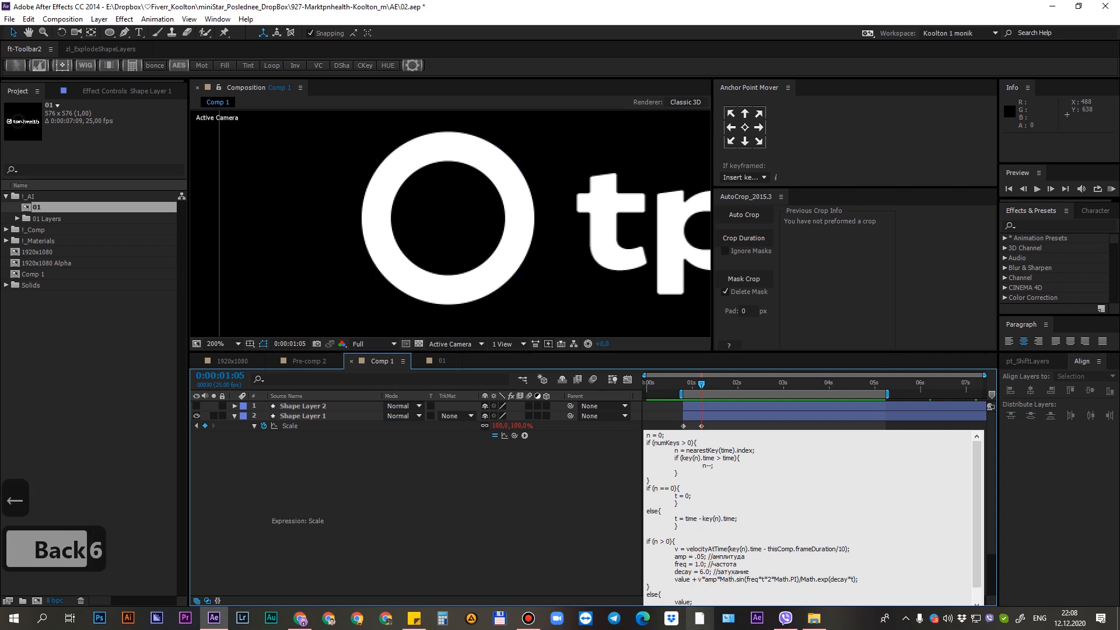
pyautogui.click(638, 574)
pyautogui.press('KP_0')
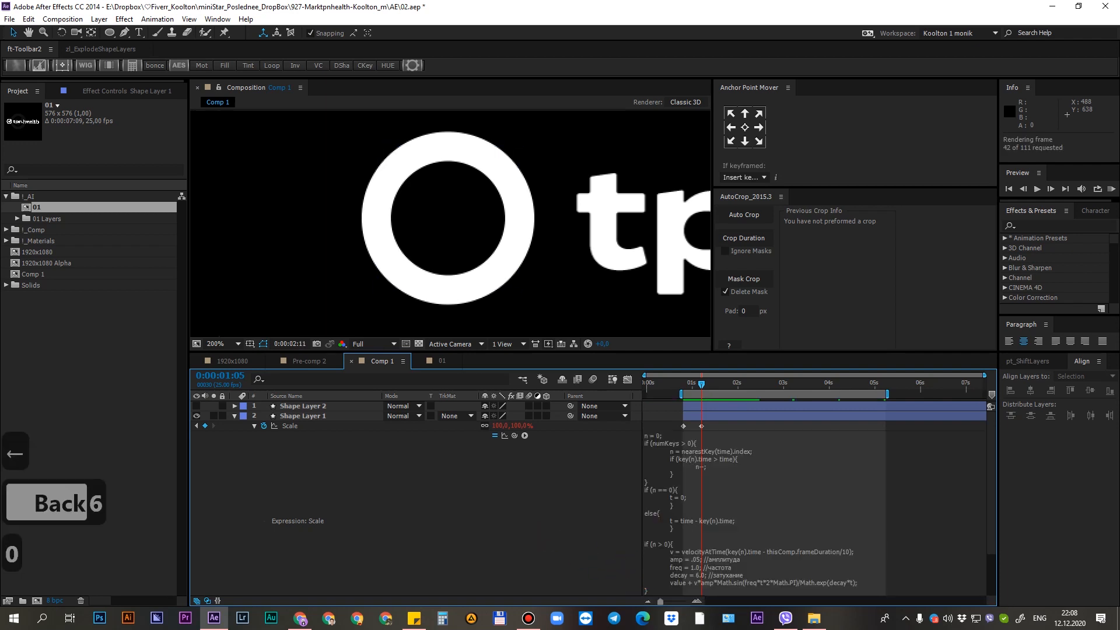
pyautogui.press('KP_0')
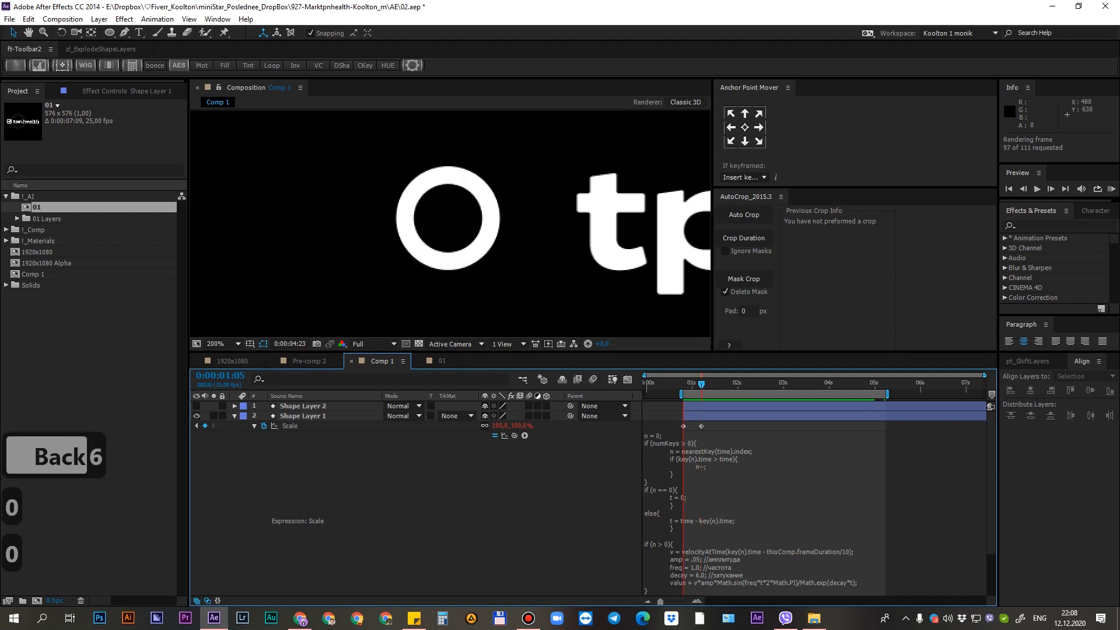
pyautogui.press('KP_0')
# Set decay back to 3.0 in Shape Layer 1's Scale expression
pyautogui.click(701, 575)
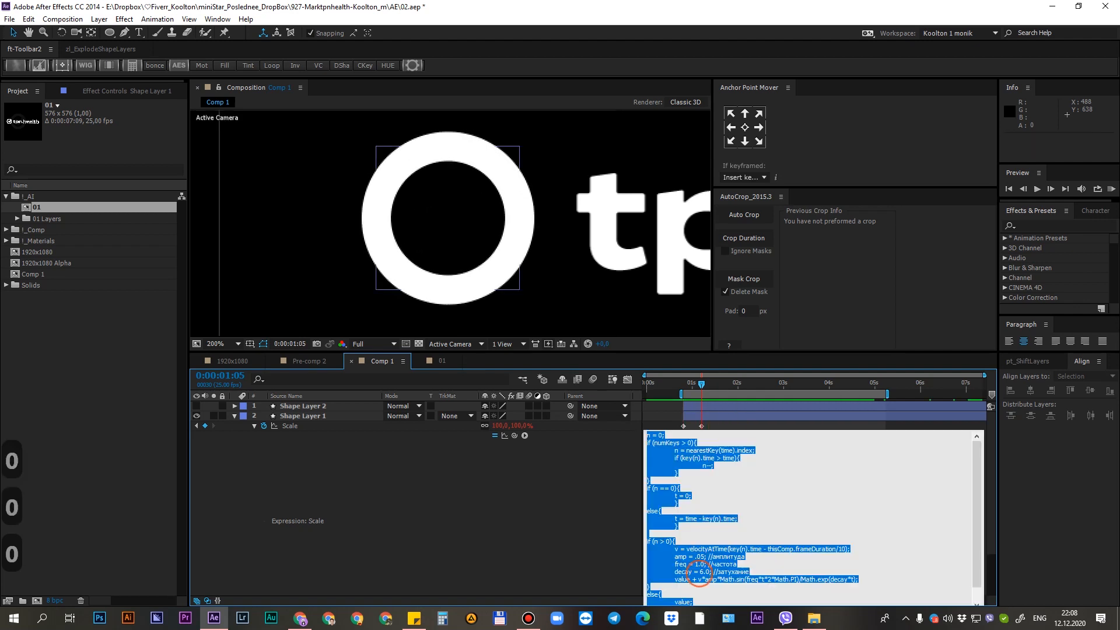
pyautogui.click(700, 572)
pyautogui.press('Right')
pyautogui.press('BackSpace')
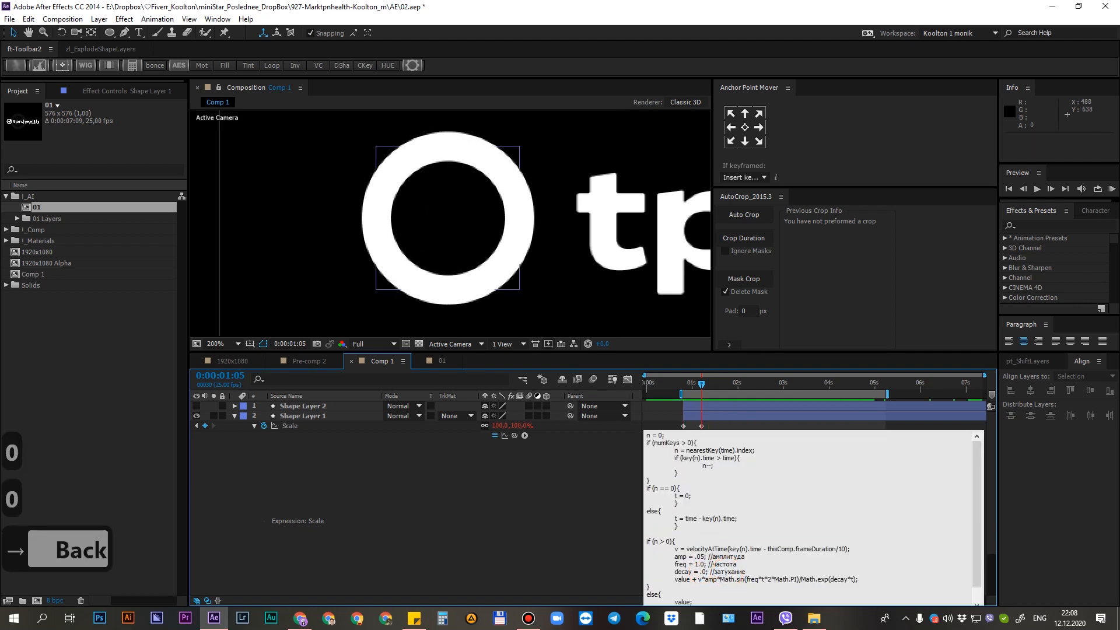
pyautogui.write('3')
pyautogui.click(453, 518)
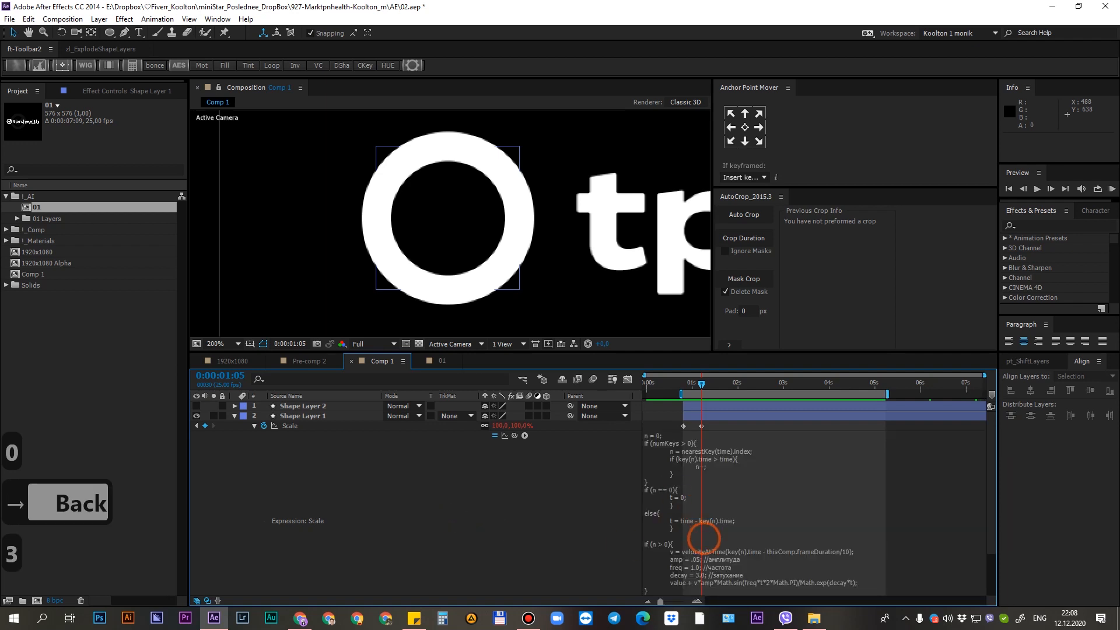
# Collapse Shape Layer 1's properties and show the checkmark's Shape Layer 2
pyautogui.click(235, 415)
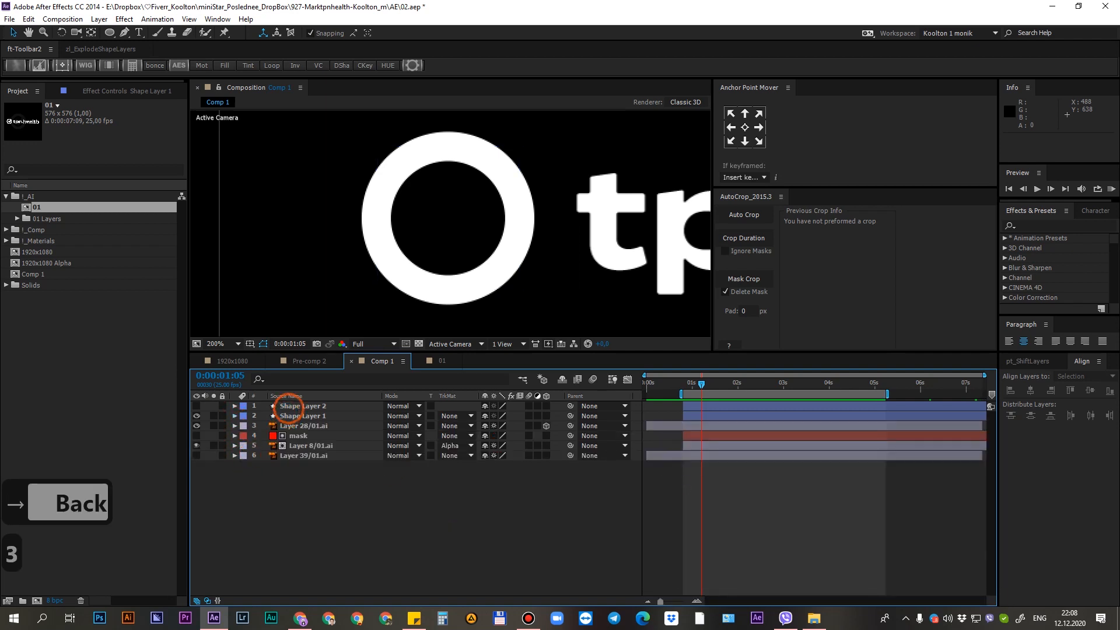
pyautogui.click(288, 406)
pyautogui.click(197, 406)
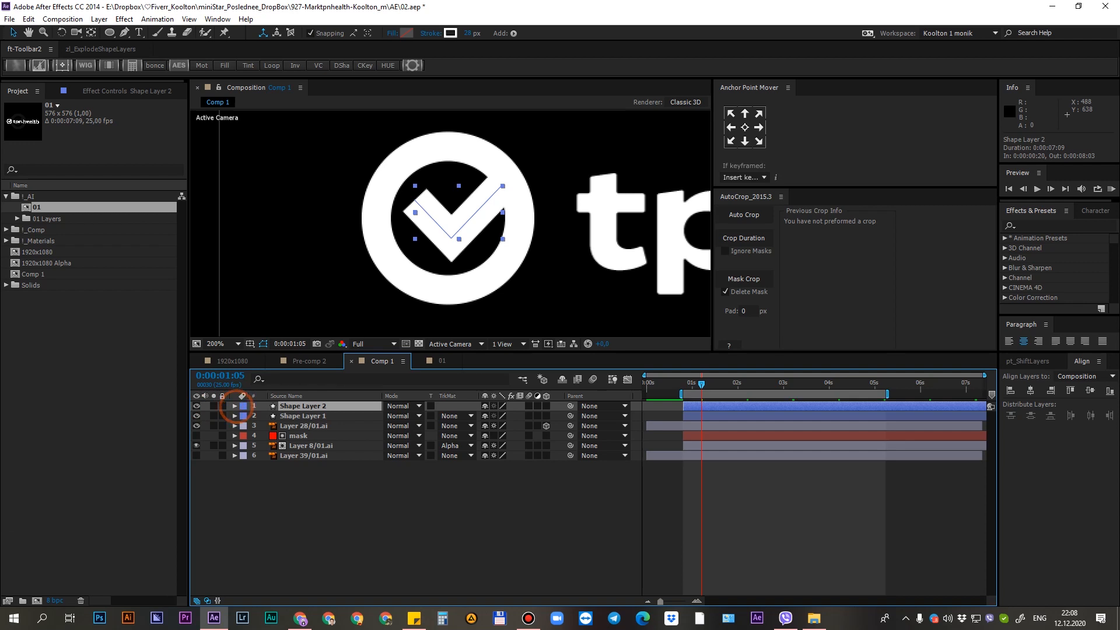
# Add Trim Paths to the checkmark's Shape Layer 2 and expand the Trim Paths properties
pyautogui.click(235, 406)
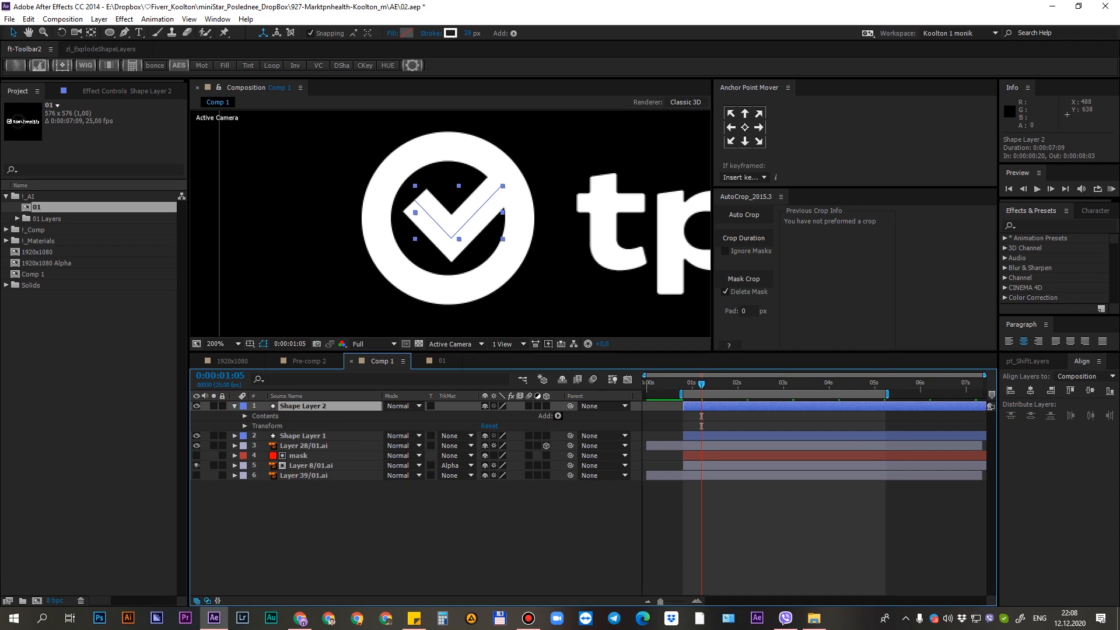
pyautogui.click(558, 416)
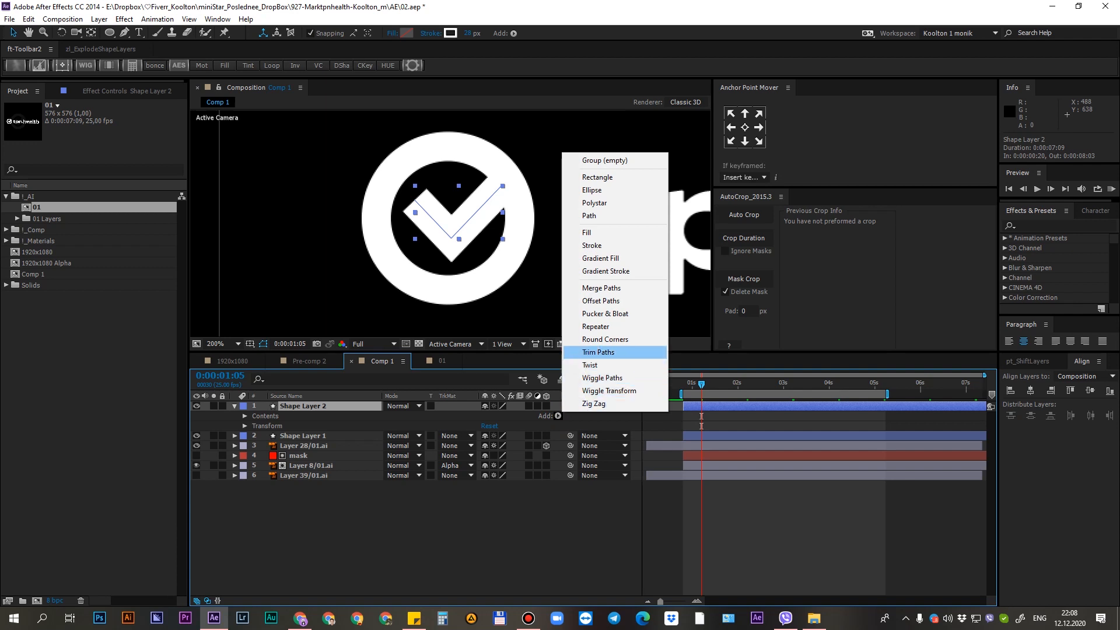
pyautogui.click(615, 354)
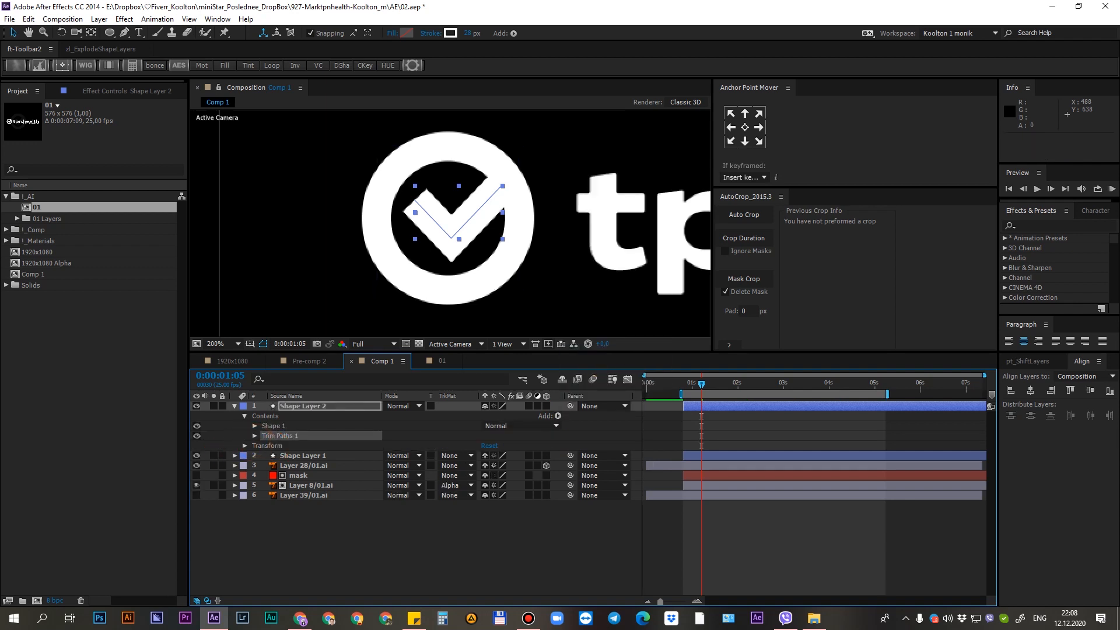
pyautogui.click(254, 436)
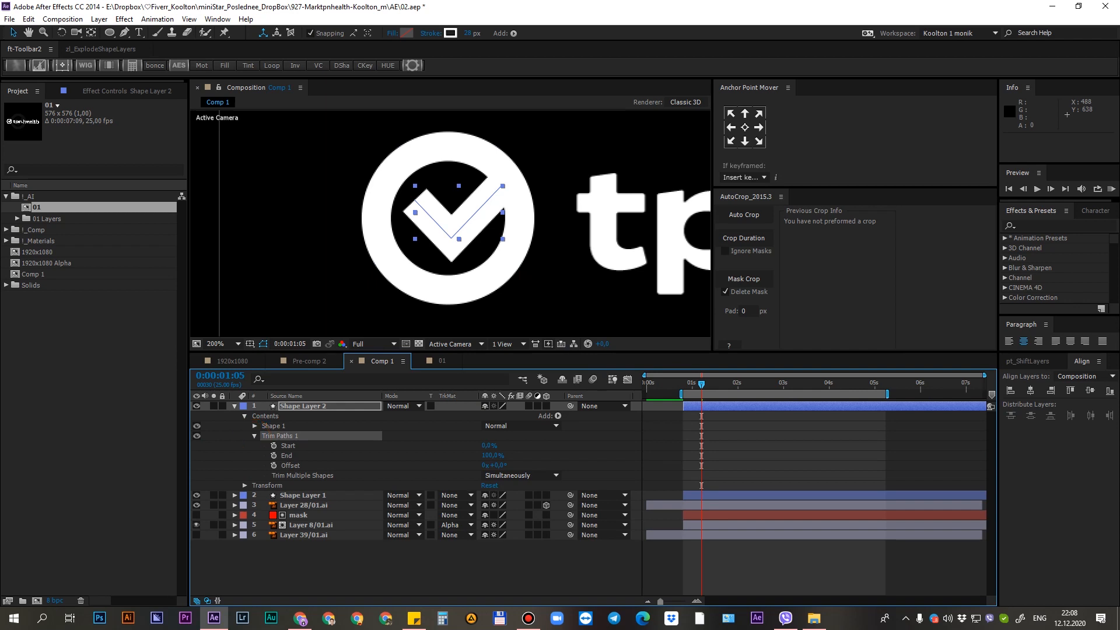
# Shift Shape Layer 2 ten frames later so that it starts at 0:00:01:05
pyautogui.moveTo(701, 383); pyautogui.dragTo(684, 383)
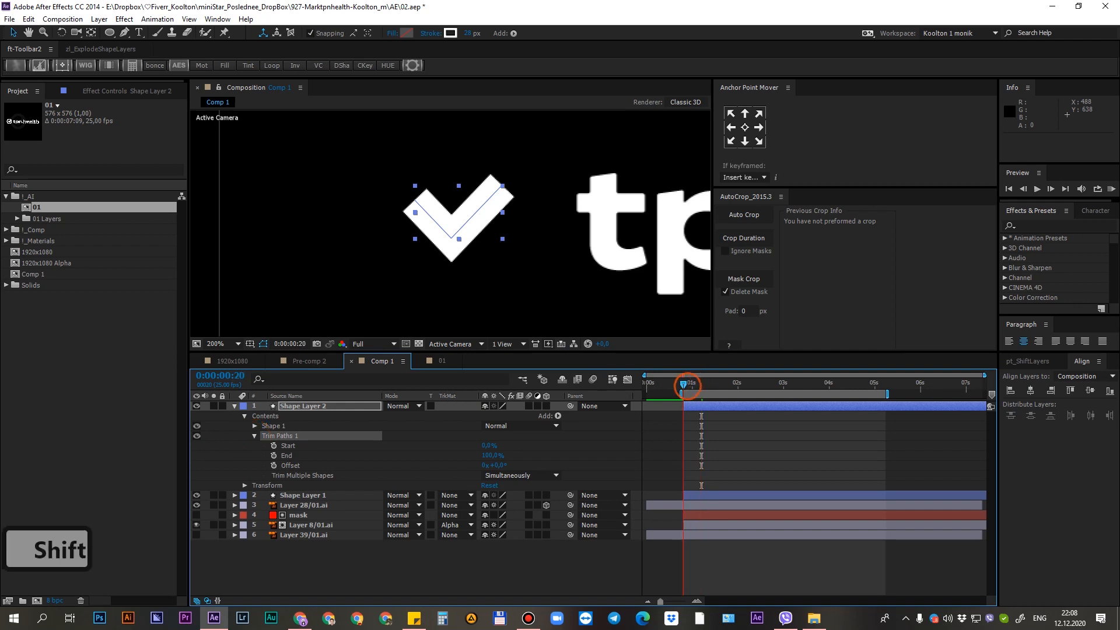
pyautogui.click(693, 406)
pyautogui.hotkey('alt', 'shift', 'pagedown')
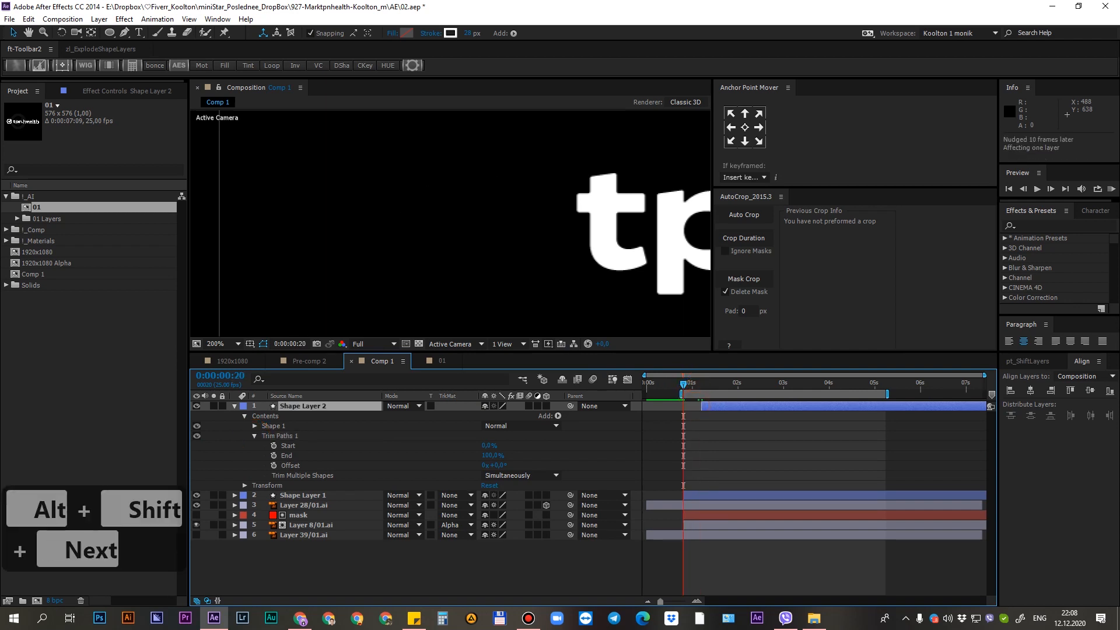
# Keyframe the Trim Paths End of Shape Layer 2 at 0% at 0:00:01:05
pyautogui.moveTo(683, 384); pyautogui.dragTo(702, 383)
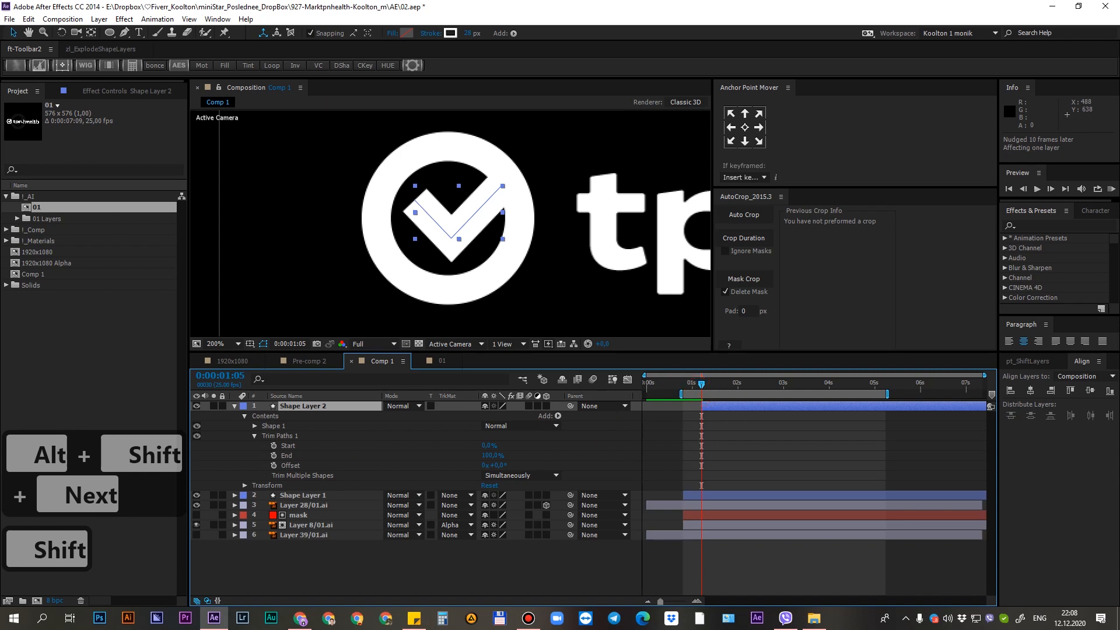
pyautogui.click(287, 456)
pyautogui.moveTo(488, 455); pyautogui.dragTo(428, 453)
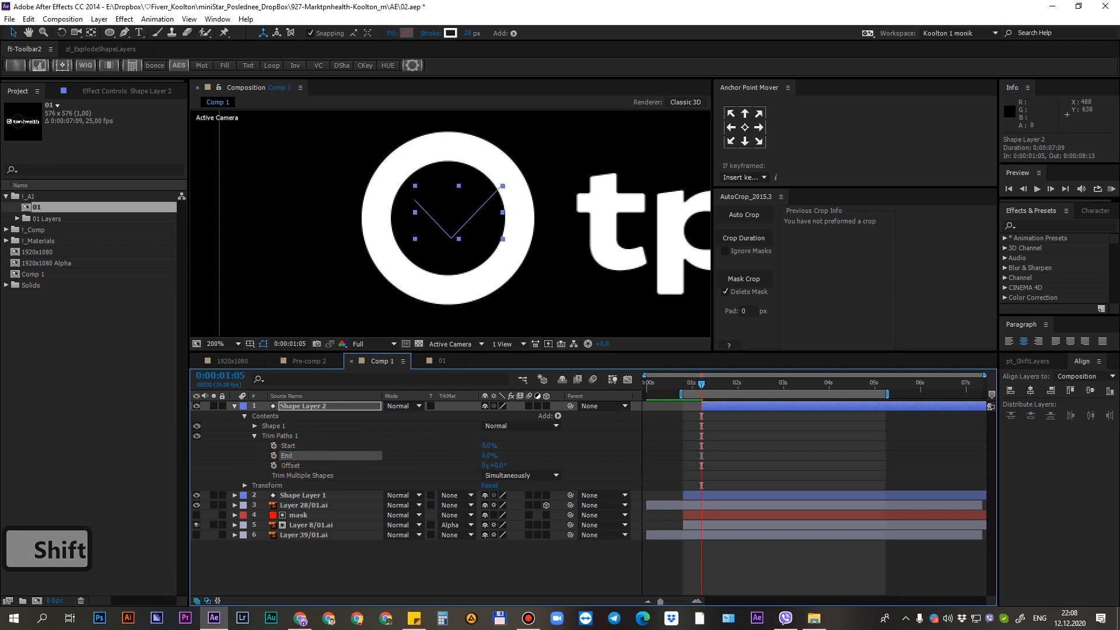
pyautogui.click(274, 456)
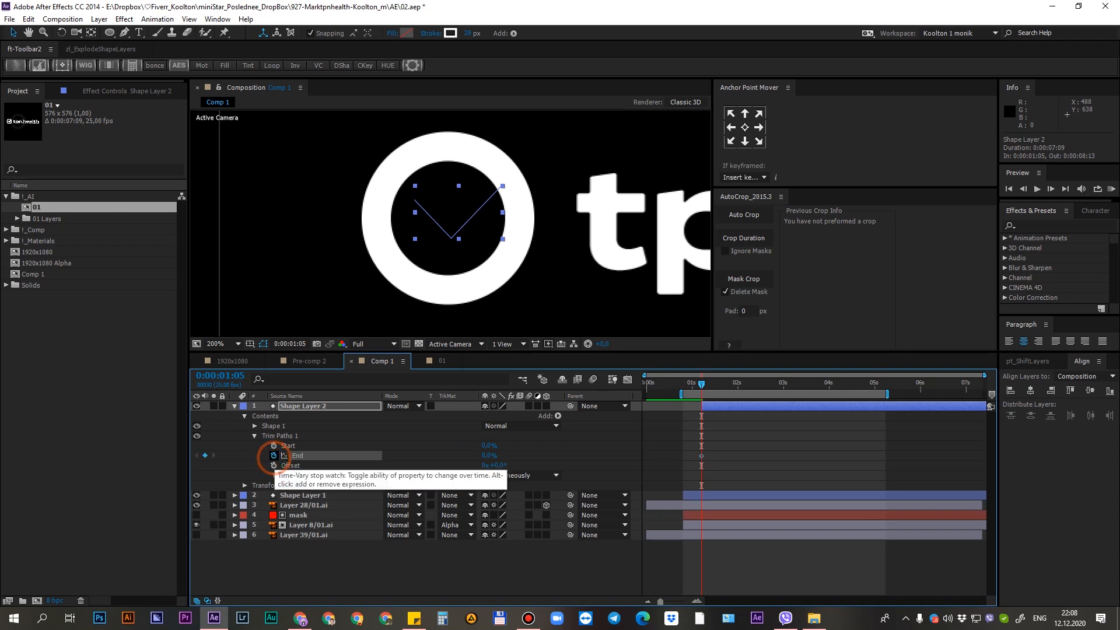
# Add a 100% Trim Paths End keyframe to Shape Layer 2 at 0:00:01:15
pyautogui.hotkey('shift', 'pagedown')
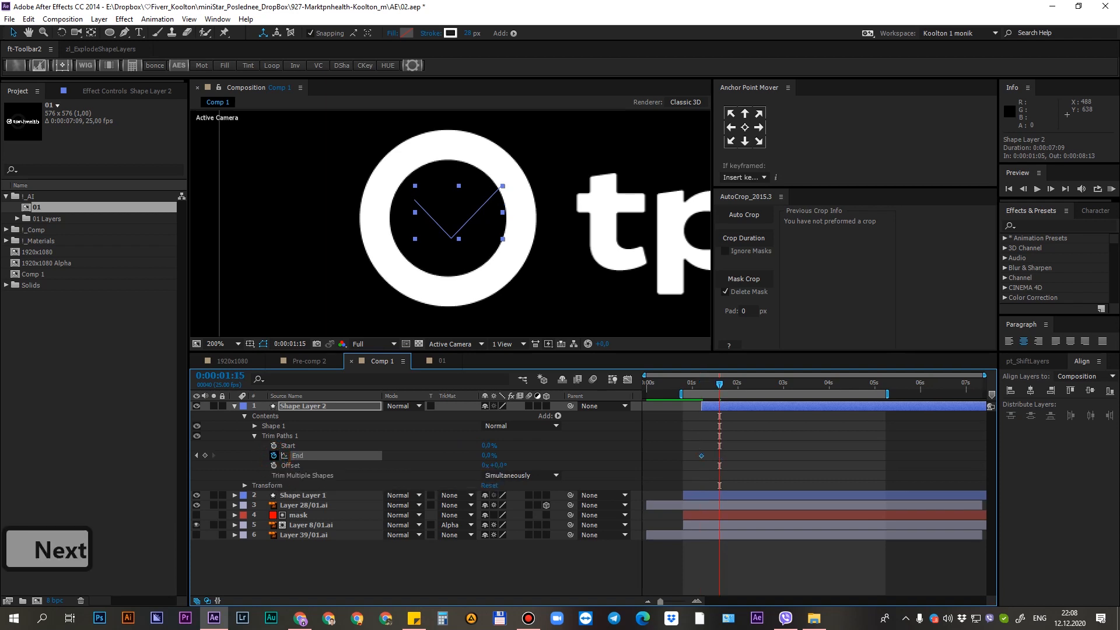
pyautogui.moveTo(489, 456); pyautogui.dragTo(686, 448)
pyautogui.click(757, 448)
# Preview the bouncing circle and the drawing of the checkmark several times
pyautogui.press('KP_0')
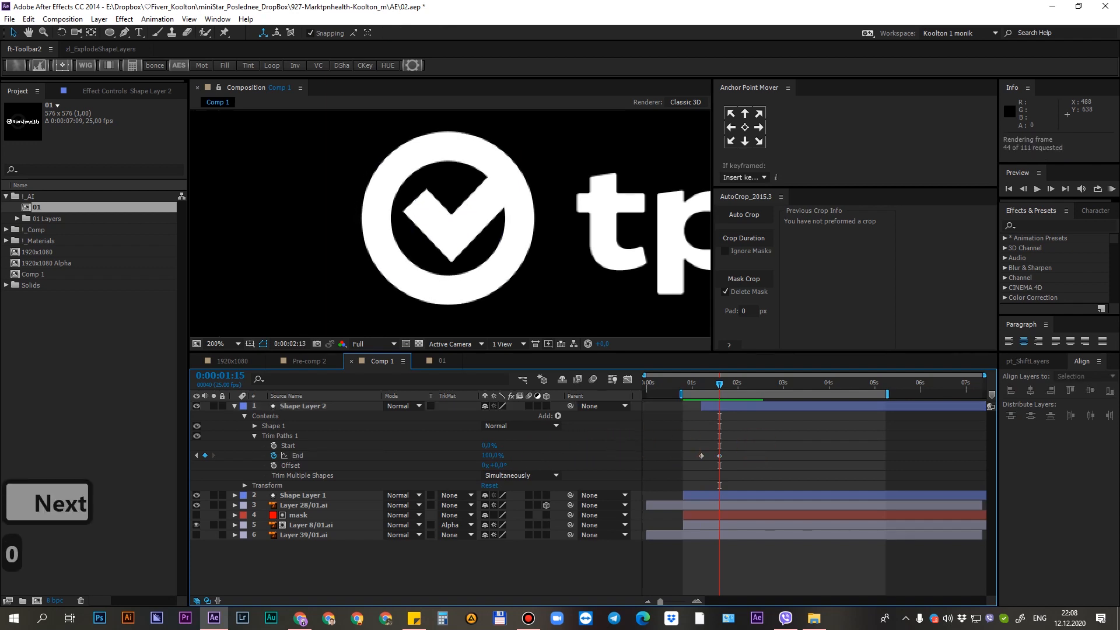
pyautogui.press('KP_0')
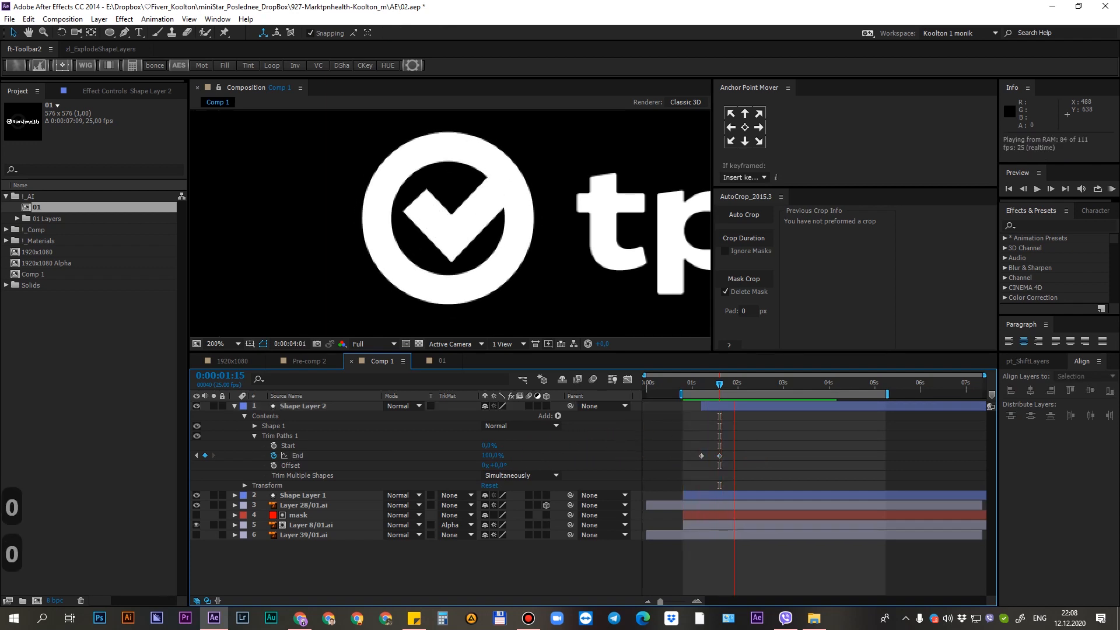
pyautogui.press('KP_0')
pyautogui.press('KP_0')
pyautogui.press('KP_0')
pyautogui.press('KP_0')
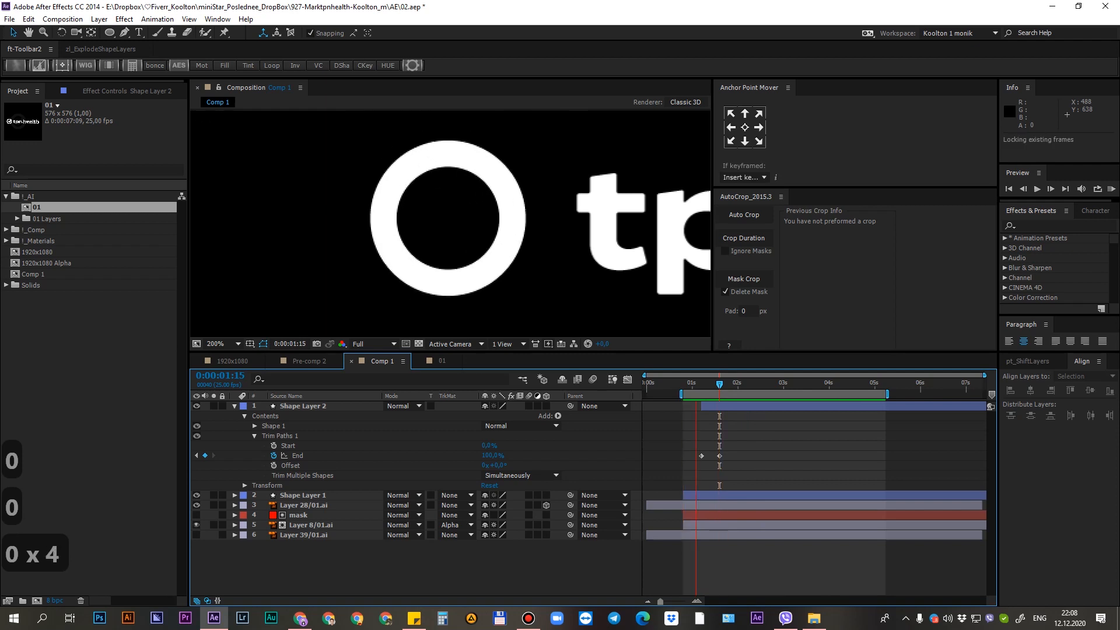
pyautogui.press('KP_0')
# Collapse the expanded layer properties in Comp 1 and leave all layers deselected
pyautogui.hotkey('ctrl', 'a')
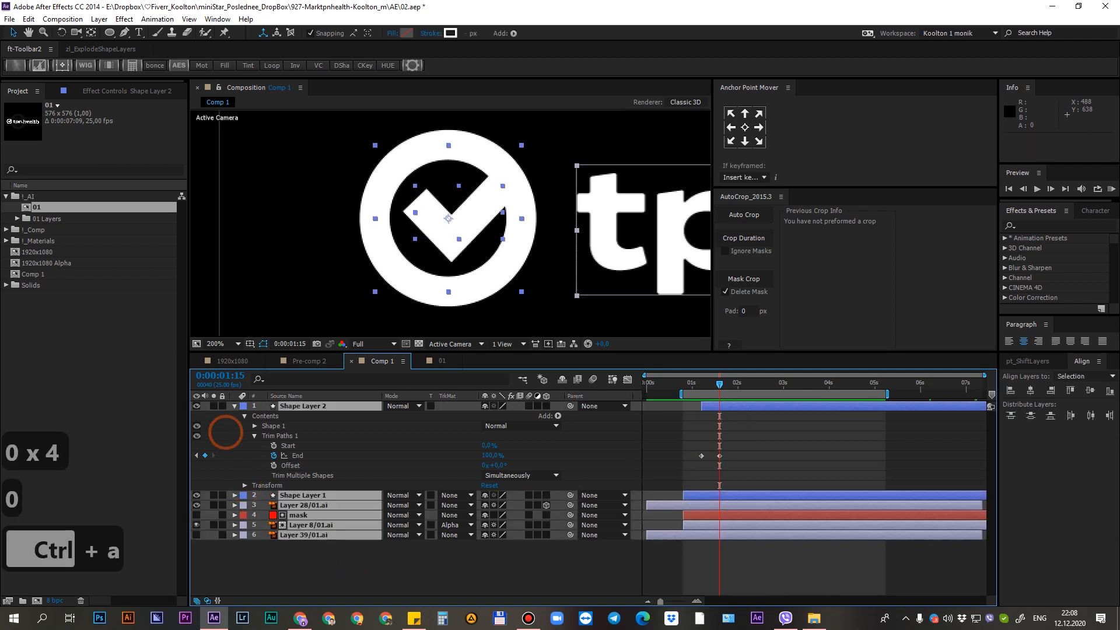
pyautogui.click(234, 405)
pyautogui.scroll(-4, 387, 323)
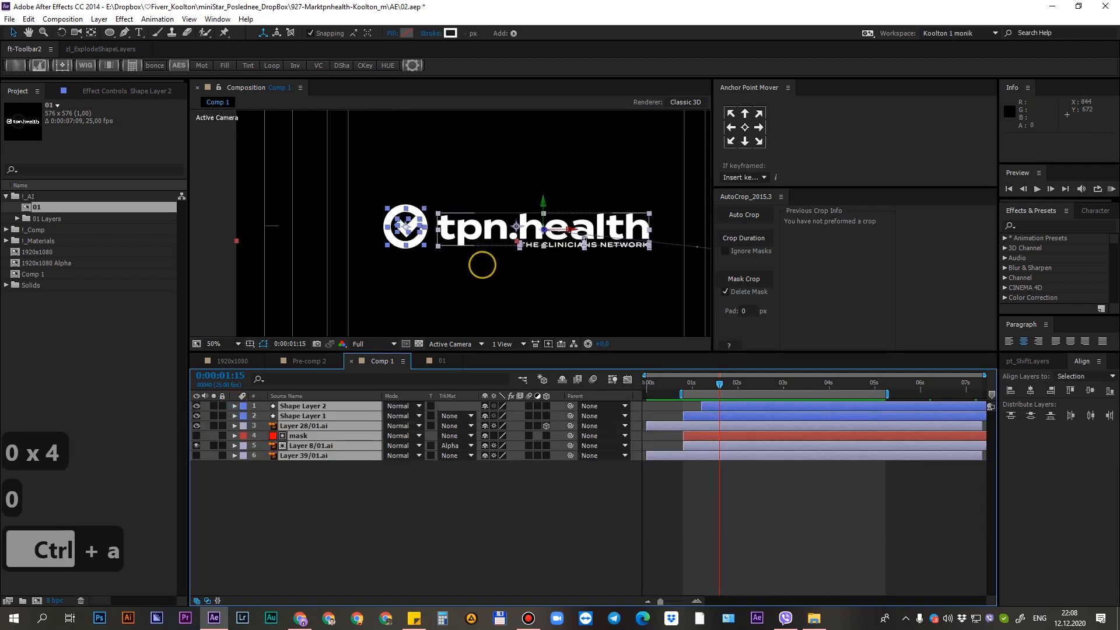
pyautogui.click(555, 545)
# Set the Comp 1 work area to run from 0:00:00:00 to 0:00:02:11
pyautogui.moveTo(681, 394); pyautogui.dragTo(562, 401)
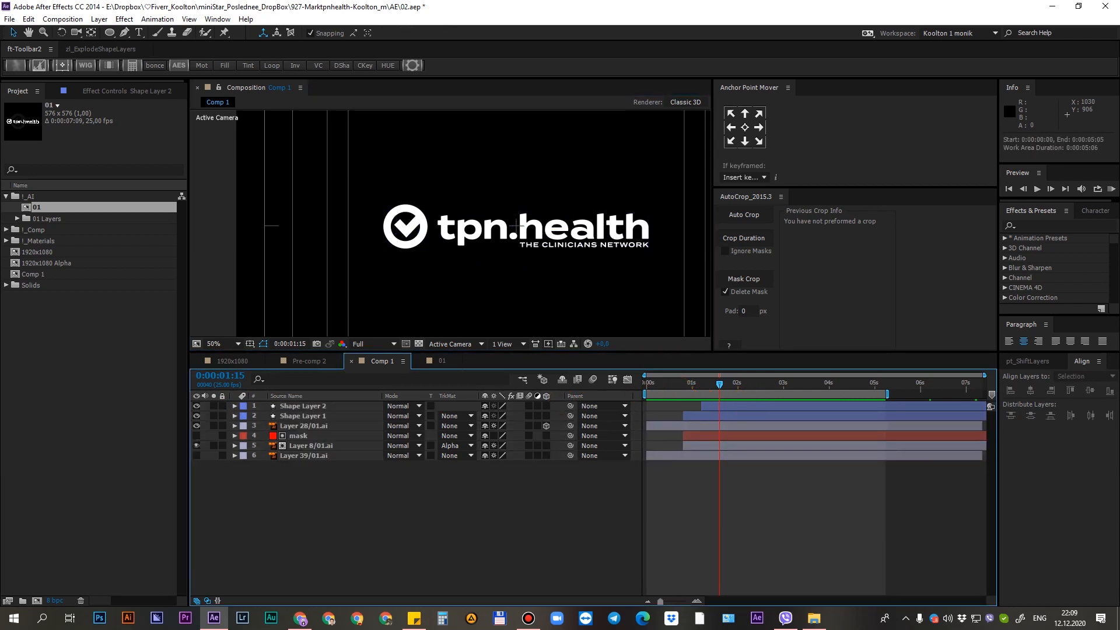
pyautogui.click(757, 383)
pyautogui.press('n')
# Preview the whole logo animation from the start and extend the work area's end to 0:00:04:22
pyautogui.click(526, 513)
pyautogui.press('KP_0')
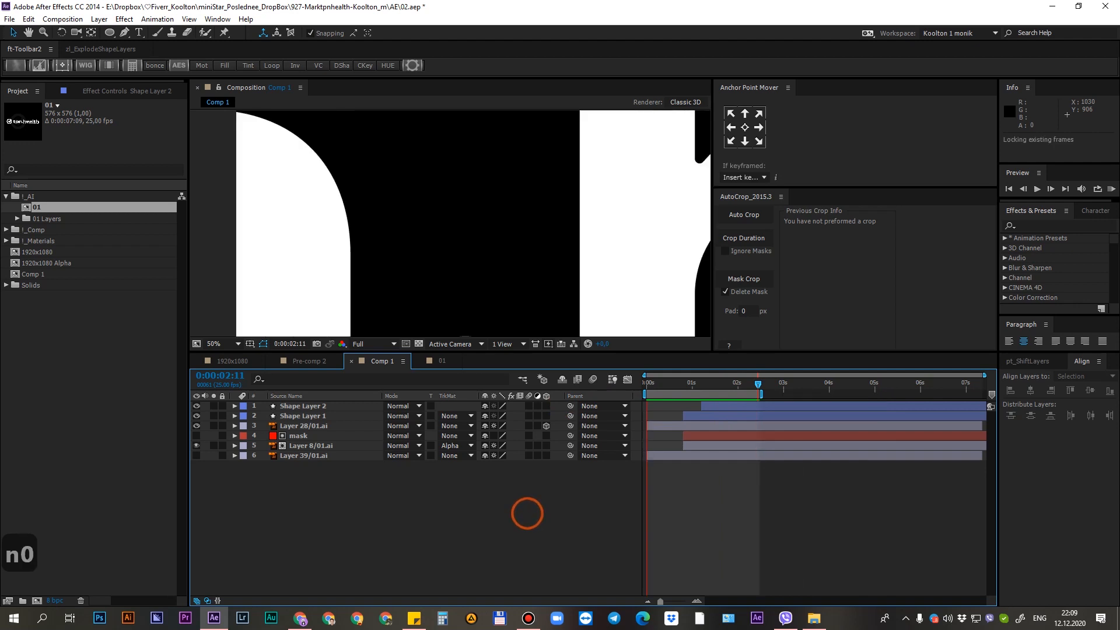
pyautogui.press('KP_0')
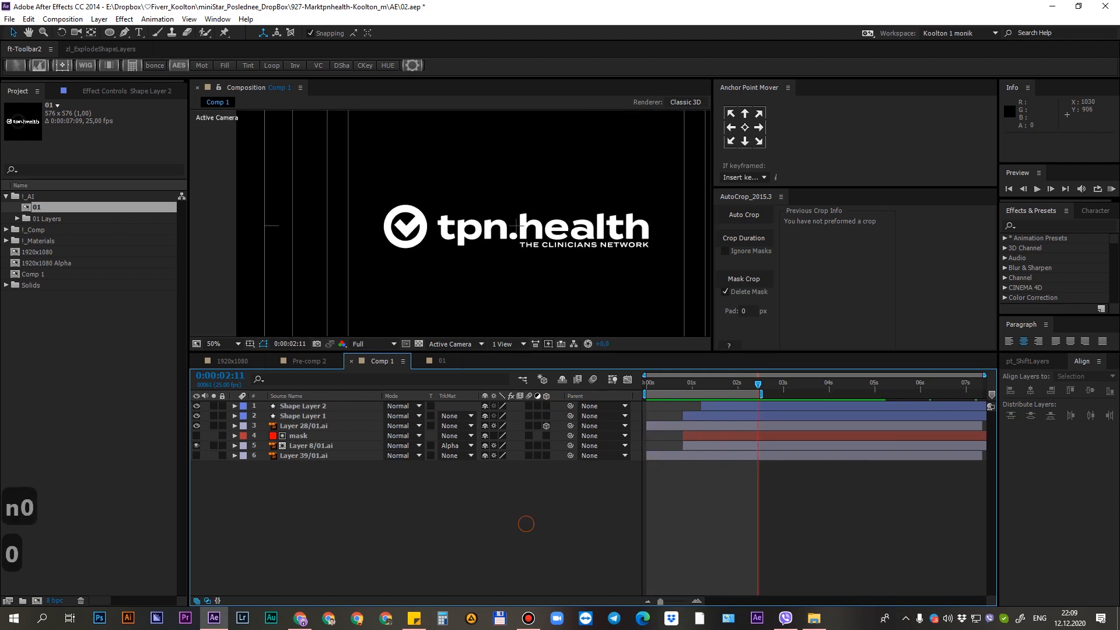
pyautogui.scroll(-2, 531, 310)
pyautogui.press('KP_0')
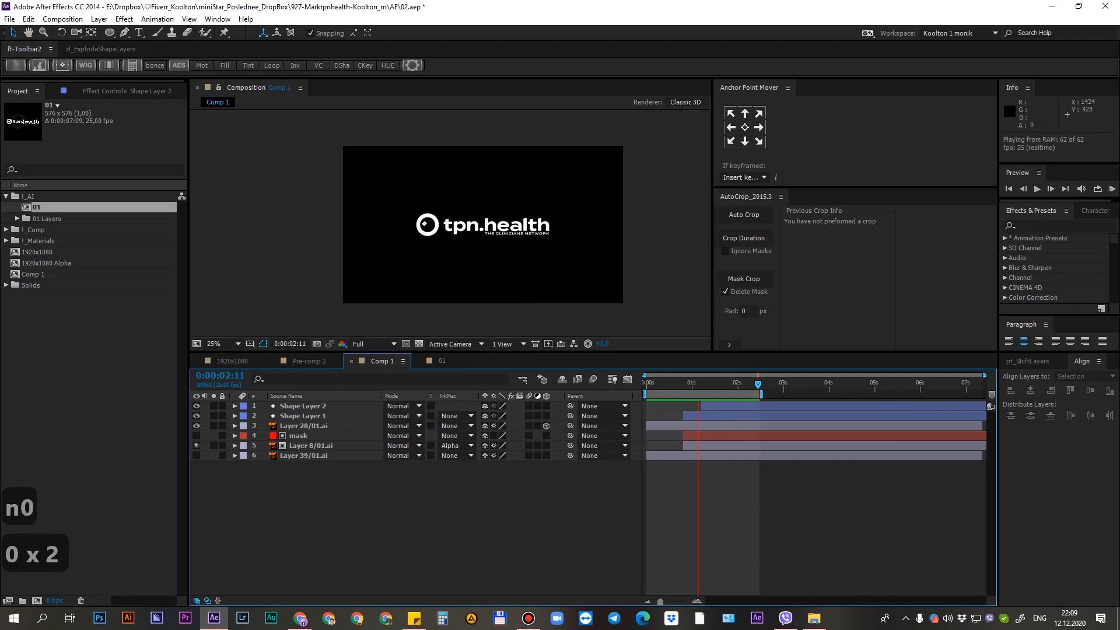
pyautogui.press('KP_0')
pyautogui.moveTo(760, 394); pyautogui.dragTo(873, 393)
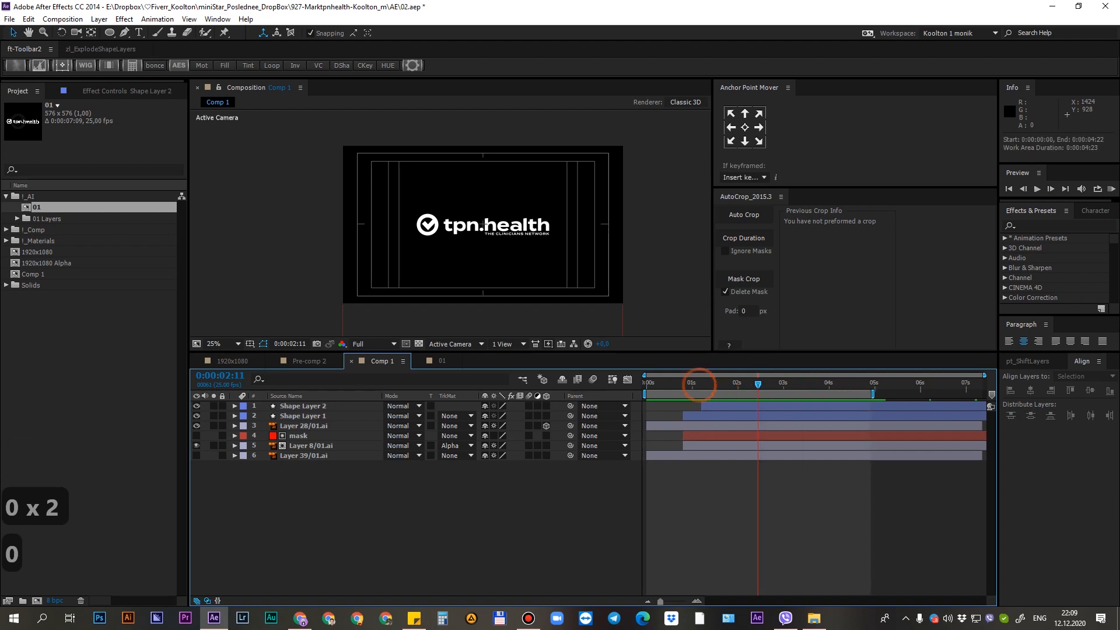
# Show the large background icon, Layer 39/01.ai, and shift it to start at 0:00:00:20
pyautogui.click(196, 456)
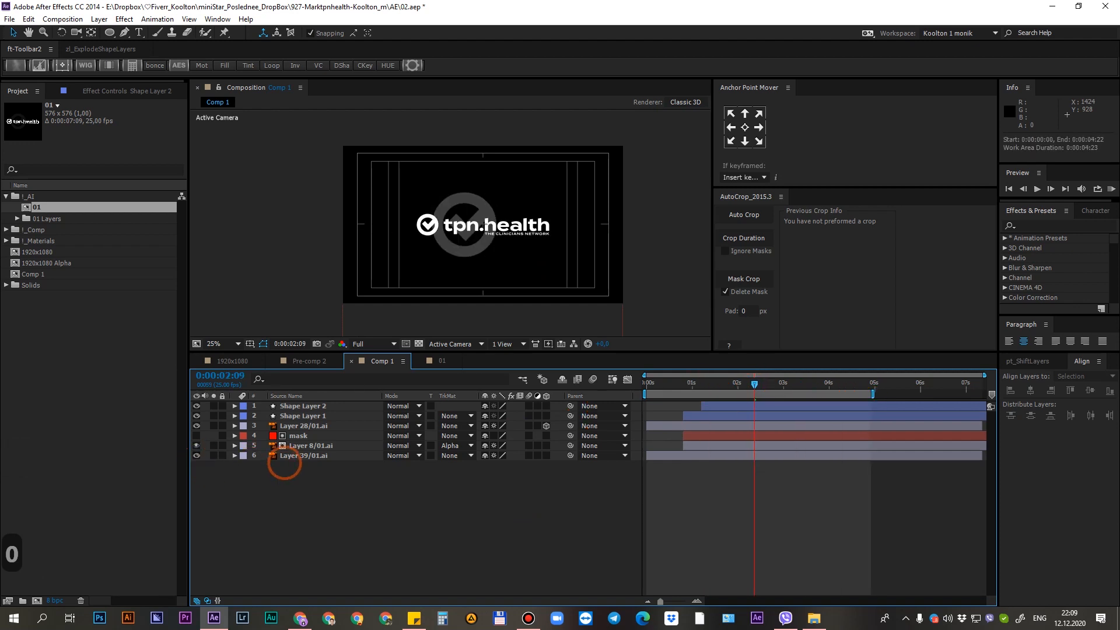
pyautogui.click(289, 456)
pyautogui.moveTo(688, 456); pyautogui.dragTo(700, 456)
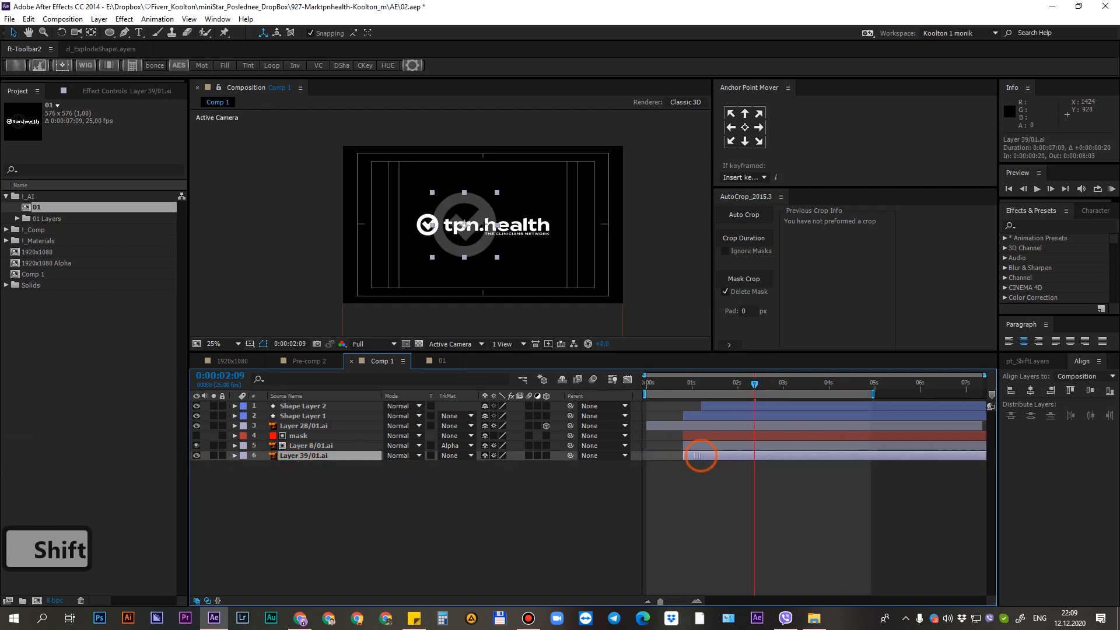
# Keyframe the Opacity of Layer 39/01.ai at 0% at 0:00:00:20
pyautogui.keyDown('shift'); pyautogui.click(683, 385); pyautogui.keyUp('shift')
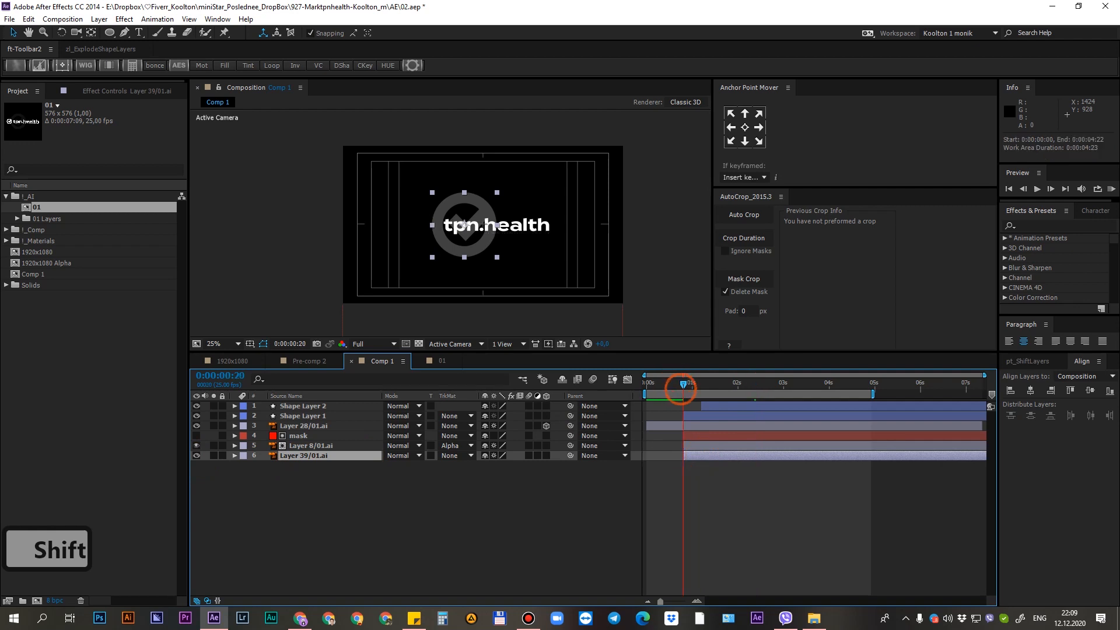
pyautogui.press('t')
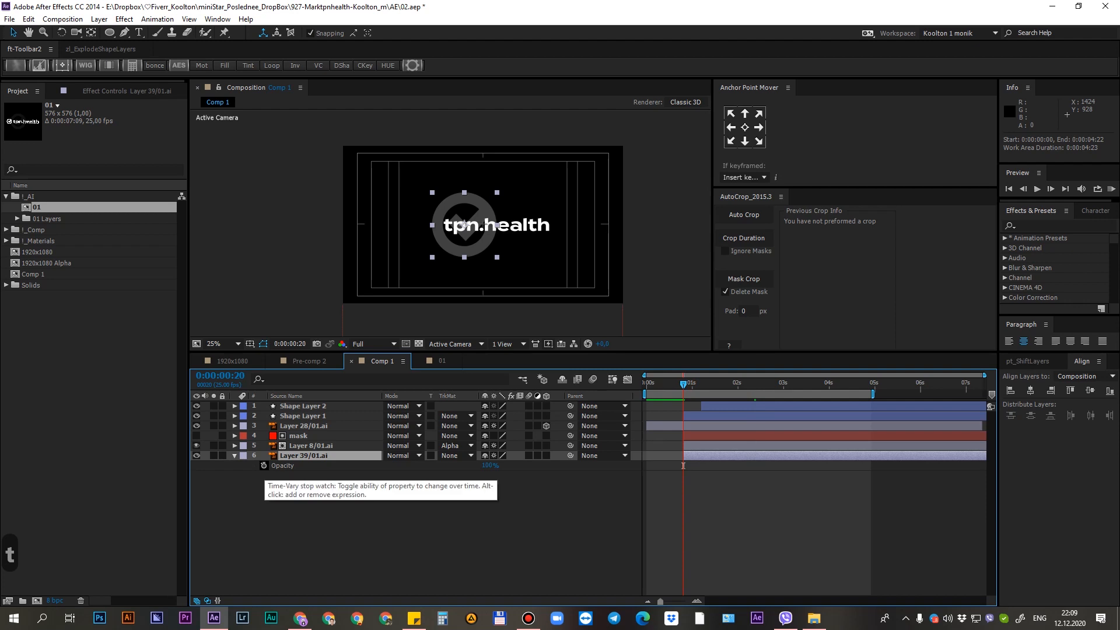
pyautogui.click(264, 466)
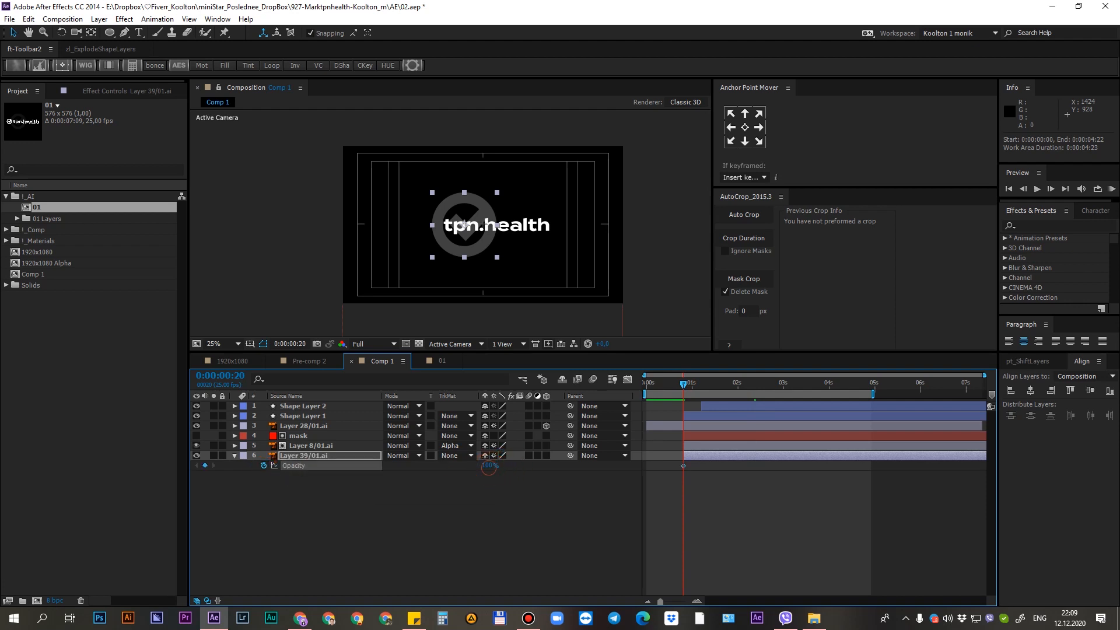
pyautogui.click(490, 465)
pyautogui.write('0')
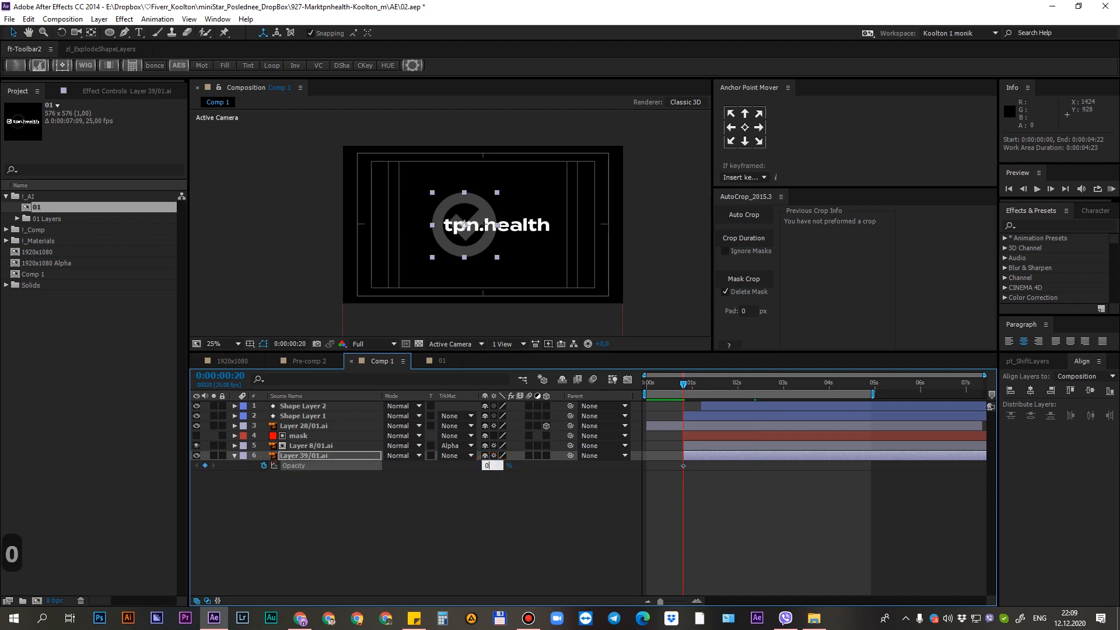
pyautogui.press('Return')
pyautogui.click(388, 488)
# Add a 100% Opacity keyframe to Layer 39/01.ai at 0:00:02:00
pyautogui.click(303, 456)
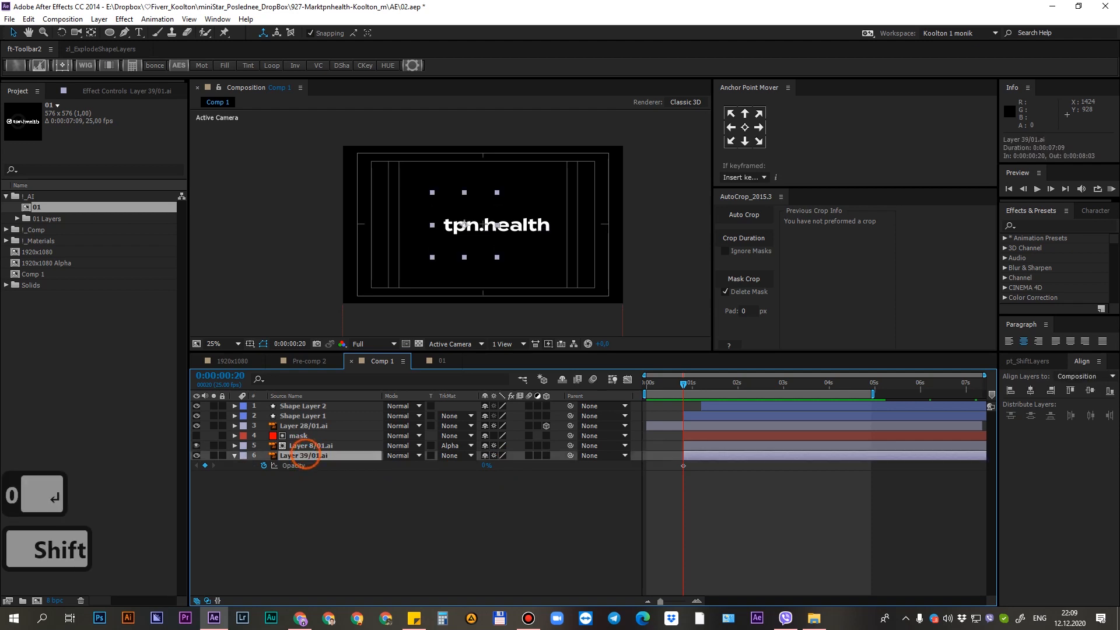
pyautogui.hotkey('shift', 'pagedown')
pyautogui.hotkey('shift', 'pagedown')
pyautogui.hotkey('shift', 'pagedown')
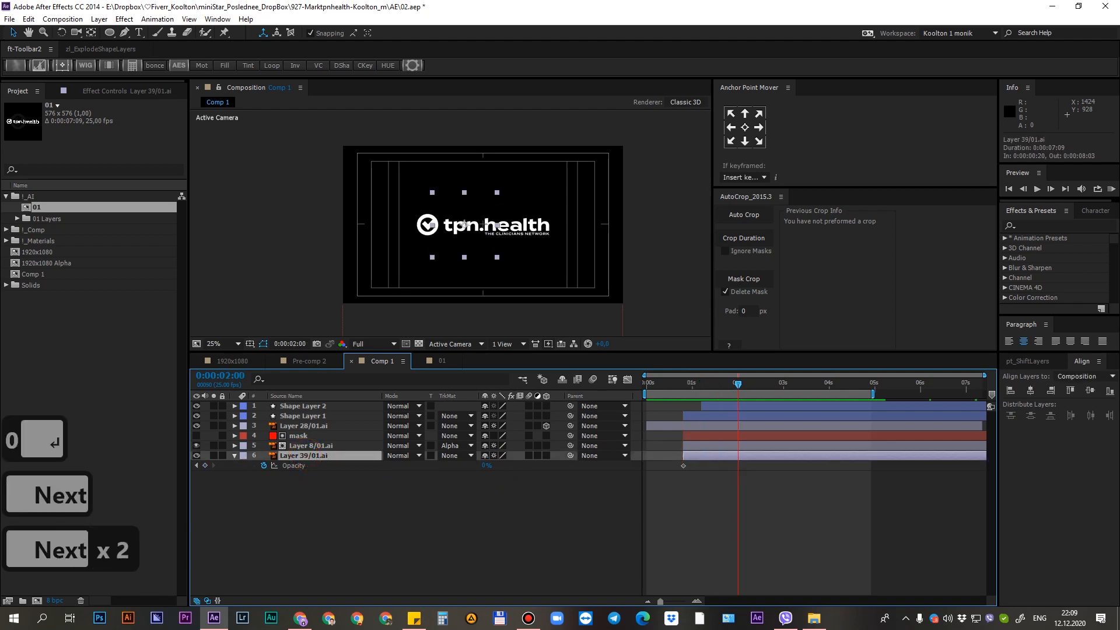
pyautogui.click(483, 467)
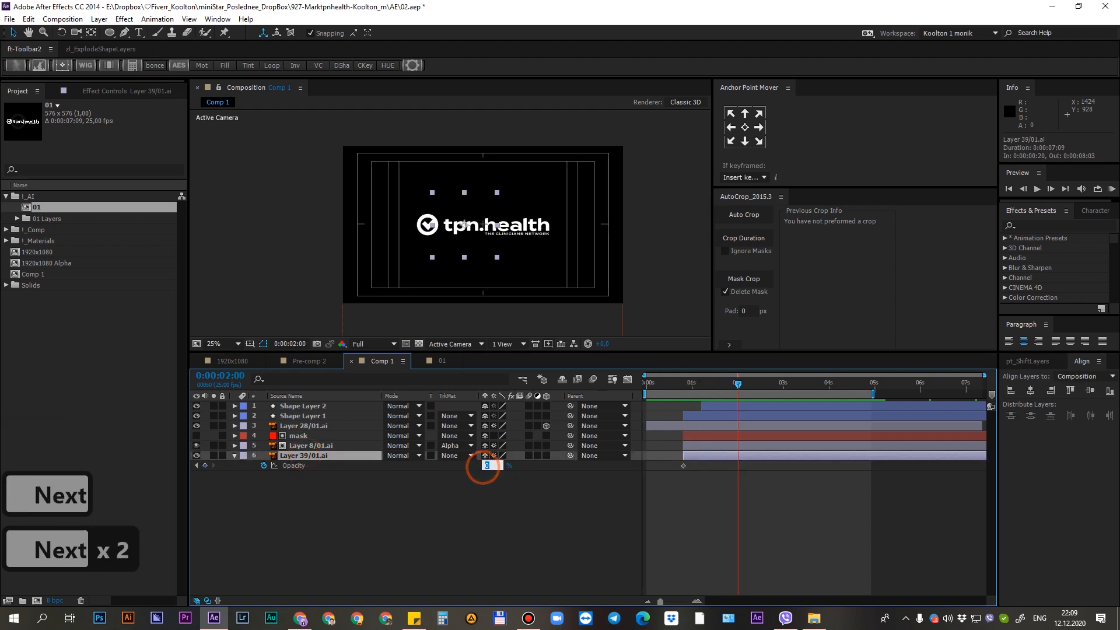
pyautogui.write('100')
pyautogui.press('Return')
pyautogui.click(450, 488)
# End the work area at 0:00:03:03 and preview the logo animation with the background icon's fade-in
pyautogui.press('KP_0')
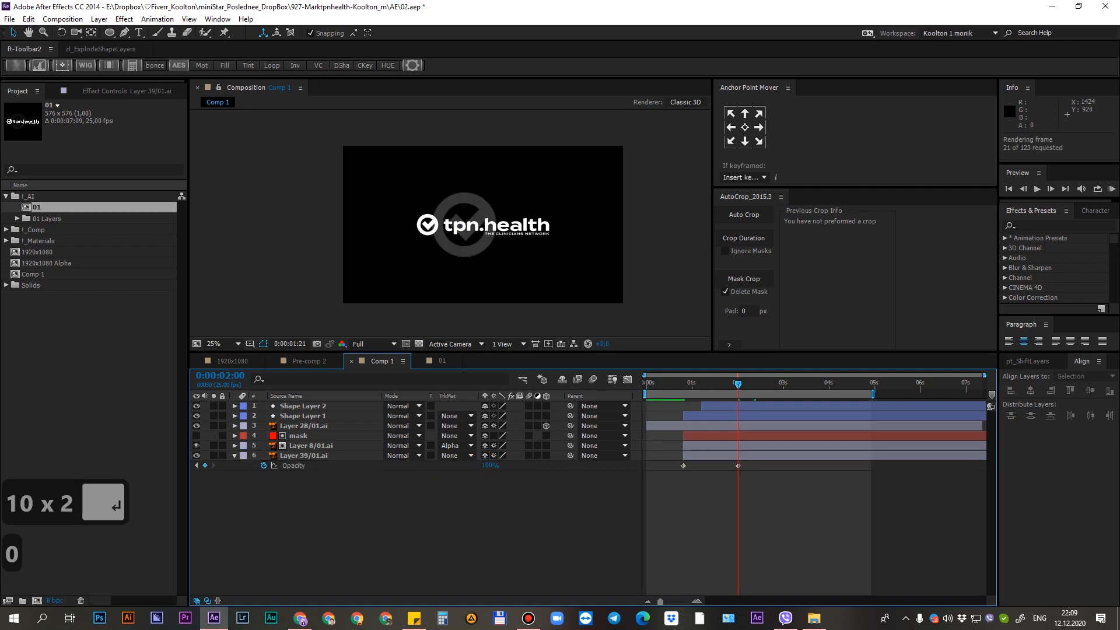
pyautogui.press('KP_0')
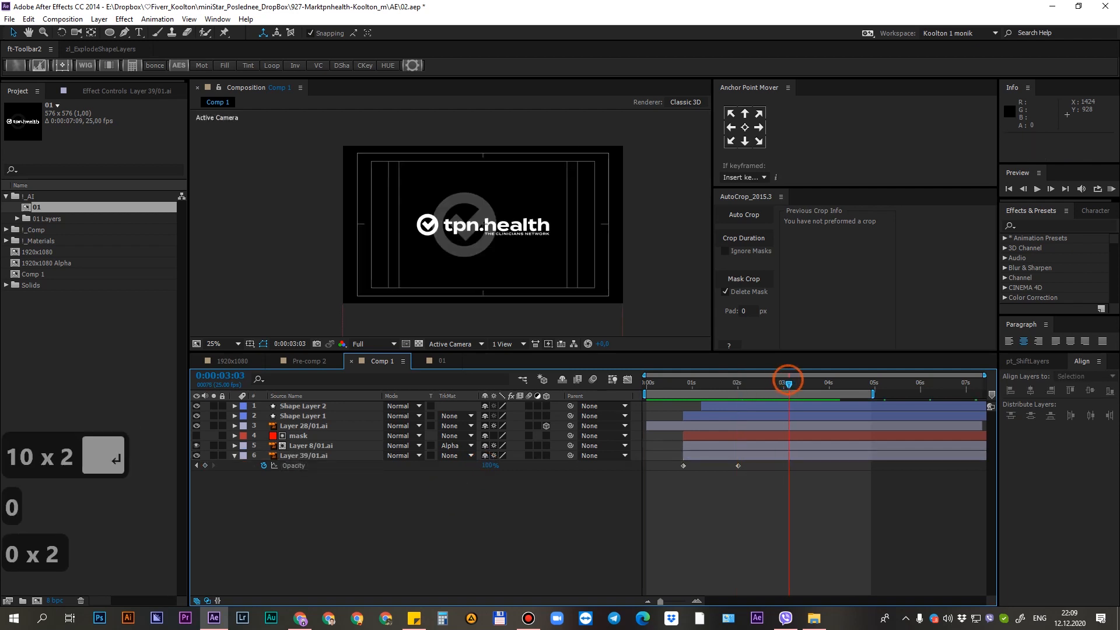
pyautogui.press('n')
pyautogui.press('KP_0')
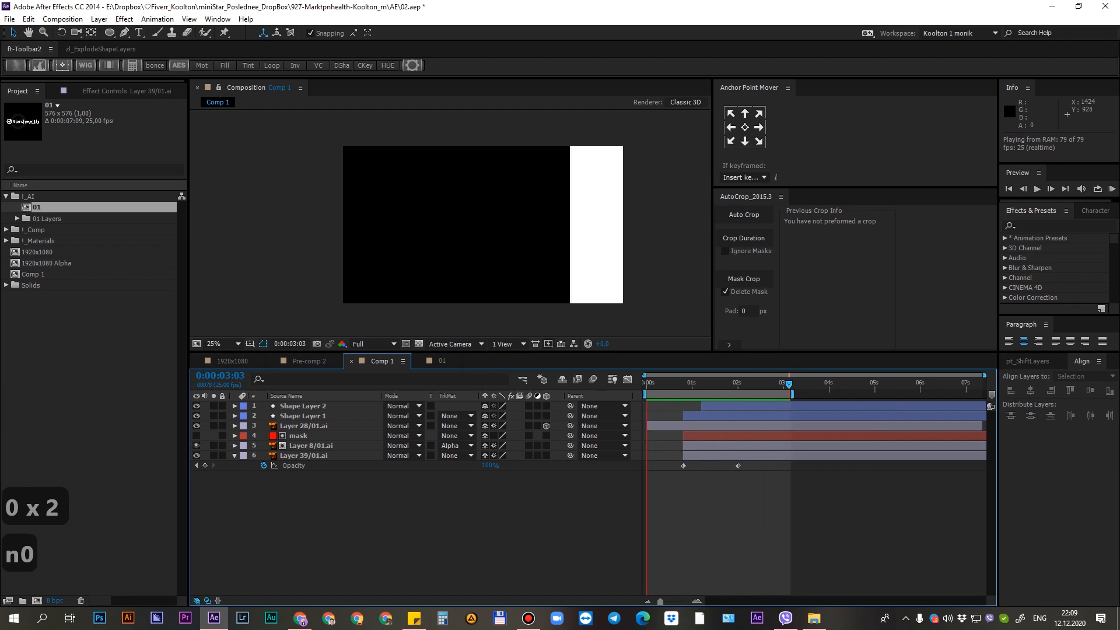
pyautogui.press('KP_0')
# Switch to Chrome and highlight the buyer's tip amount on the completed Fiverr order page
pyautogui.click(302, 617)
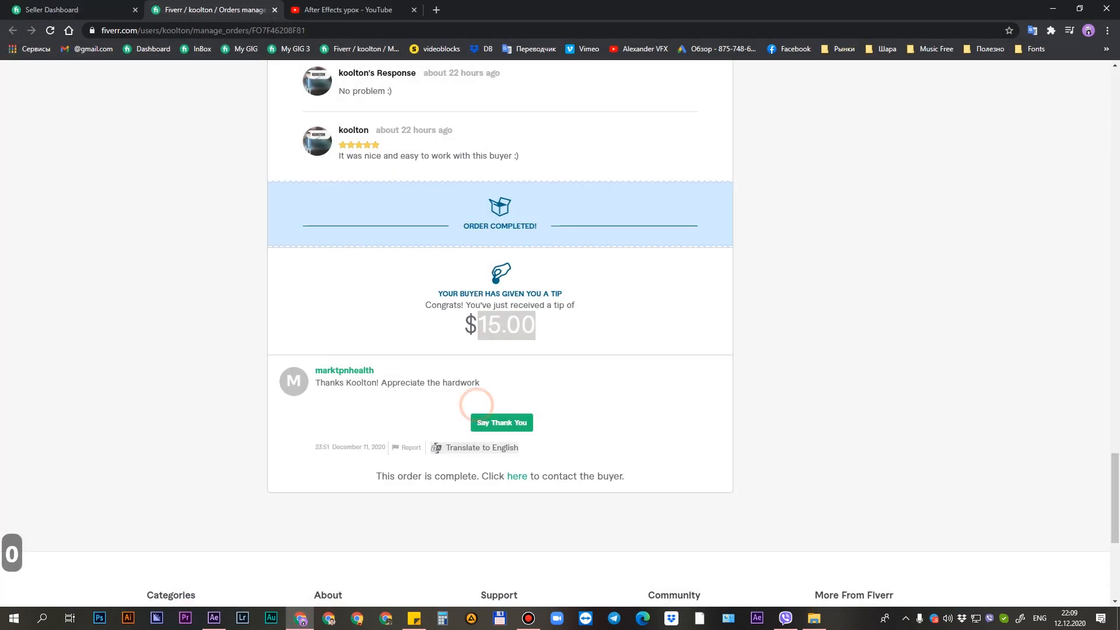
pyautogui.scroll(2, 476, 401)
pyautogui.moveTo(480, 442); pyautogui.dragTo(536, 444)
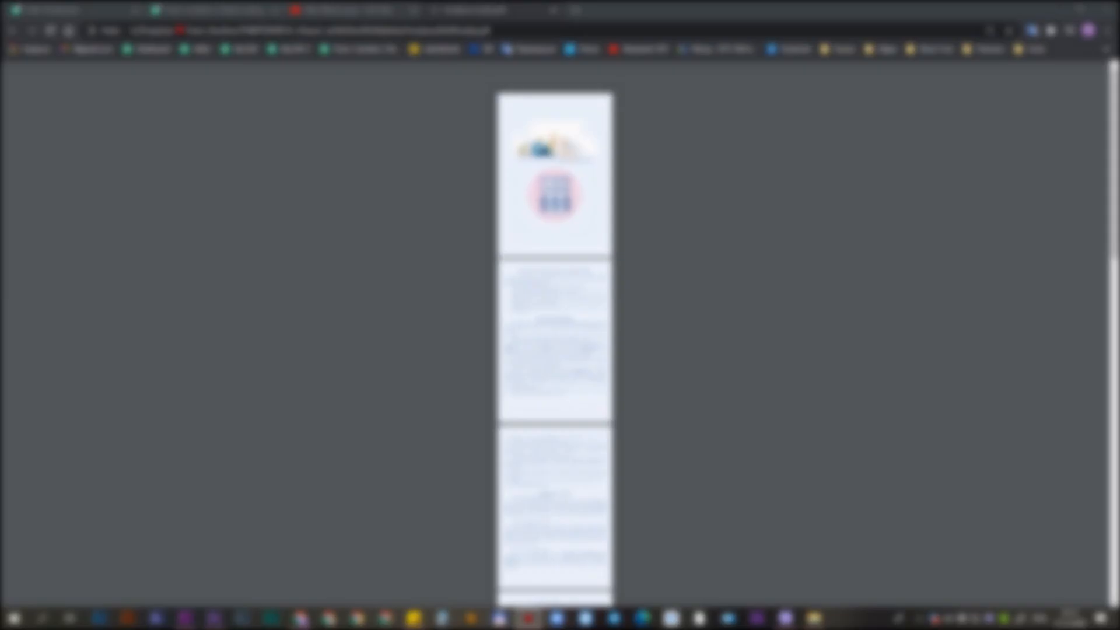
# Look through the pages of the PDF document open in the browser
pyautogui.click(663, 265)
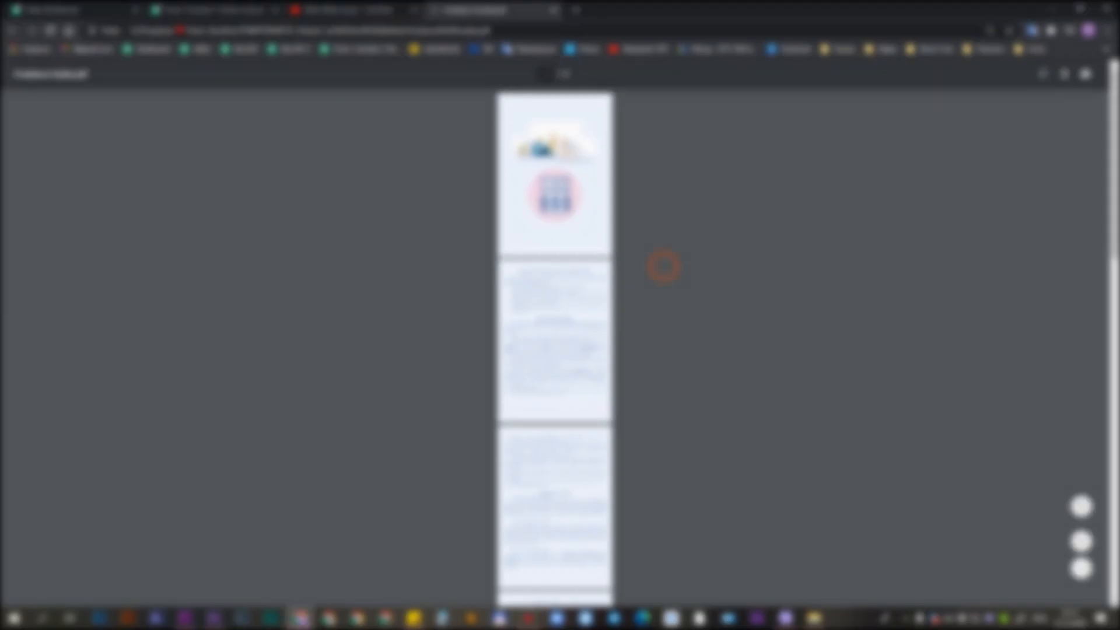
pyautogui.scroll(-7, 668, 275)
pyautogui.scroll(6, 664, 281)
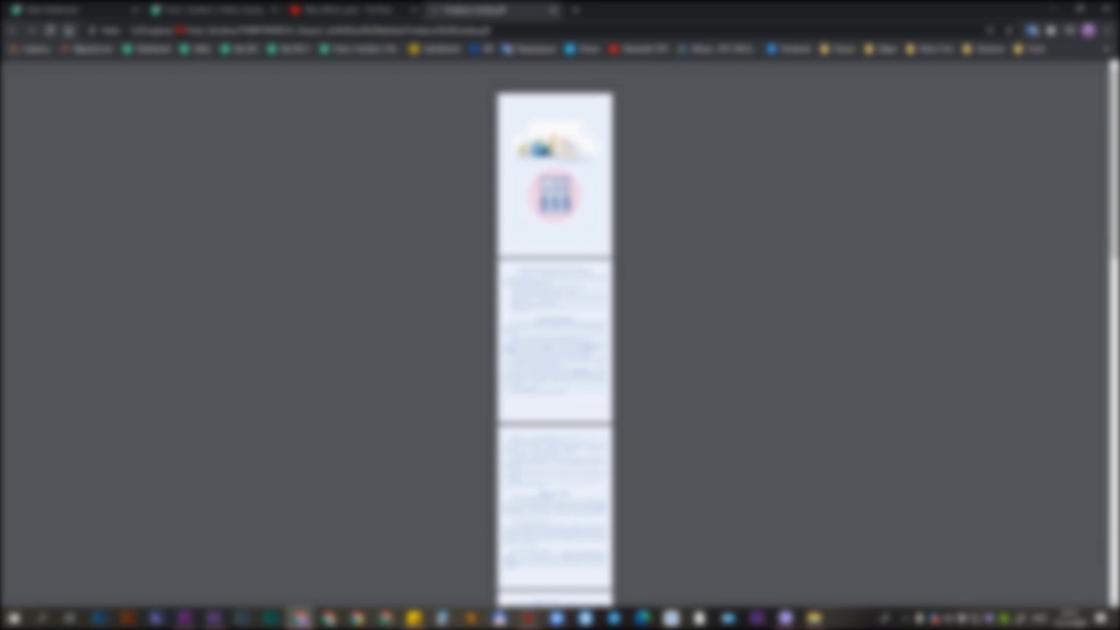
pyautogui.scroll(-10, 555, 333)
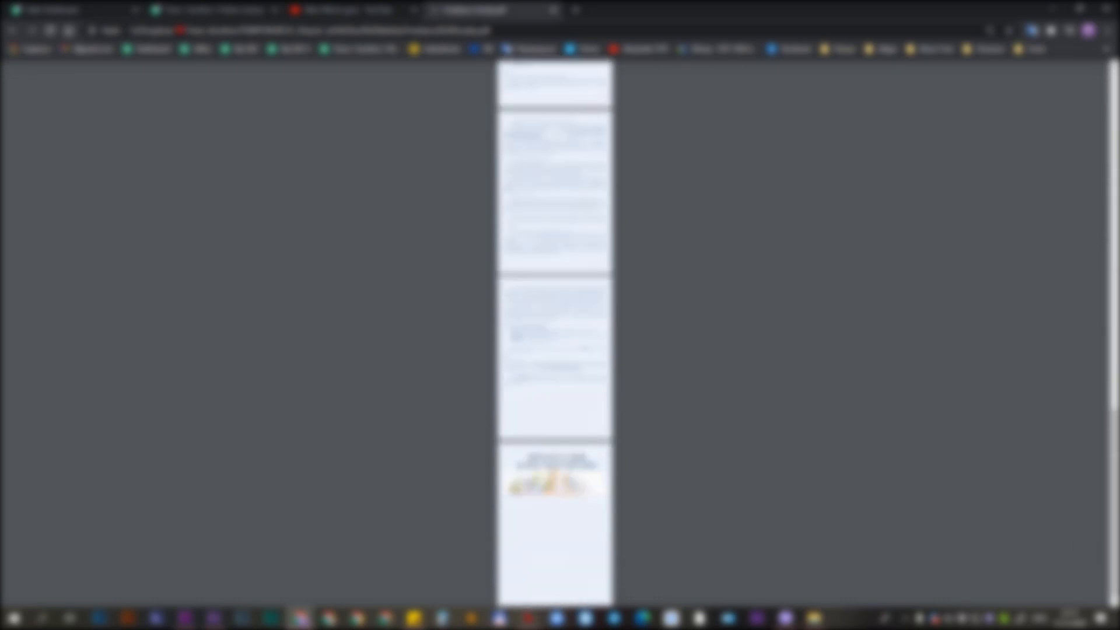
pyautogui.scroll(10, 555, 332)
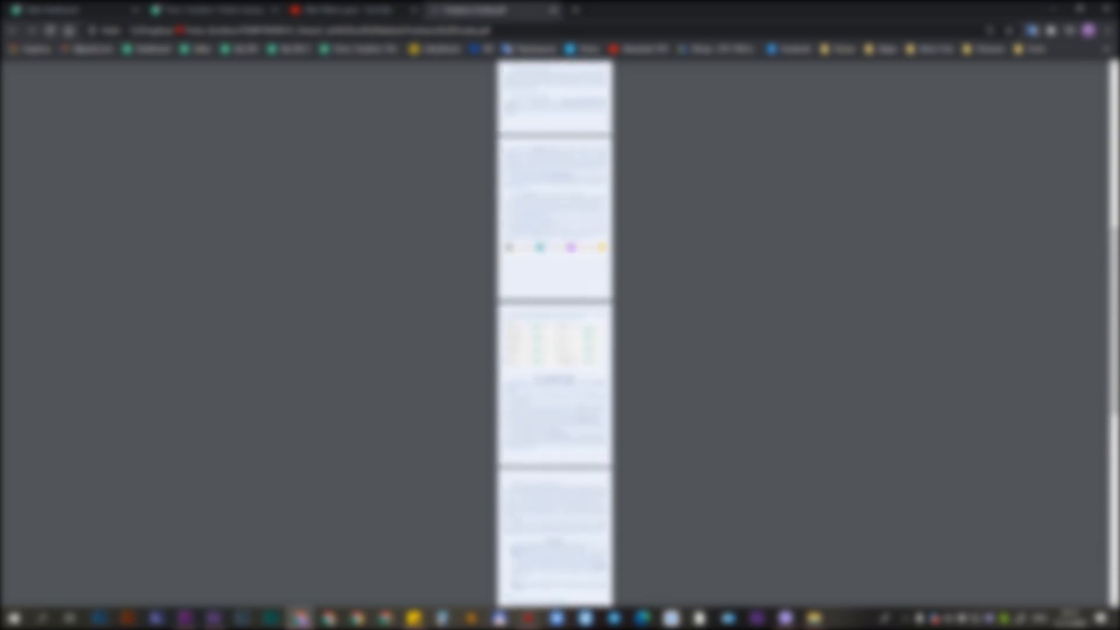
pyautogui.scroll(5, 555, 333)
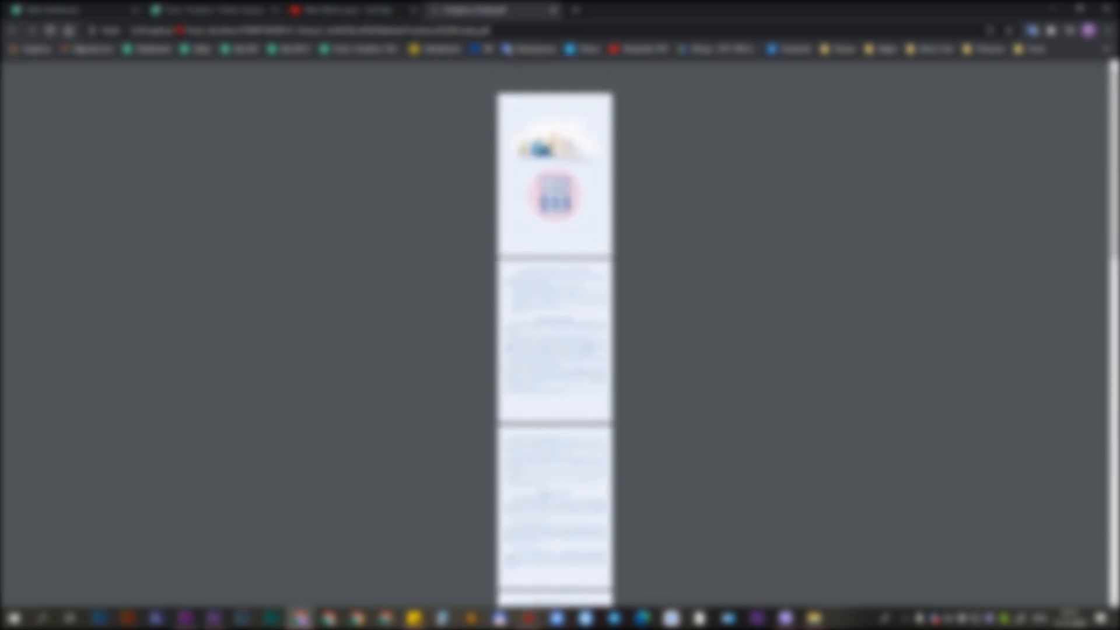